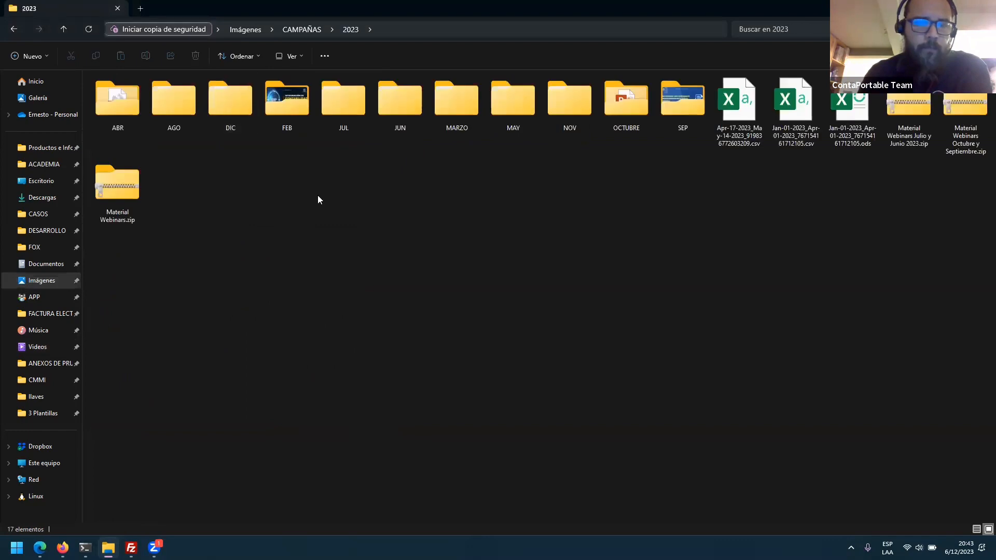
- Open the Decreto Aguinaldo PDF from the Aguinaldos subfolder inside the DIC folder
double_click(220, 110)
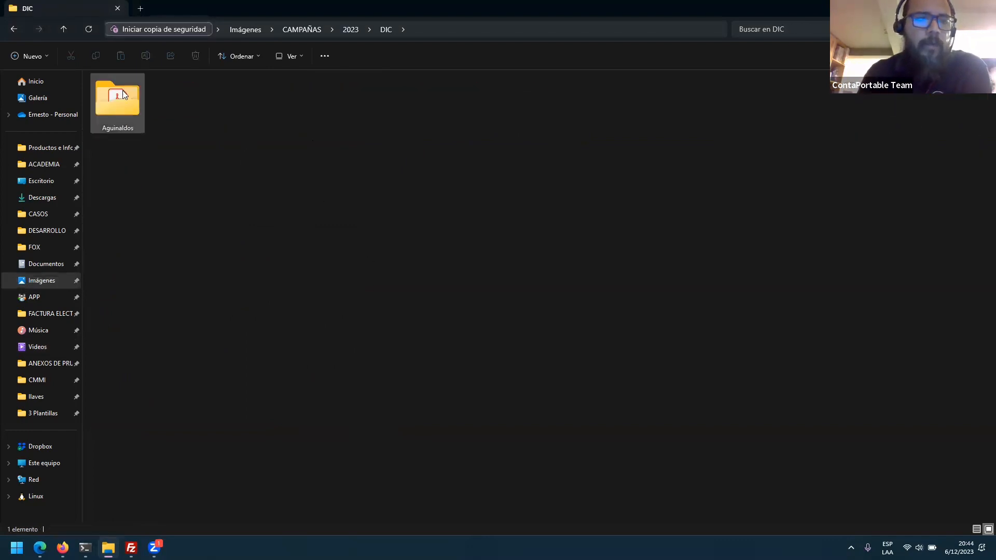
double_click(122, 89)
left_click(123, 91)
double_click(122, 89)
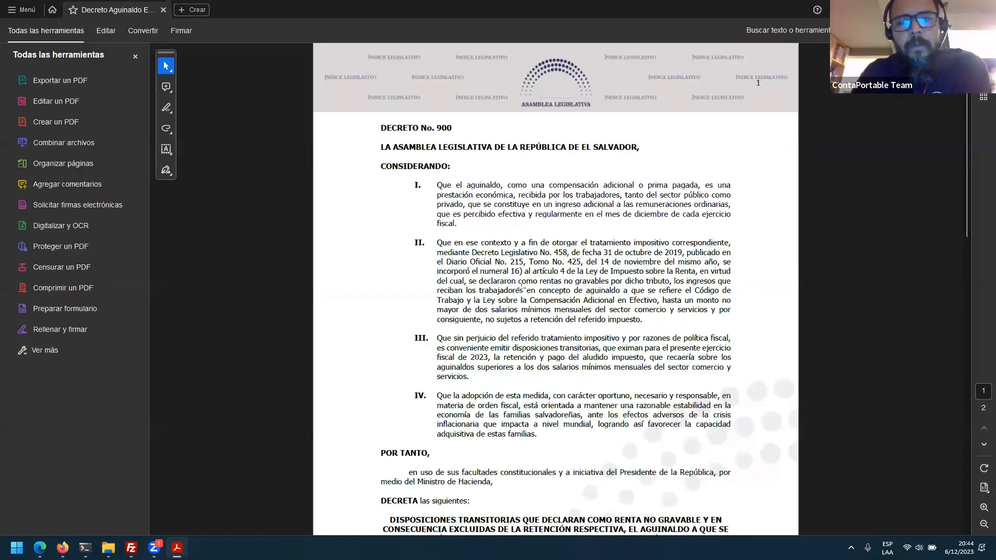
- Skim both pages of the decree, from its heading through the recitals and articles
scroll(526, 288, "down", 10)
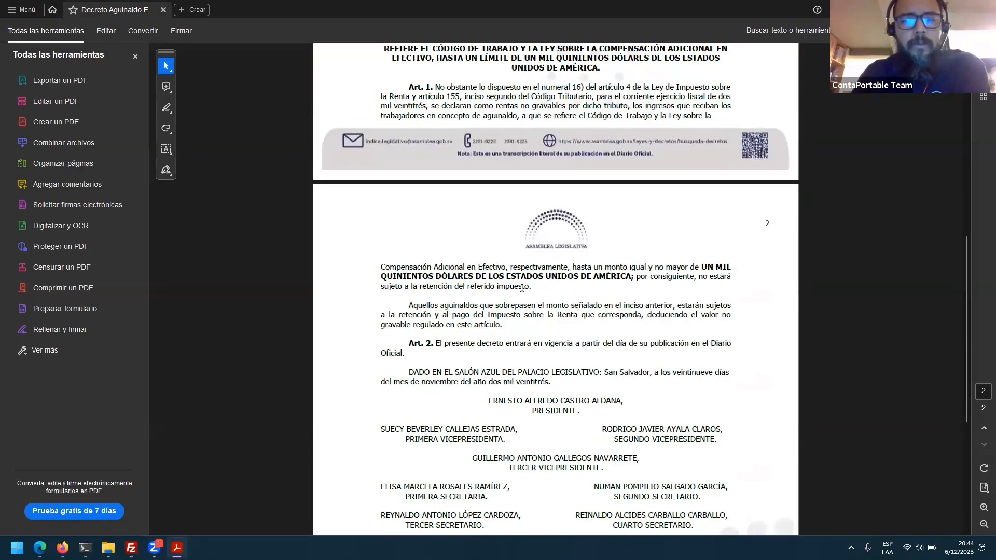
scroll(522, 288, "up", 5)
scroll(522, 288, "up", 3)
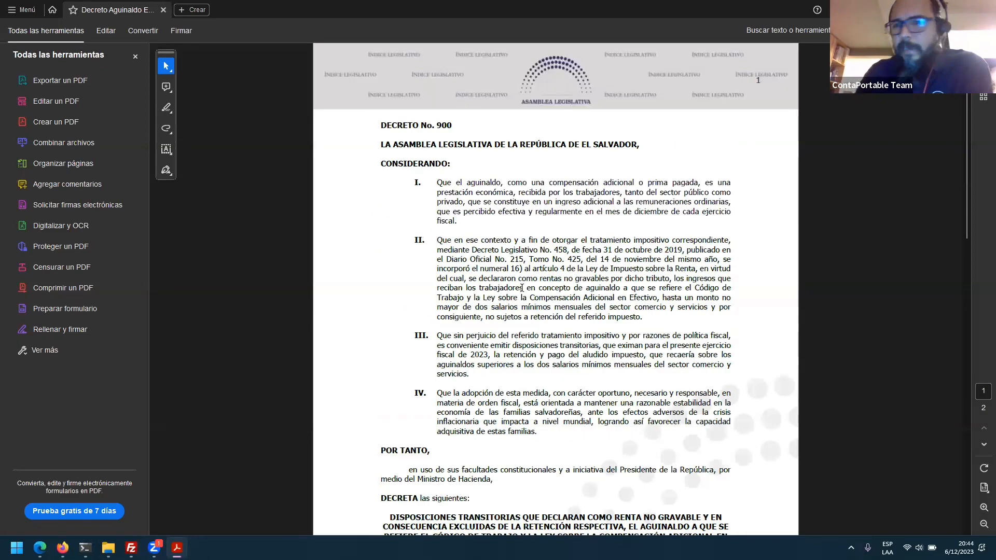
scroll(522, 288, "down", 10)
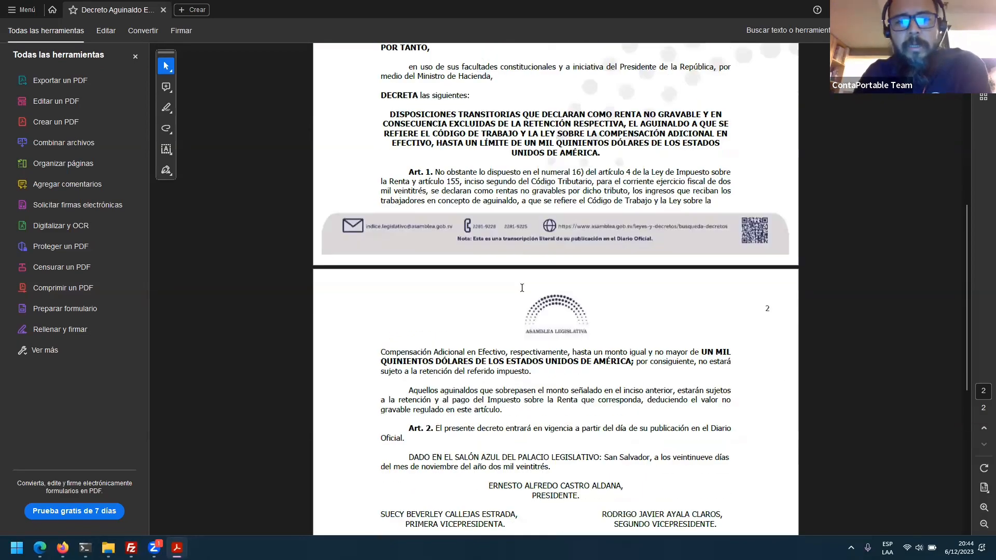
scroll(522, 288, "up", 5)
scroll(522, 288, "up", 1)
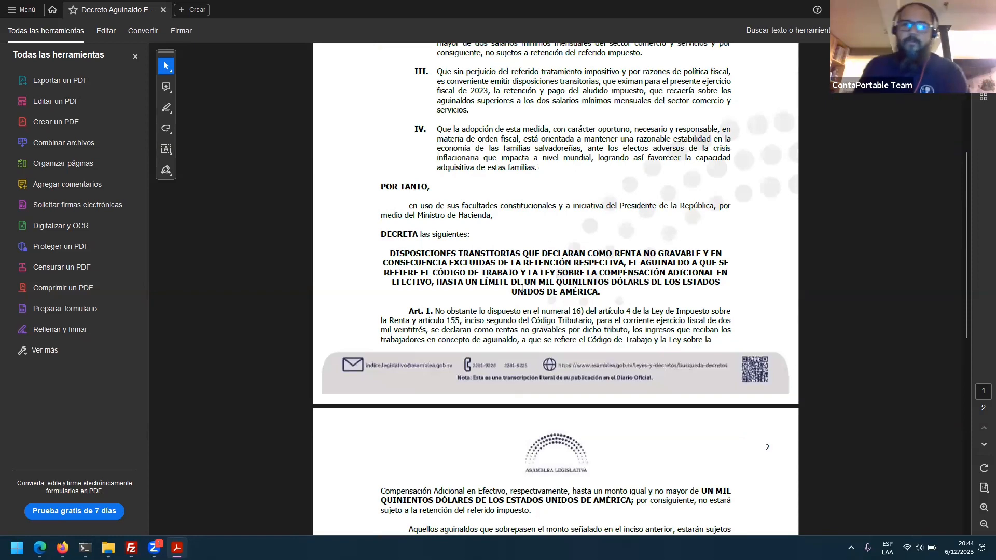
scroll(501, 246, "down", 3)
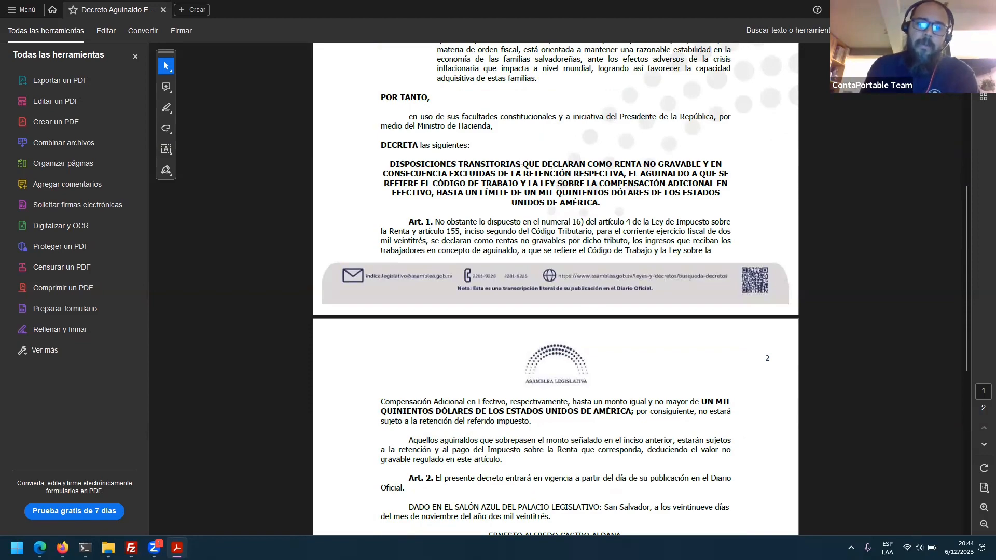
scroll(520, 169, "down", 3)
scroll(520, 169, "up", 10)
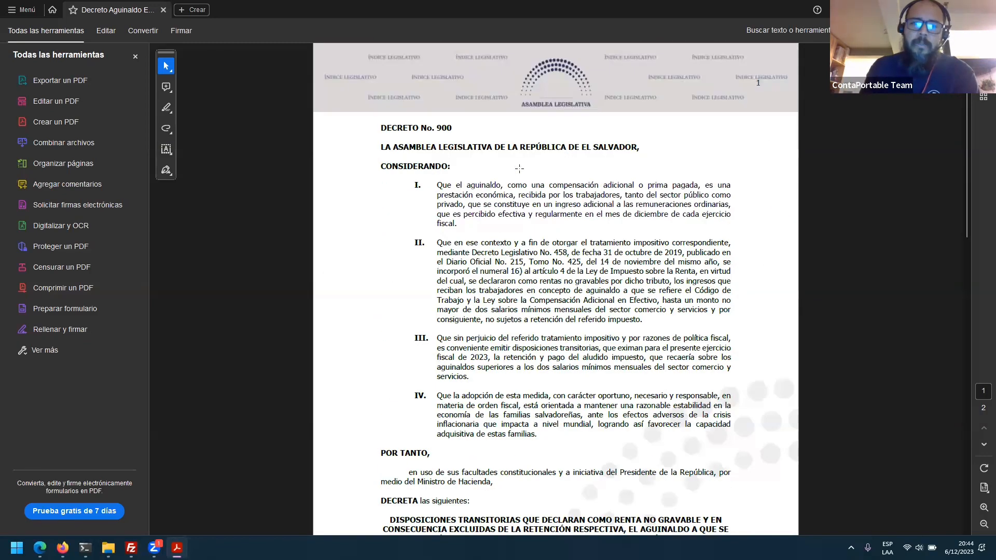
- Point out the decree number in the heading of page 1 by selecting its text
double_click(435, 126)
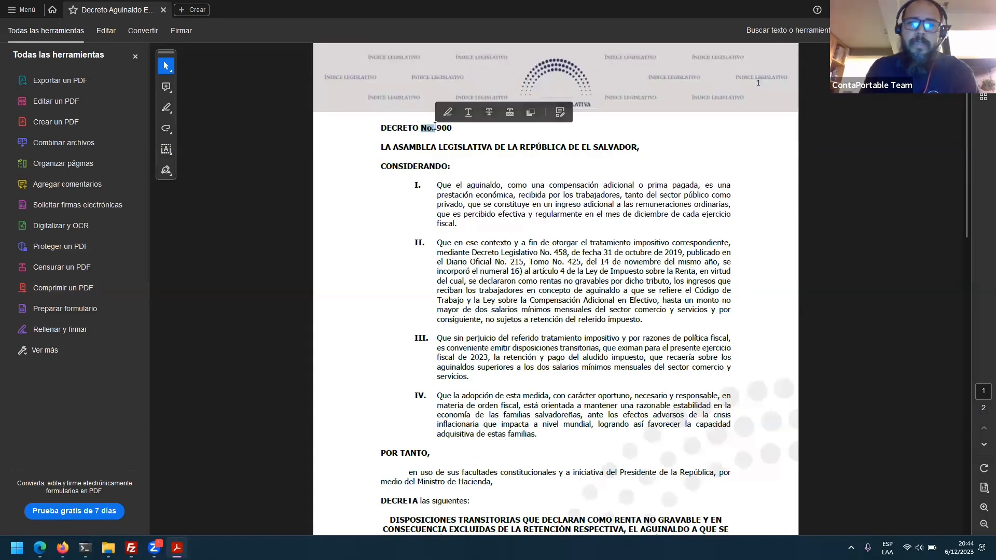
scroll(517, 244, "down", 10)
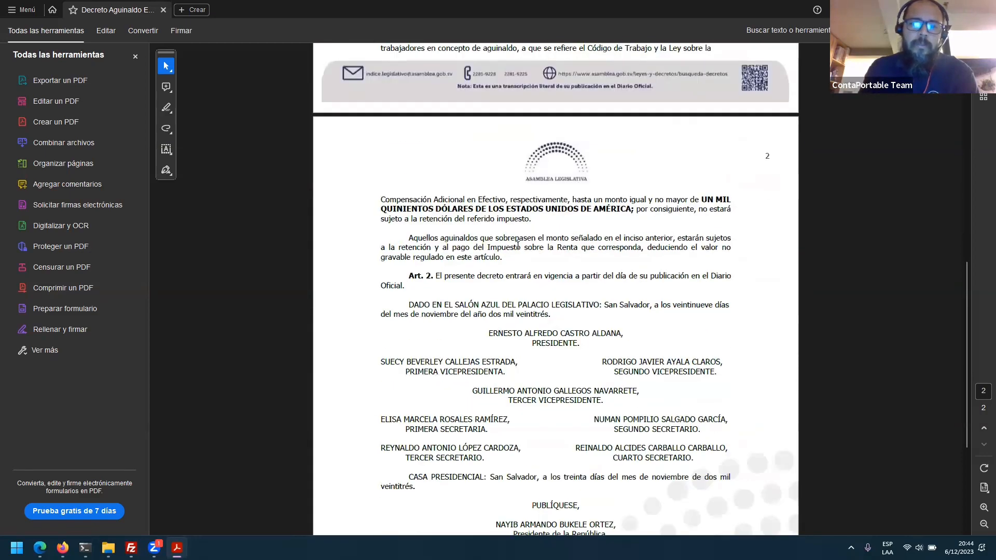
scroll(518, 245, "up", 10)
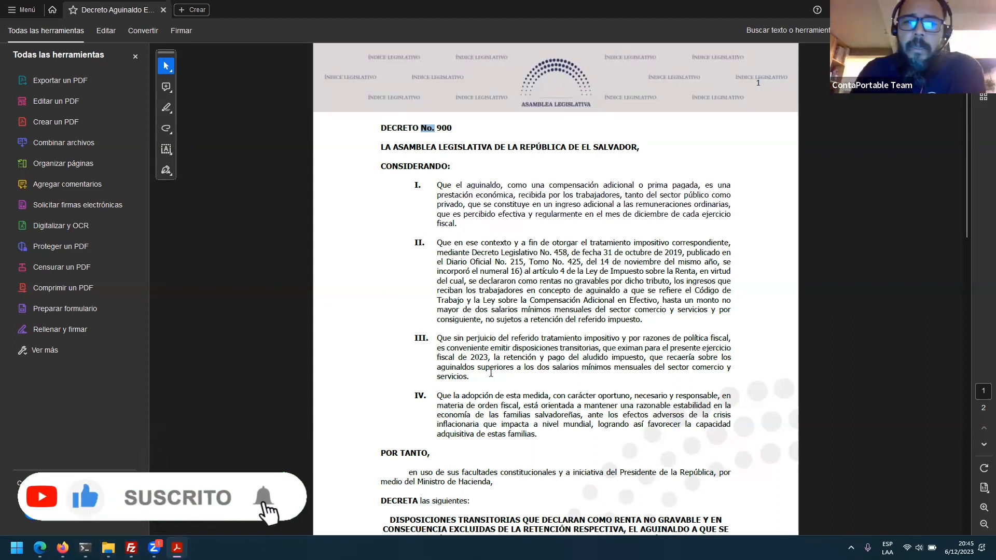
scroll(462, 280, "down", 1)
double_click(444, 124)
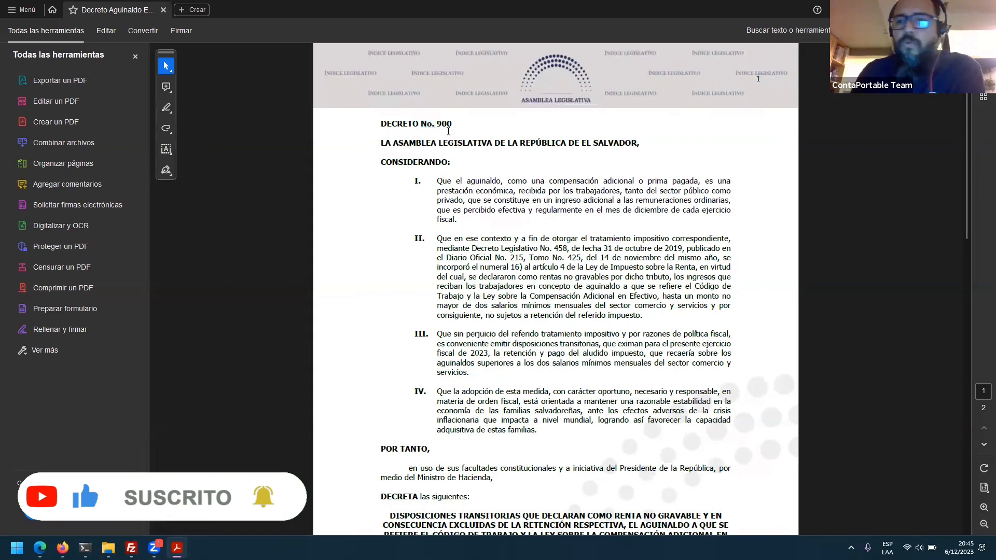
- Examine the decree's provisions, Article 1 and its continuation on page 2
scroll(470, 275, "down", 10)
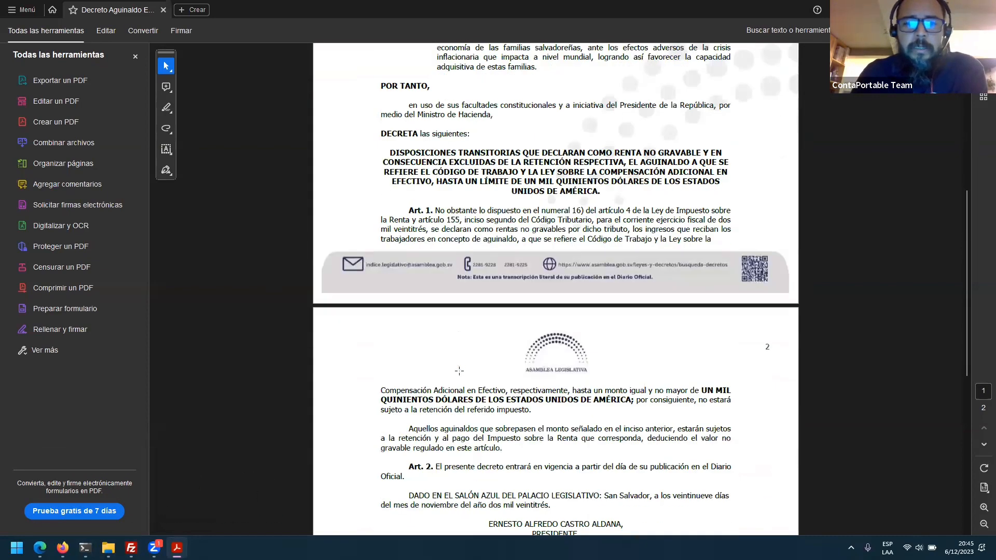
scroll(459, 371, "down", 3)
scroll(458, 371, "up", 2)
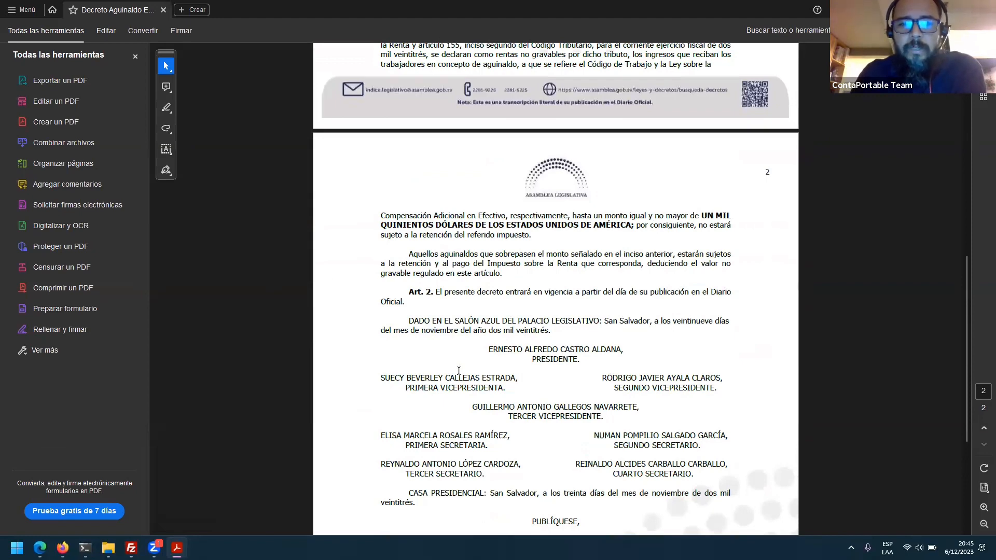
scroll(459, 371, "up", 9)
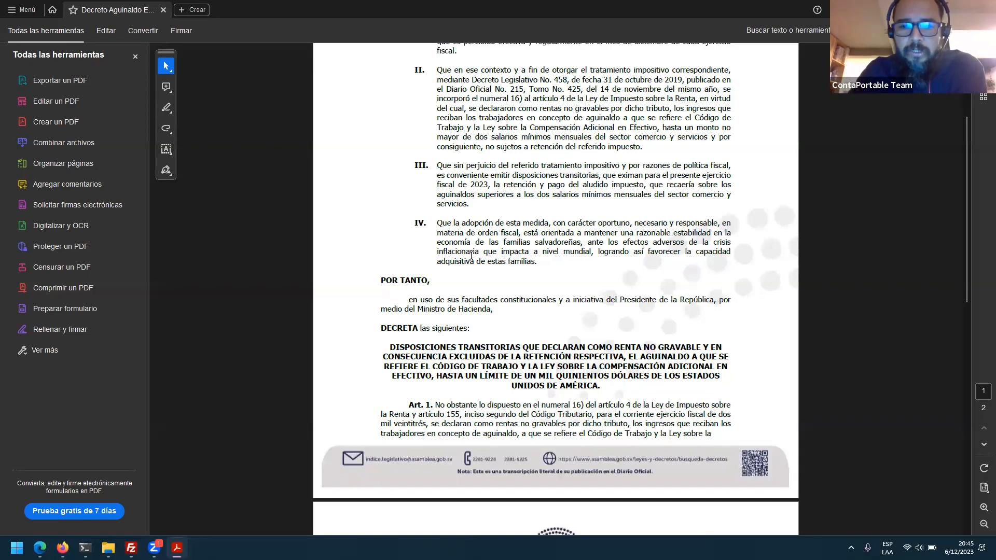
scroll(471, 255, "down", 7)
scroll(479, 374, "up", 5)
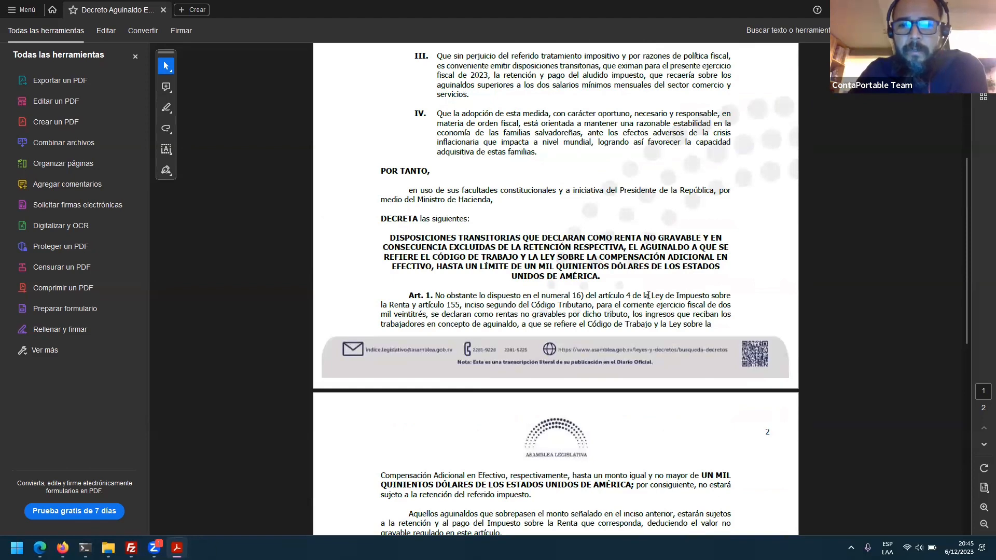
scroll(410, 160, "down", 2)
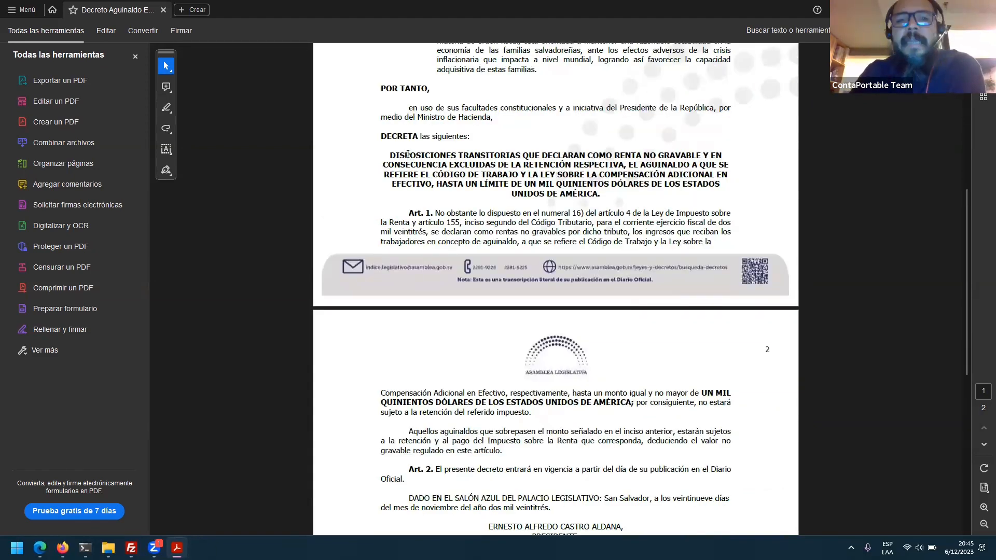
- Select the words "DISPOSICIONES TRANSITORIAS" in the bold title above Article 1
triple_click(408, 154)
left_click(409, 155)
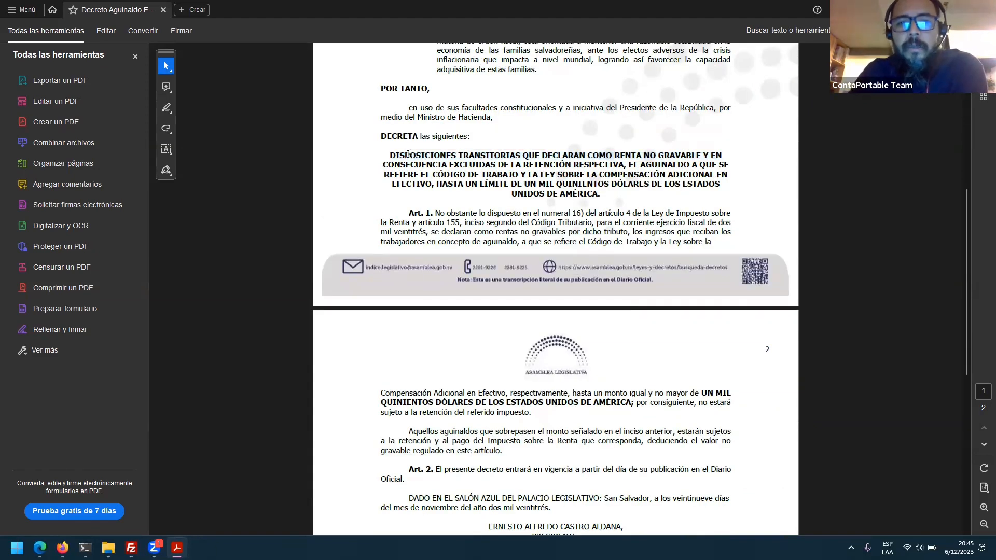
left_click_drag(393, 155, 521, 156)
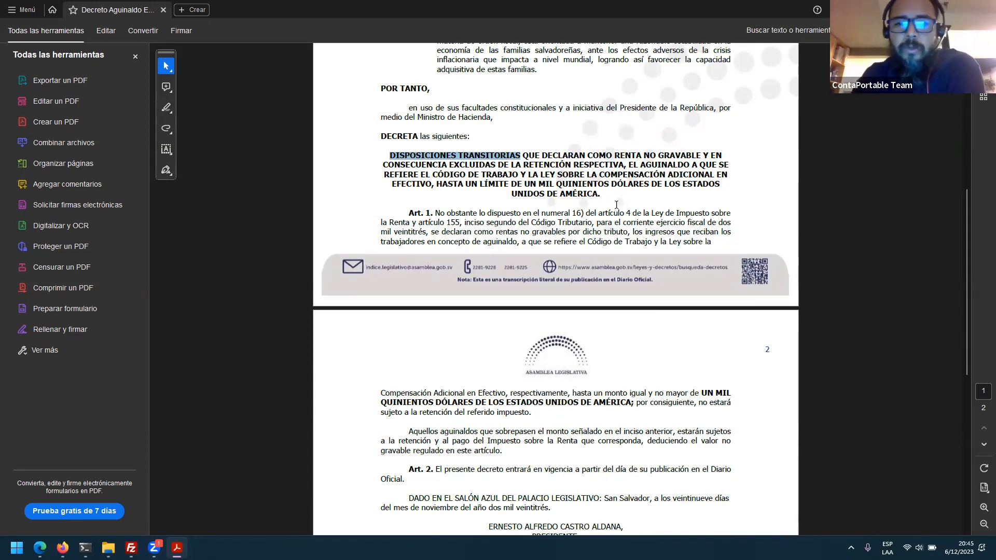
- Select the exemption limit "UN MIL QUINIENTOS DÓLARES DE LOS ESTADOS UNIDOS DE AMÉRICA" on page 2, then clear the selection
scroll(616, 210, "down", 1)
scroll(616, 210, "down", 5)
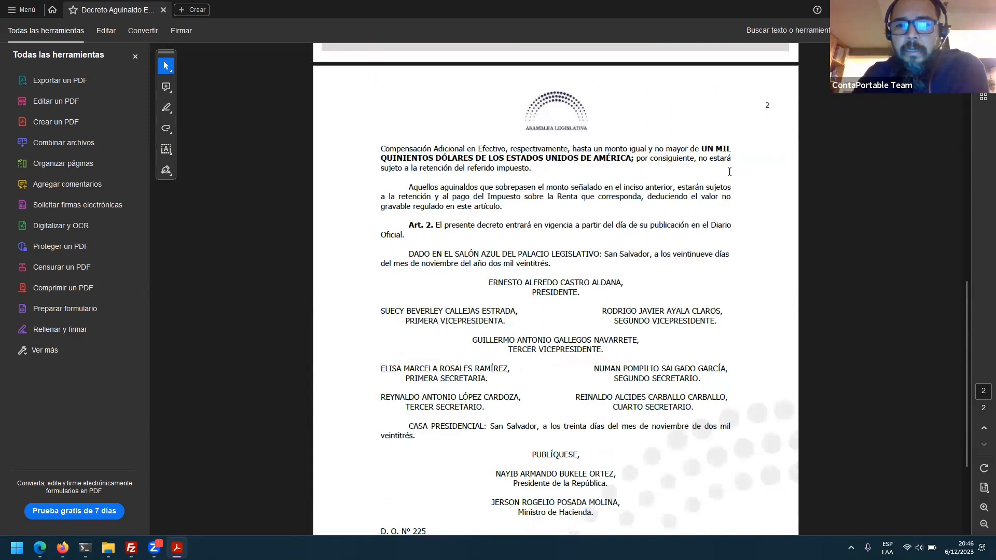
left_click_drag(700, 150, 629, 159)
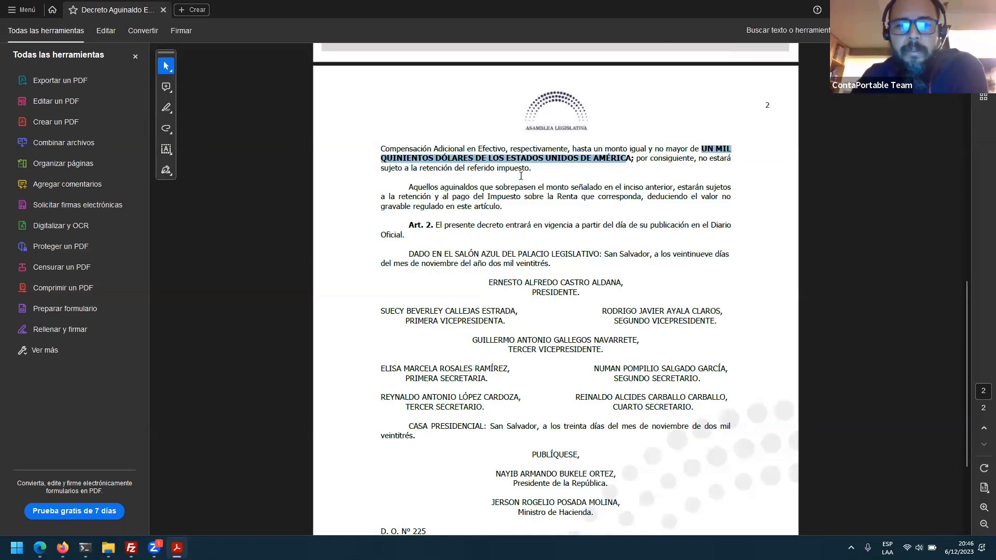
left_click(669, 221)
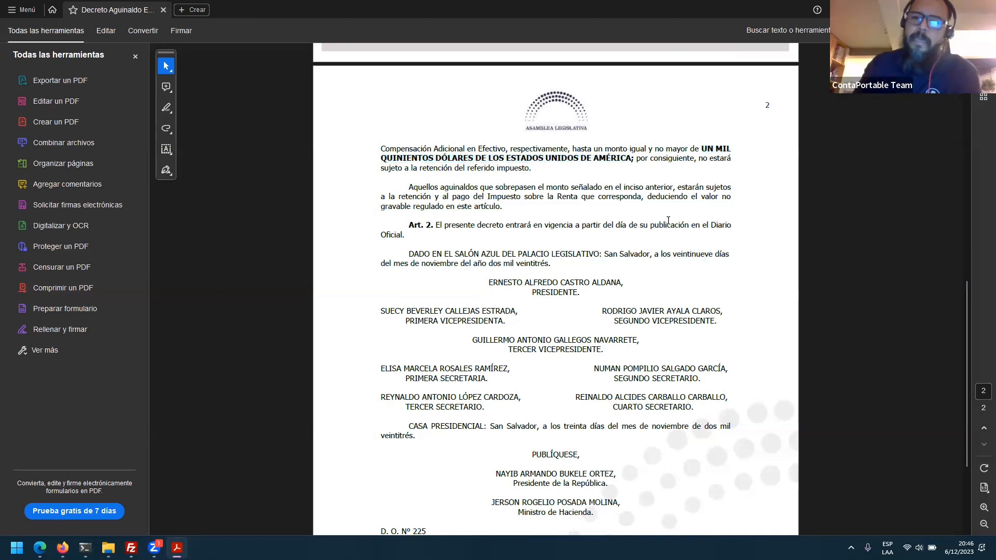
- Select the first line of Art. 2, about the decree's entry into force
double_click(695, 225)
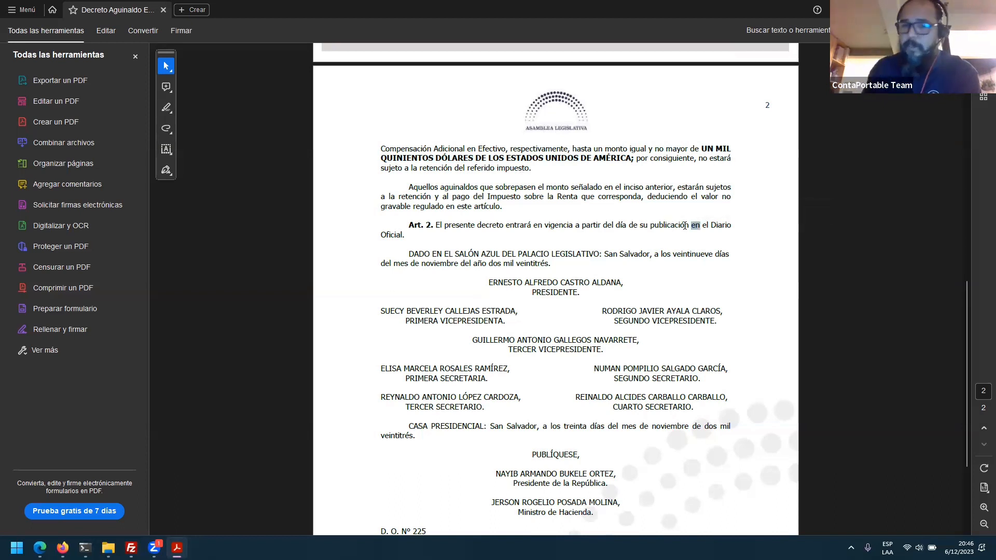
left_click(668, 232)
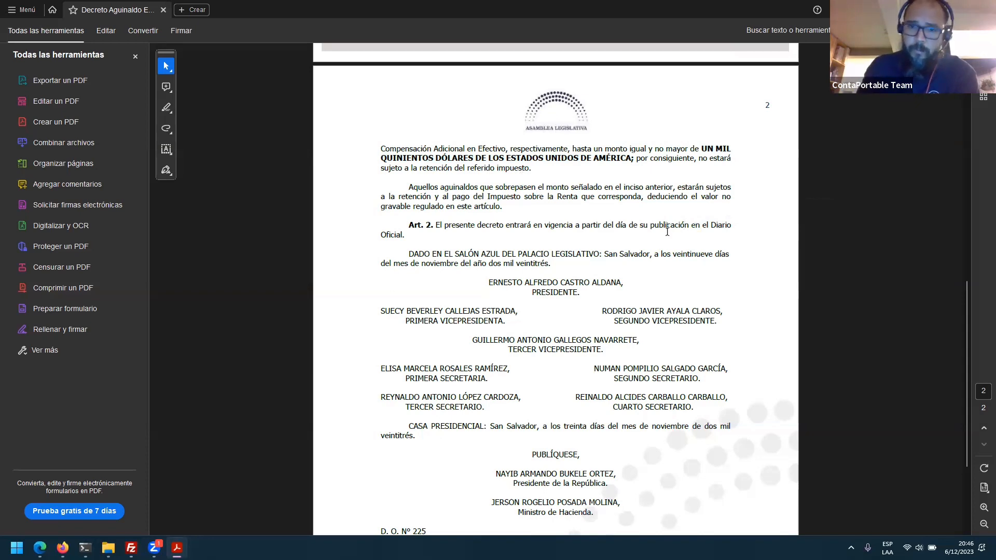
triple_click(669, 221)
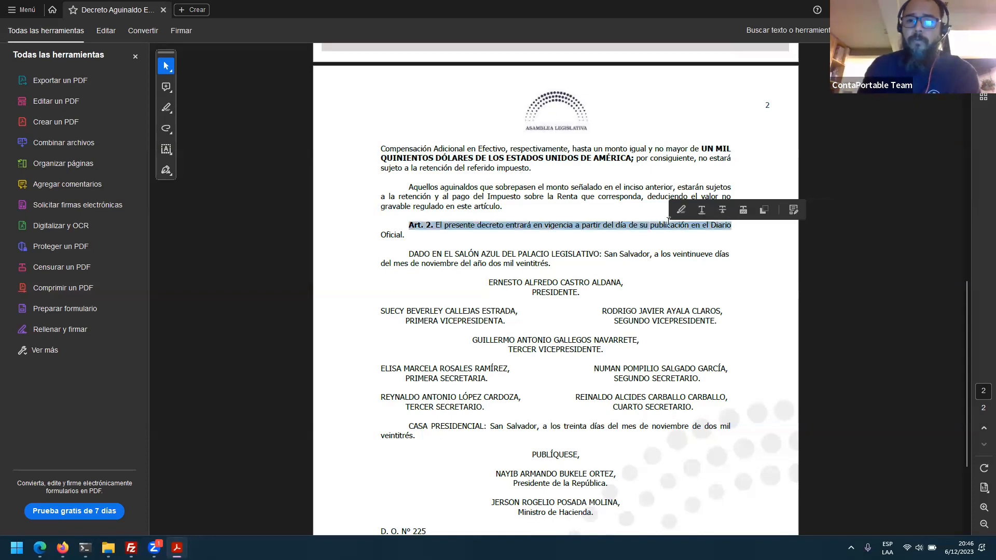
- Examine the dates at the end of the decree, selecting text in the signing date, the D. O. number and the Fecha line
scroll(546, 243, "up", 10)
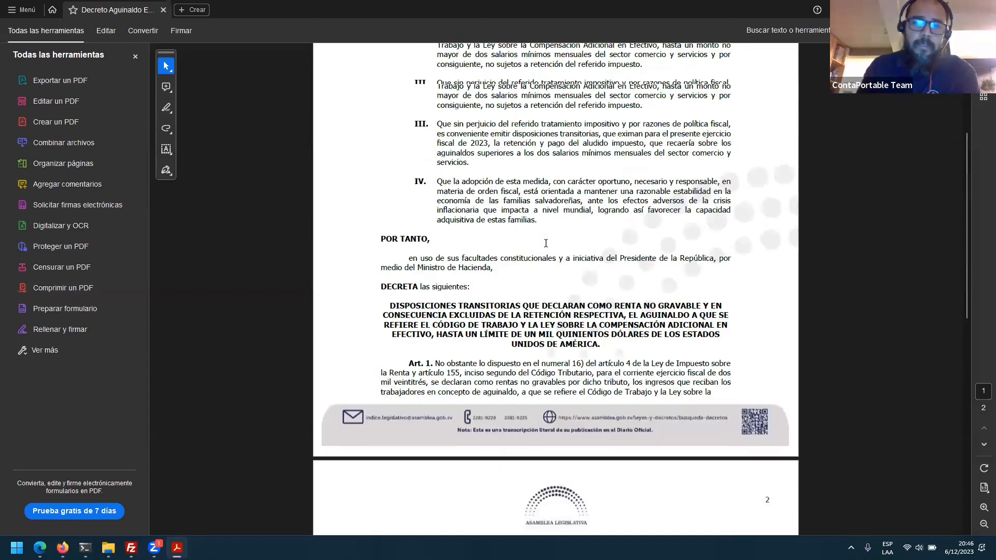
scroll(546, 243, "down", 10)
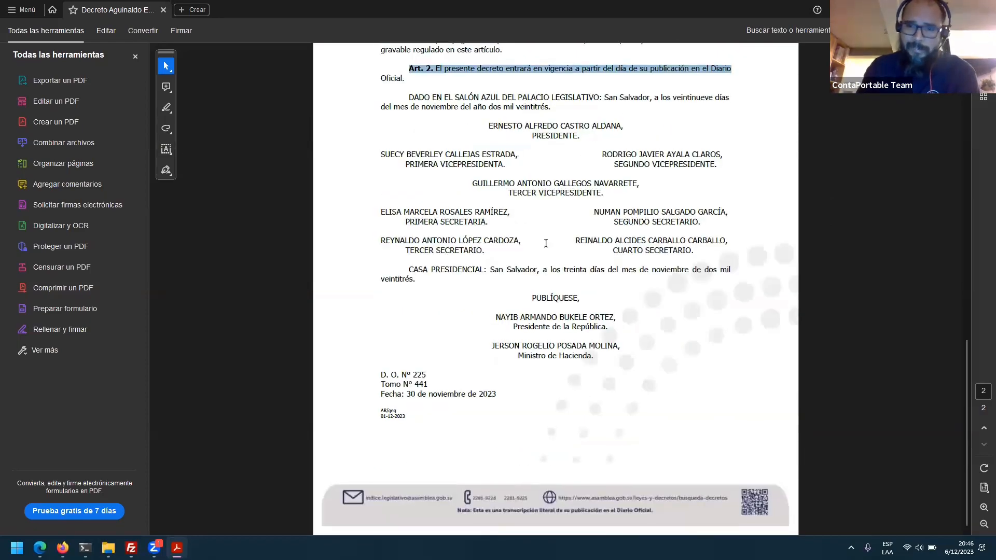
scroll(545, 243, "up", 10)
scroll(545, 243, "down", 11)
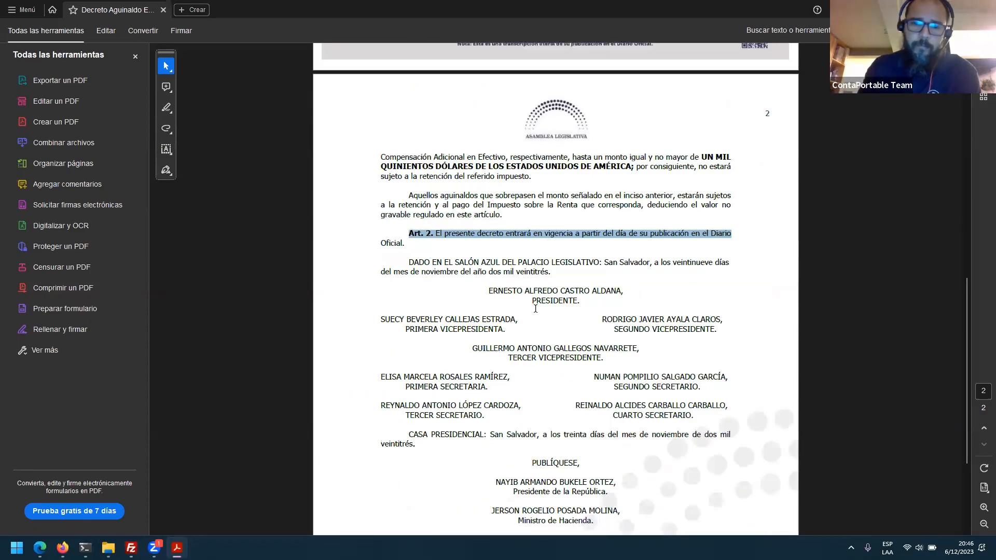
scroll(535, 308, "up", 1)
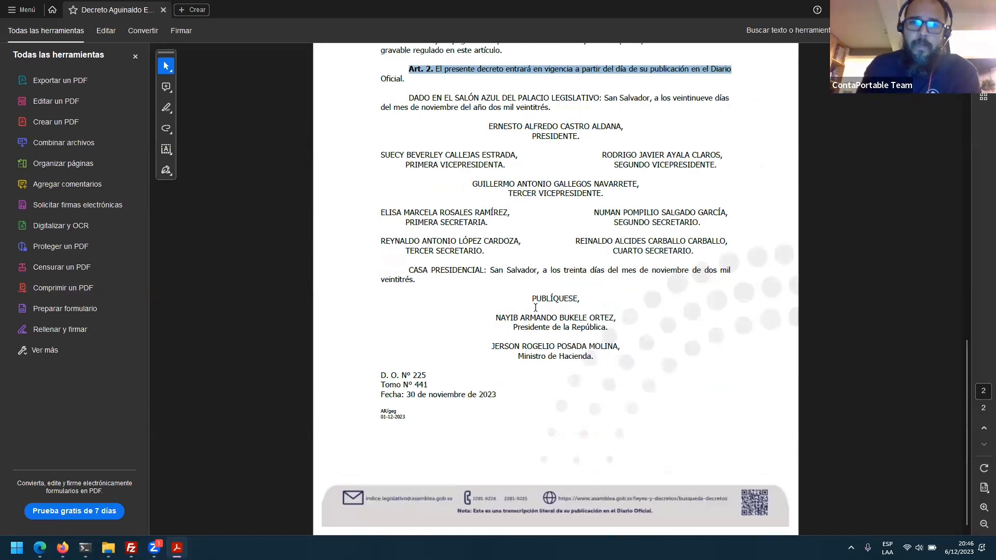
double_click(449, 107)
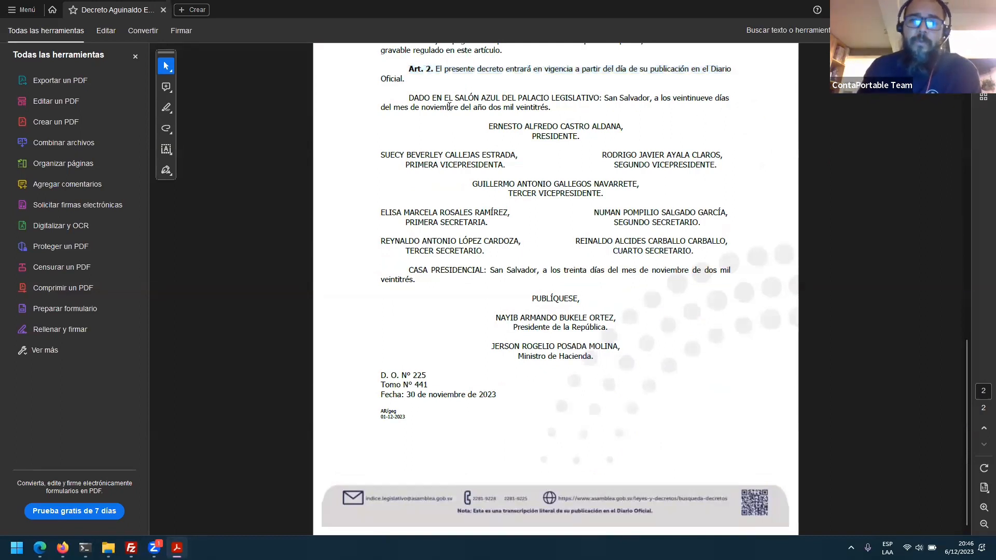
triple_click(447, 394)
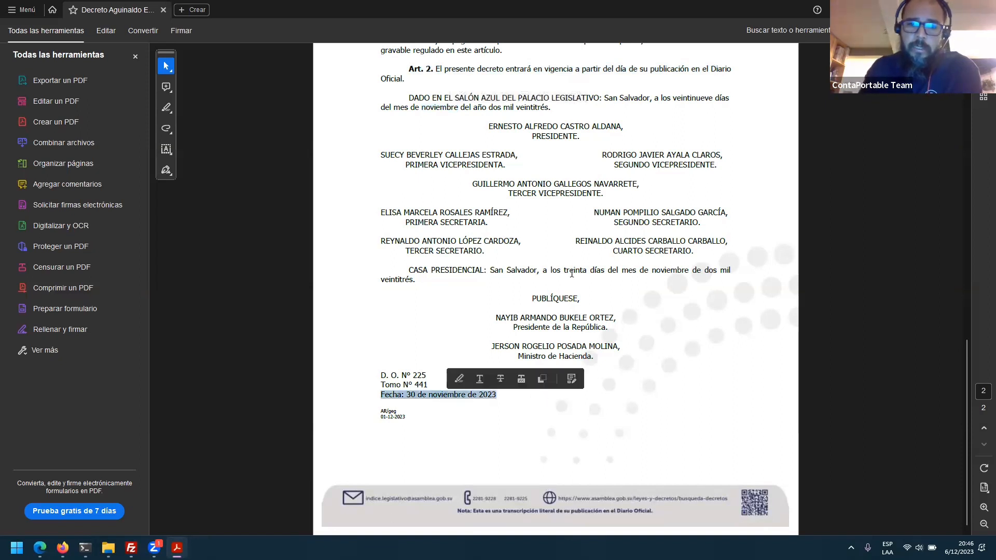
double_click(422, 375)
left_click(429, 396)
double_click(429, 395)
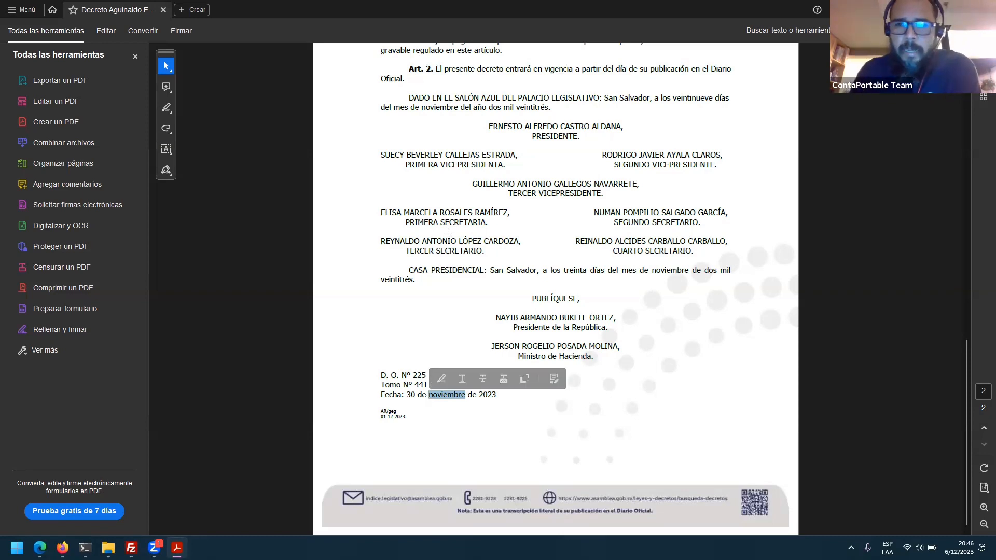
- Return to the start of the decree, then switch to Microsoft Edge and show the top of the contaportable.com Calculadora de aguinaldos page
key("Home")
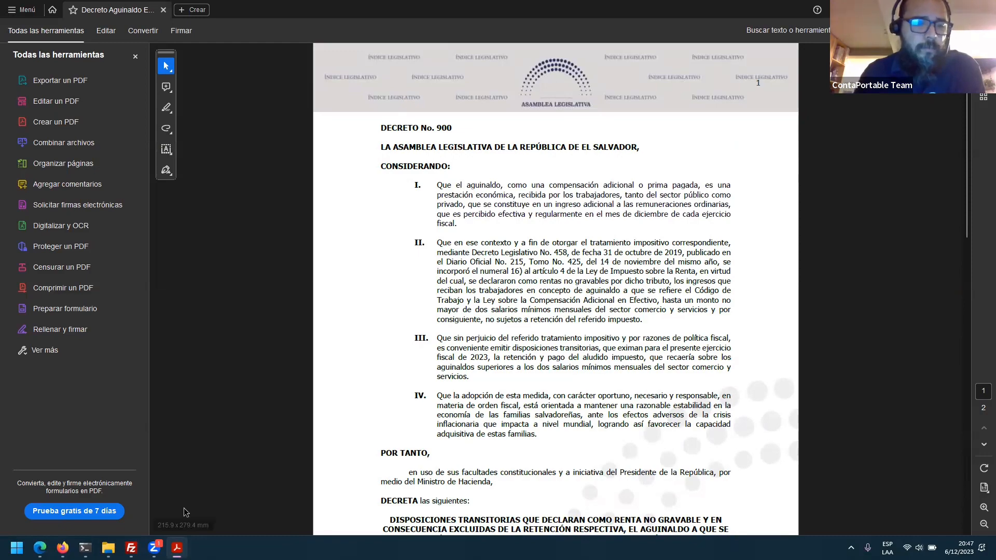
left_click(40, 548)
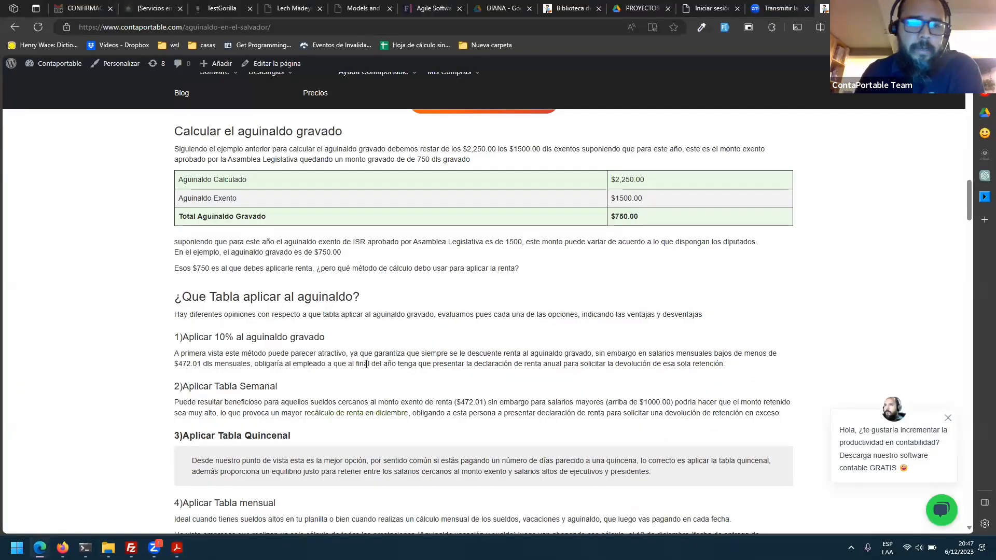
scroll(366, 365, "up", 20)
scroll(365, 363, "up", 1)
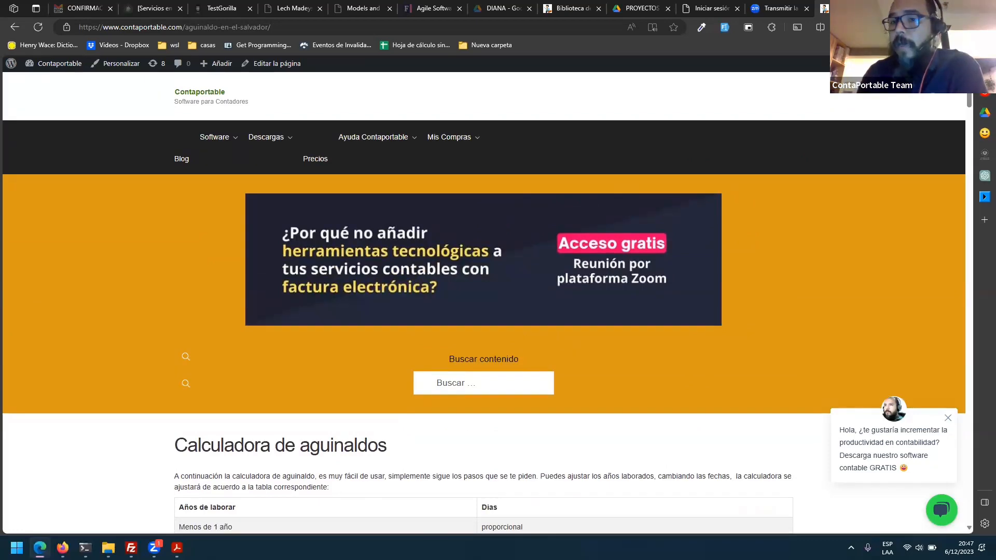
scroll(618, 208, "down", 4)
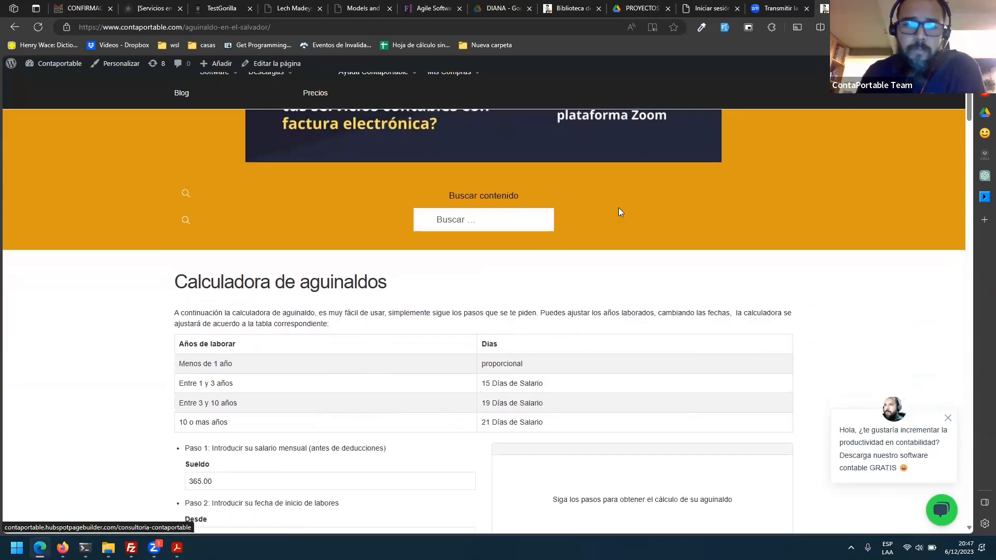
scroll(619, 210, "up", 5)
scroll(618, 208, "down", 1)
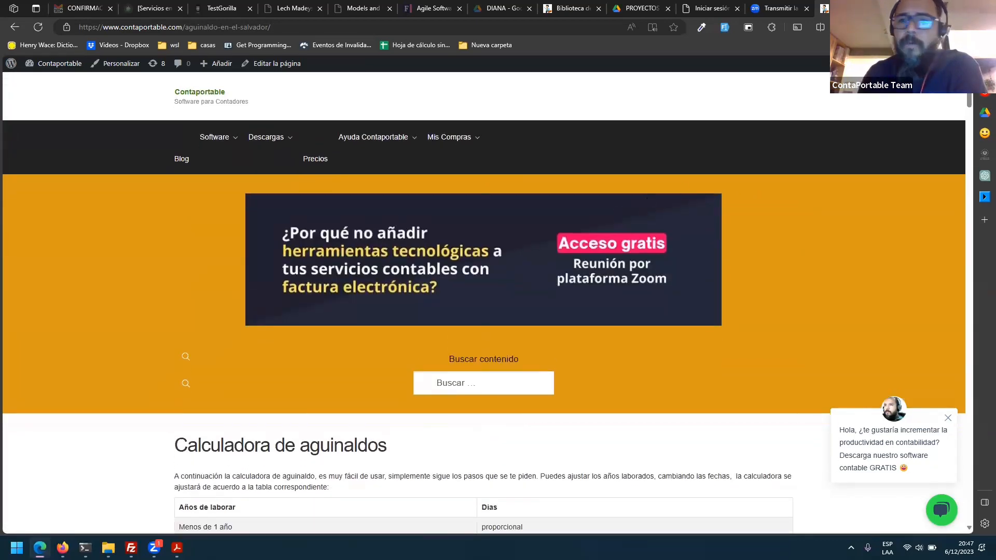
- Open Google in a new tab and search for "aguinaldo el salvador"
key("ctrl+t")
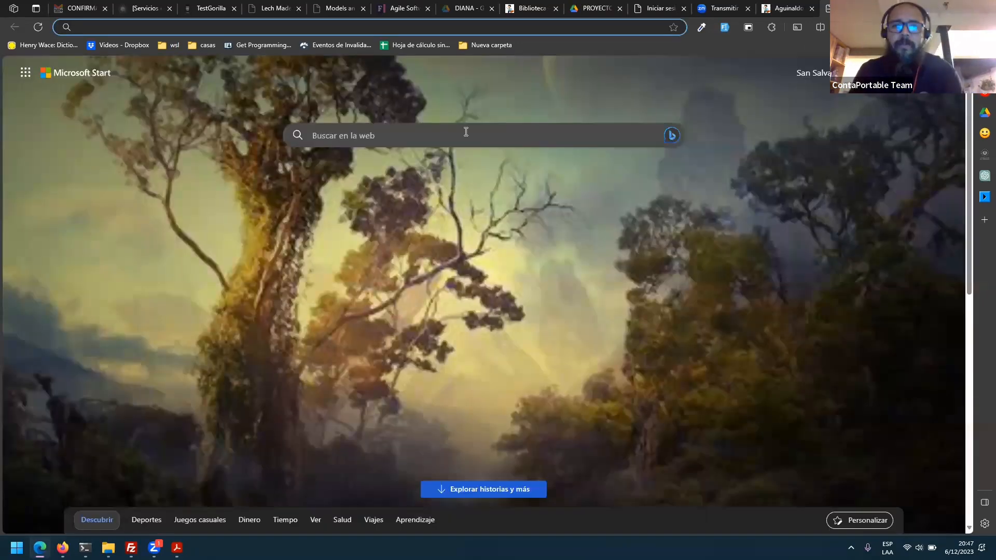
type("google.com")
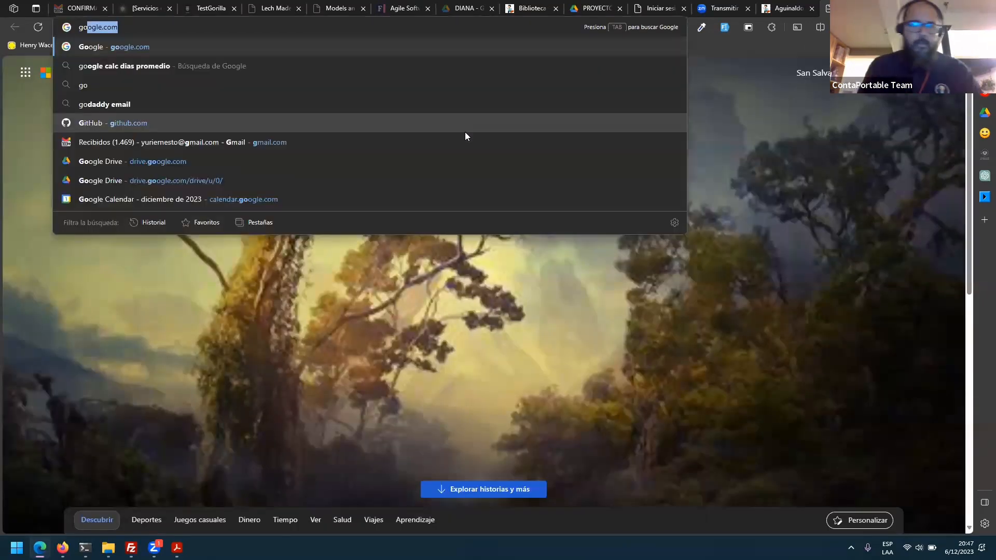
key("Return")
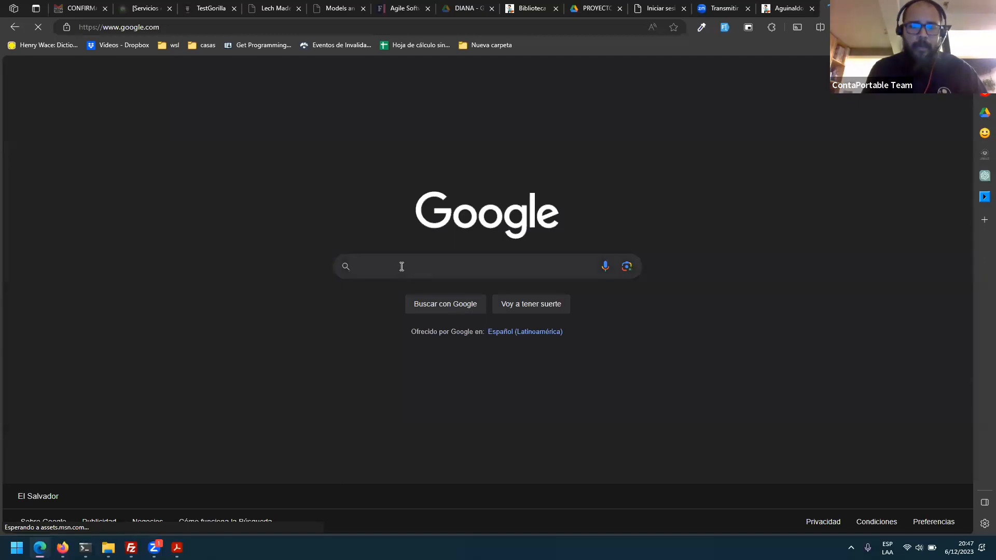
type("aguinaldo")
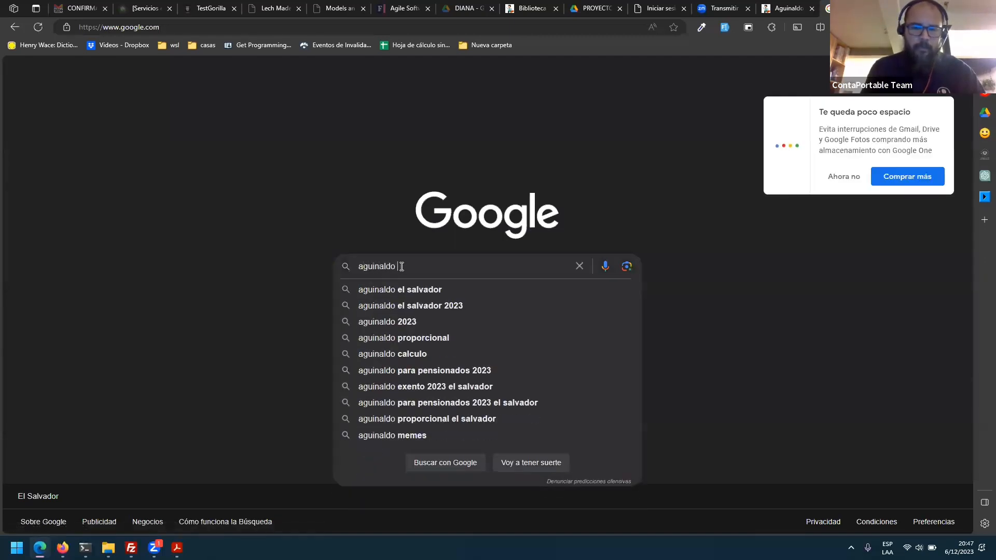
key("Down")
key("Return")
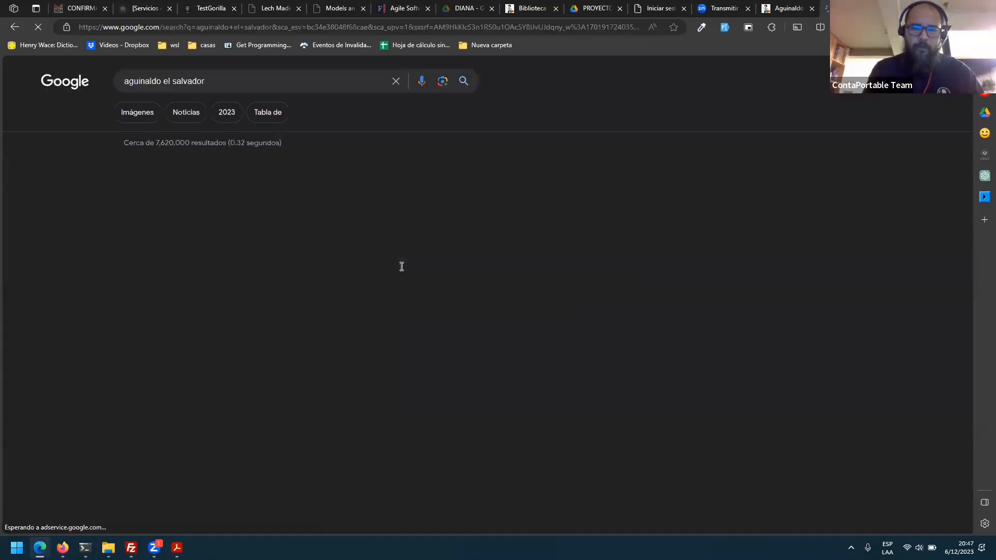
- Find the Contaportable entry "Aguinaldo en El Salvador" in the search results and open it
scroll(388, 330, "down", 7)
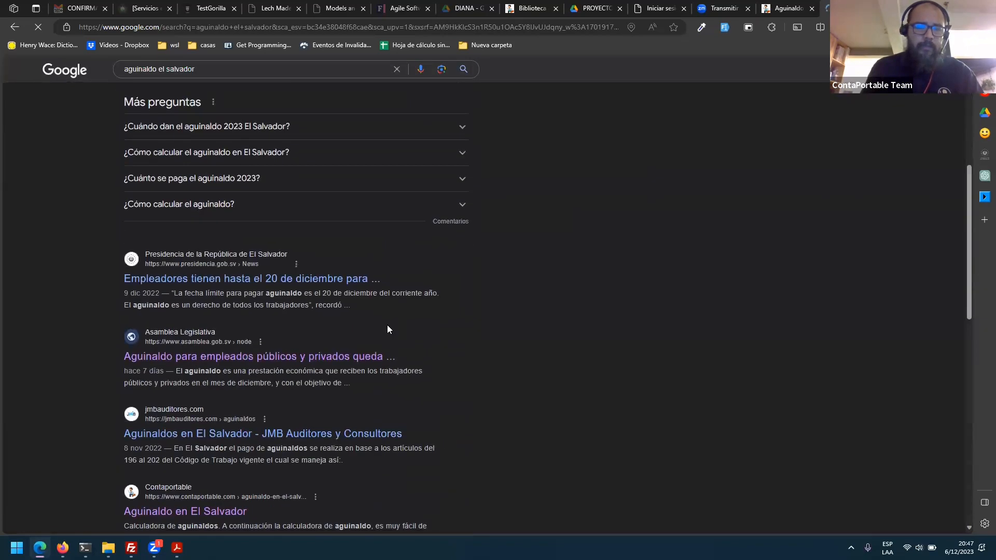
scroll(391, 304, "down", 2)
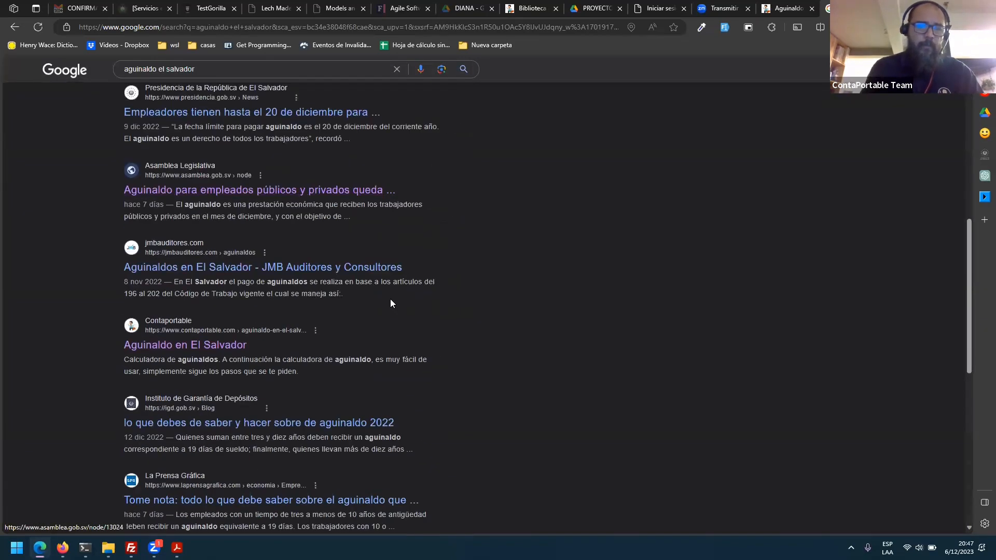
left_click(240, 346)
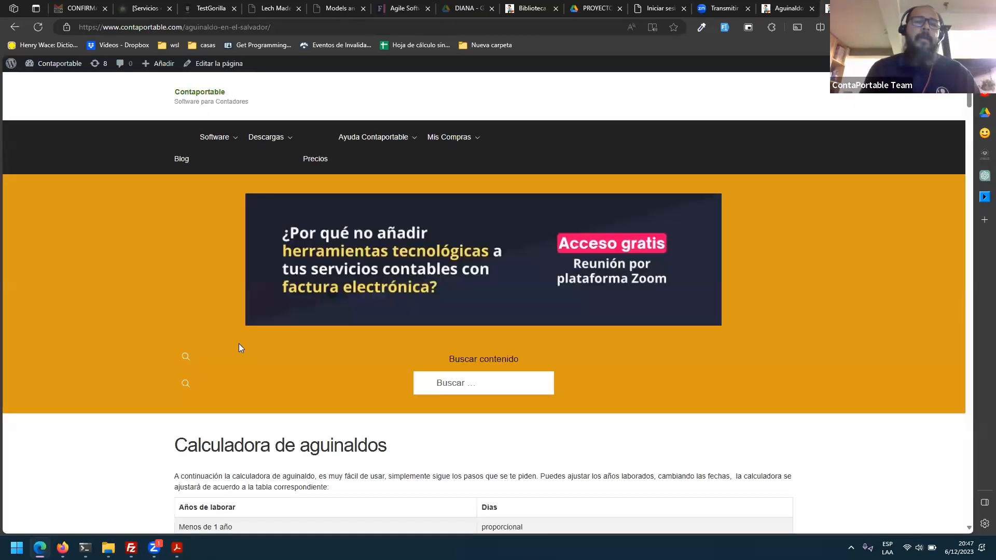
- Go over the Sueldo and Desde fields of the calculator and calculate the aguinaldo with the preset salary and dates
scroll(403, 361, "down", 2)
scroll(405, 364, "down", 2)
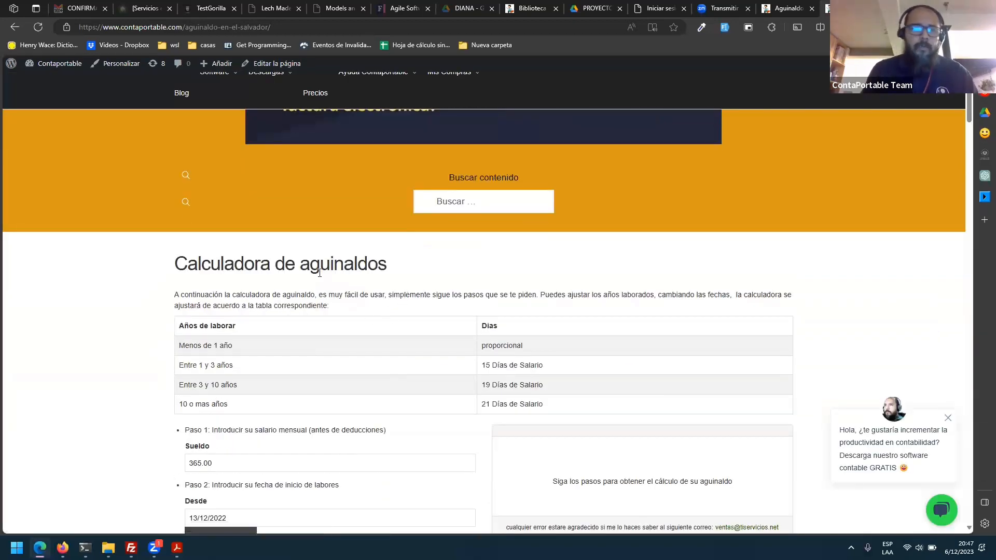
scroll(319, 274, "down", 3)
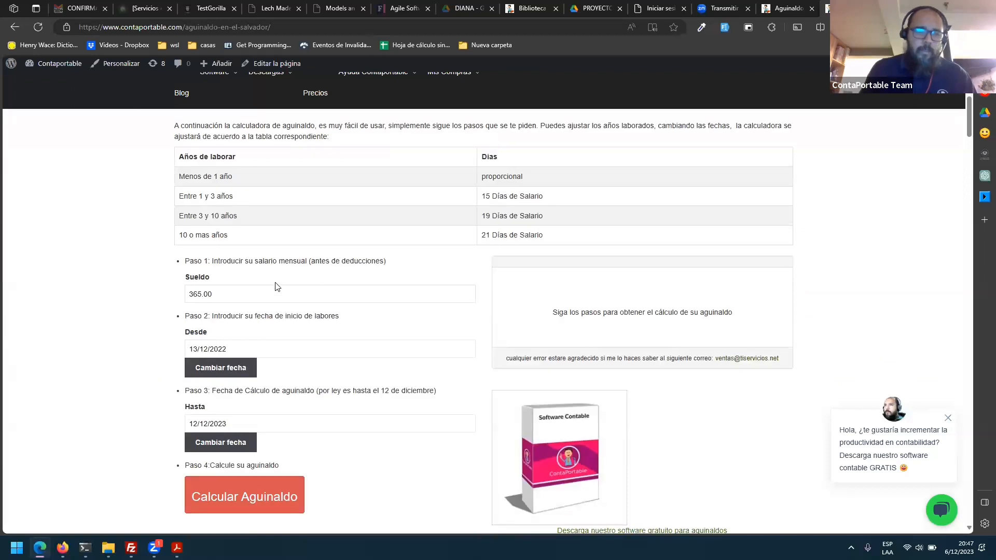
left_click(249, 300)
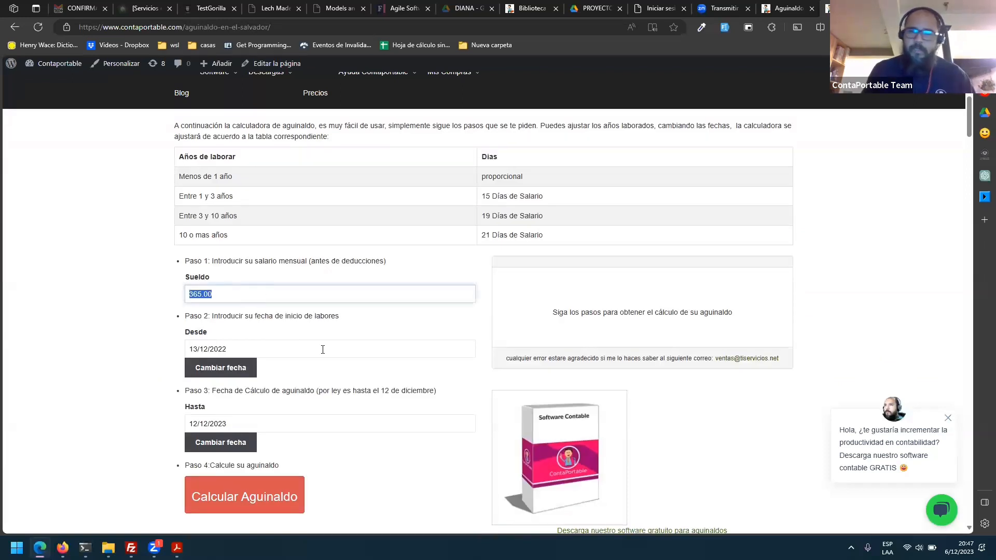
left_click(262, 353)
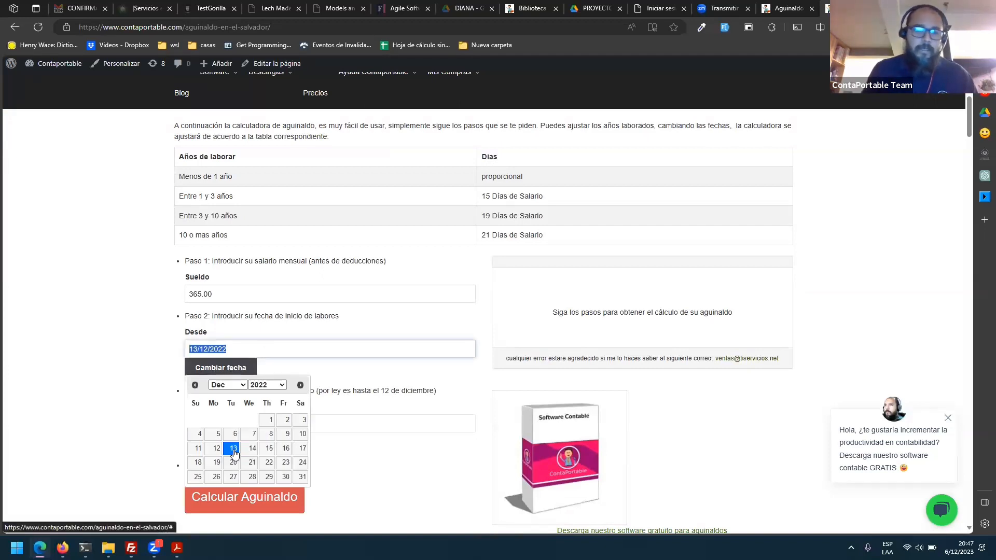
left_click(327, 355)
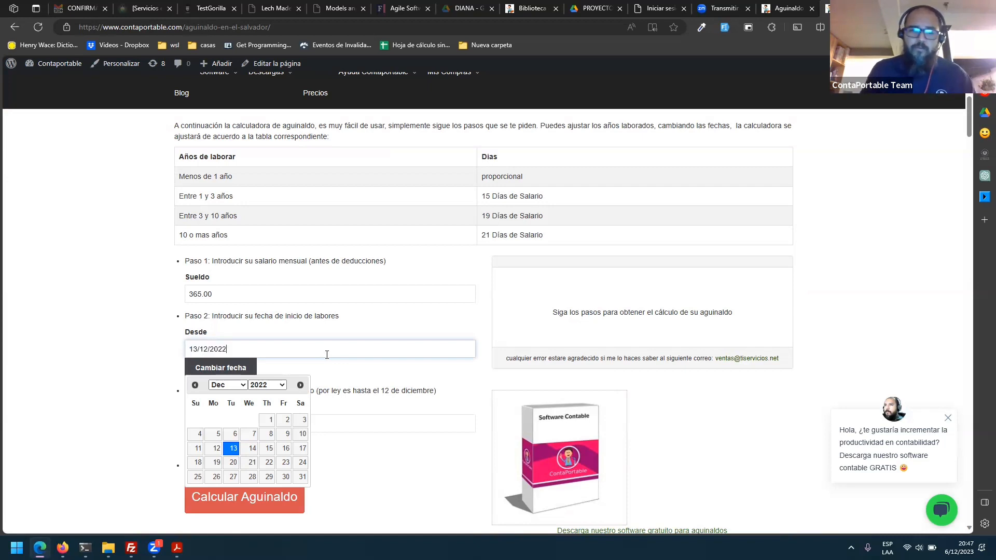
left_click(360, 388)
left_click(260, 499)
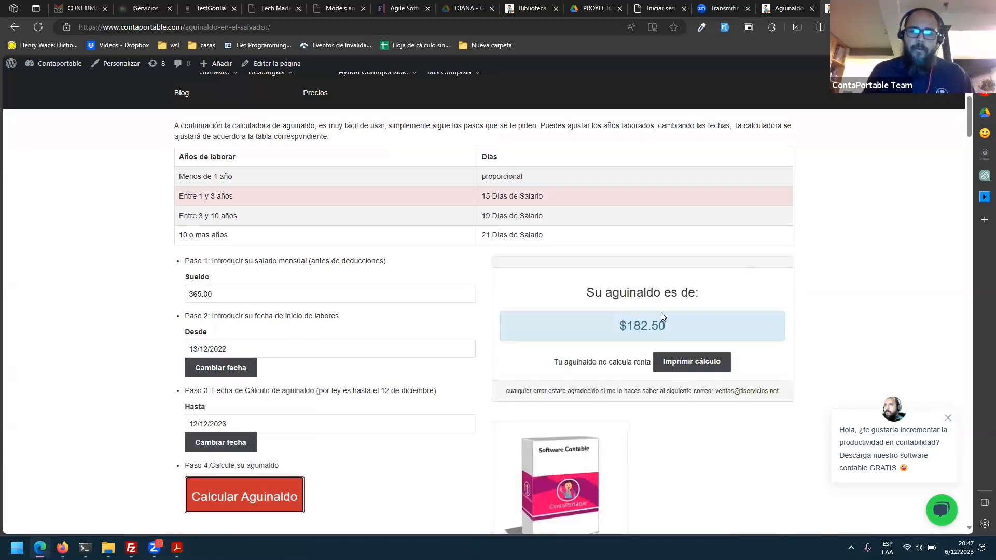
- Highlight the calculated aguinaldo amount, then "15 Días de Salario" and part of "proporcional" in the years-worked table
triple_click(648, 325)
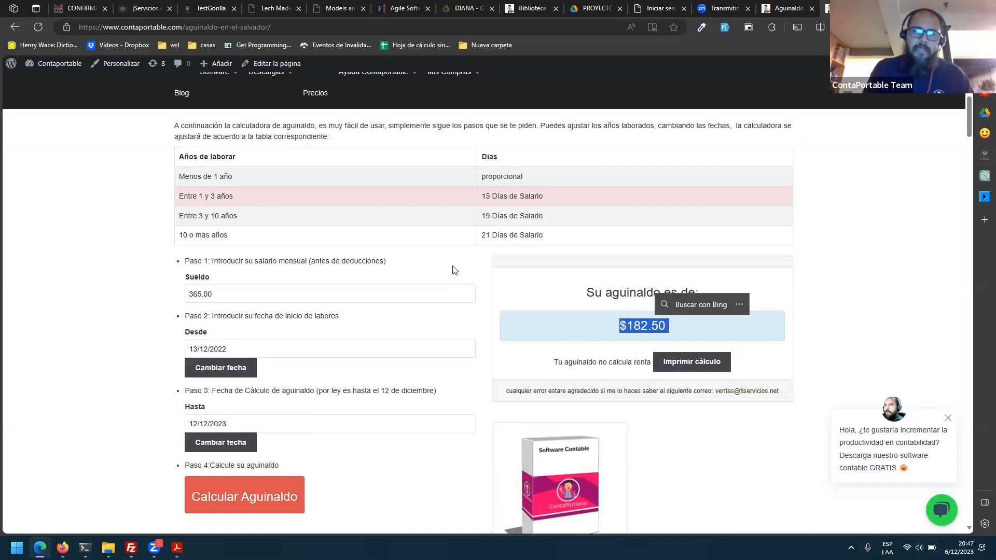
triple_click(528, 197)
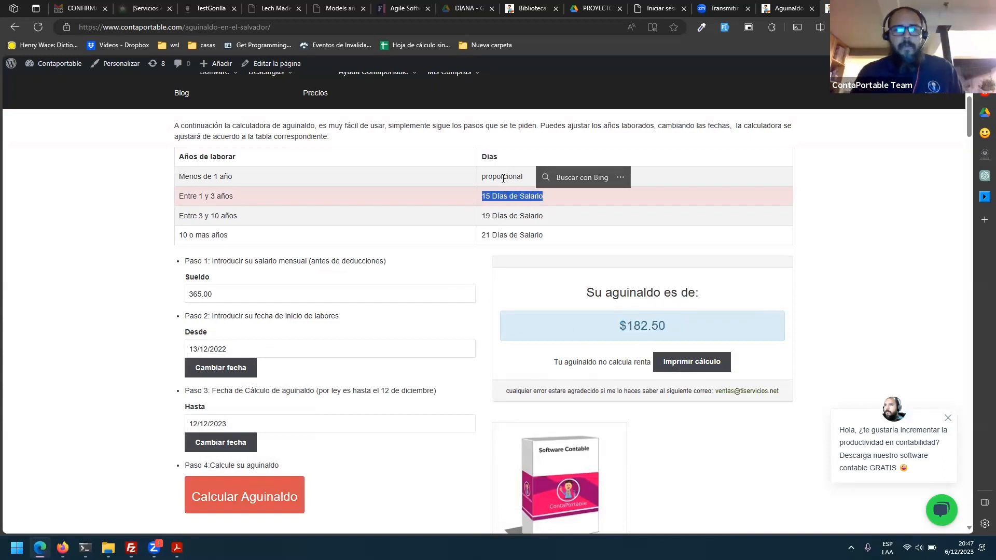
left_click_drag(501, 178, 503, 177)
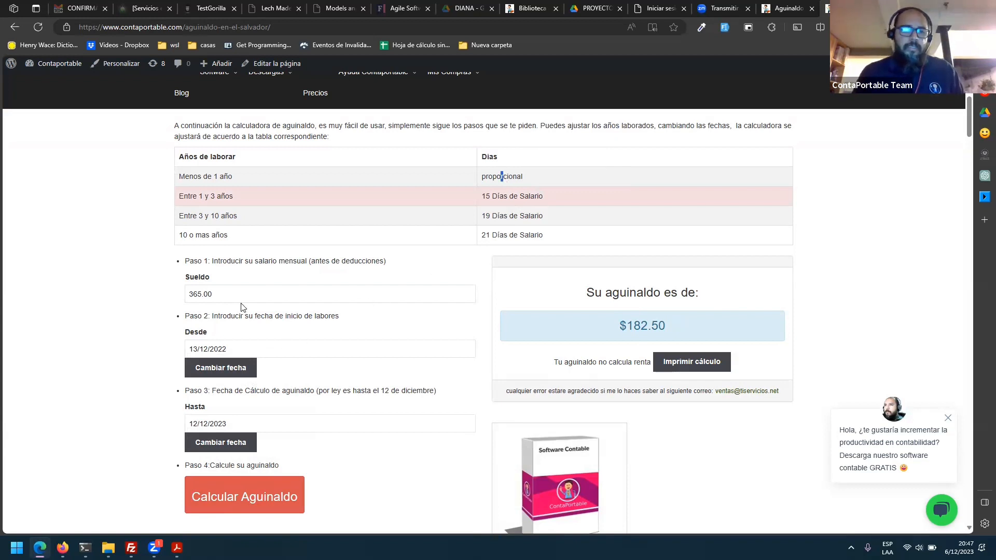
- Set the Desde date to 01/01/2023, recalculate the aguinaldo and highlight the resulting amount
left_click(232, 349)
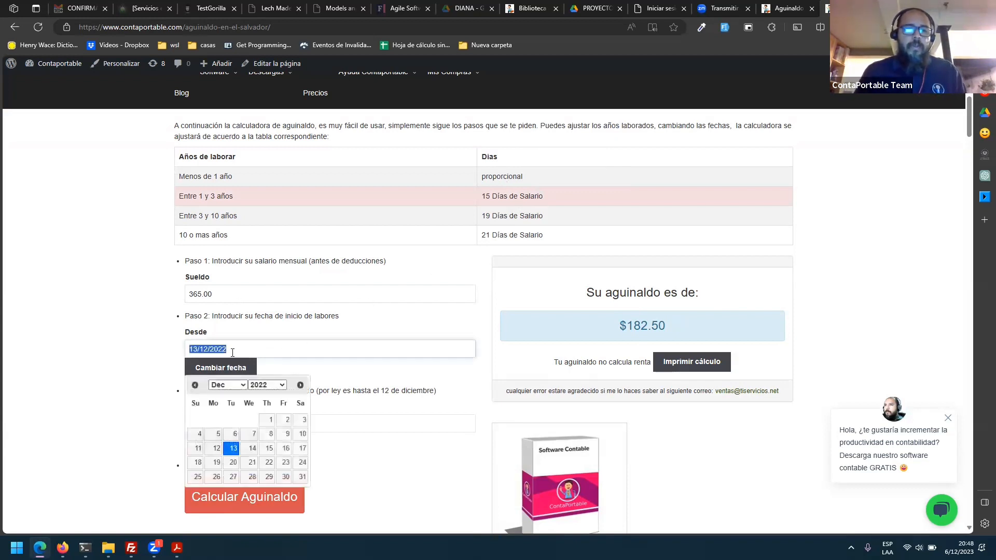
left_click(302, 392)
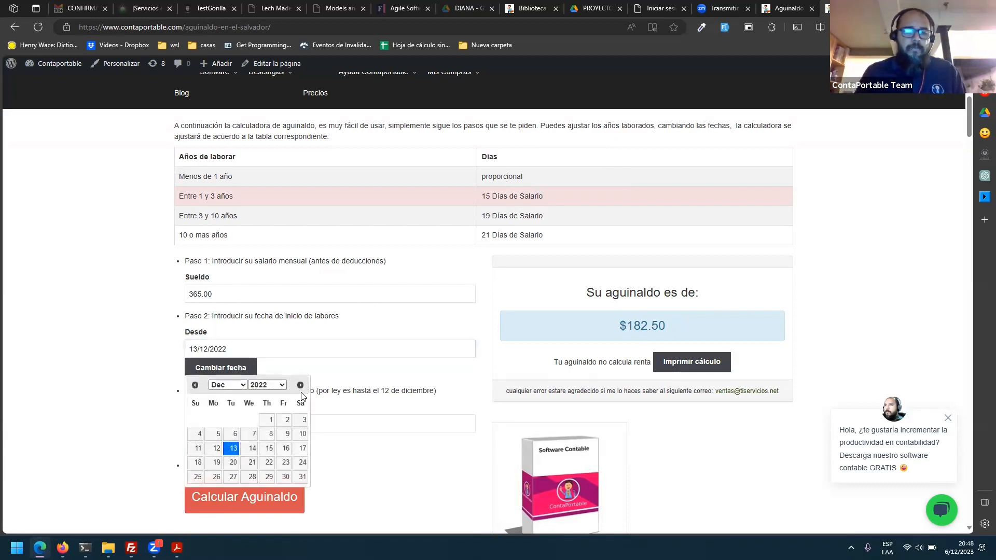
left_click(301, 385)
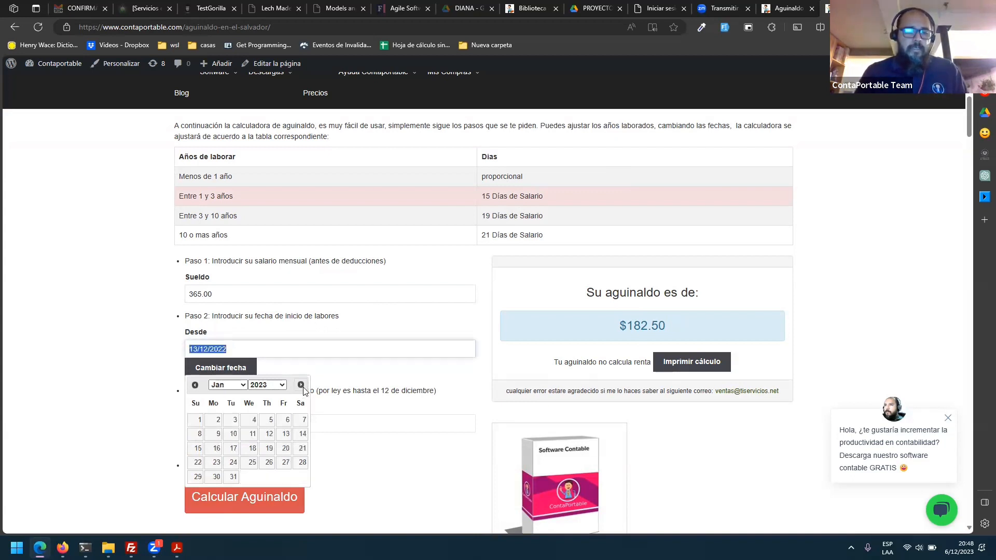
left_click(200, 420)
left_click(268, 491)
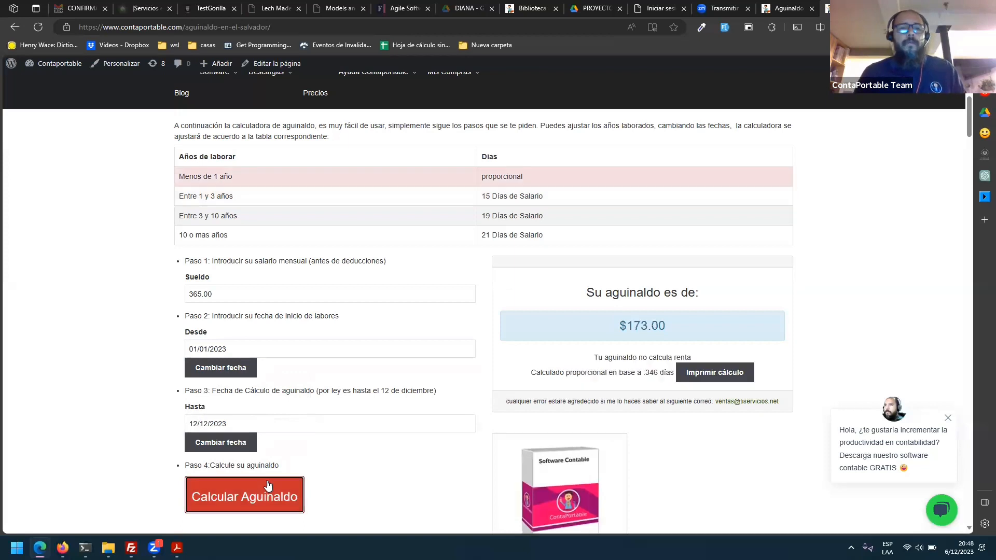
double_click(662, 325)
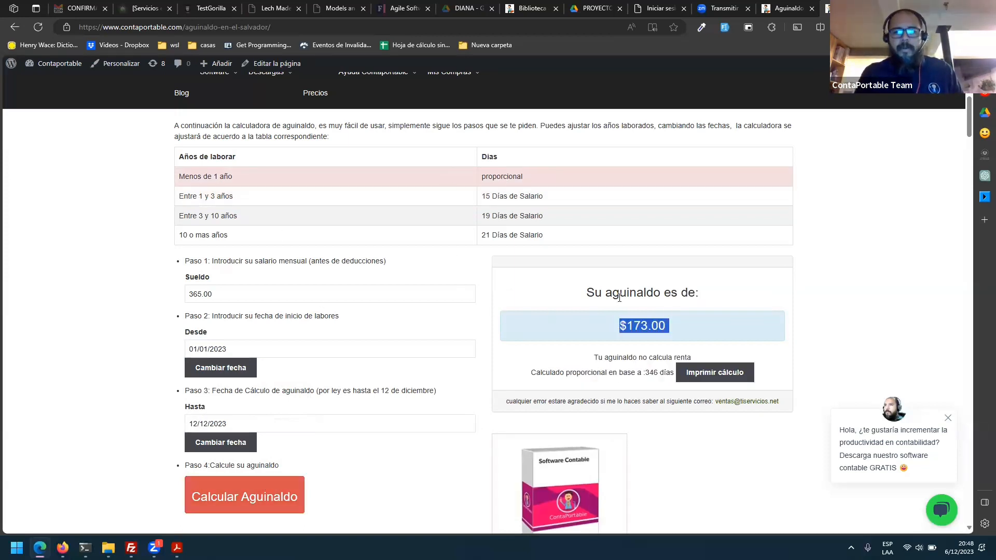
- Select the calculator page's web address, then close the Zoom to Facebook Live streaming tab and return to the calculator
mouse_move(258, 66)
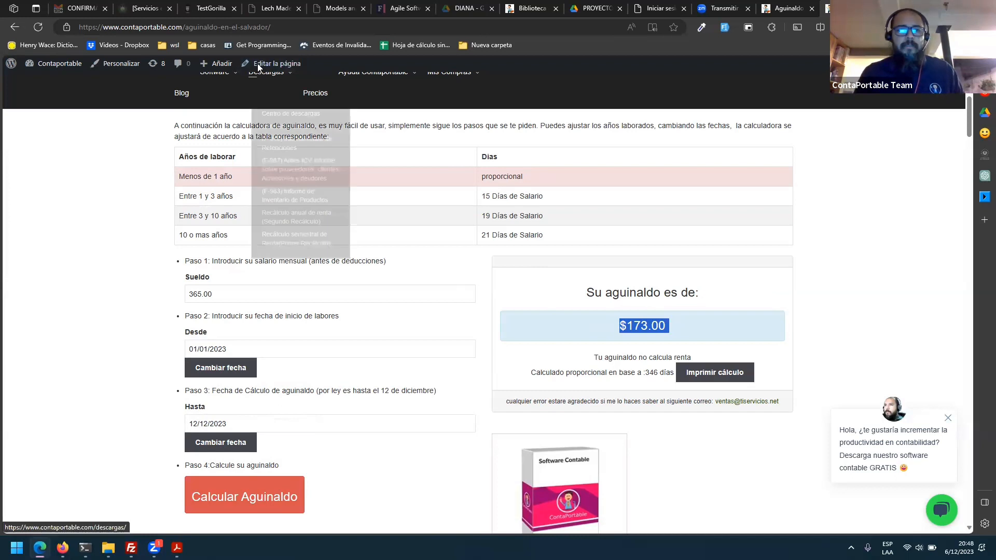
left_click(549, 11)
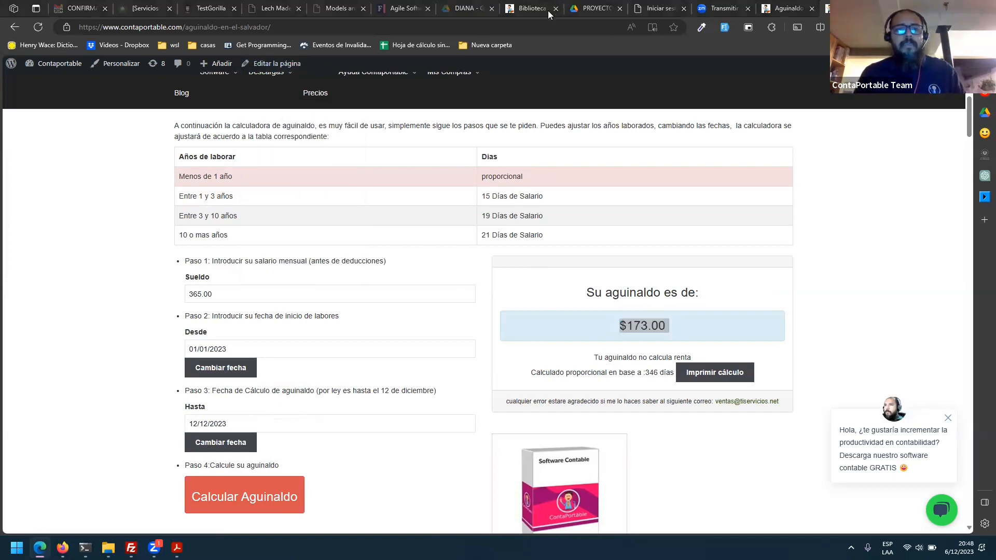
key("ctrl+l")
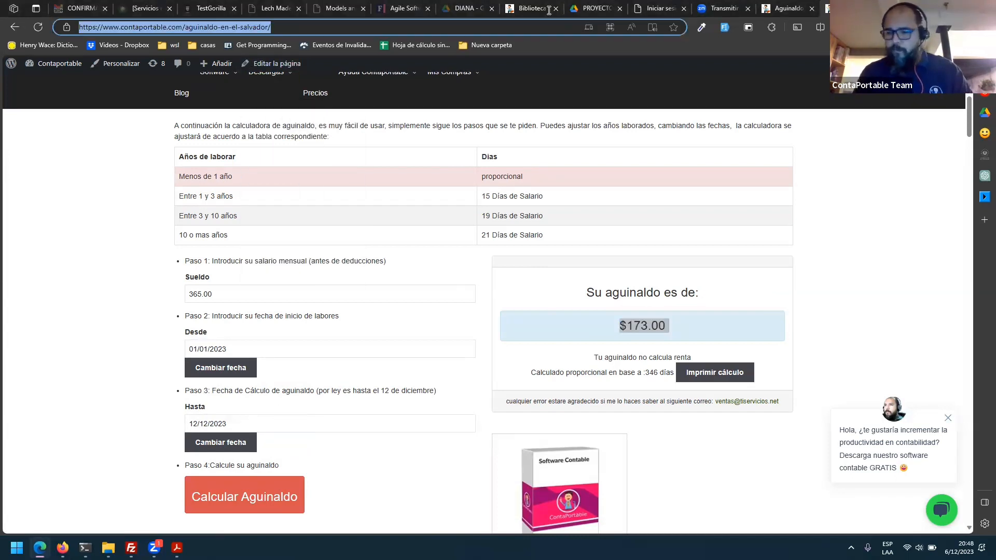
left_click(677, 149)
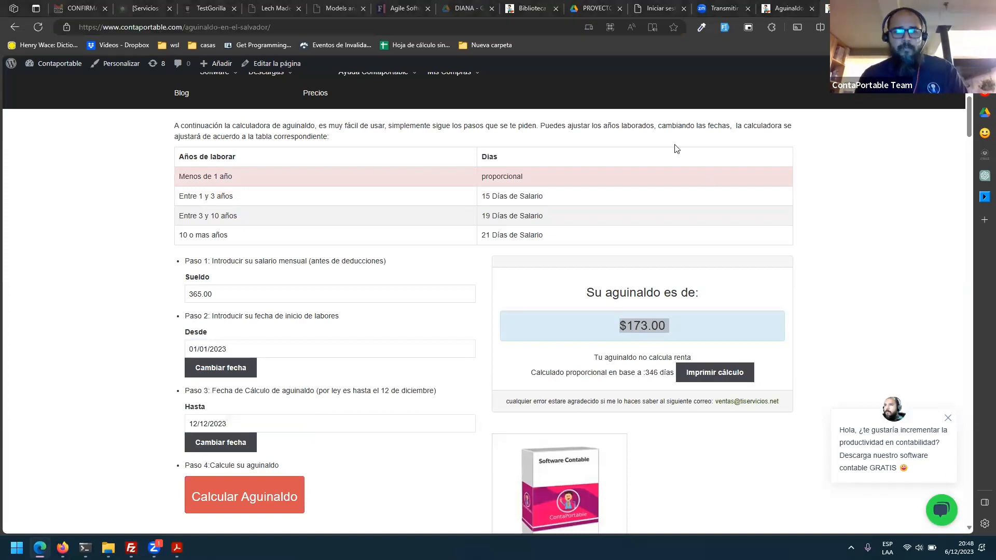
left_click(726, 15)
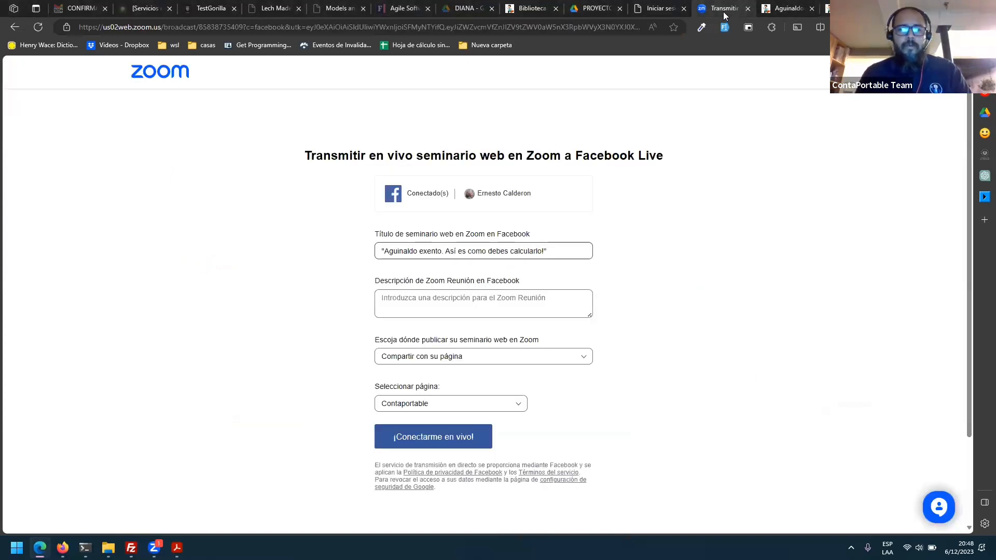
left_click(748, 9)
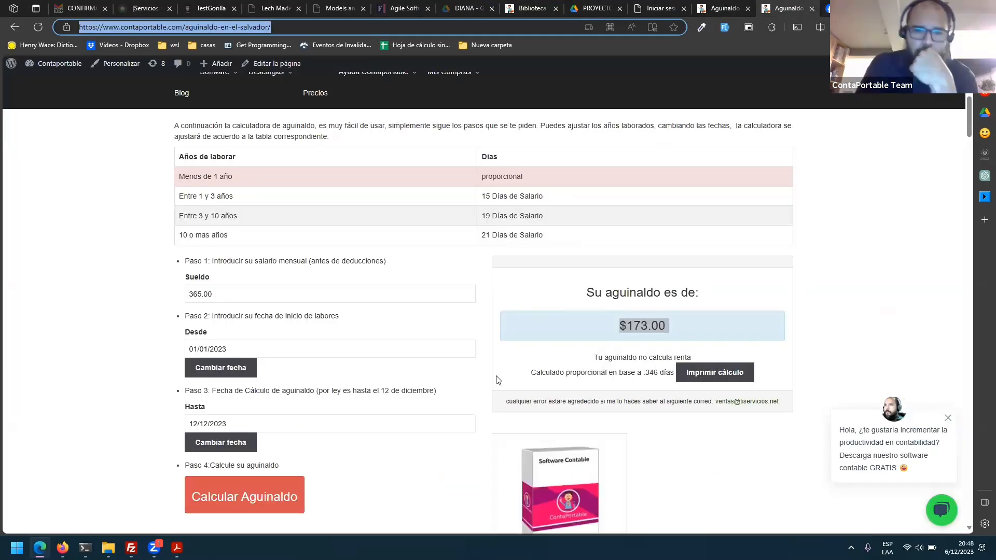
- Review the calculator's fields and result, and select the salary in the Sueldo field
scroll(498, 381, "down", 2)
scroll(498, 381, "down", 1)
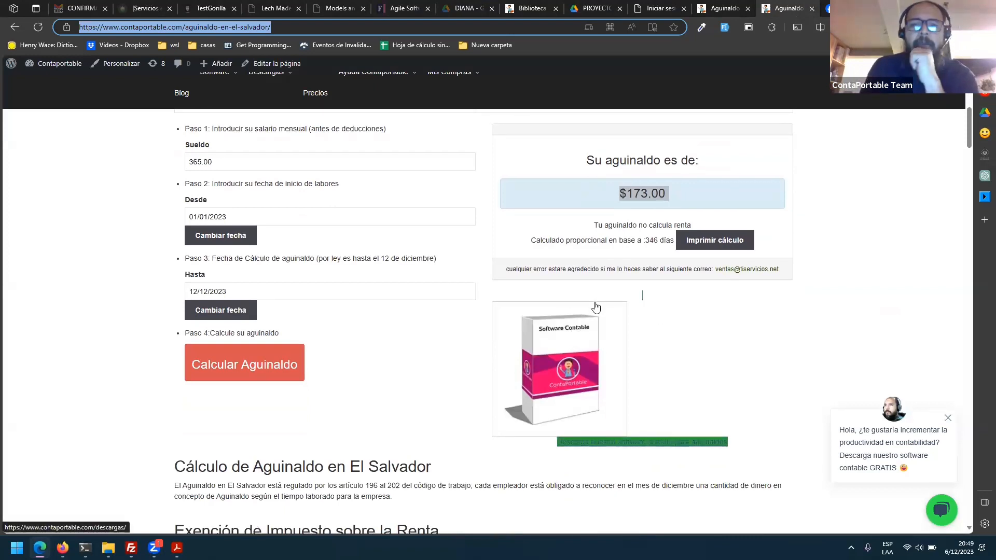
scroll(310, 313, "up", 1)
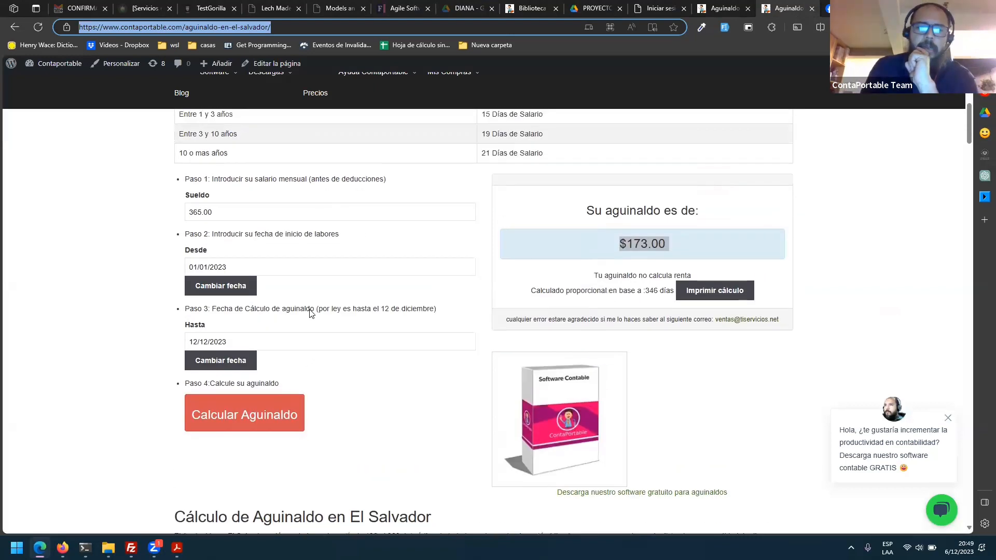
left_click(303, 212)
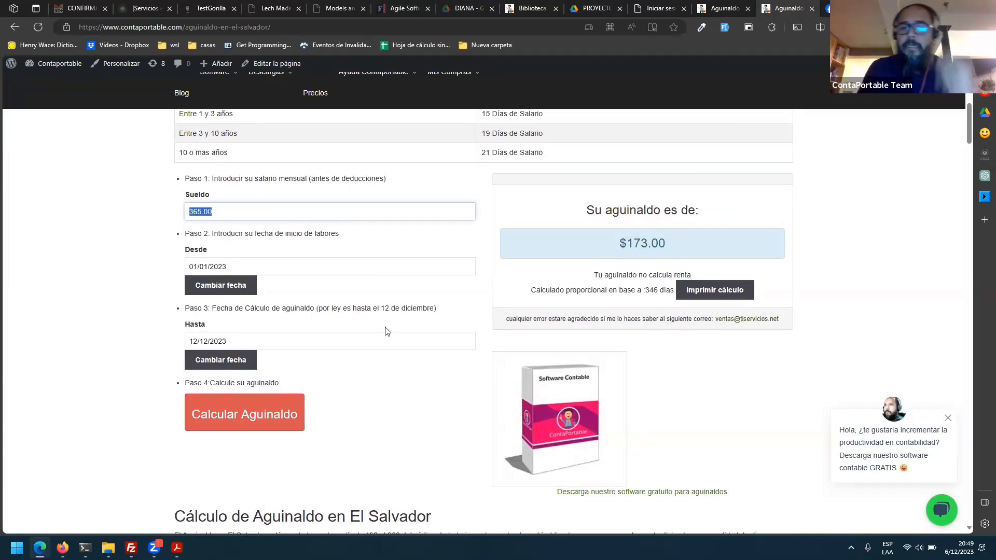
- Select the 2019 tax exemption line in the Exenciones anteriores list
scroll(384, 329, "down", 10)
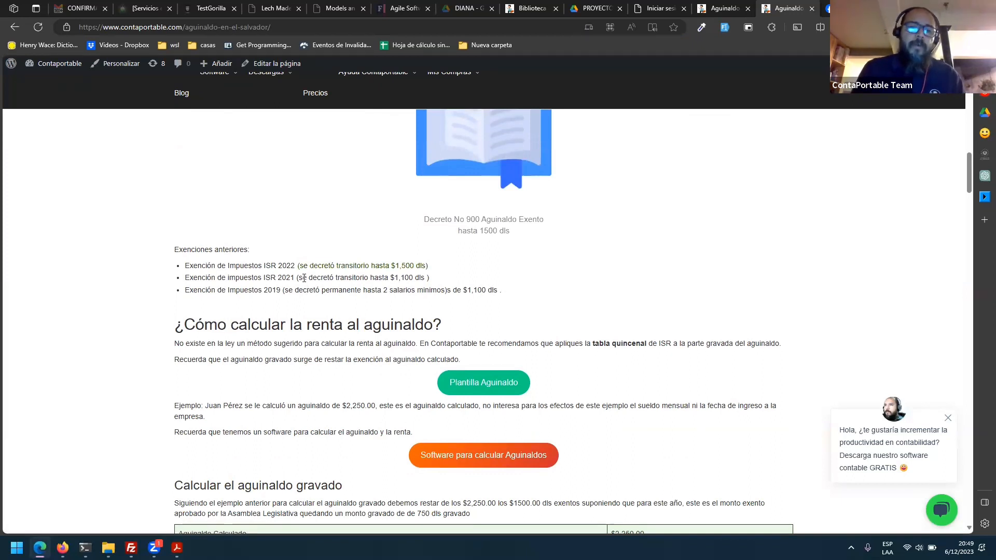
triple_click(282, 290)
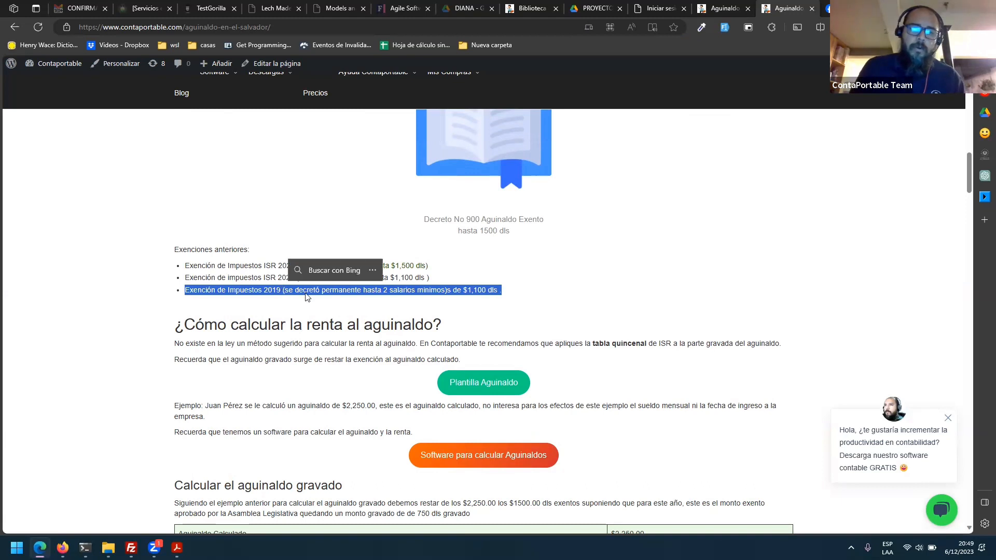
- Select the ISR 2022 exemption line in the Exenciones anteriores list
left_click(260, 278)
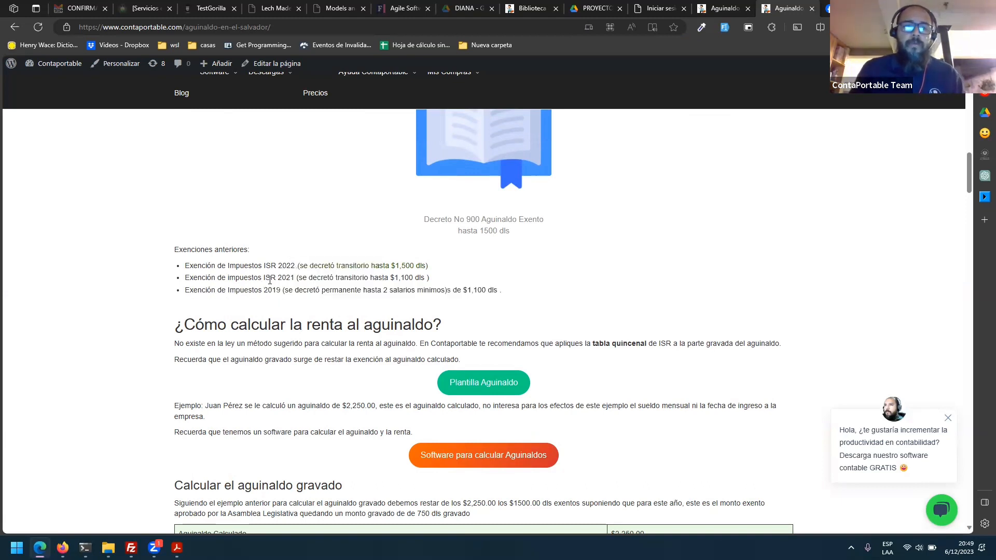
triple_click(288, 266)
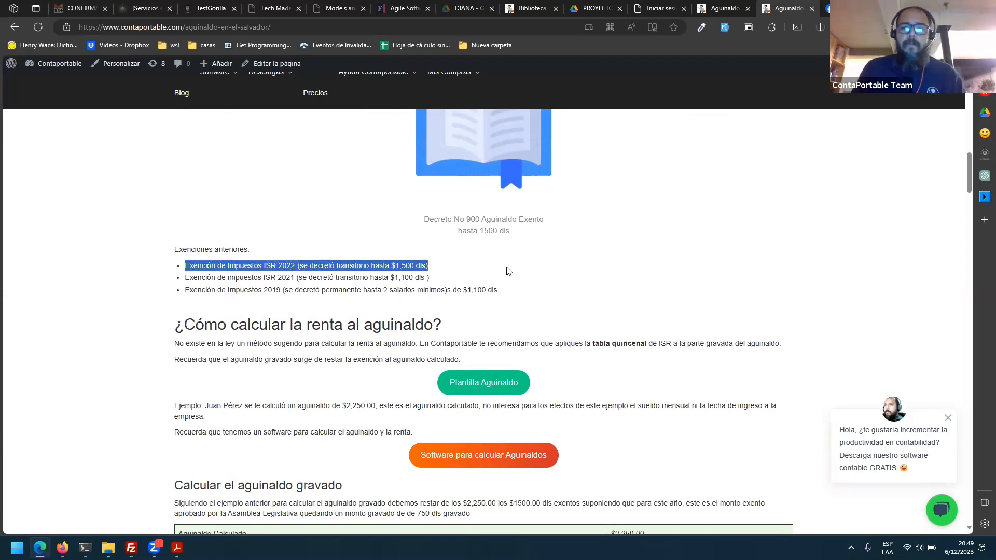
- Open the Decreto No 900 PDF from its book image, close it and return to the aguinaldo page
scroll(507, 272, "up", 5)
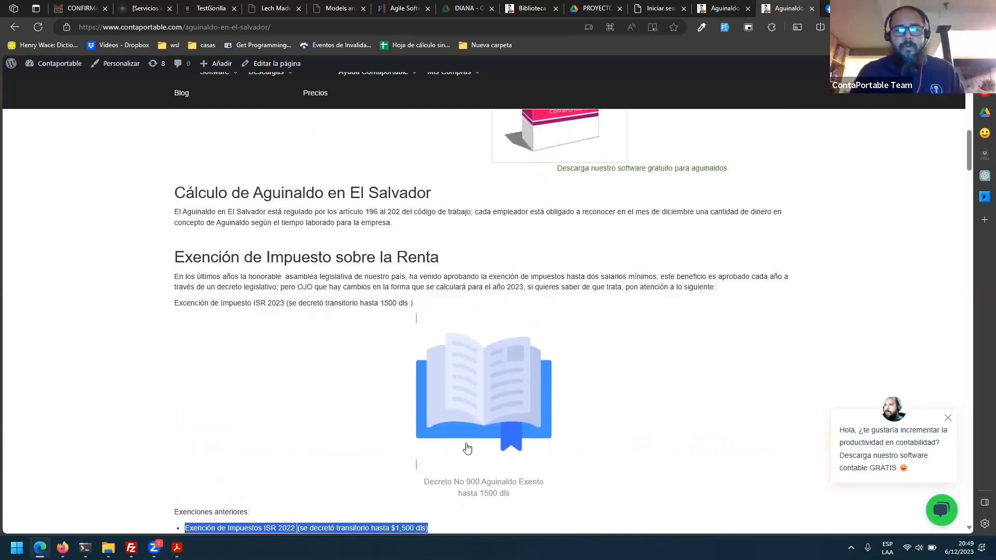
scroll(467, 448, "down", 2)
left_click(503, 296)
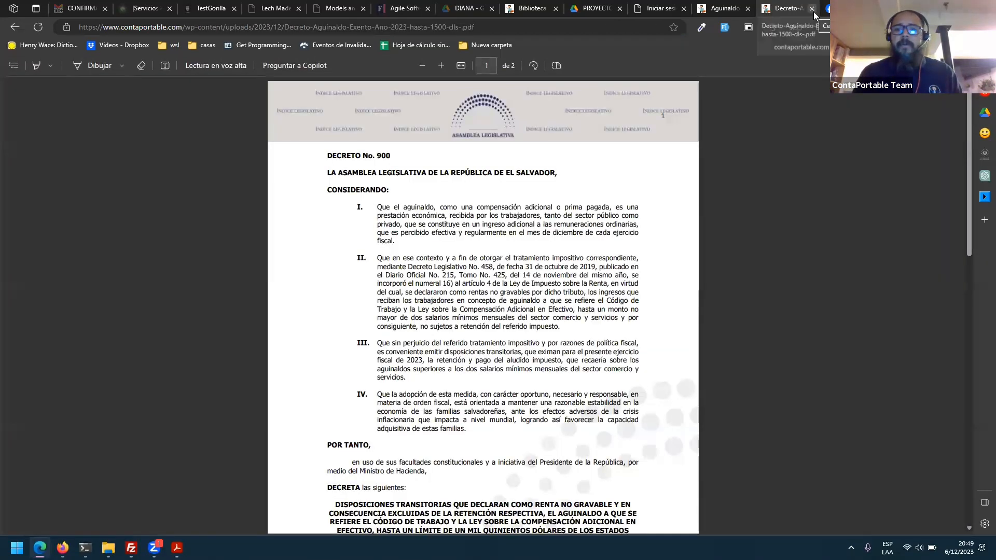
left_click(812, 9)
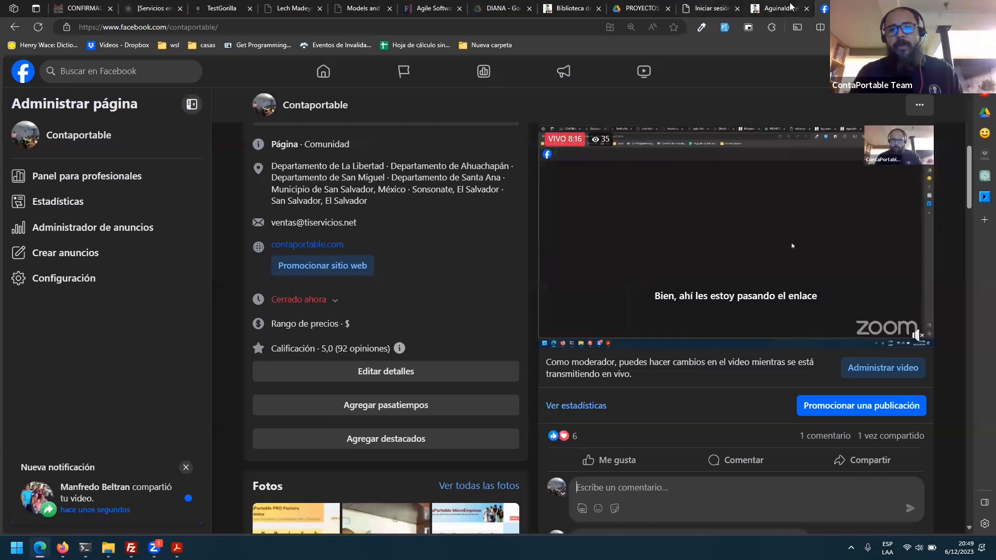
left_click(778, 8)
- Examine the sections on the taxed aguinaldo example, the income-tax table options, the F-14 declaration and ISSS/AFP retention
scroll(412, 367, "down", 8)
scroll(413, 370, "down", 14)
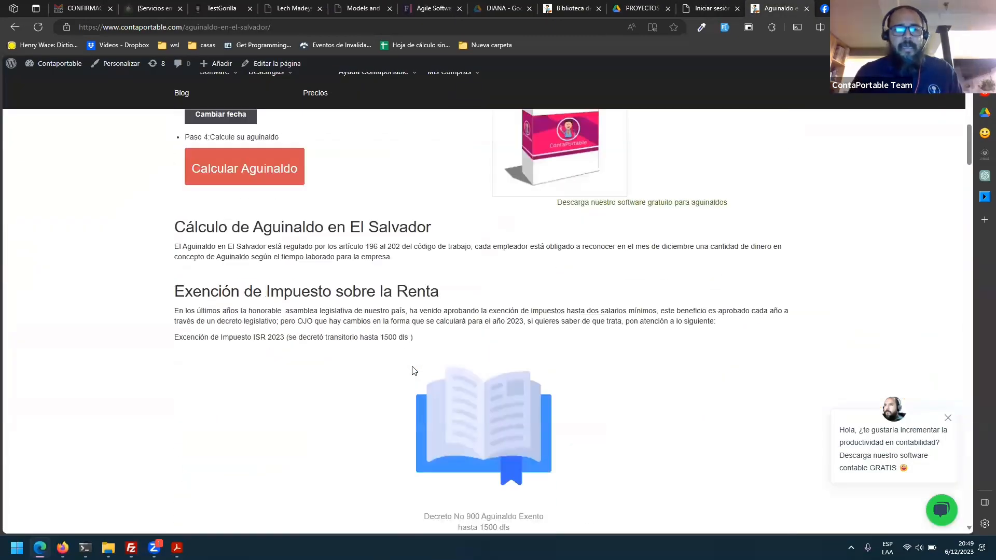
scroll(413, 370, "up", 1)
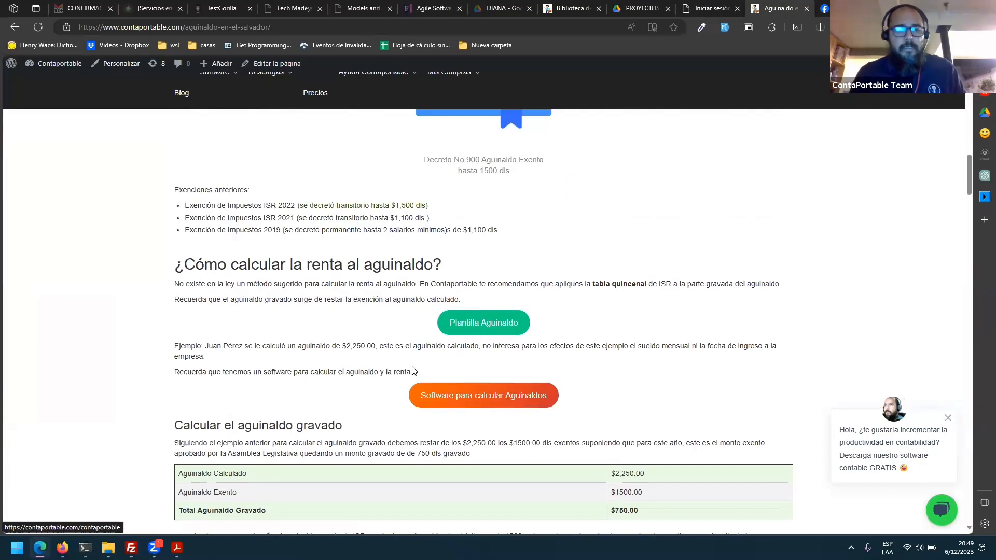
scroll(414, 370, "down", 2)
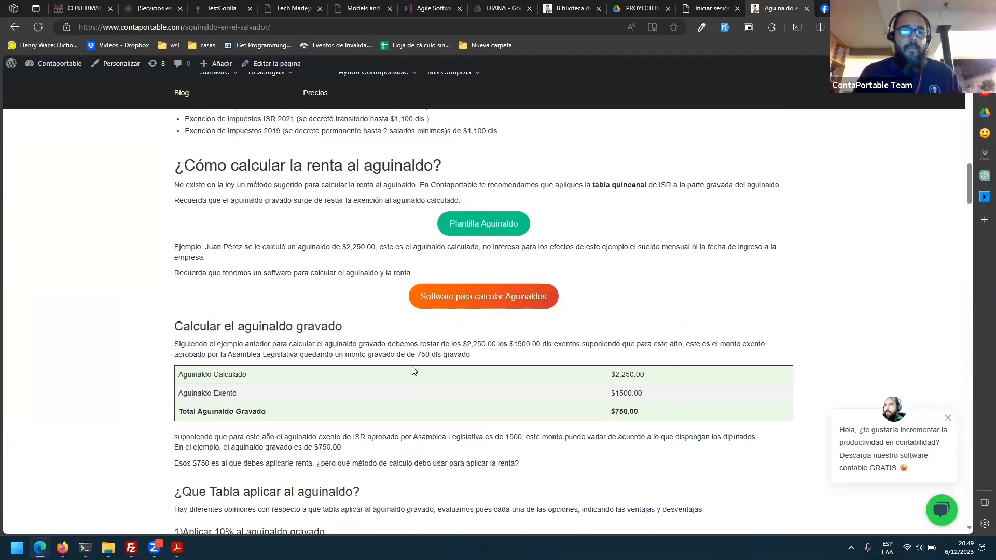
scroll(413, 370, "down", 3)
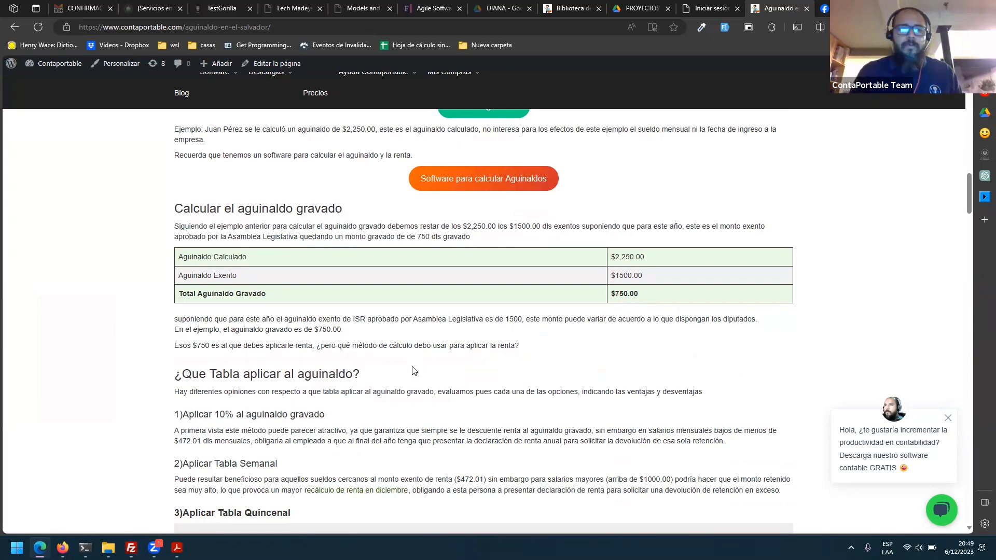
scroll(414, 370, "down", 1)
scroll(414, 369, "up", 2)
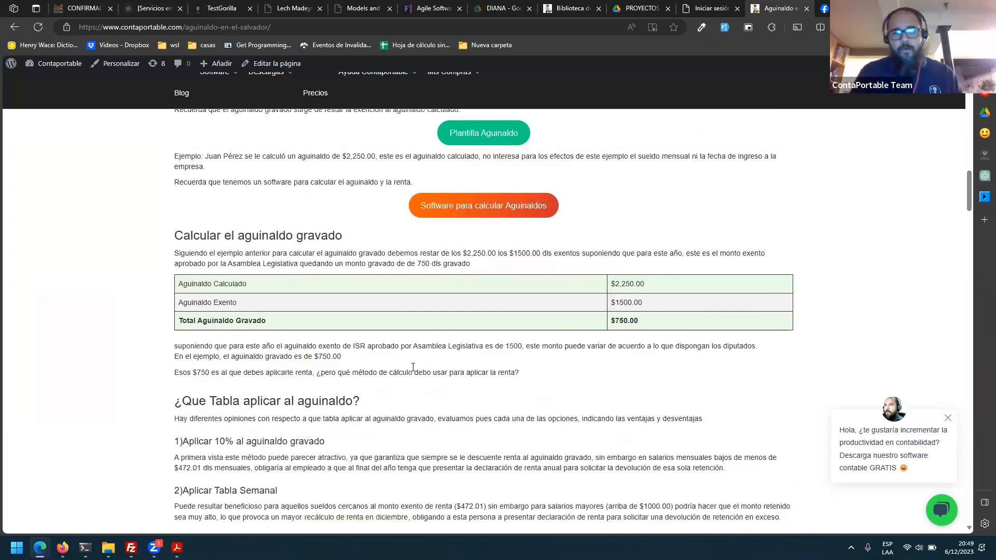
scroll(414, 368, "down", 1)
scroll(415, 371, "down", 1)
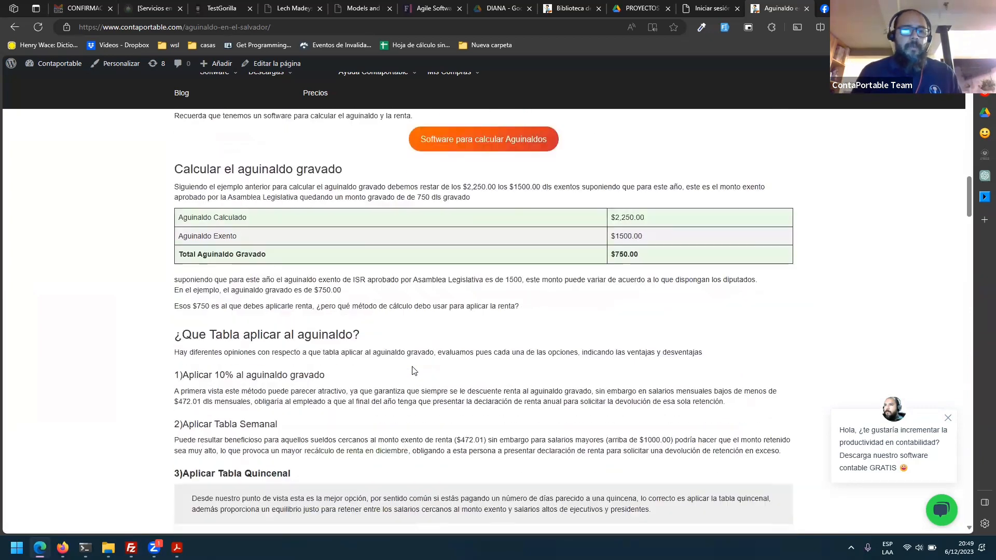
scroll(413, 370, "down", 1)
scroll(412, 368, "down", 1)
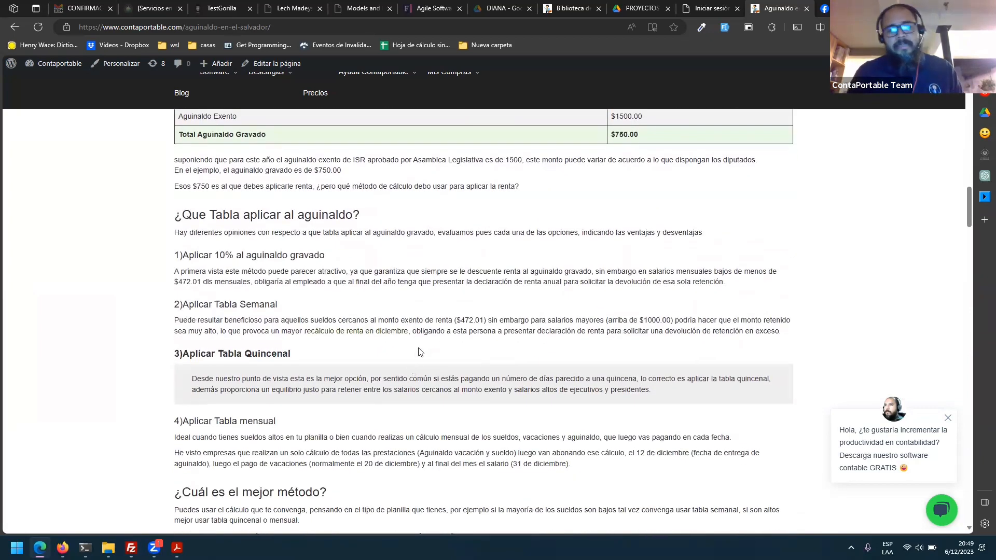
scroll(413, 366, "down", 3)
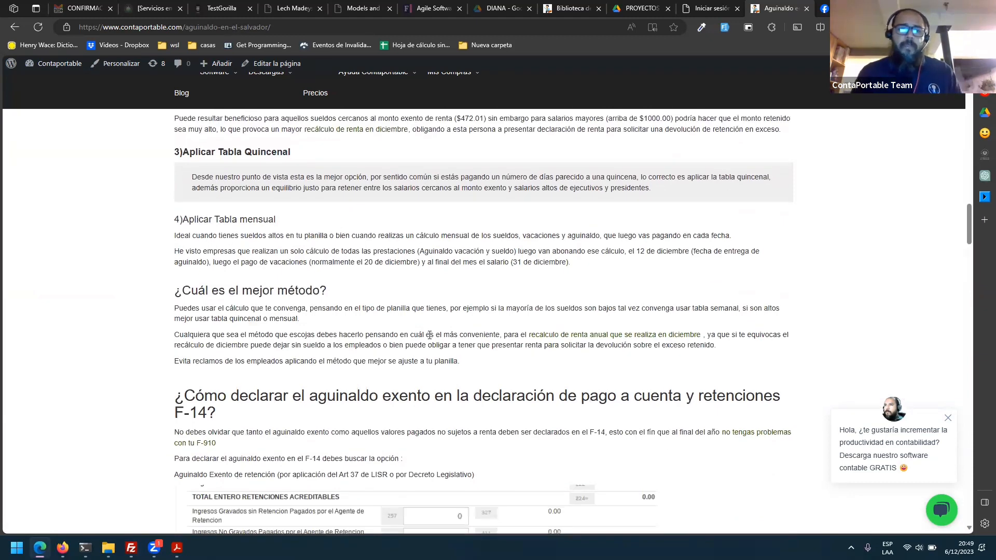
scroll(430, 335, "down", 1)
scroll(429, 335, "down", 7)
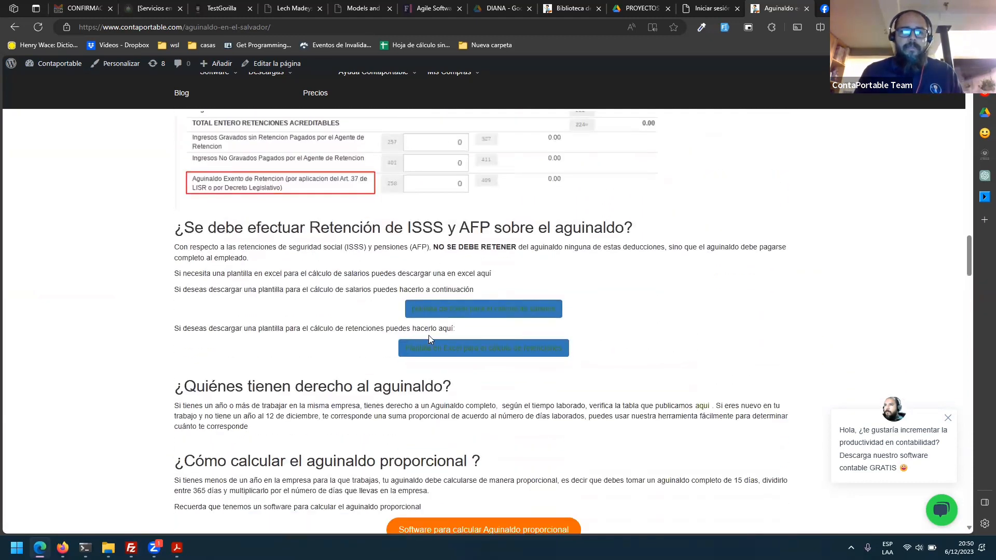
- Highlight the heading "¿Quiénes tienen derecho al aguinaldo?" and the word "diciembre" in its paragraph
scroll(429, 339, "down", 3)
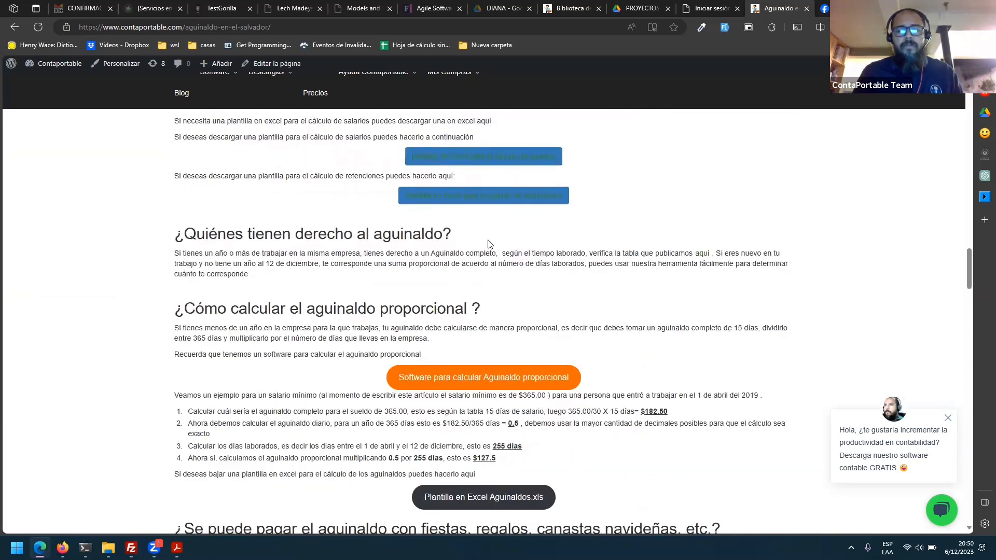
triple_click(319, 228)
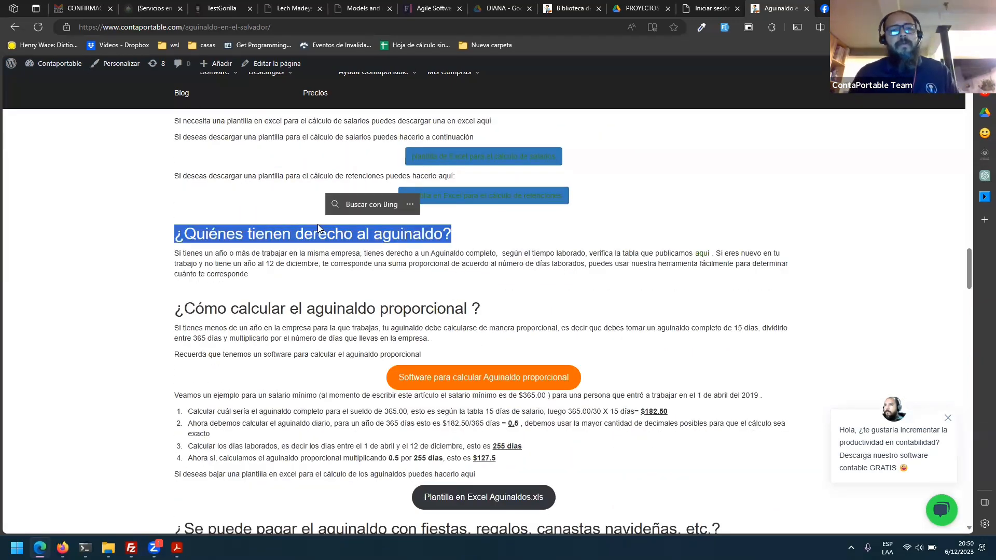
double_click(300, 265)
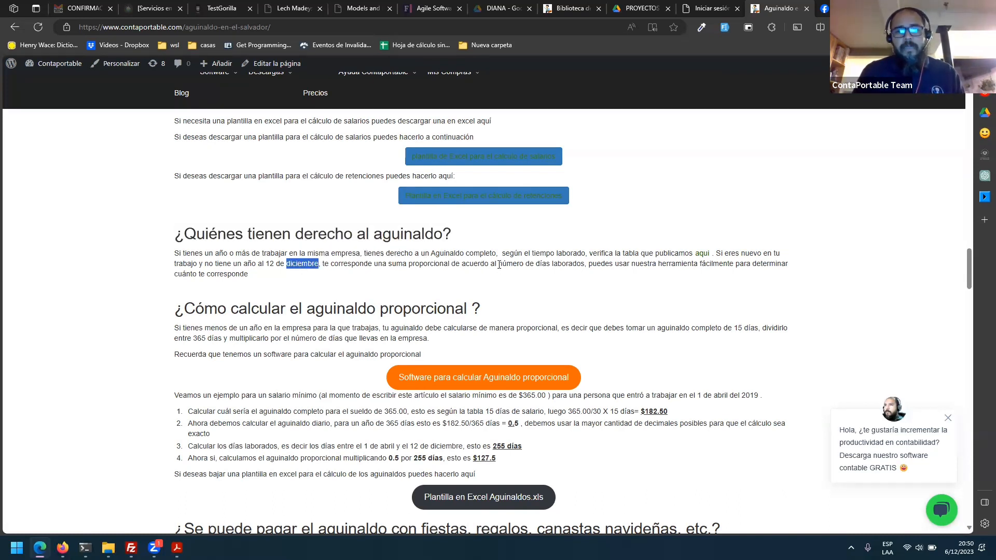
- Review the proportional aguinaldo example and select the word "calcular" in its heading
scroll(499, 265, "down", 1)
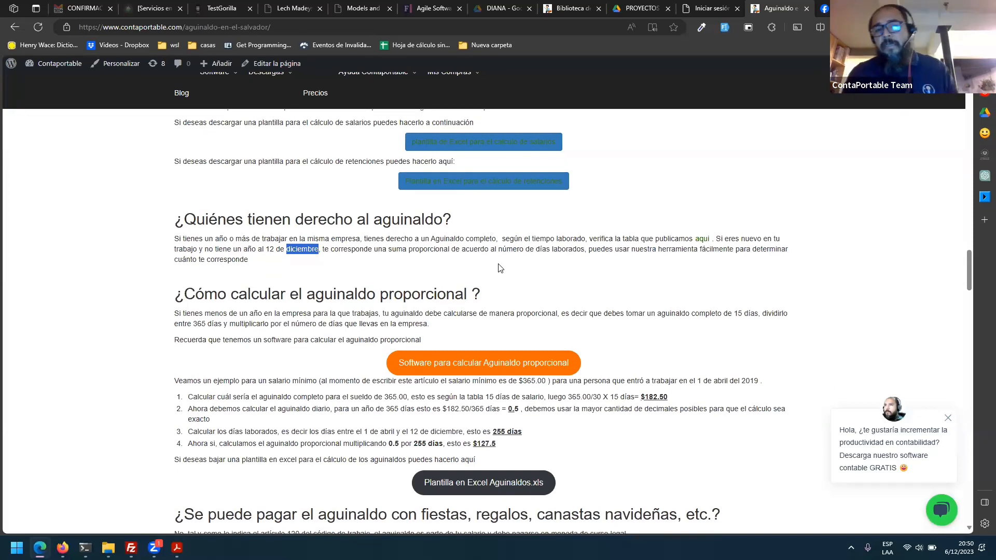
scroll(370, 311, "down", 3)
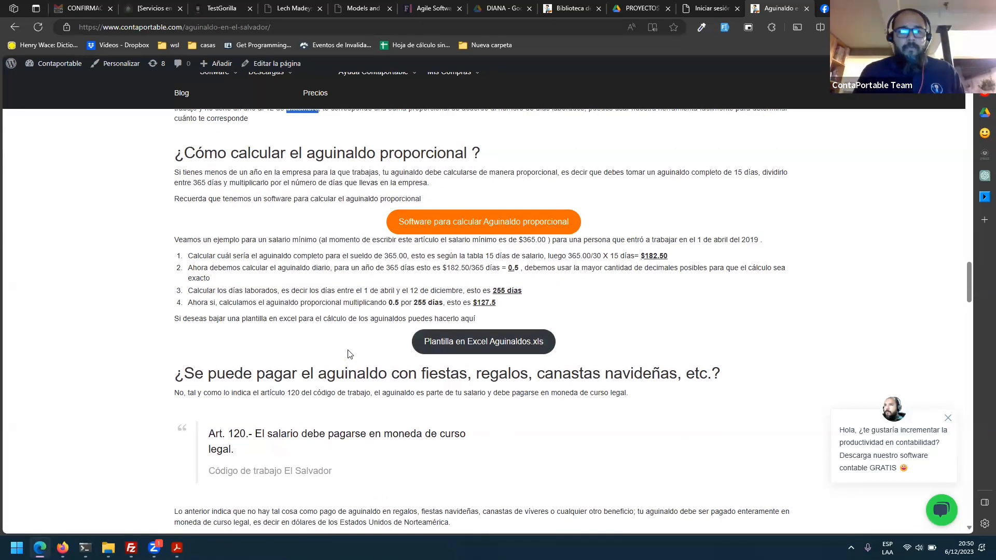
scroll(347, 354, "down", 1)
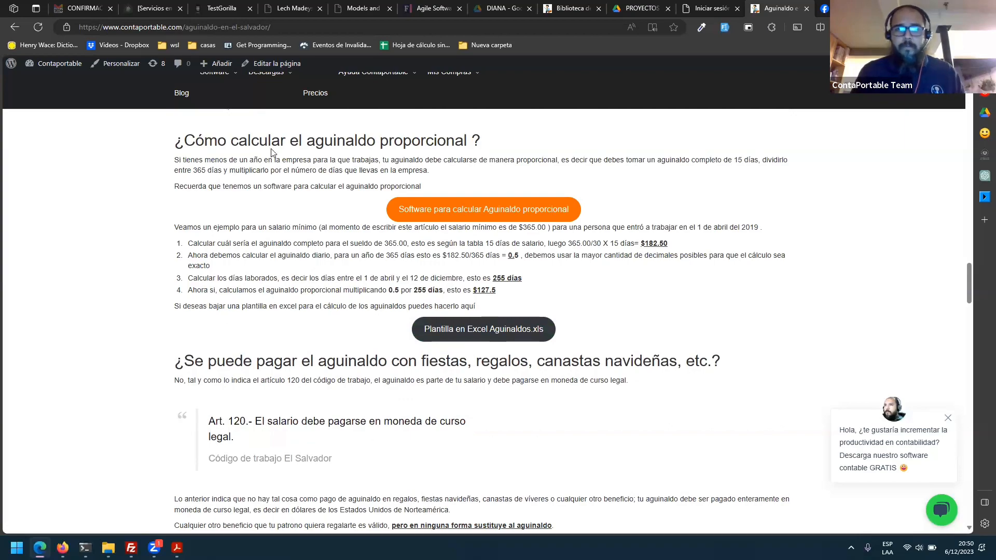
double_click(257, 140)
- Return to the calculator, open the Desde date calendar and close it without choosing a date, and view the years-worked table
scroll(326, 267, "up", 3)
scroll(327, 275, "up", 15)
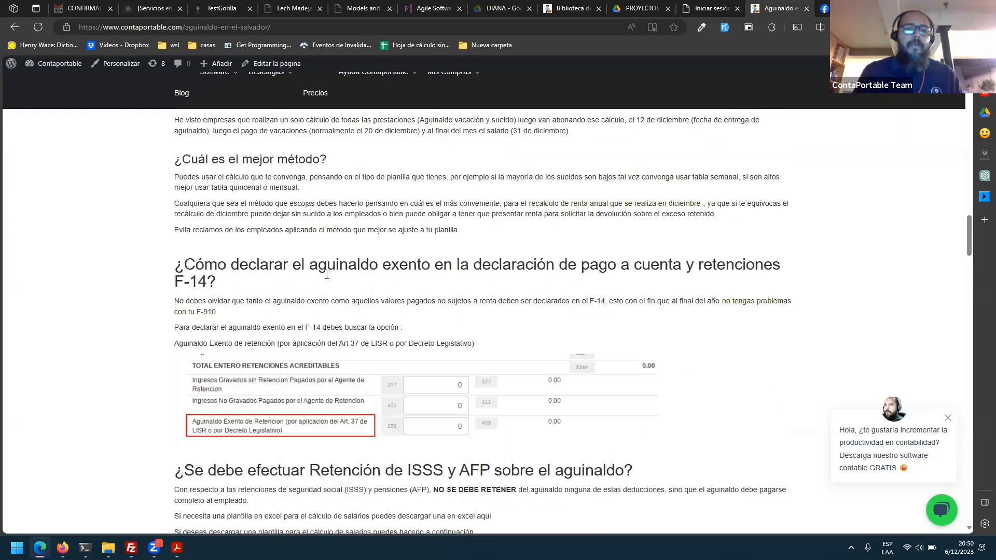
scroll(326, 275, "down", 5)
scroll(327, 275, "down", 1)
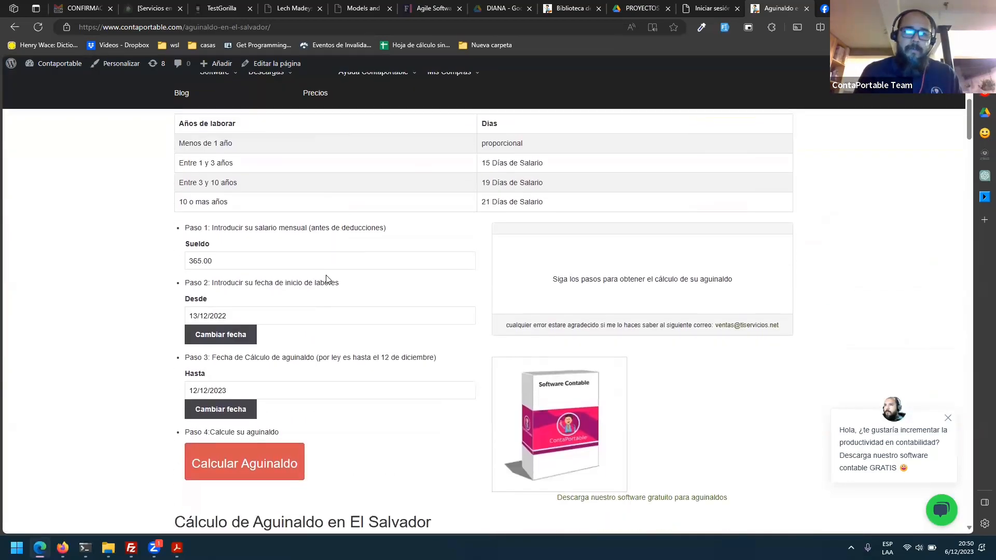
left_click(207, 320)
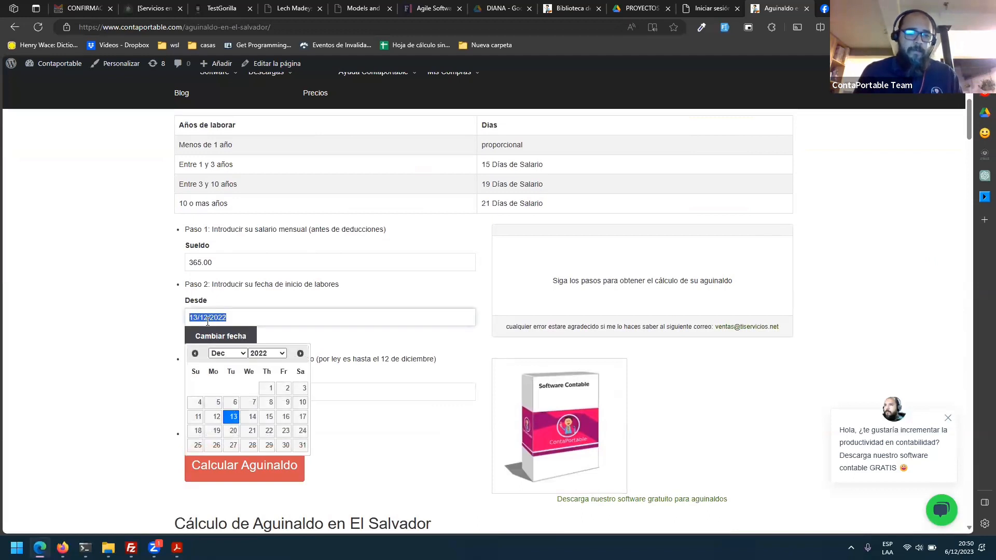
left_click(175, 358)
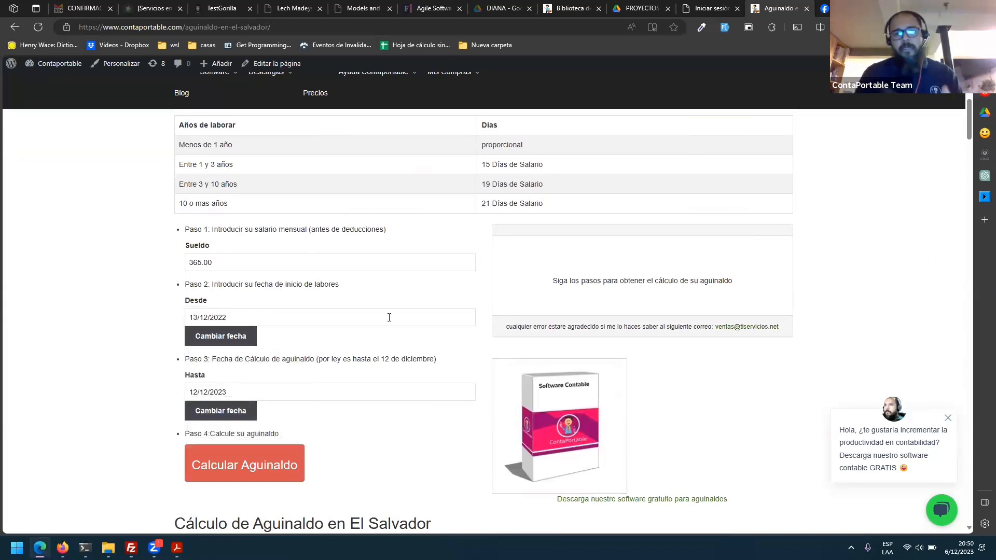
scroll(389, 317, "up", 1)
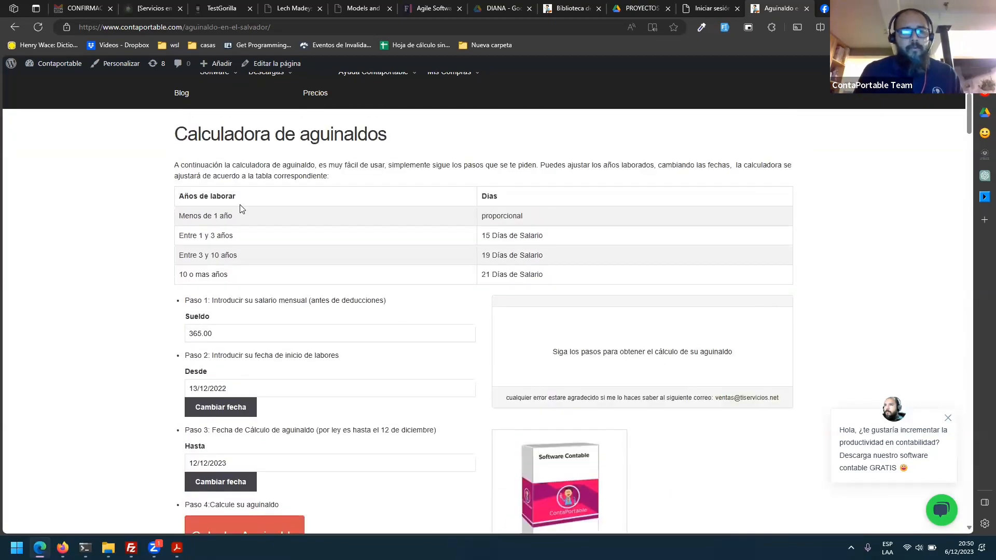
- Highlight the heading "¿Se puede pagar el aguinaldo con fiestas, regalos, canastas navideñas, etc.?" farther down the page
scroll(240, 208, "down", 20)
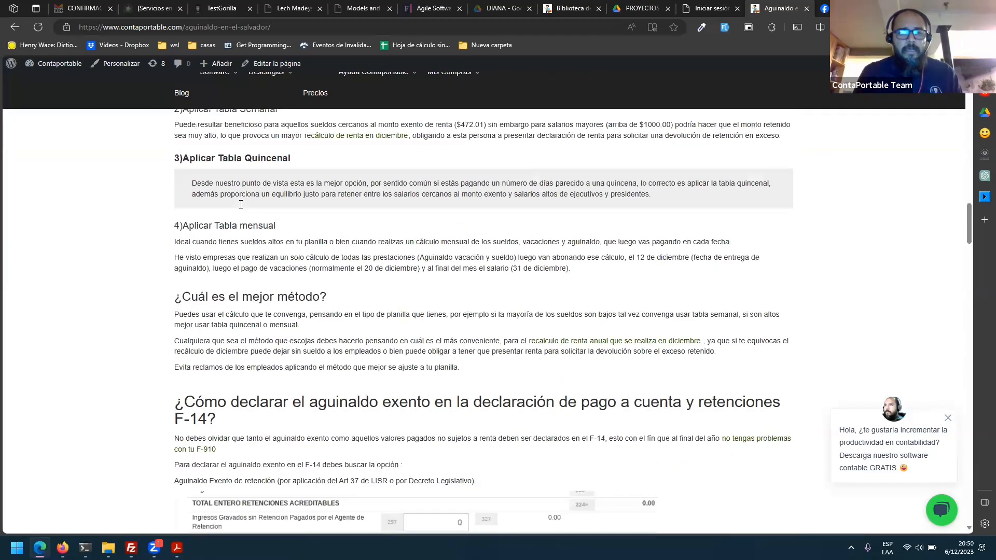
scroll(240, 205, "down", 3)
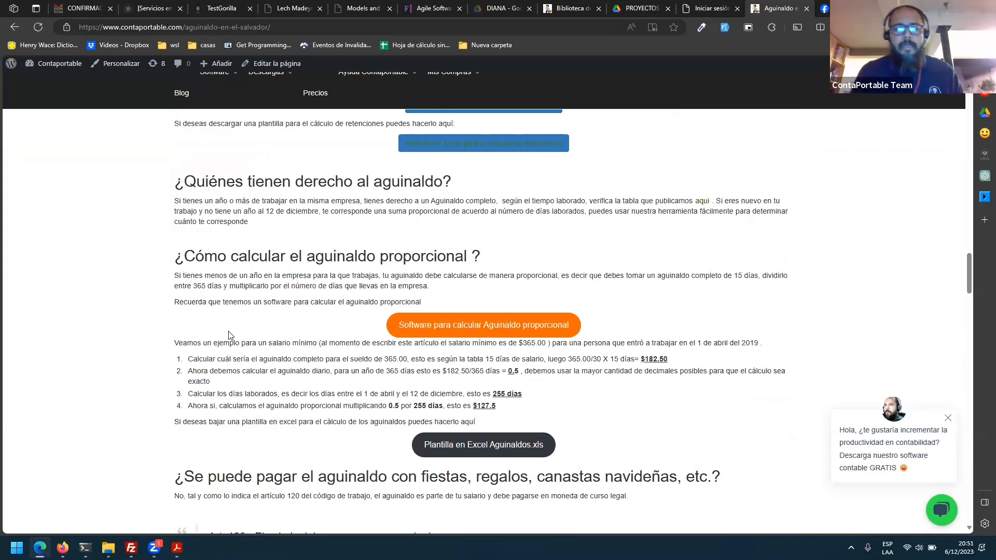
scroll(230, 335, "down", 2)
scroll(230, 336, "down", 2)
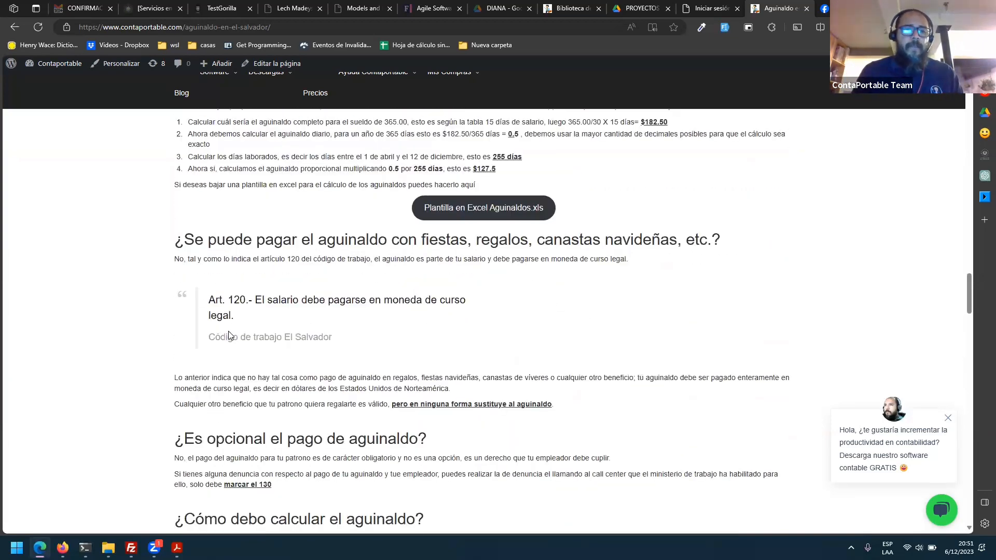
triple_click(356, 241)
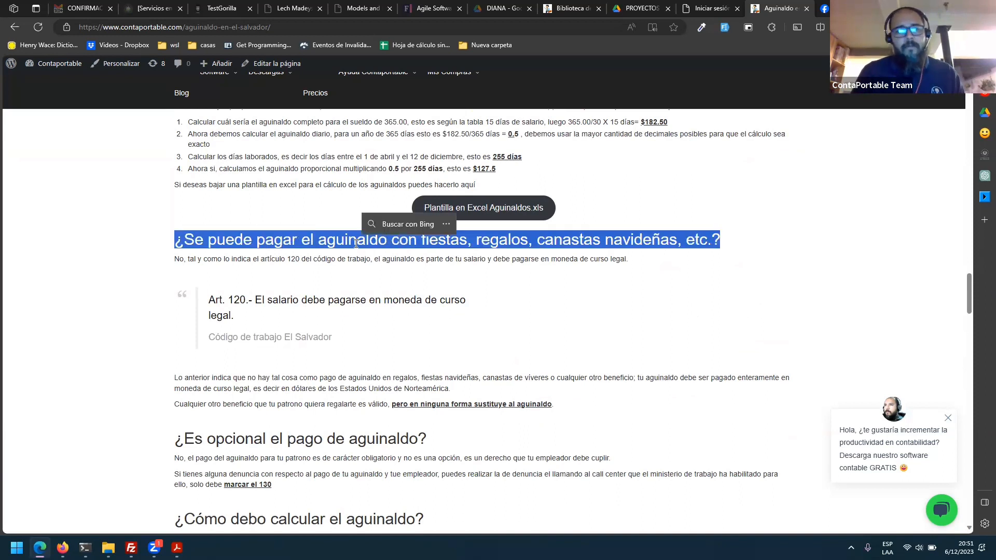
- Examine the sections on paying in legal tender, whether payment is optional, and how the aguinaldo must be calculated
scroll(365, 267, "down", 1)
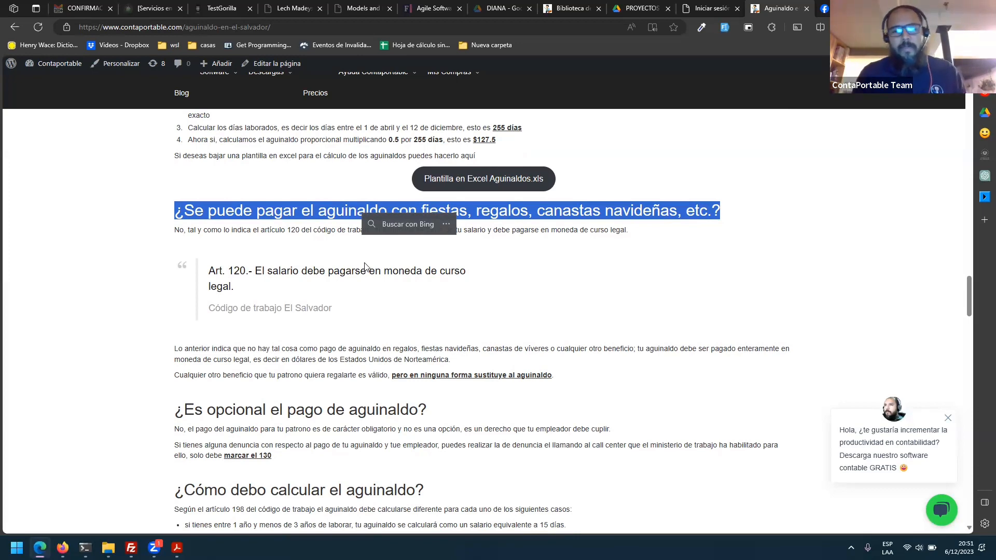
scroll(306, 316, "down", 1)
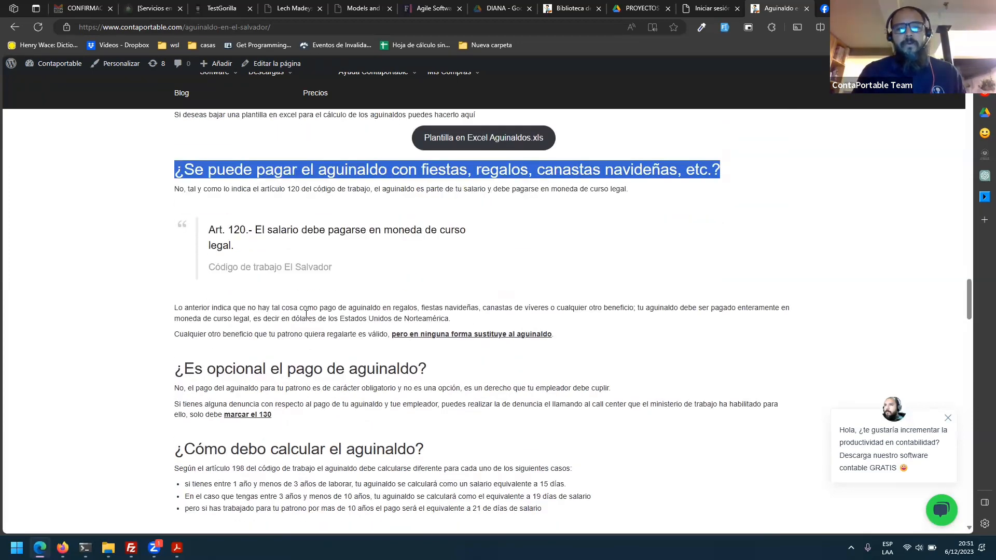
scroll(306, 315, "up", 1)
scroll(306, 315, "down", 3)
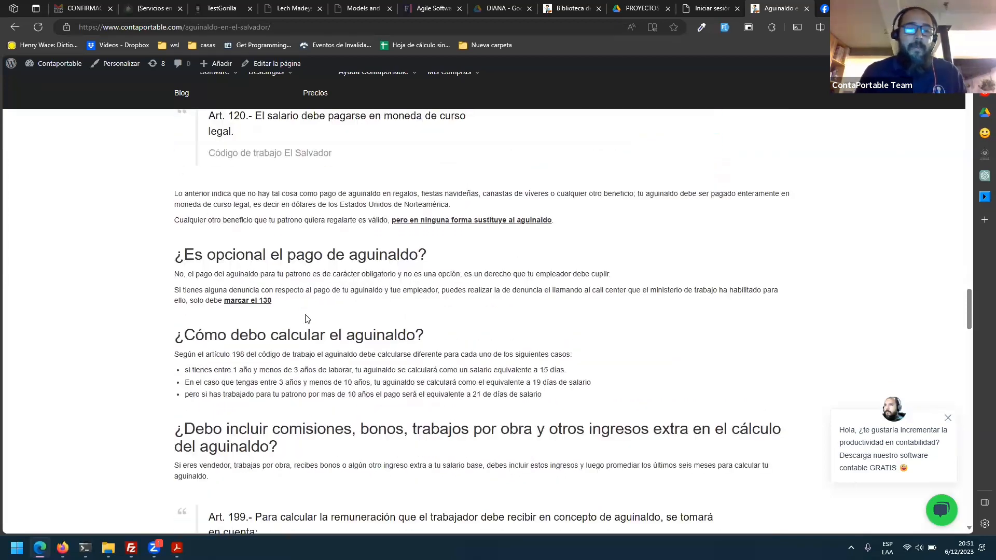
scroll(307, 319, "up", 3)
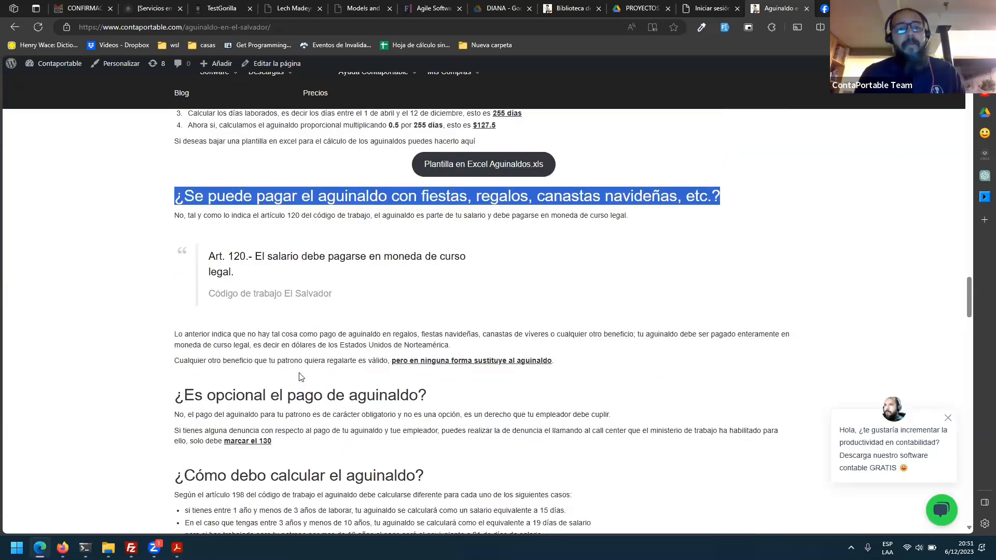
scroll(300, 378, "down", 3)
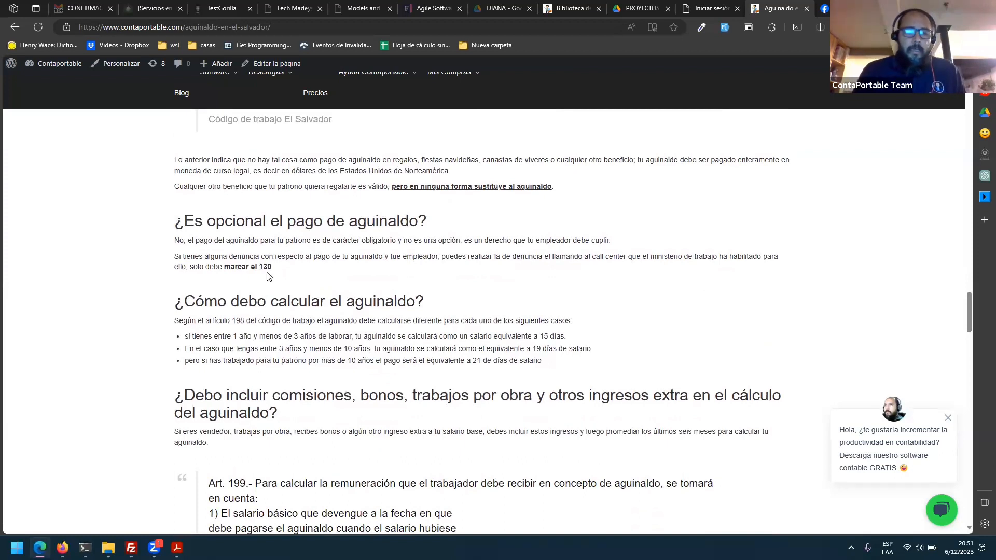
scroll(268, 276, "down", 1)
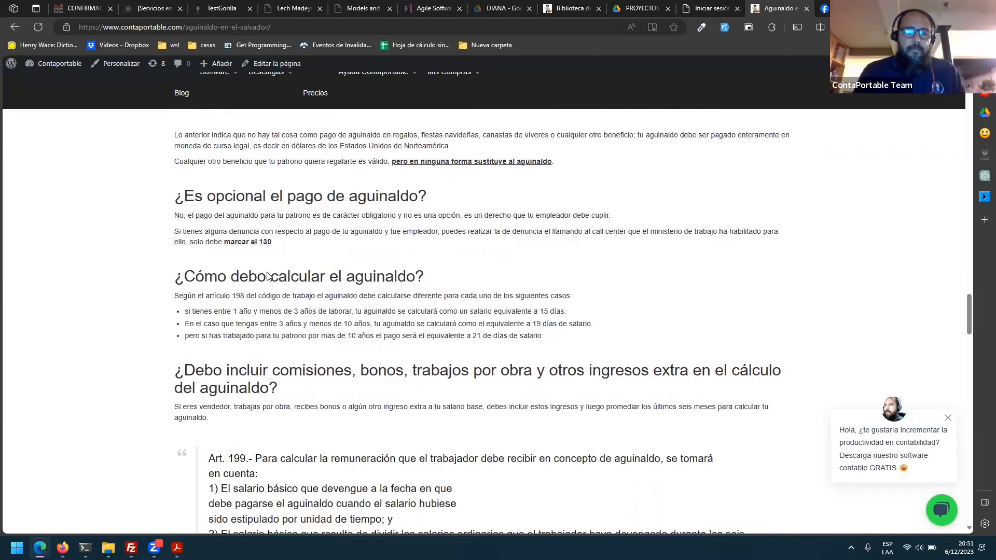
- Highlight the paragraph on whether paying the aguinaldo is optional and the word "empleador" in the complaint paragraph beneath it
triple_click(364, 217)
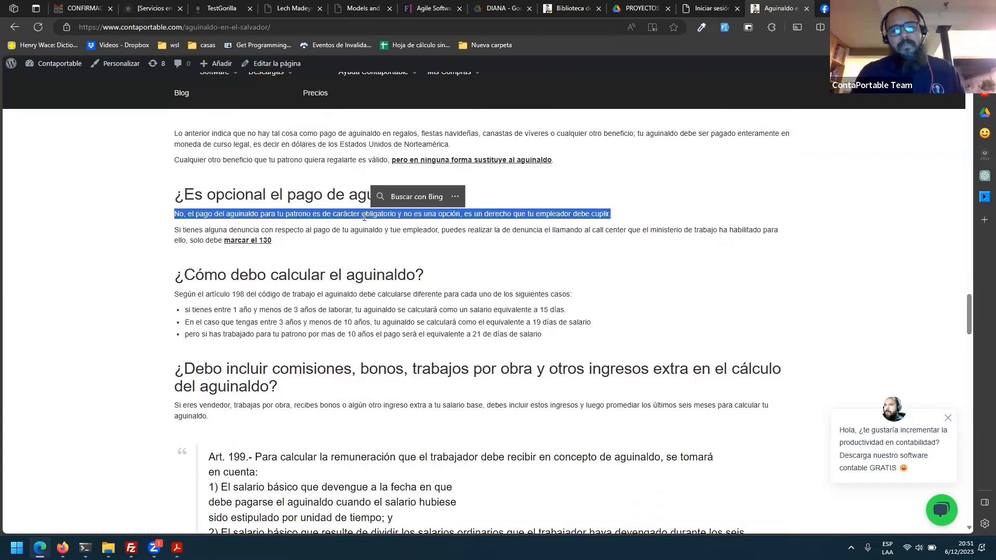
double_click(404, 234)
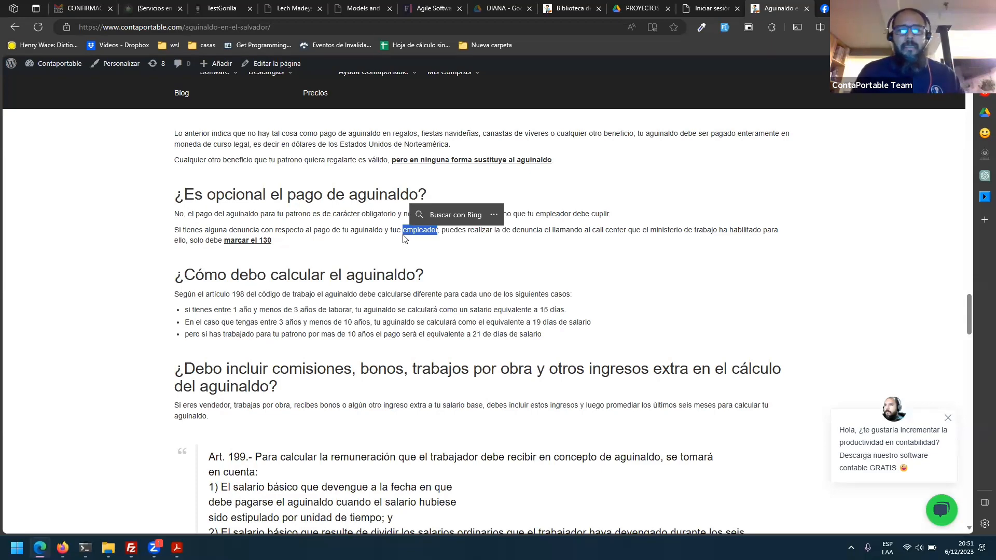
scroll(380, 295, "down", 1)
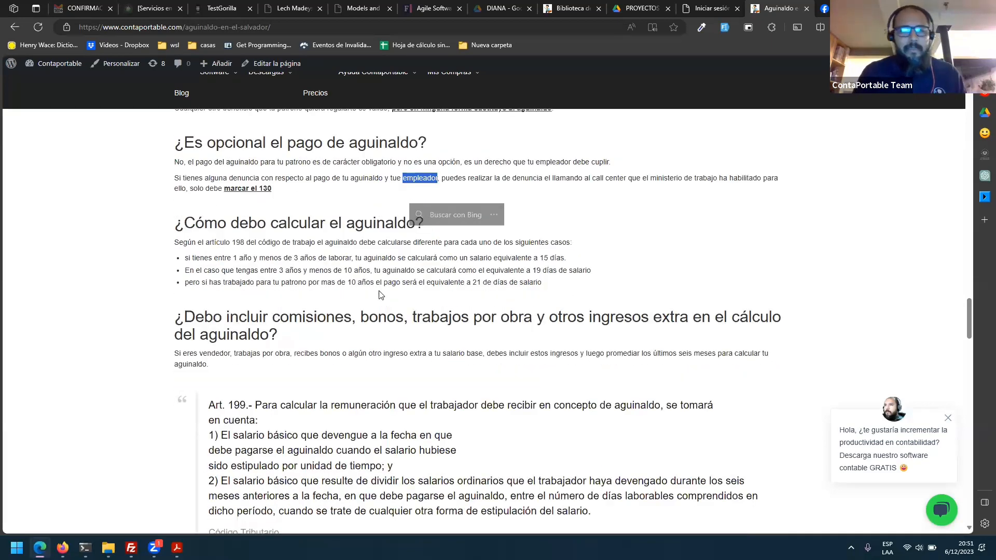
- Highlight the bullet covering 3 to 10 years of work under "¿Cómo debo calcular el aguinaldo?"
left_click(338, 292)
scroll(339, 292, "down", 1)
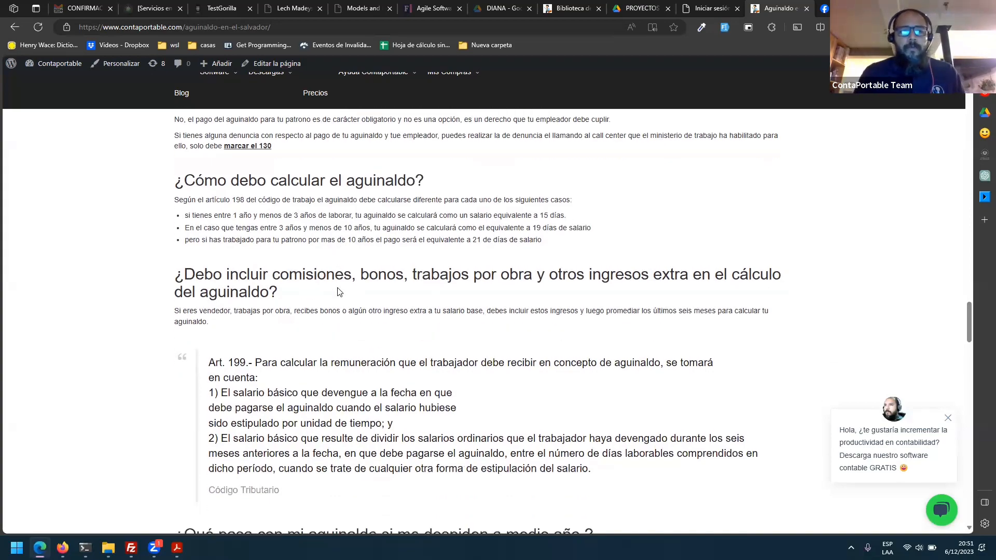
triple_click(266, 224)
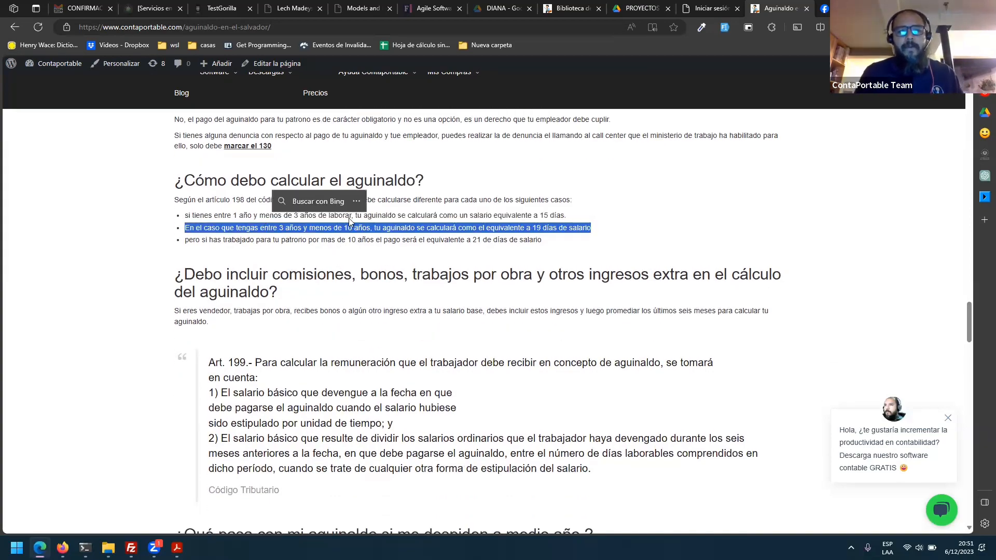
- Return to the calculator's years-worked table and highlight "proporcional" and "15 Días de Salario" in the Días column
scroll(349, 218, "up", 15)
scroll(349, 219, "up", 20)
scroll(350, 218, "down", 2)
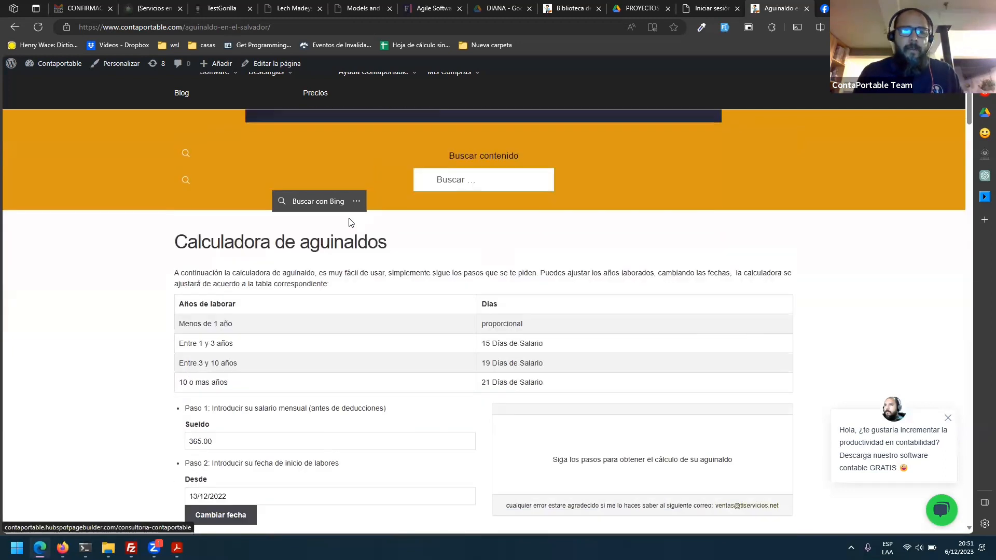
double_click(493, 326)
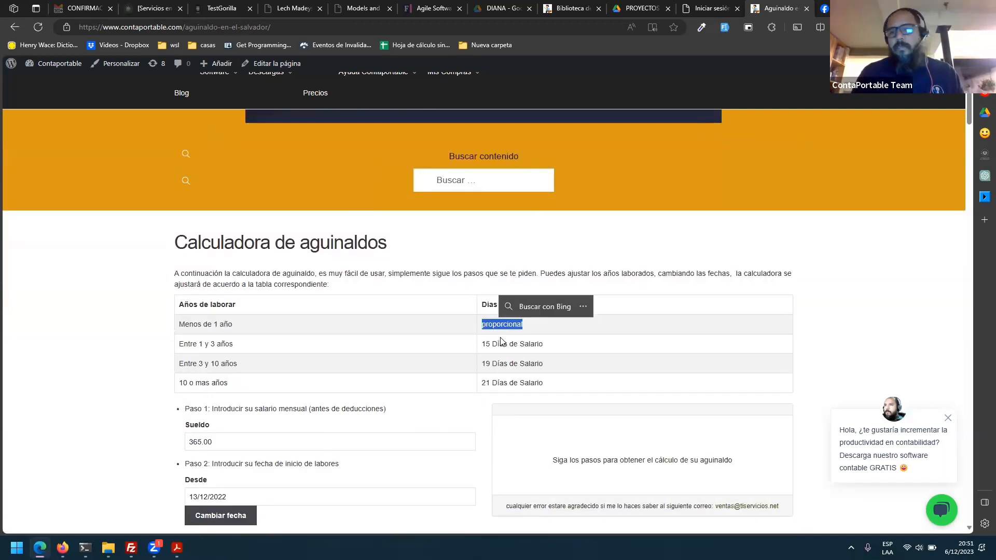
double_click(484, 347)
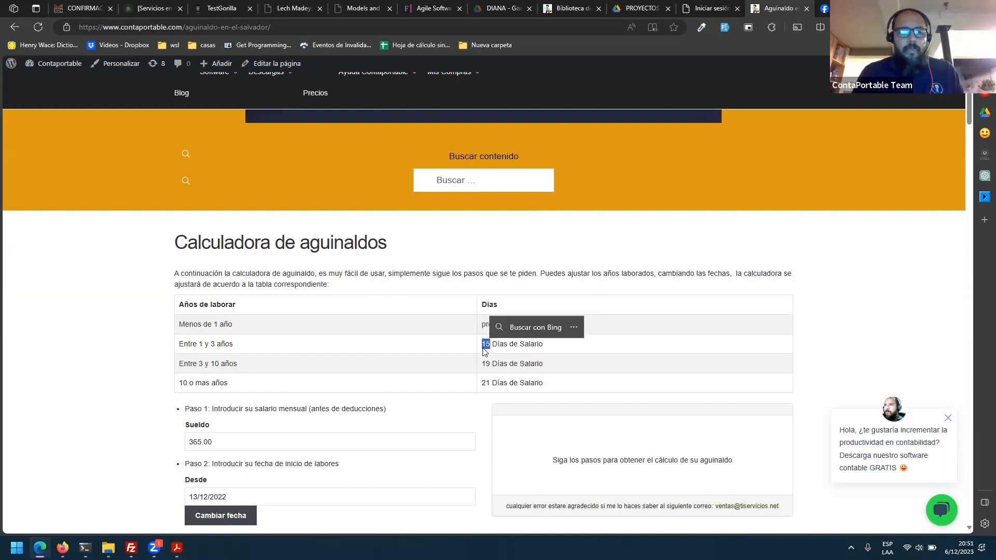
triple_click(543, 347)
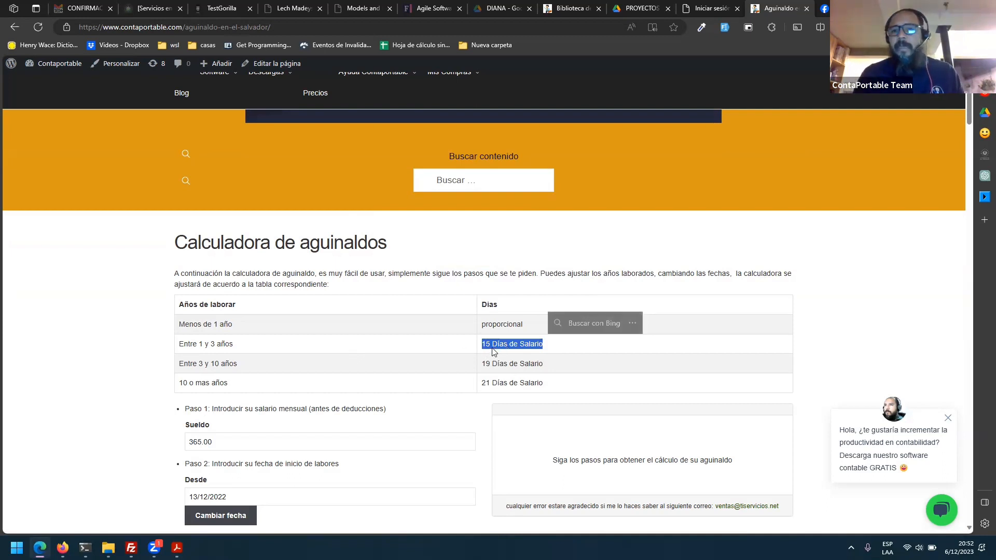
- Highlight the "15 Días de Salario" and "19 Días de Salario" entries in the years-worked table, clearing the selection after each
scroll(494, 352, "down", 1)
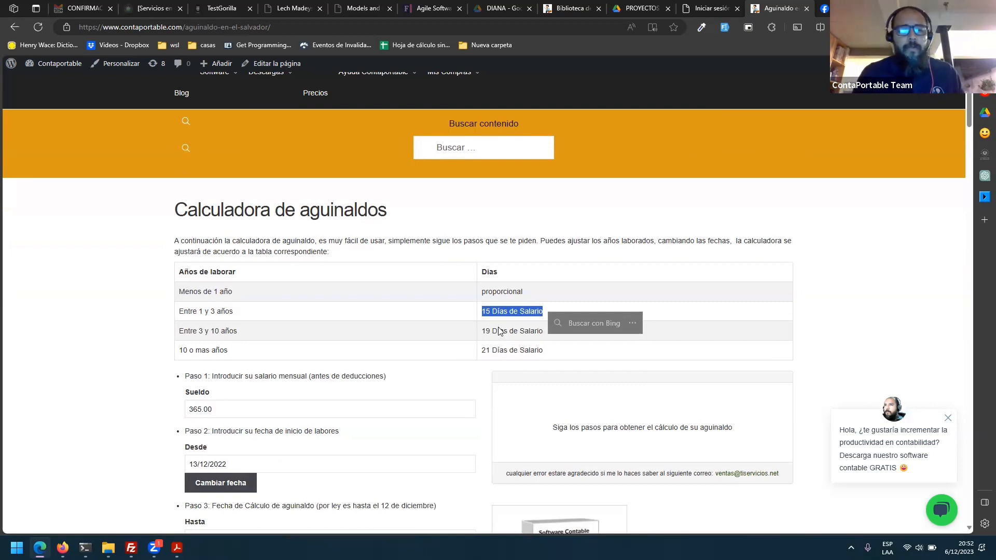
left_click(499, 327)
triple_click(499, 327)
triple_click(494, 311)
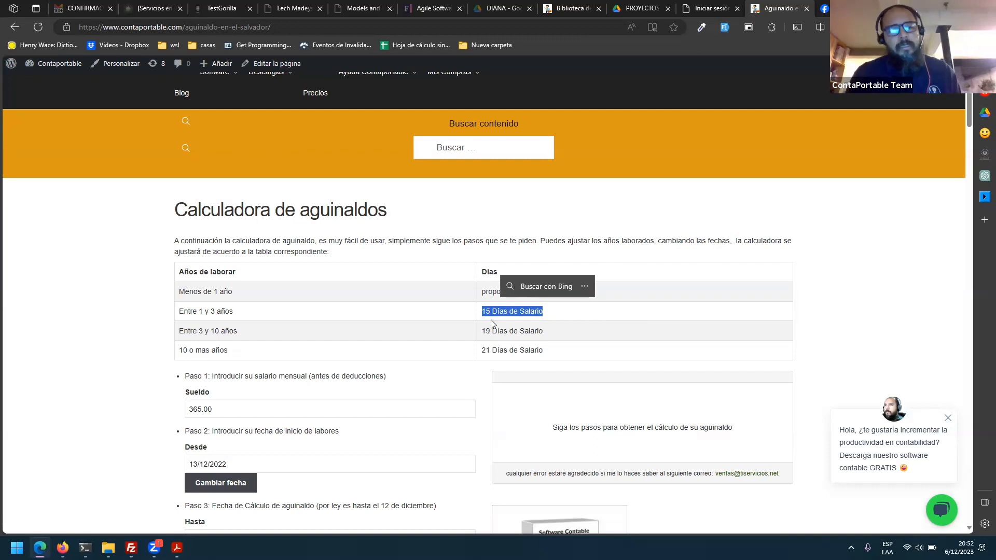
left_click(257, 335)
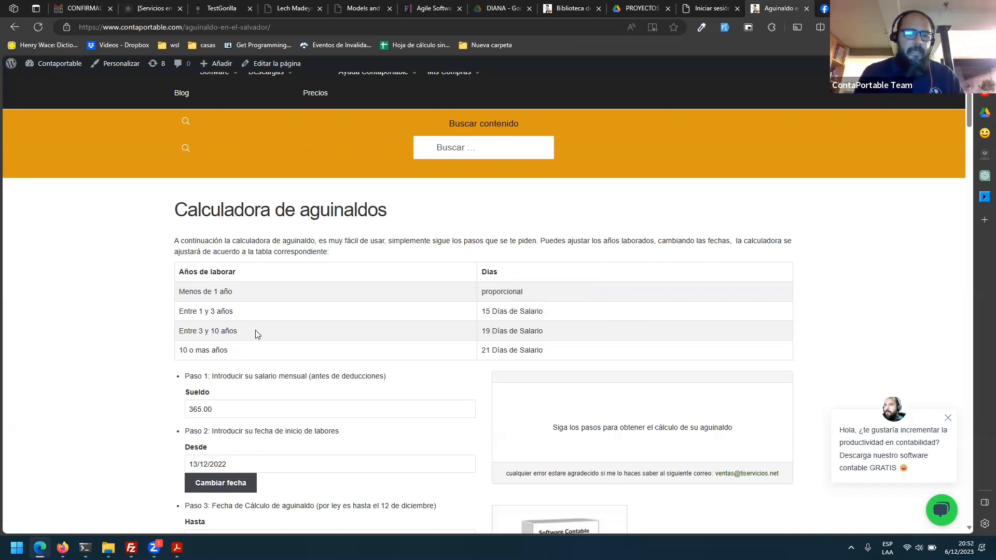
triple_click(501, 335)
left_click(281, 352)
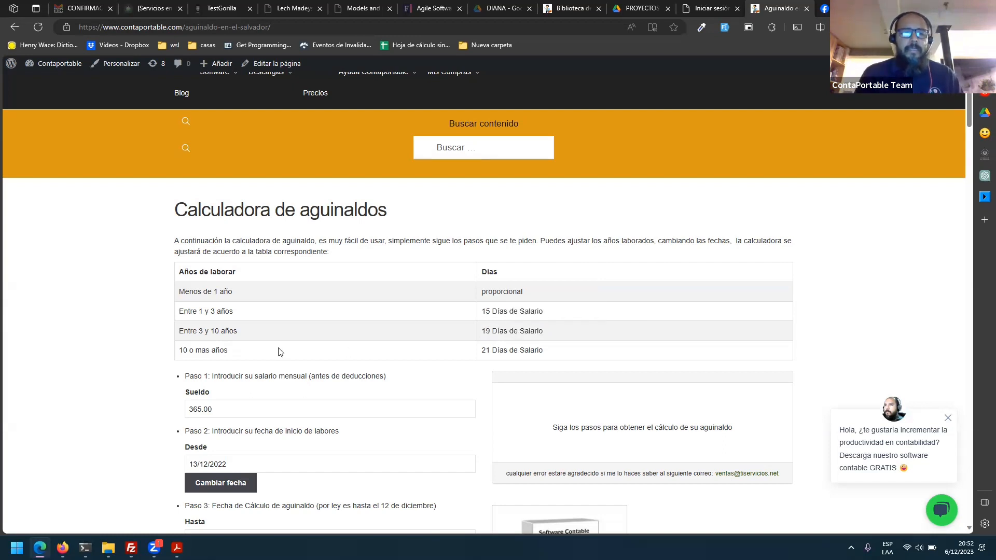
- Highlight "Salario" and "Días" in the 10-or-more-years row, checking the calculator's input steps in between
double_click(531, 350)
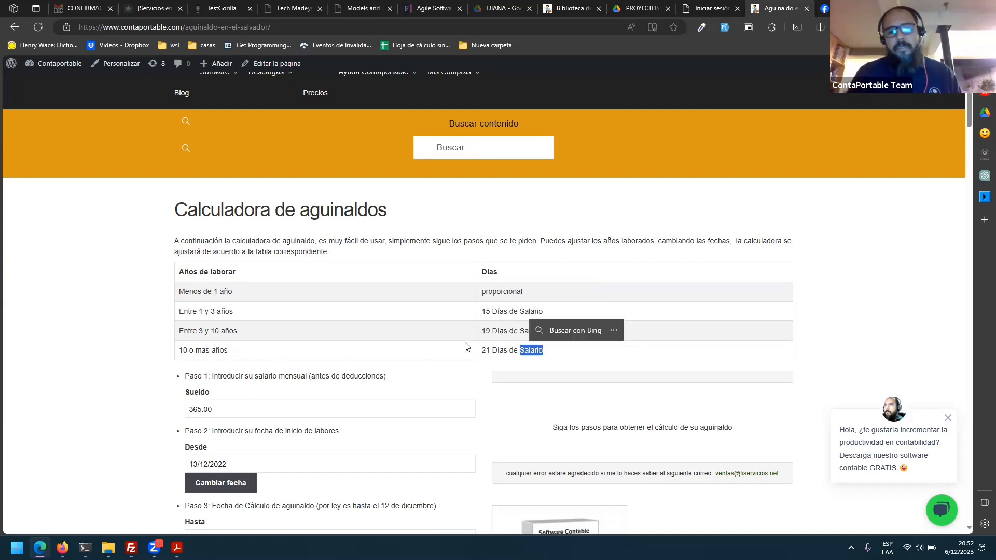
scroll(465, 347, "down", 1)
scroll(465, 348, "down", 2)
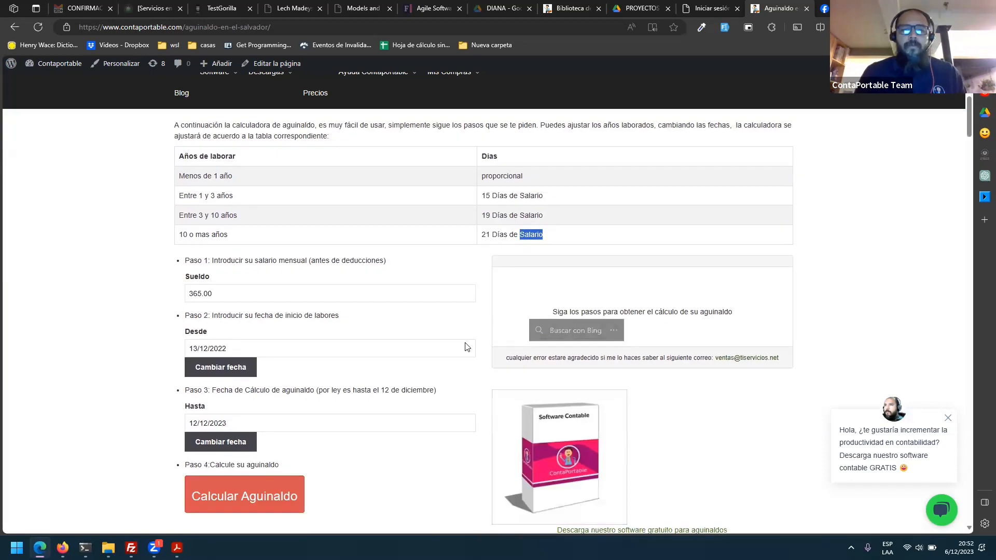
scroll(465, 348, "up", 2)
left_click(499, 327)
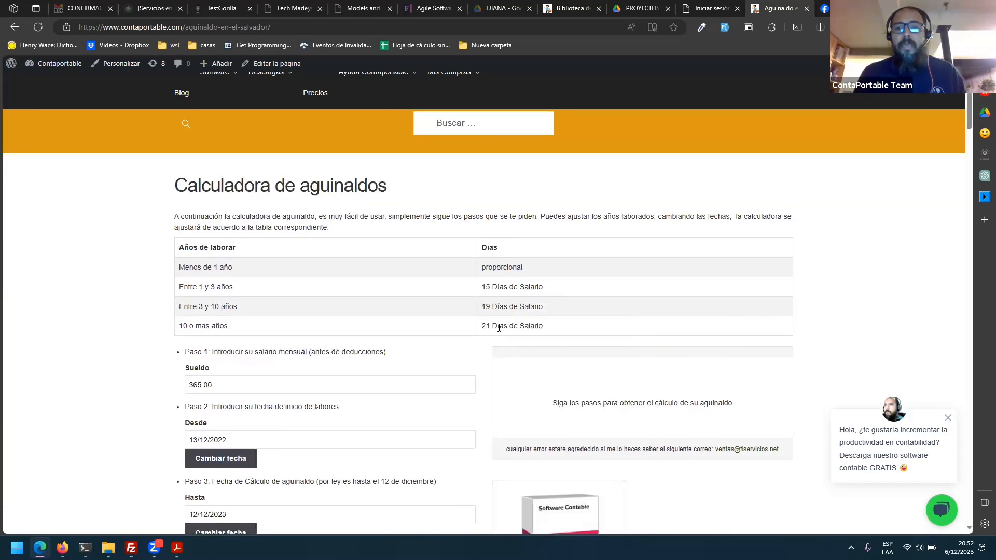
double_click(499, 327)
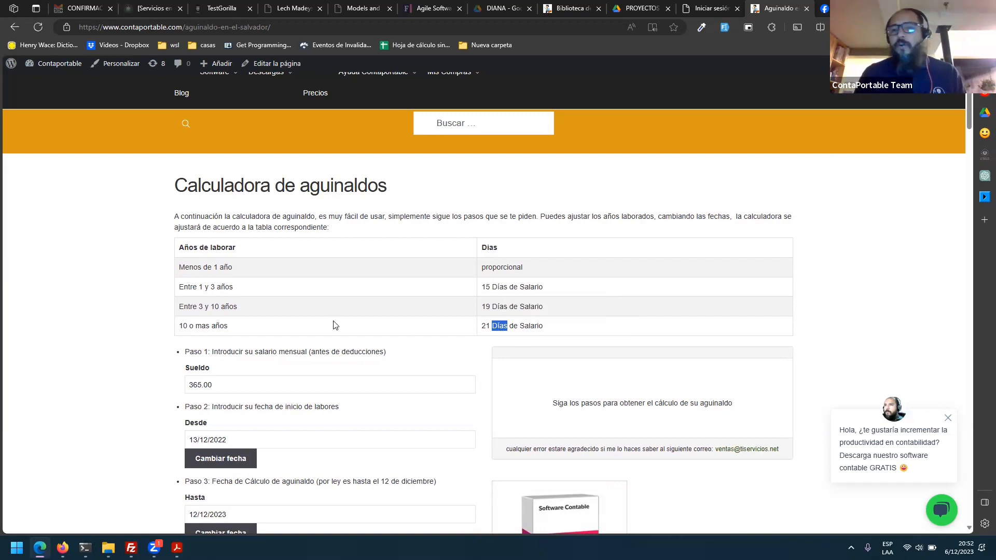
- Review the article from the calculator down to the section on including commissions, bonuses and other extra income
scroll(335, 325, "down", 10)
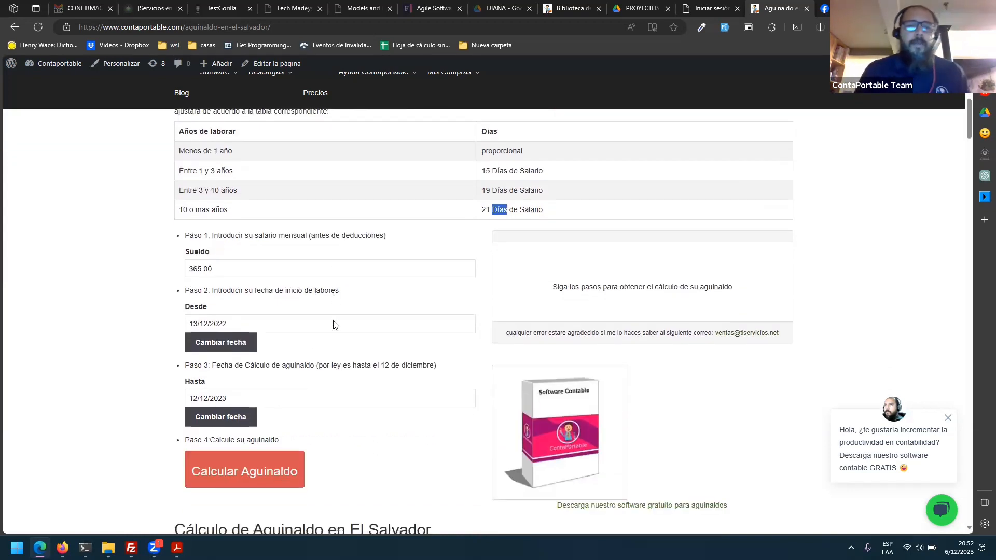
scroll(335, 326, "down", 18)
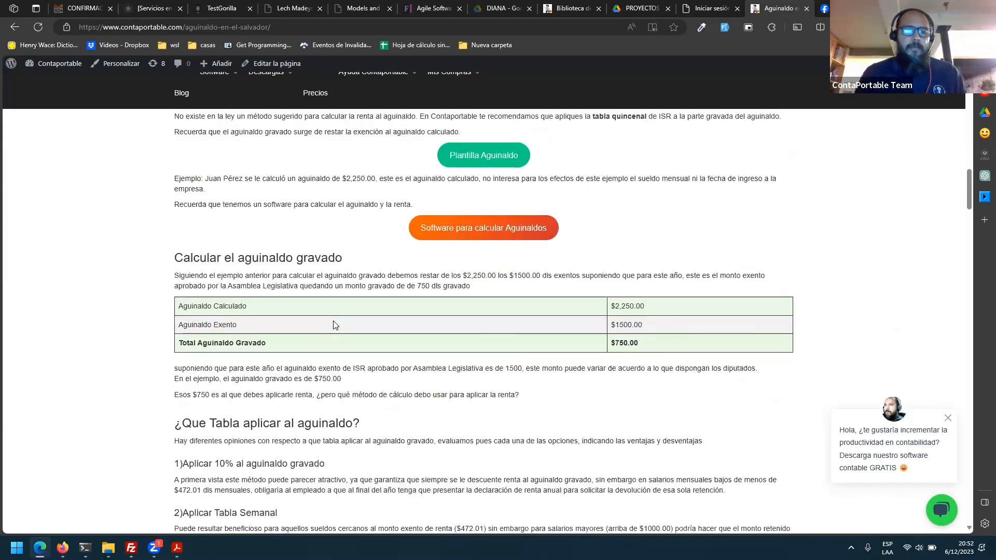
scroll(335, 326, "down", 15)
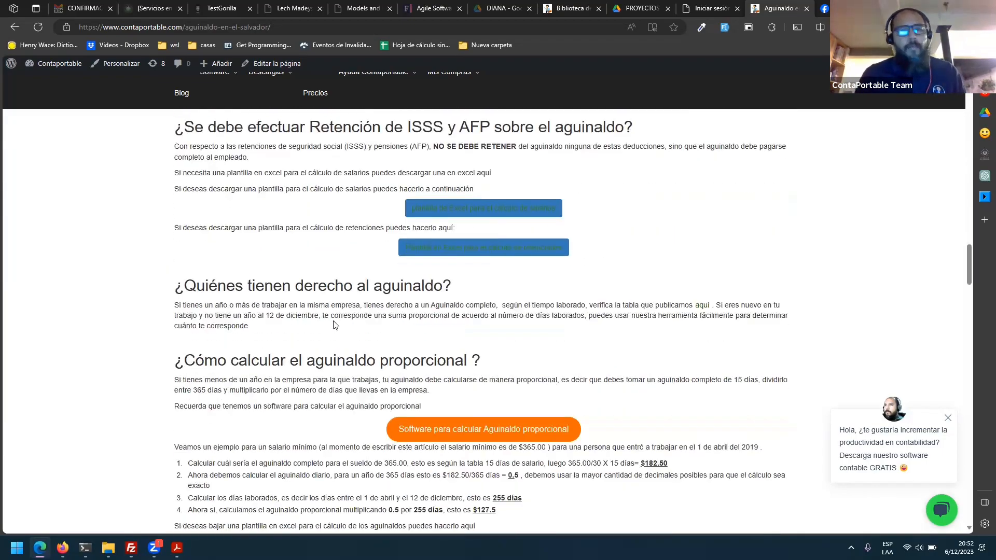
scroll(334, 325, "down", 6)
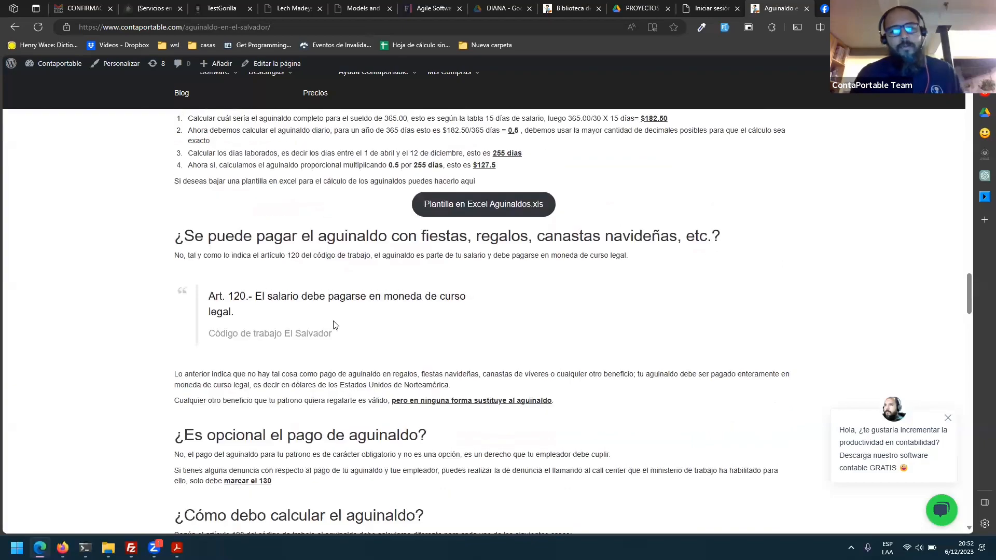
scroll(334, 321, "down", 6)
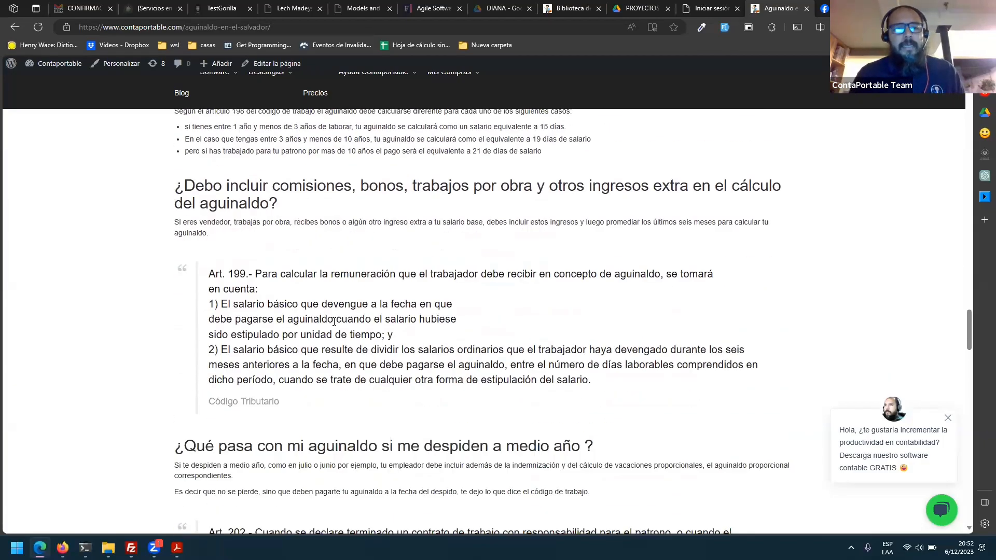
- Go back to the years-worked table and highlight "Entre 1 y 3 años" and "19 Días de Salario"
scroll(335, 325, "up", 20)
scroll(334, 325, "up", 20)
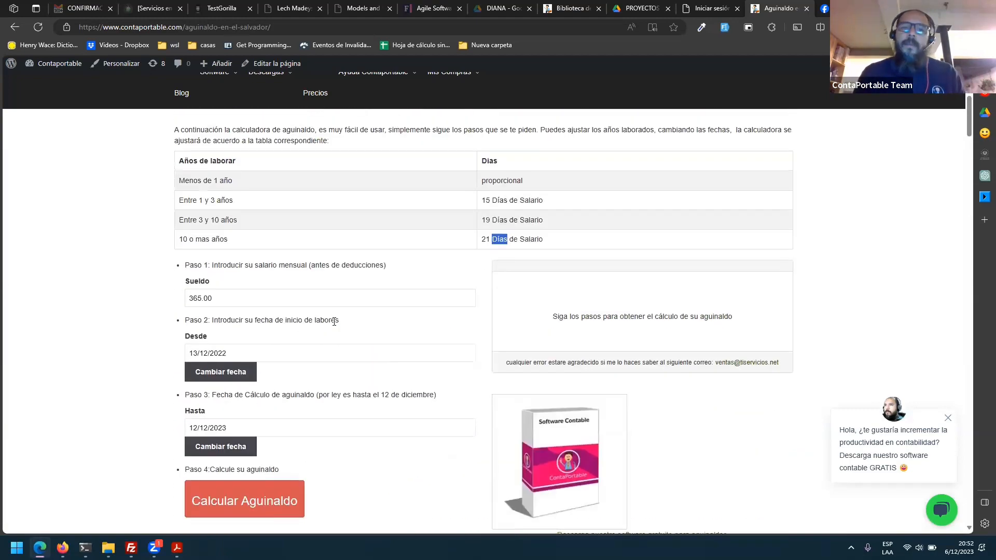
scroll(334, 325, "down", 6)
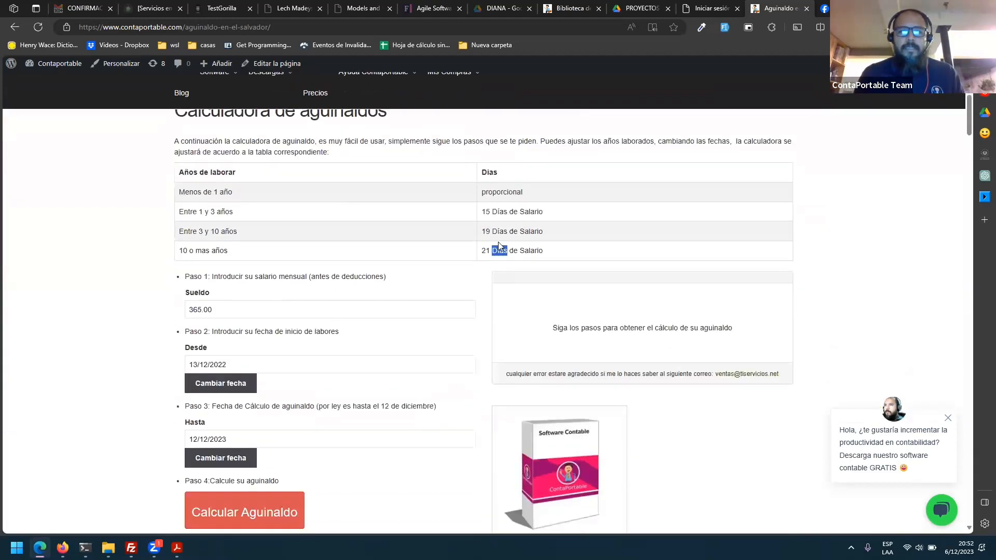
triple_click(227, 213)
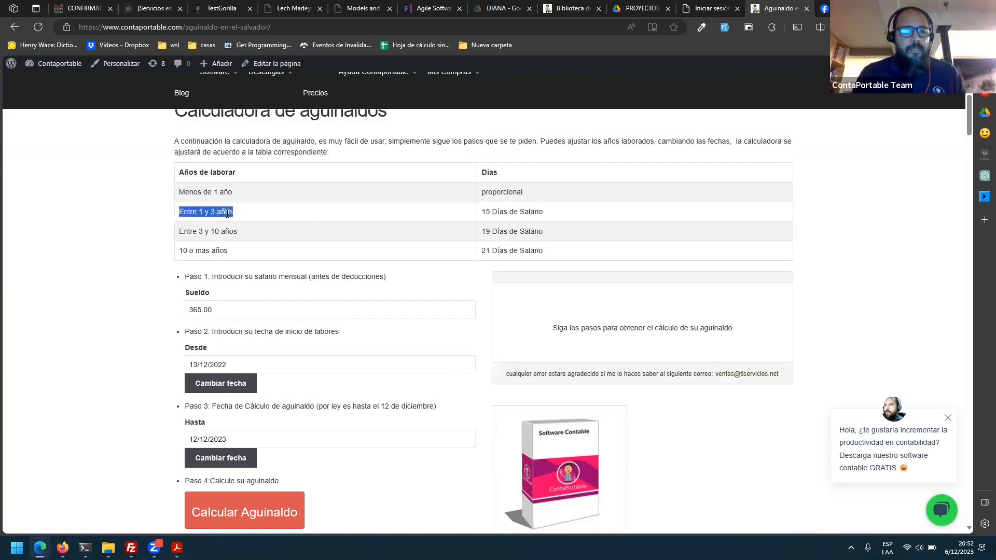
triple_click(501, 232)
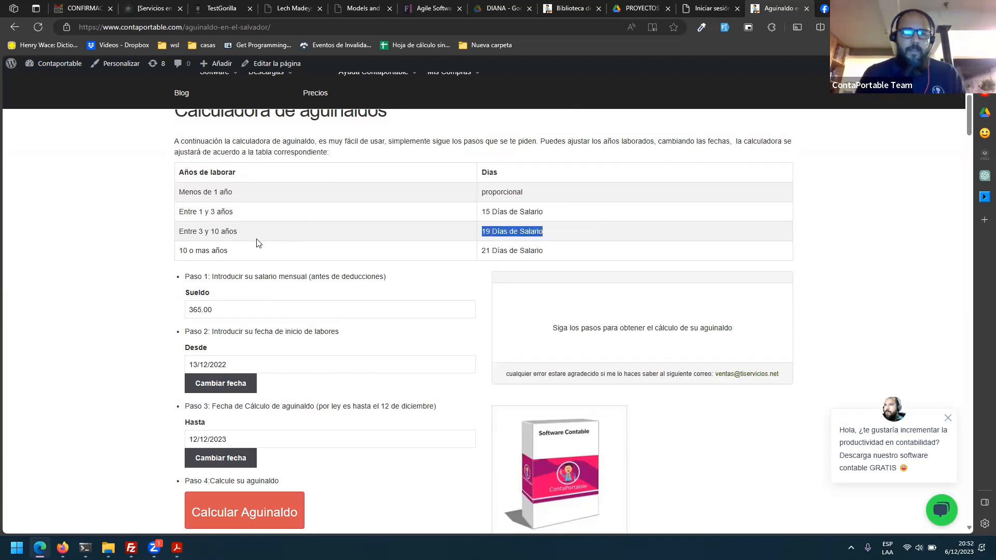
- Highlight "21 Días de Salario", "15 Días de Salario" and "Entre 1 y 3 años" in the years-worked table
left_click(256, 240)
double_click(494, 250)
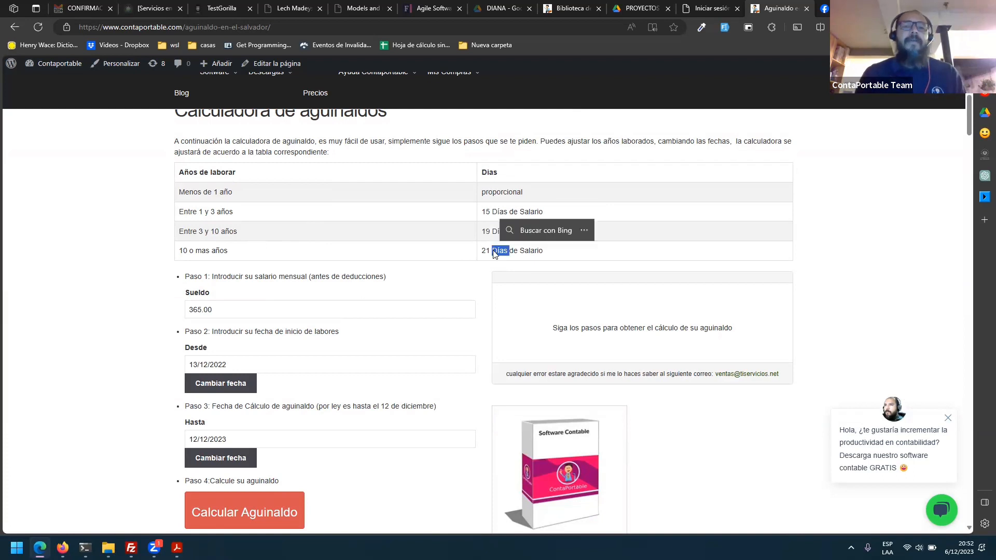
triple_click(494, 250)
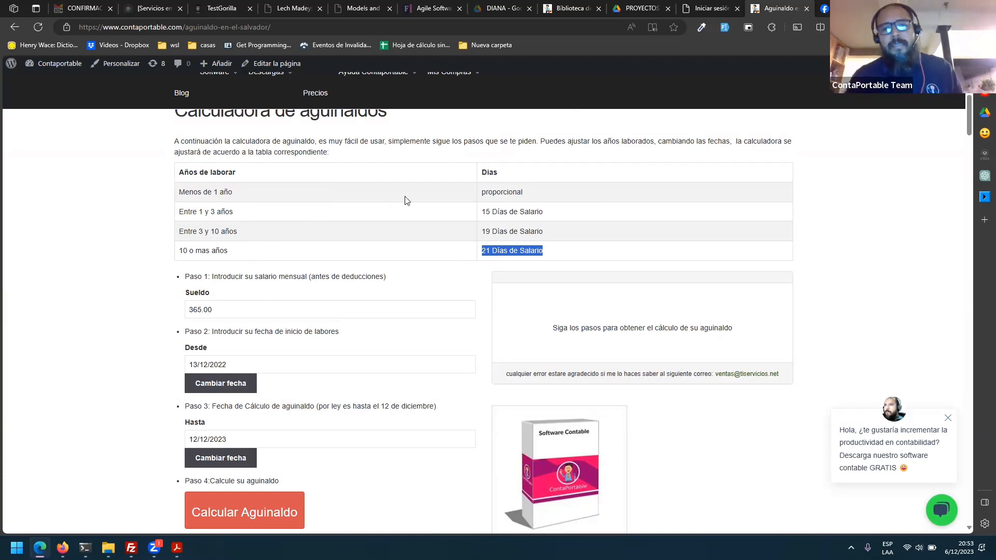
triple_click(521, 212)
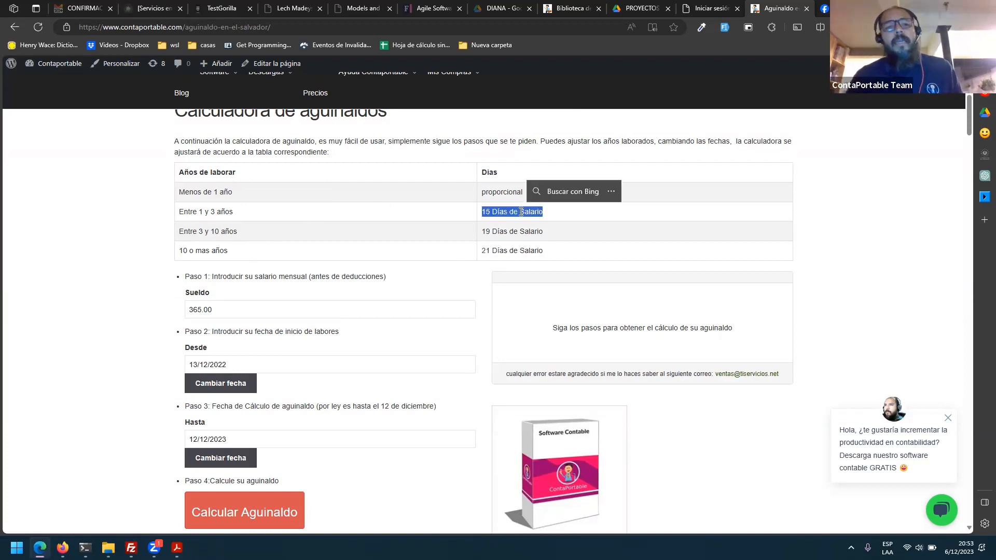
triple_click(325, 212)
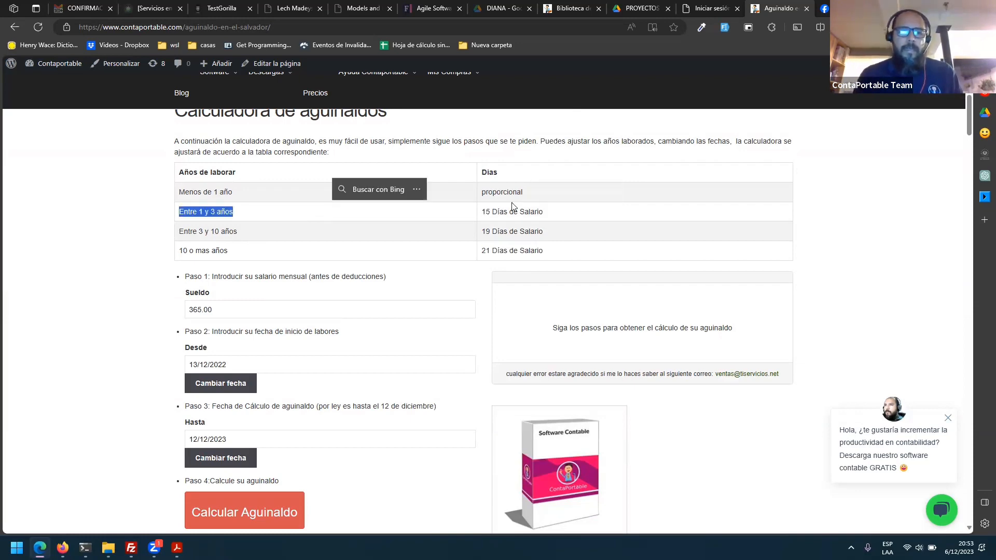
- Examine the proportional aguinaldo, legal tender and tax table sections, and return to the calculator's years-worked table
scroll(512, 206, "up", 2)
scroll(512, 206, "down", 2)
scroll(512, 206, "up", 4)
scroll(512, 207, "down", 3)
scroll(512, 207, "down", 20)
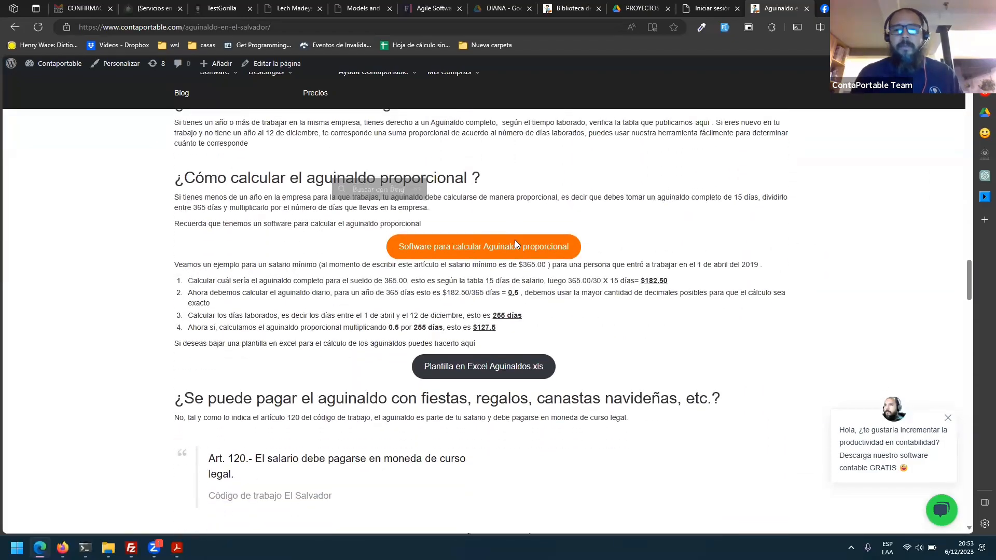
scroll(515, 240, "down", 7)
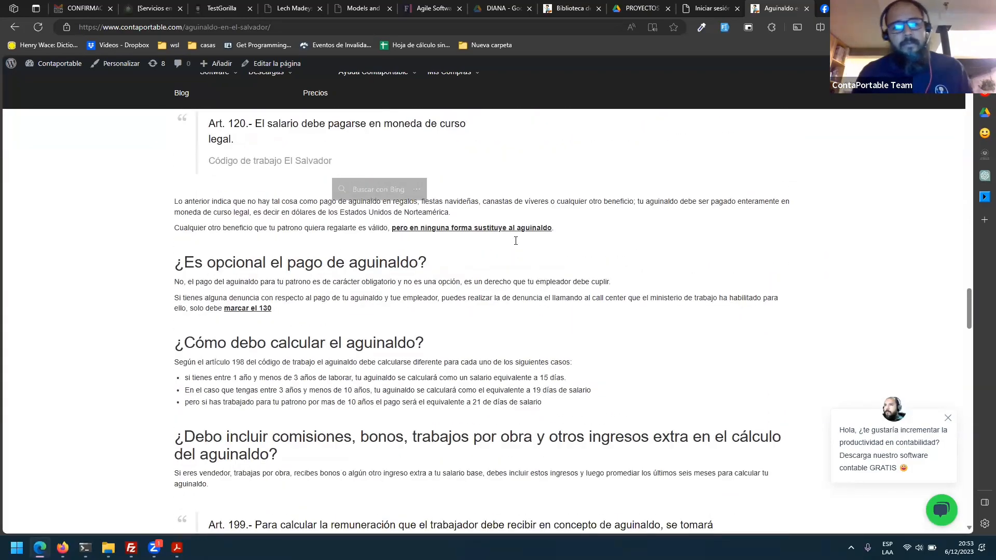
scroll(516, 241, "up", 20)
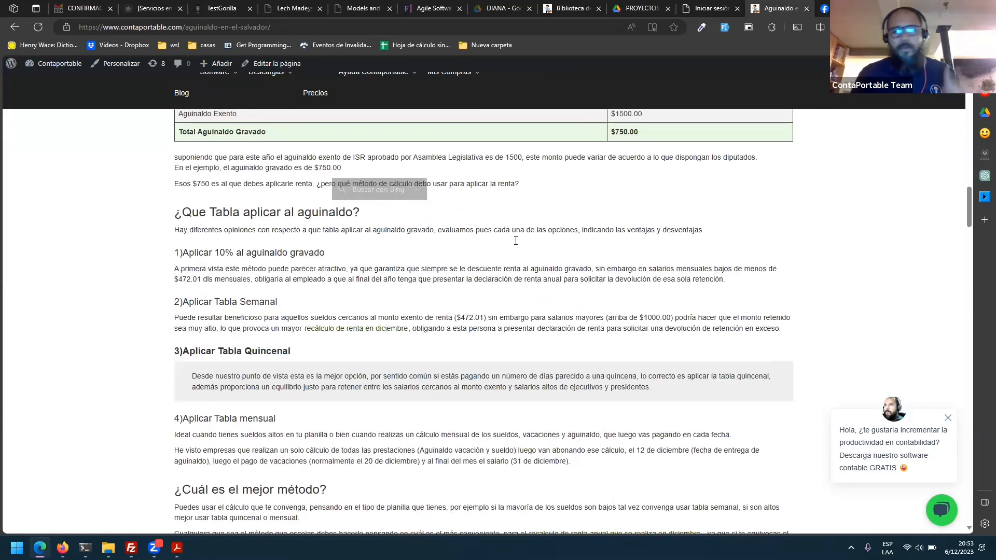
scroll(516, 241, "up", 20)
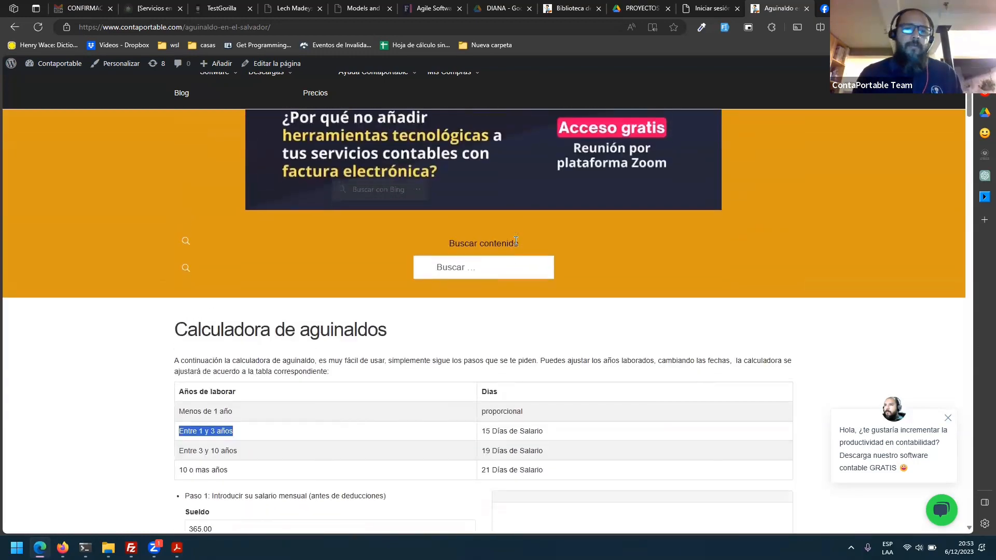
scroll(516, 241, "down", 1)
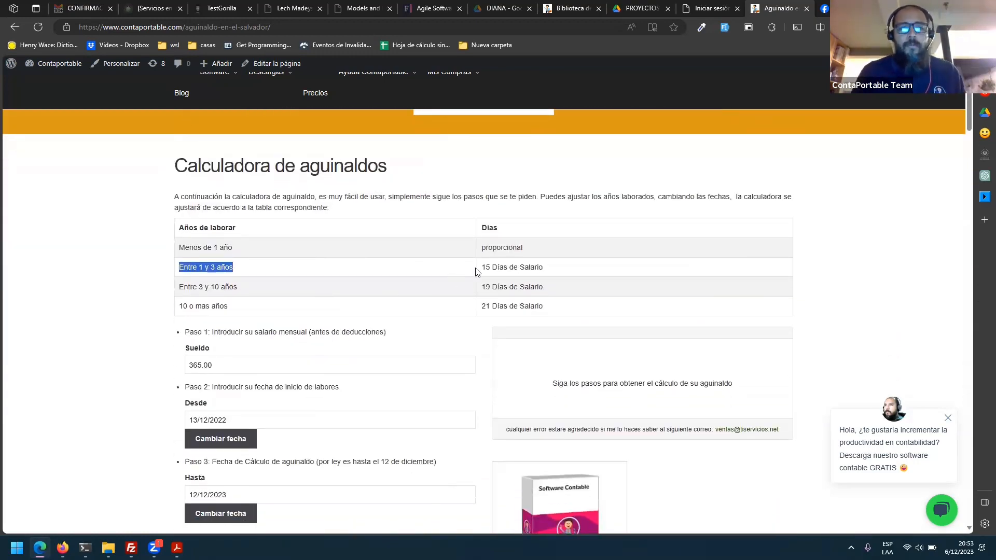
- Highlight "15" and "Entre 1 y 3 años" in the years-worked table
left_click_drag(482, 266, 488, 268)
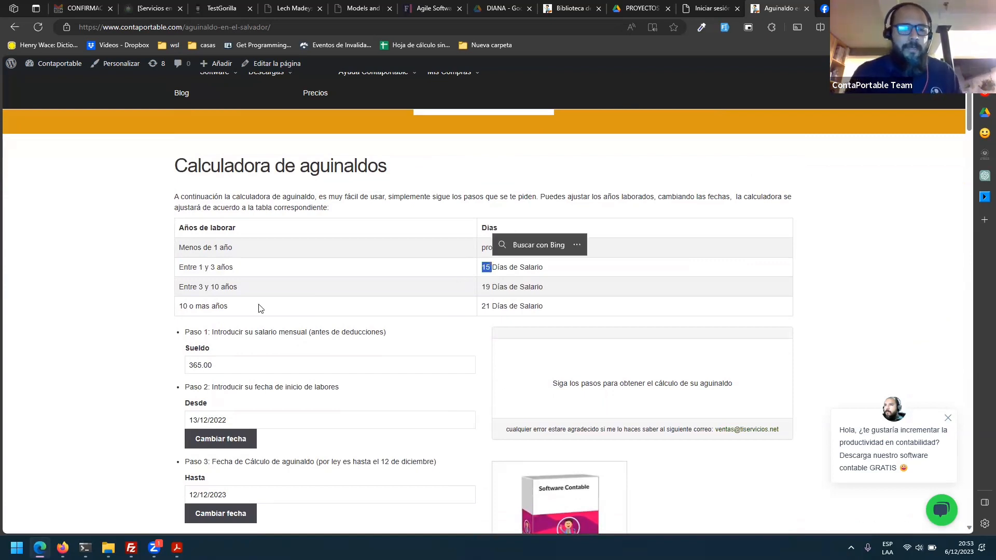
double_click(224, 267)
triple_click(224, 267)
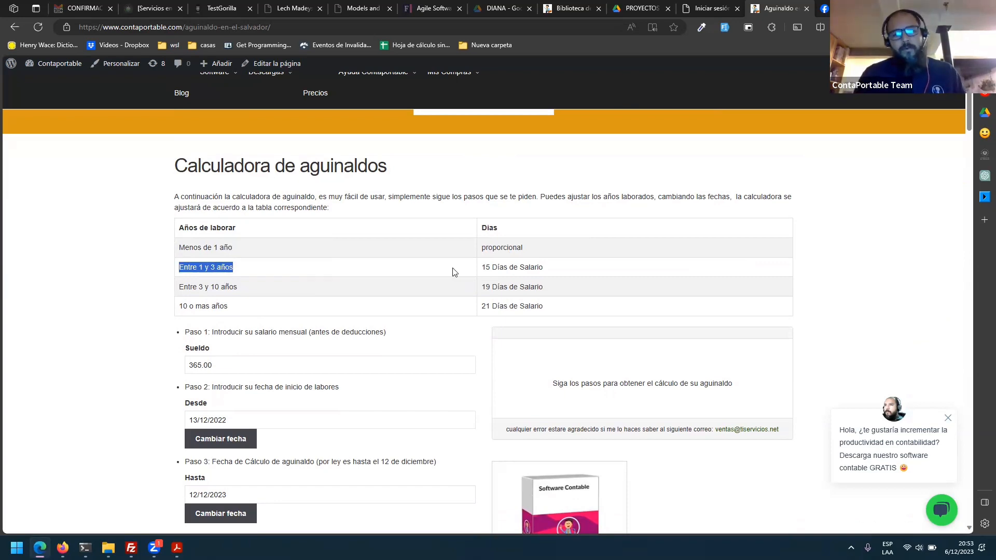
- Highlight the three table rows from "Entre 1 y 3 años" through "21 Días de Salario" in the years-worked table
scroll(453, 269, "down", 20)
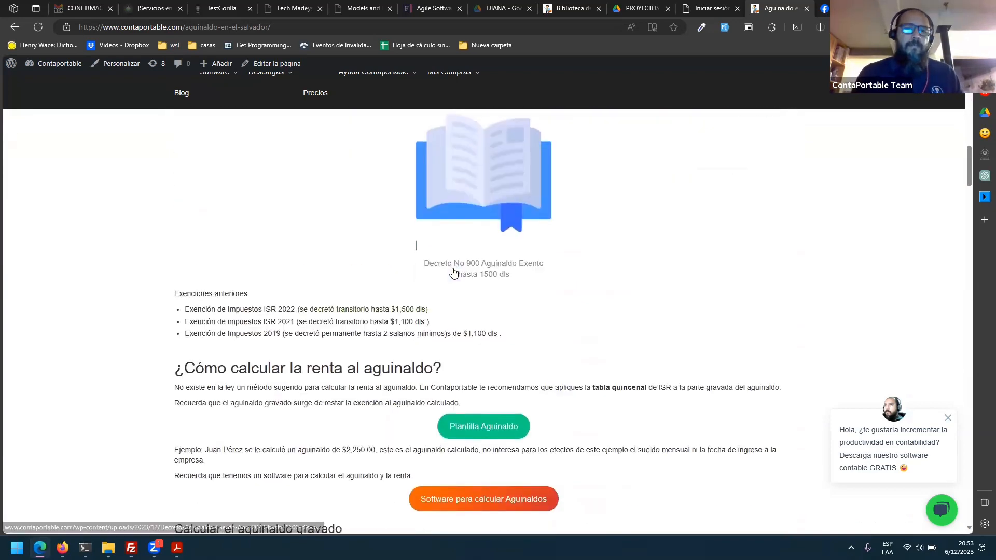
scroll(452, 268, "up", 20)
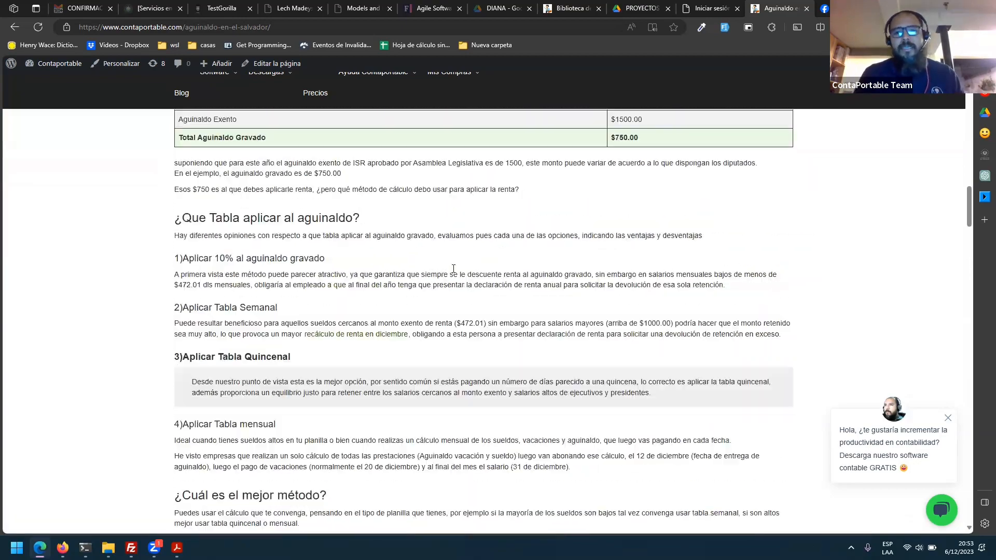
scroll(452, 269, "down", 1)
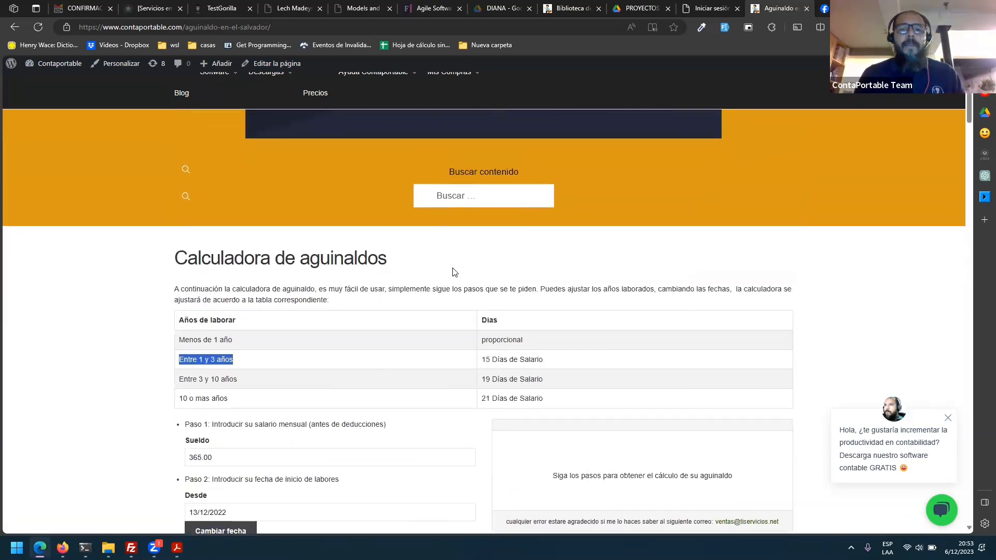
left_click_drag(547, 401, 217, 353)
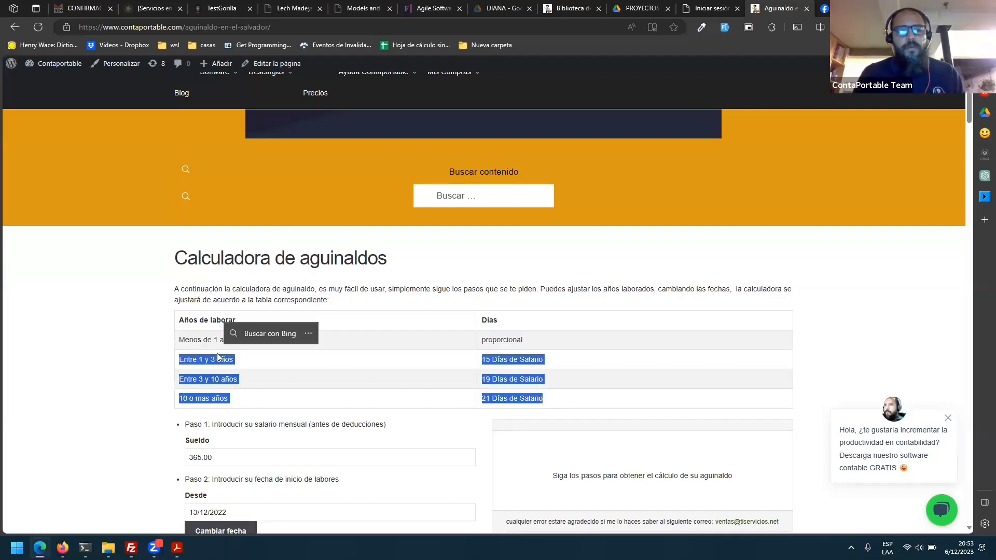
- Review the article down to the sections on how to calculate the aguinaldo and on including commissions, bonuses and other extra income
scroll(217, 353, "down", 4)
scroll(217, 357, "up", 2)
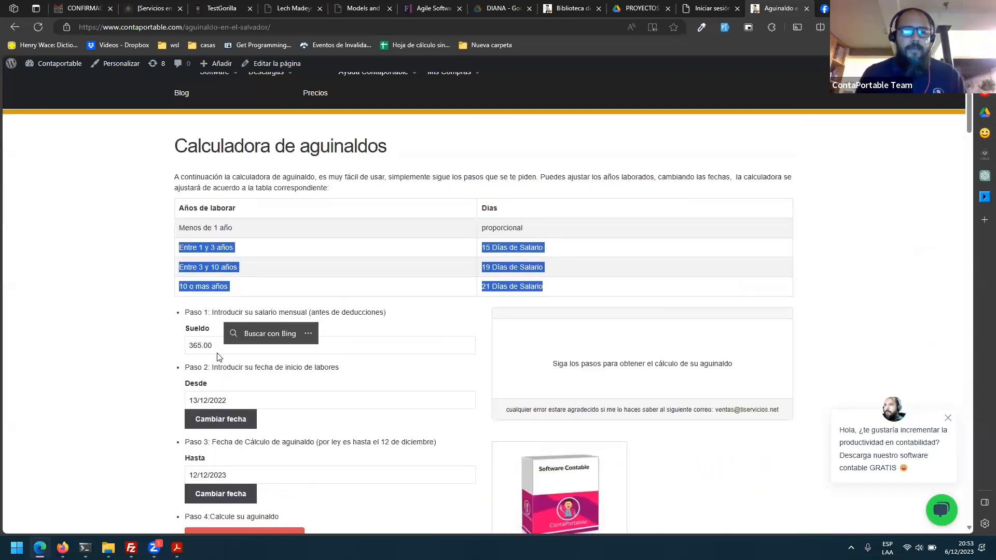
scroll(216, 357, "down", 10)
scroll(217, 357, "down", 20)
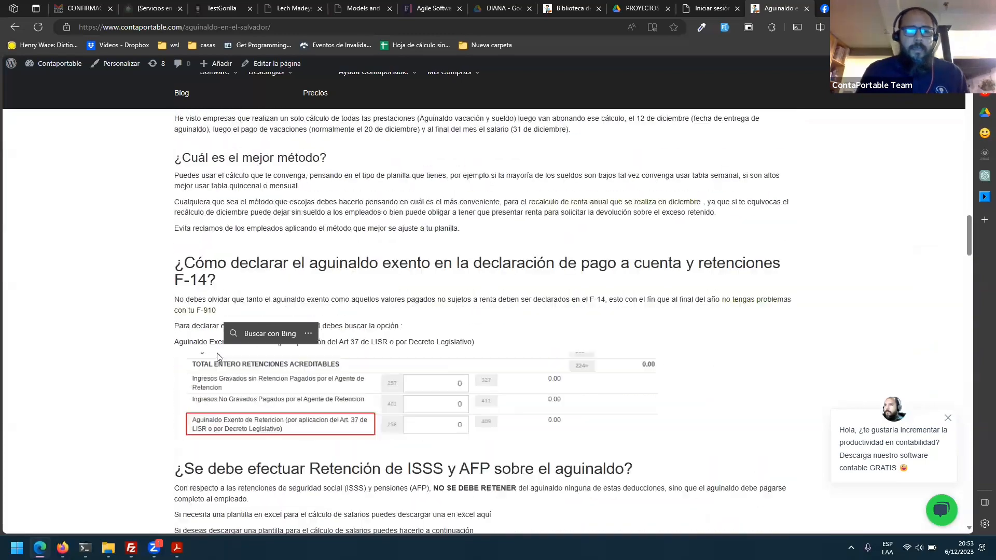
scroll(218, 357, "down", 3)
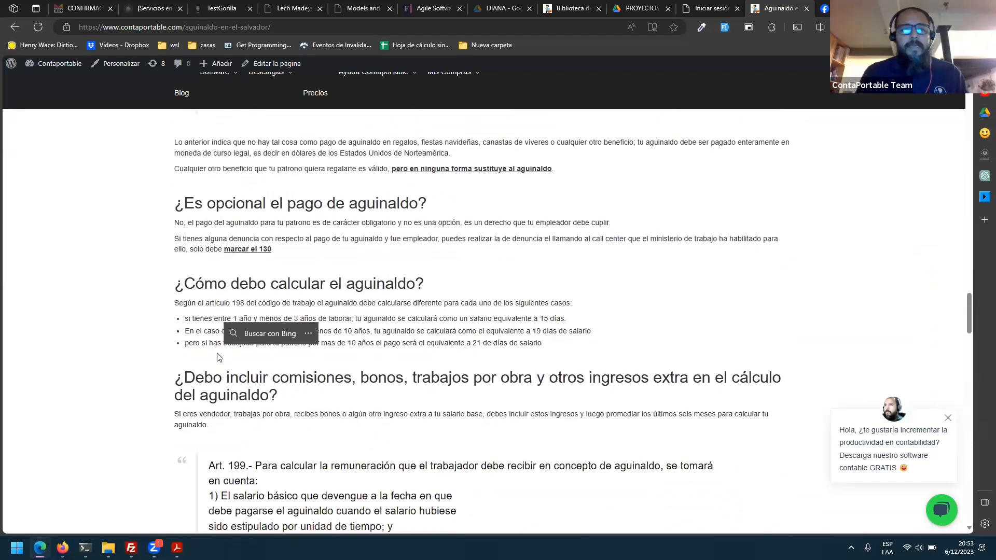
right_click(216, 353)
left_click(557, 342)
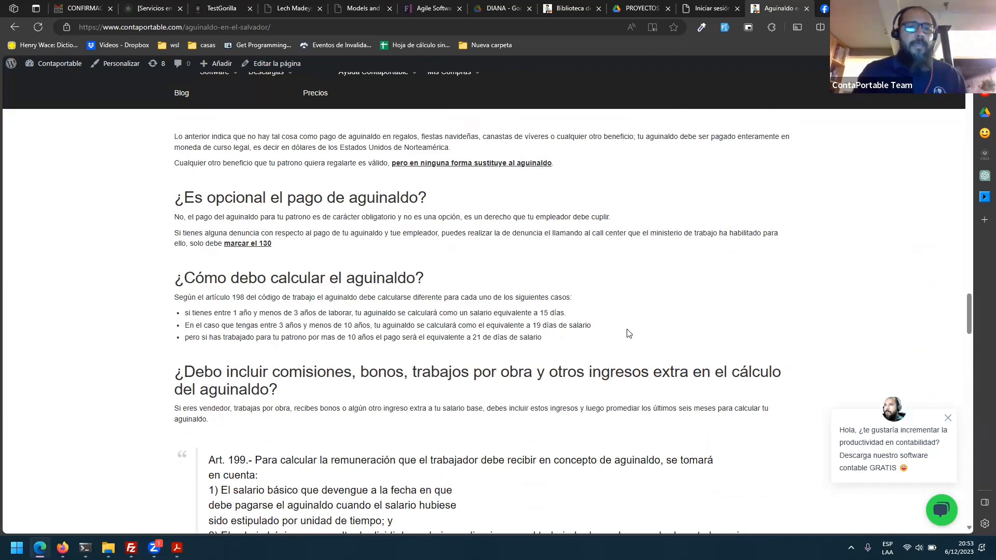
scroll(629, 334, "down", 1)
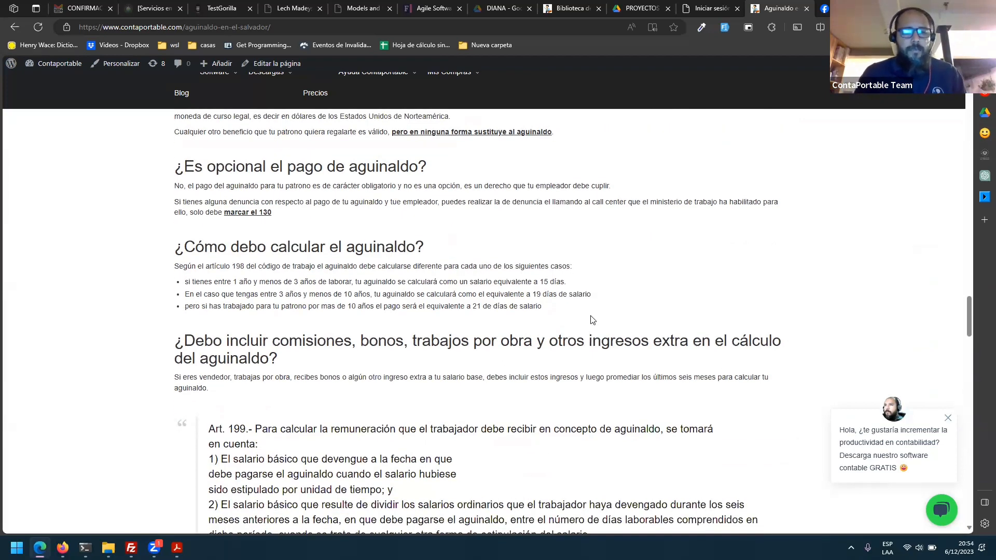
scroll(593, 320, "down", 2)
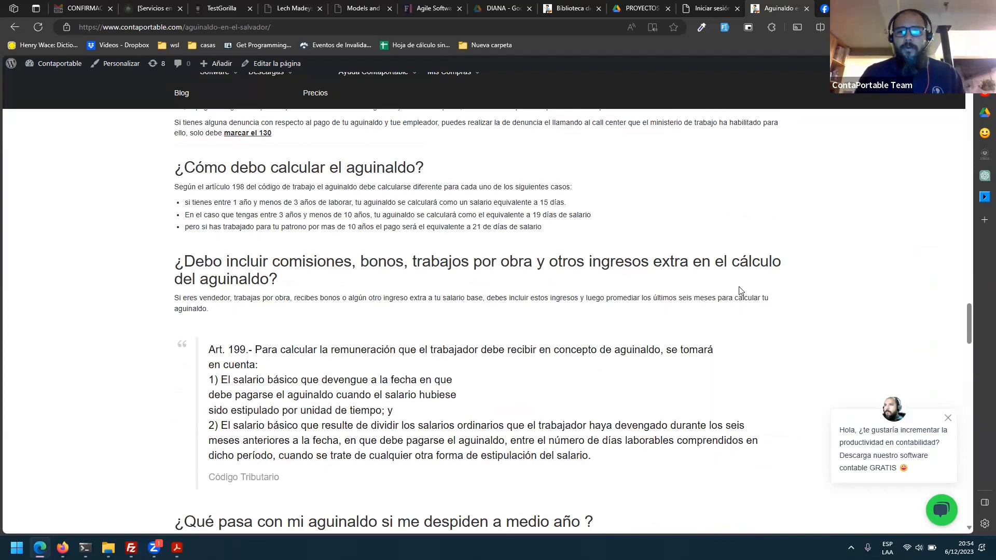
scroll(522, 298, "down", 2)
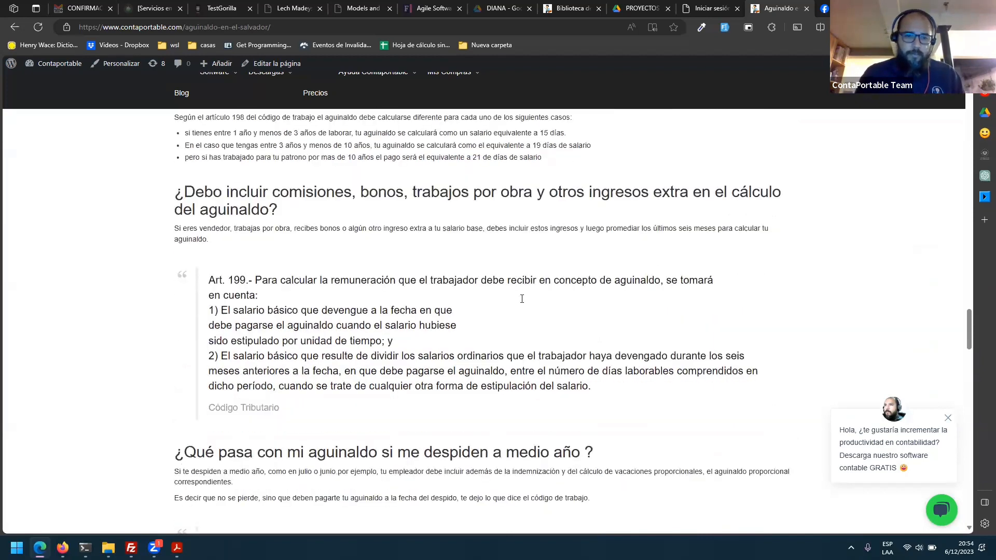
- Highlight "salario" in point 1 of the Art. 199 quote and the whole of point 2
double_click(251, 311)
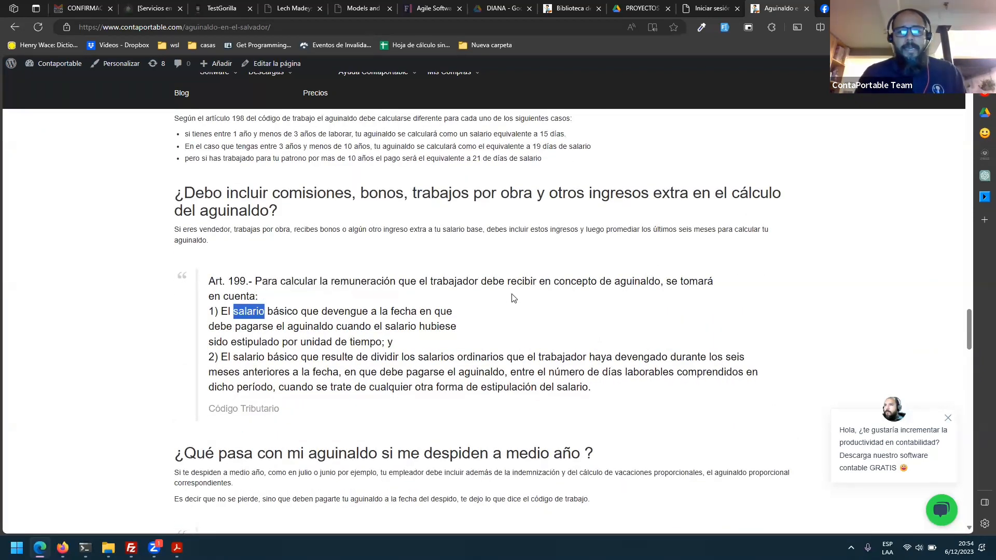
left_click(348, 321)
triple_click(349, 319)
left_click(348, 338)
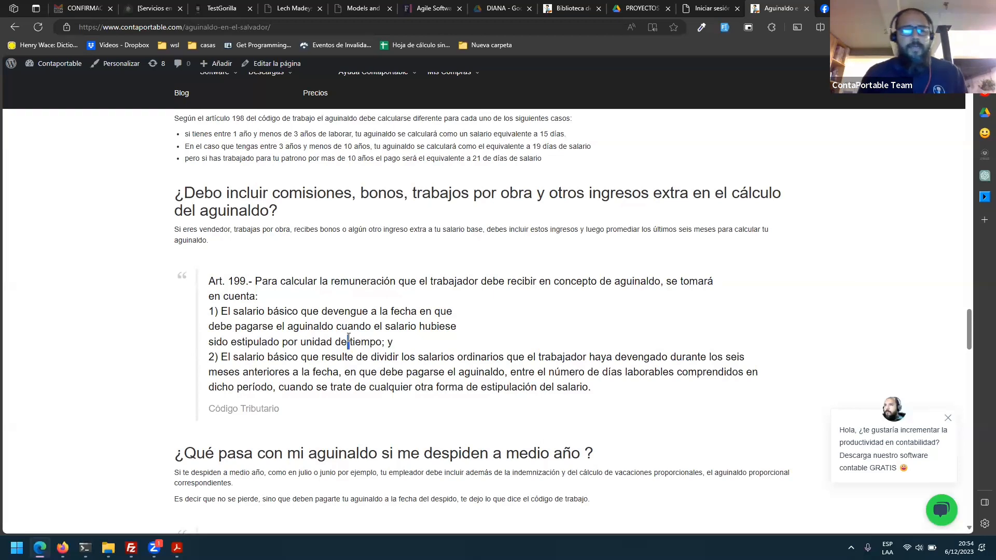
scroll(348, 339, "down", 1)
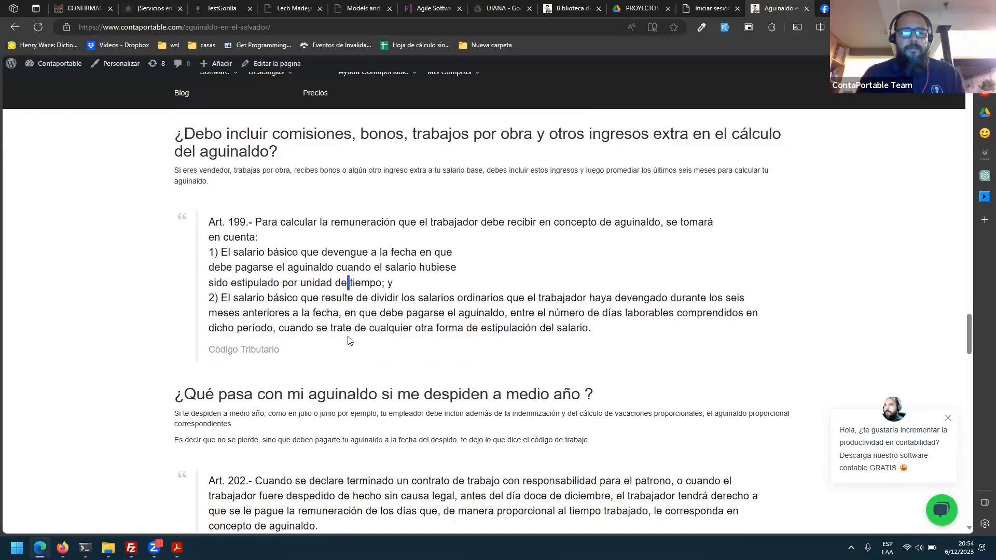
triple_click(462, 299)
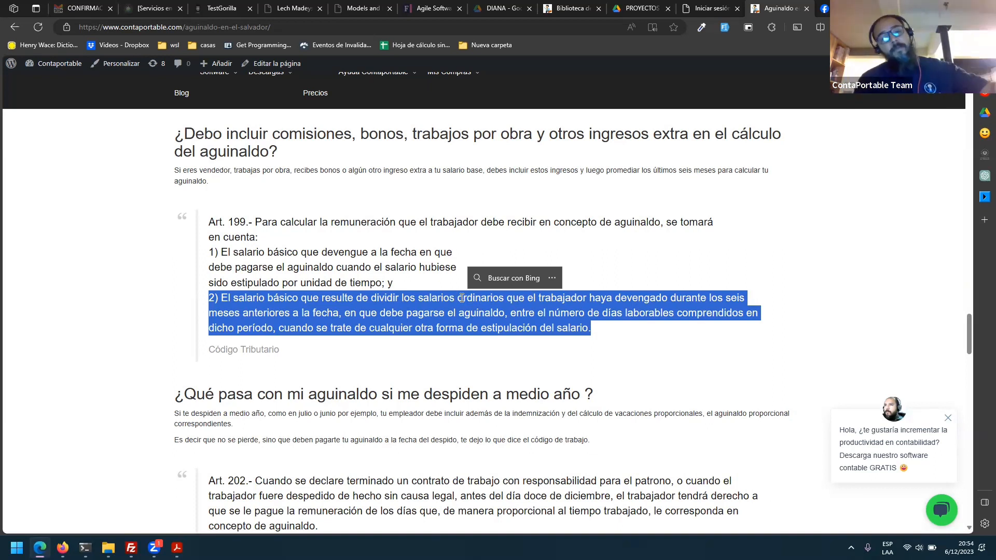
- Highlight the heading "¿Qué pasa con mi aguinaldo si me despiden a medio año ?" and the Art. 202 quote below it
scroll(461, 299, "down", 1)
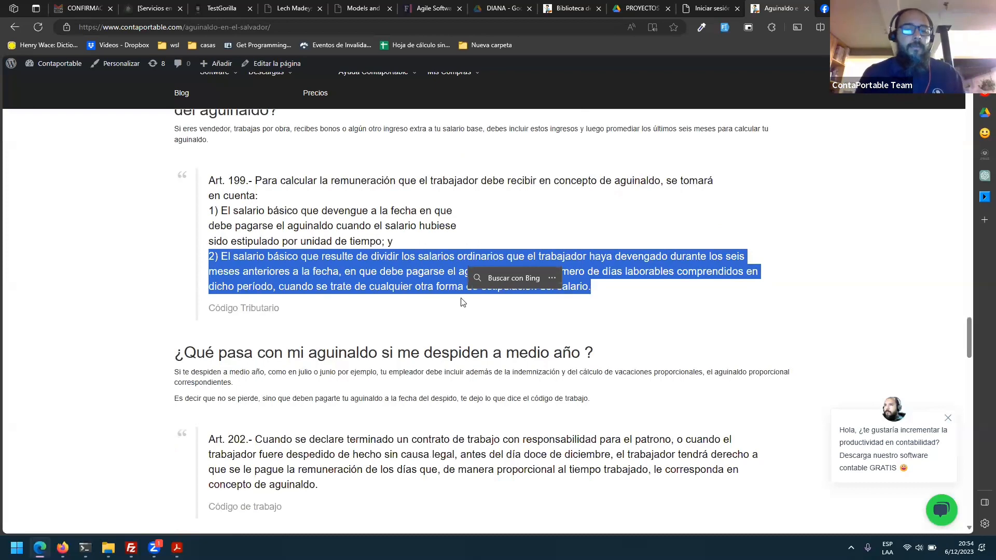
scroll(462, 298, "down", 3)
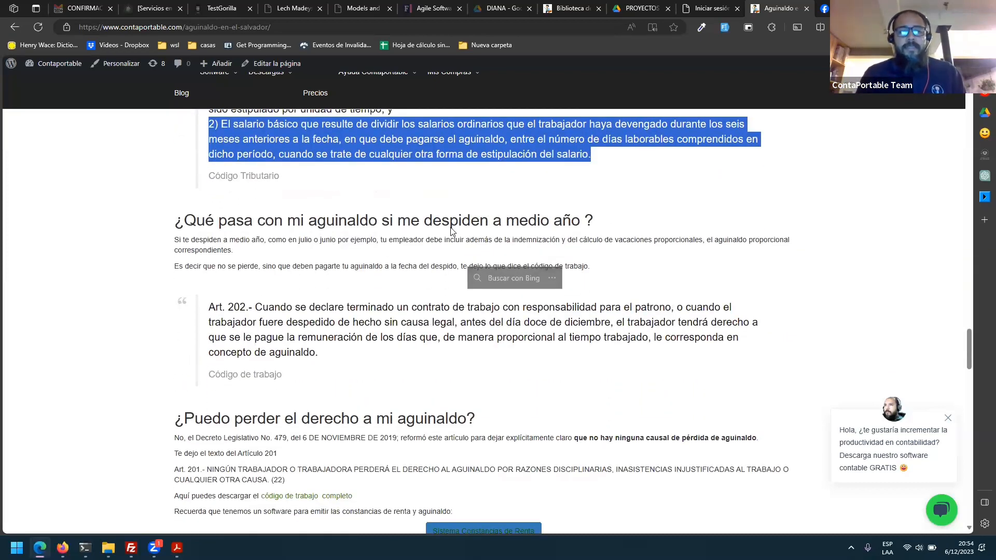
triple_click(451, 224)
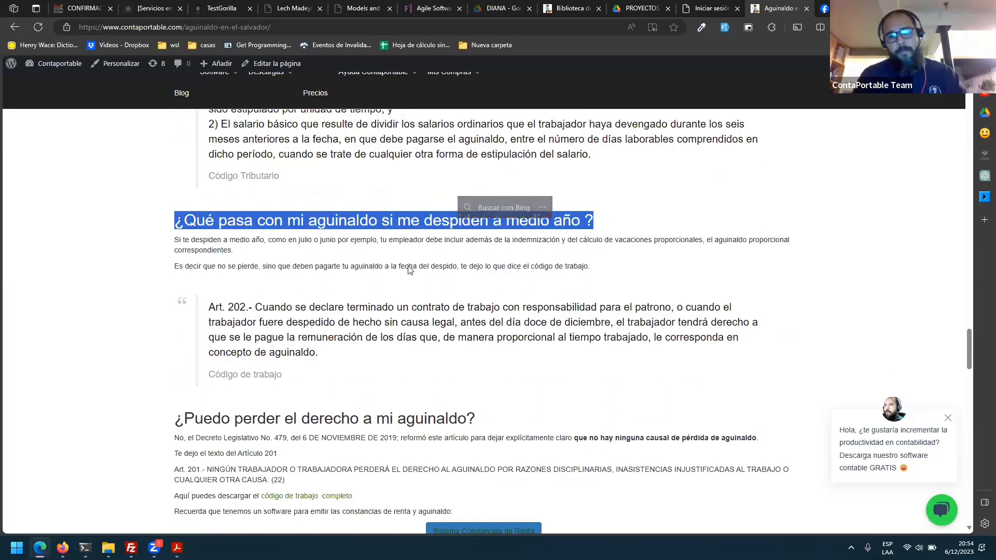
left_click(364, 351)
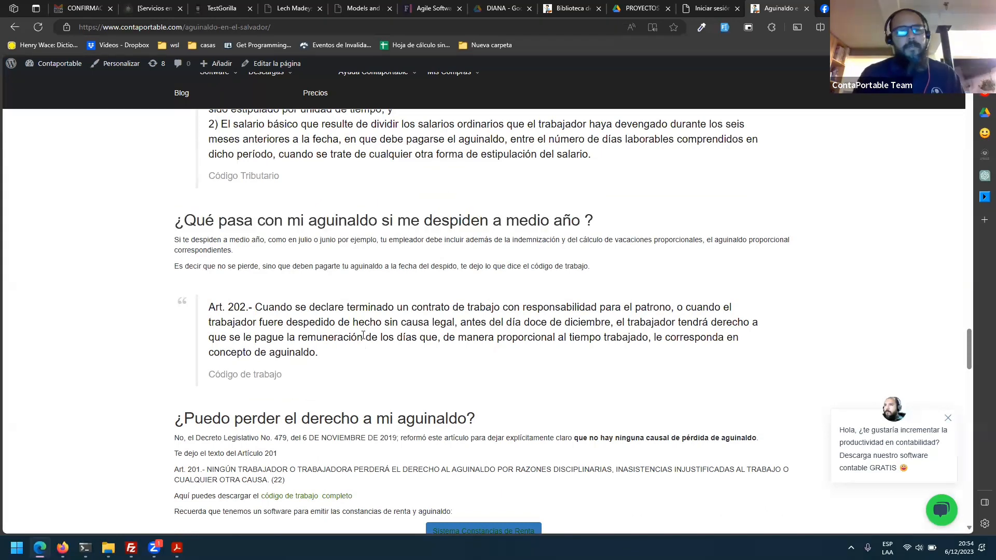
triple_click(363, 336)
scroll(363, 337, "down", 1)
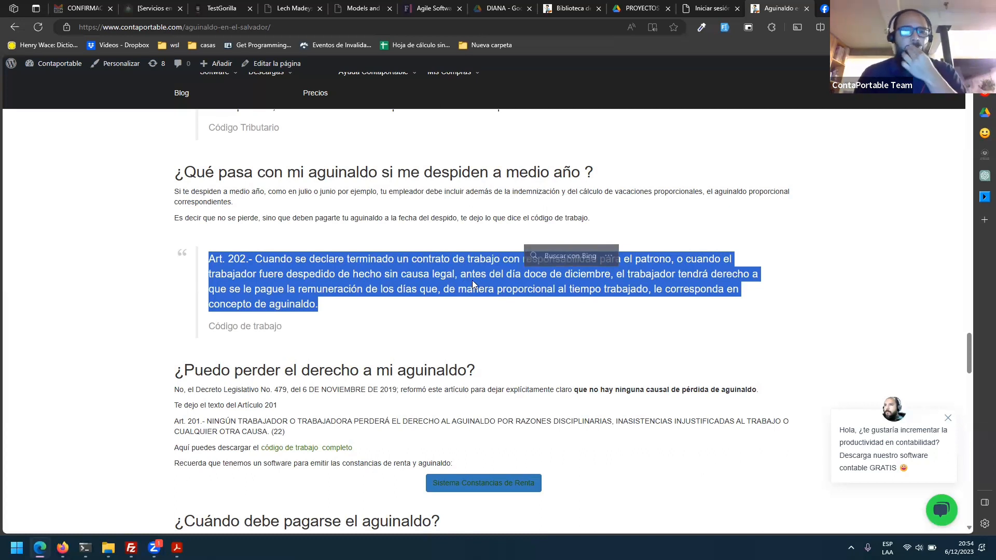
- Highlight the Art. 202 quote, the mid-year dismissal heading above it, and the quote again
double_click(378, 172)
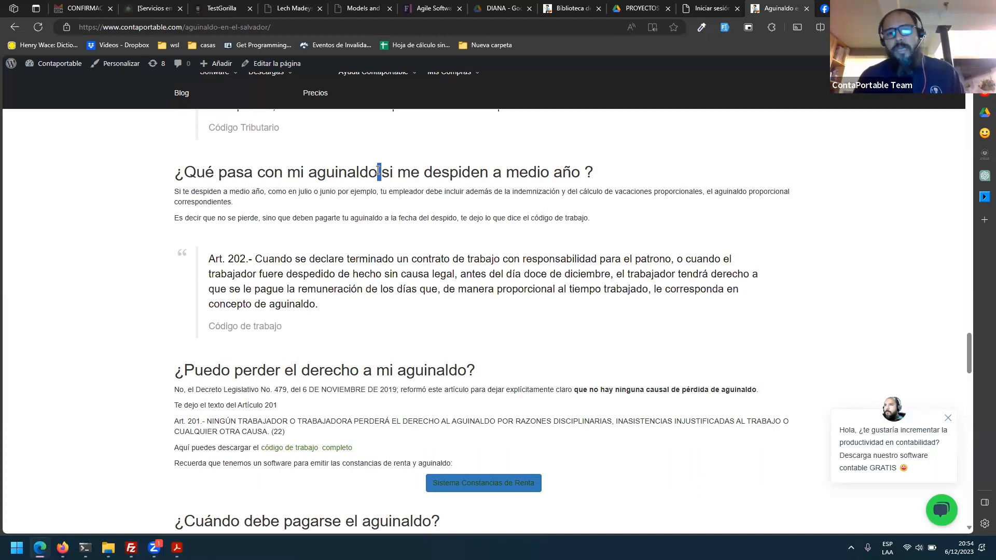
triple_click(397, 260)
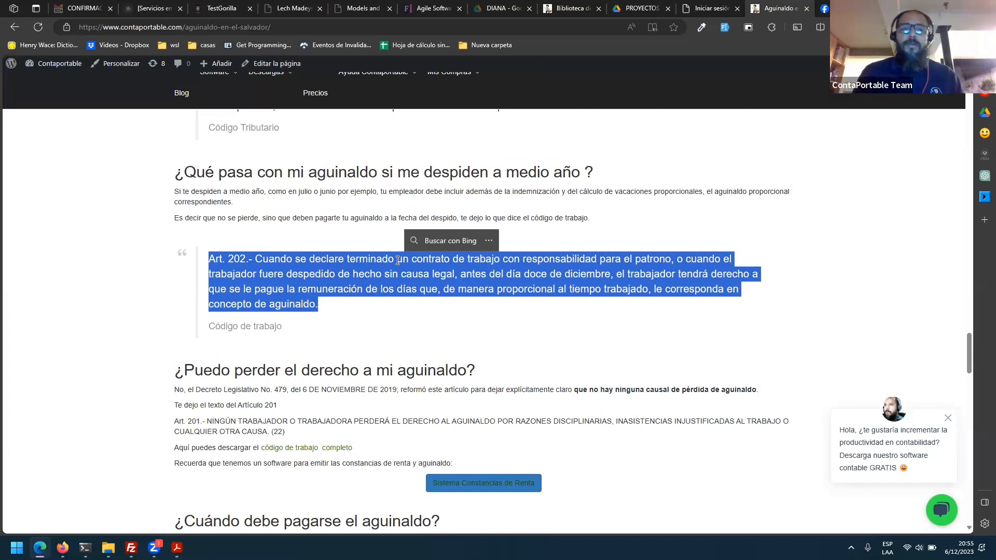
triple_click(454, 172)
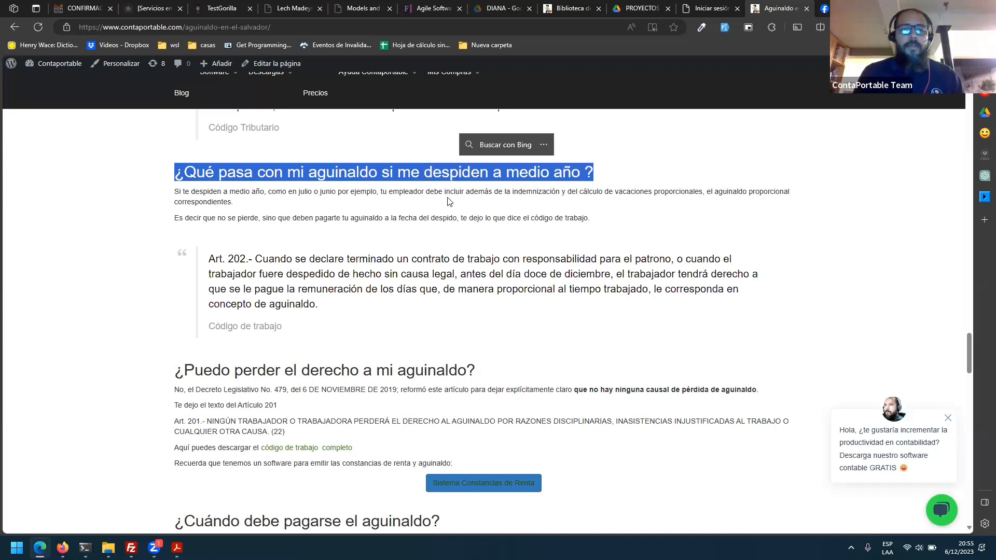
triple_click(481, 304)
- In the section on losing the right to the aguinaldo, highlight the Art. 201 text and the Decreto Legislativo No. 479 paragraph
scroll(481, 304, "down", 2)
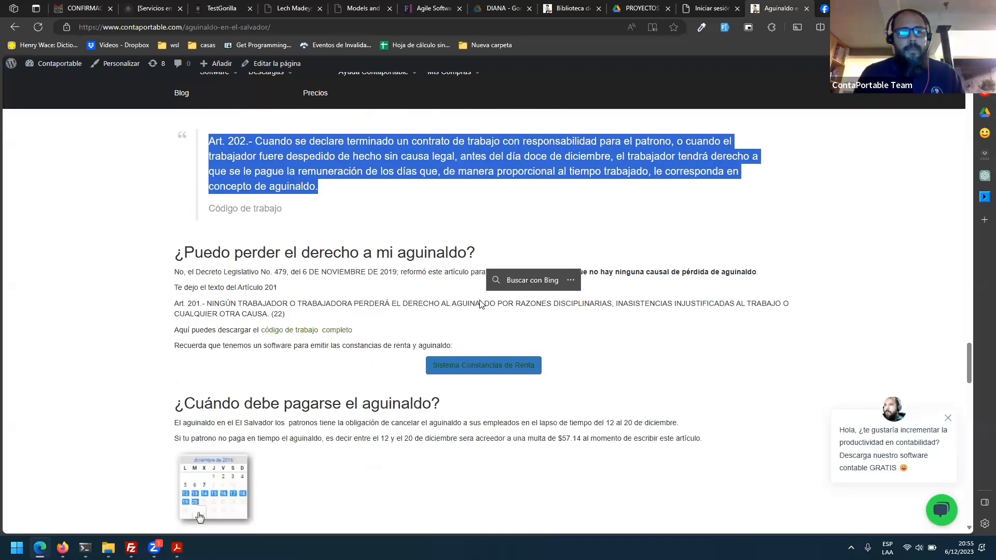
scroll(446, 283, "down", 1)
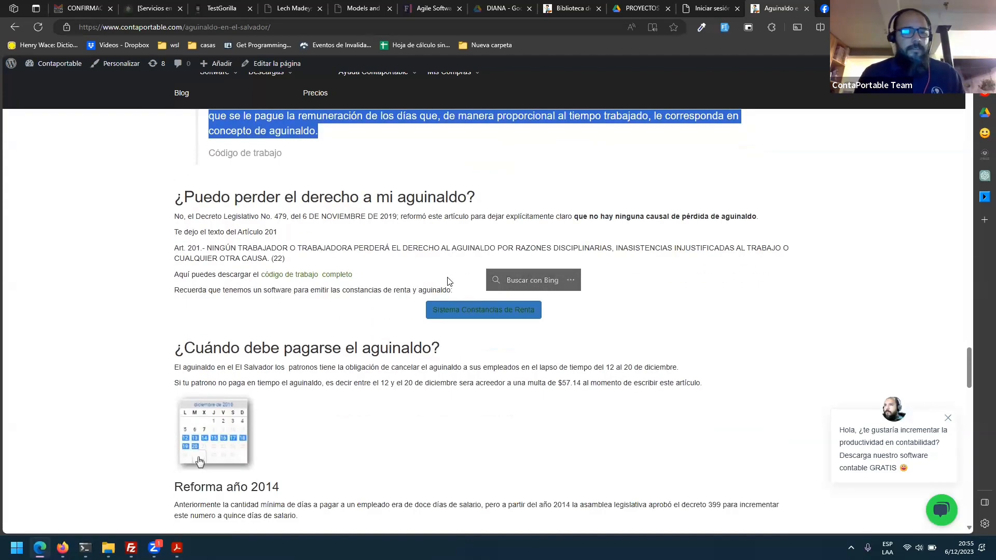
triple_click(280, 256)
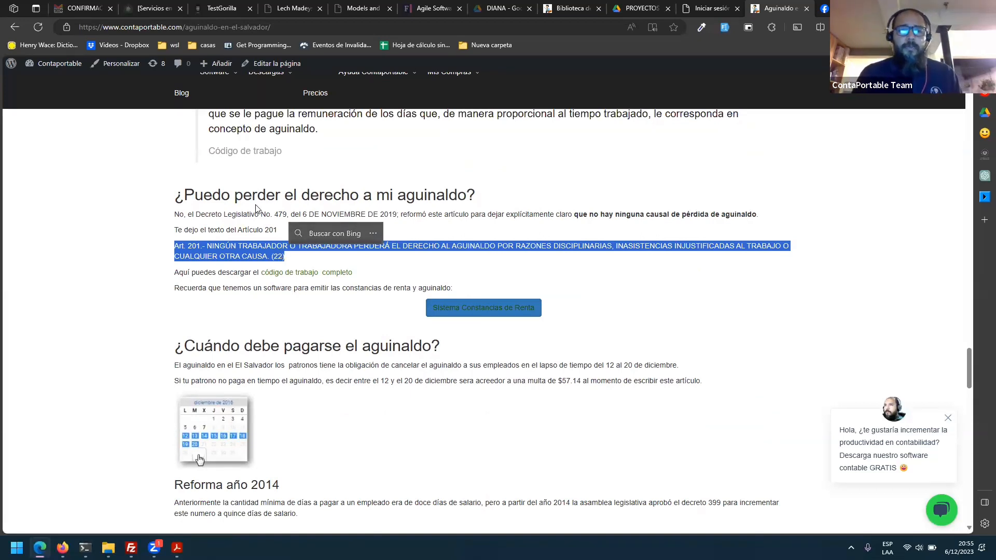
left_click(430, 230)
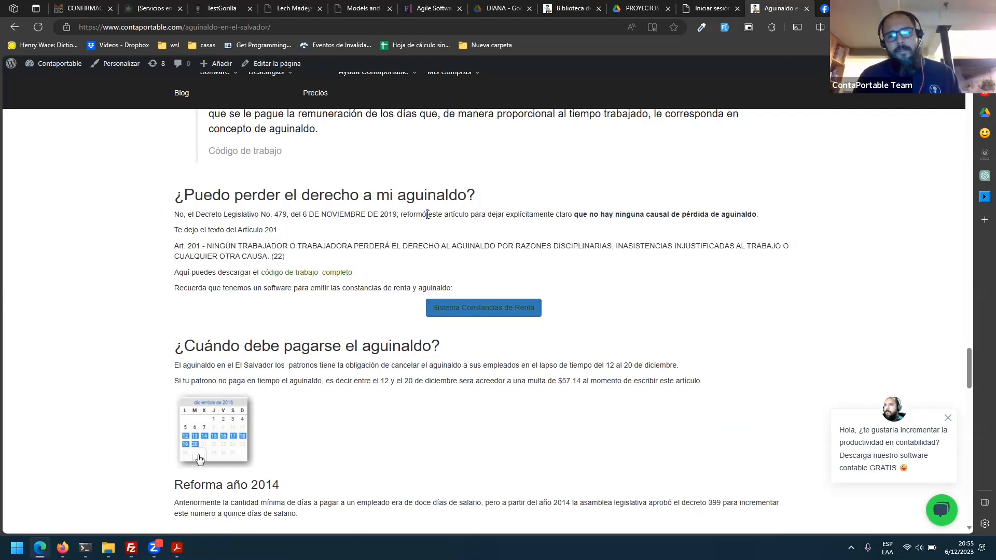
triple_click(428, 215)
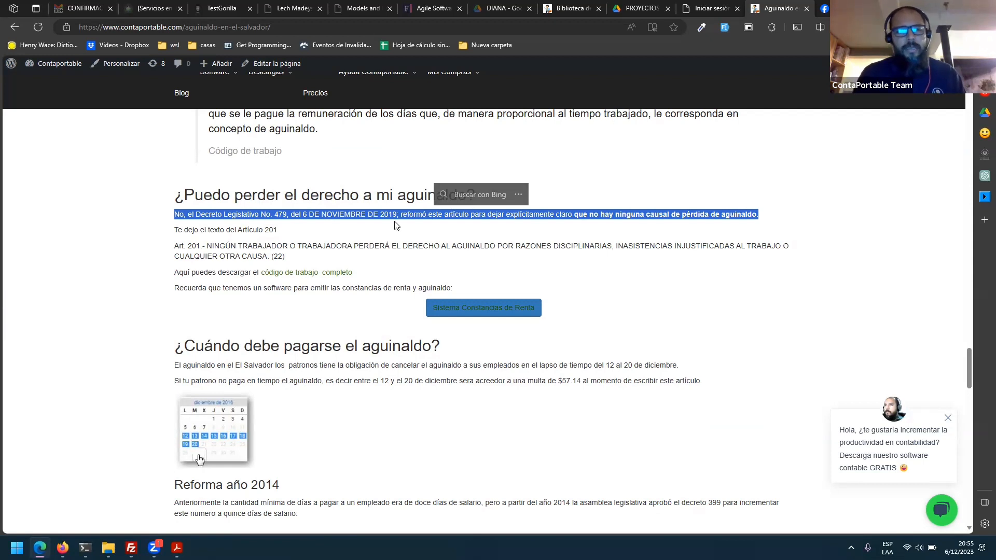
double_click(360, 208)
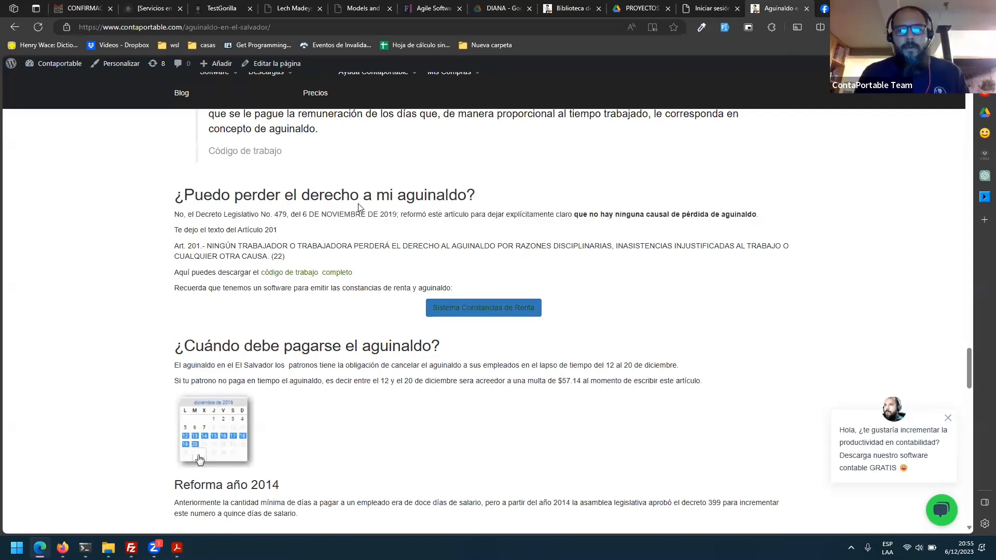
- Highlight the heading "¿Puedo perder el derecho a mi aguinaldo?" and the answer paragraph directly below it
left_click(315, 203)
triple_click(316, 203)
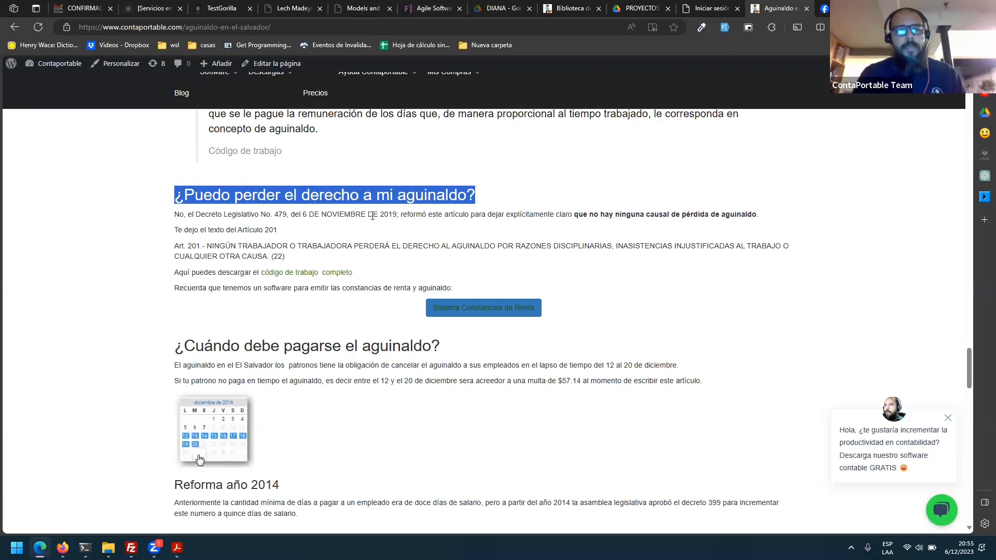
triple_click(478, 214)
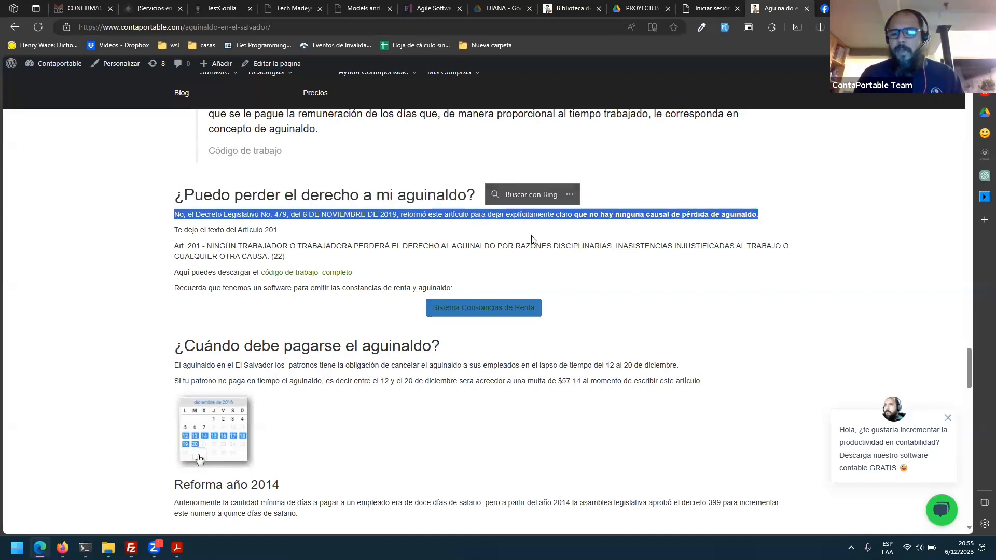
- Highlight the word "TRABAJADOR" in the Art. 201 text
key("ctrl+plus")
key("ctrl+plus")
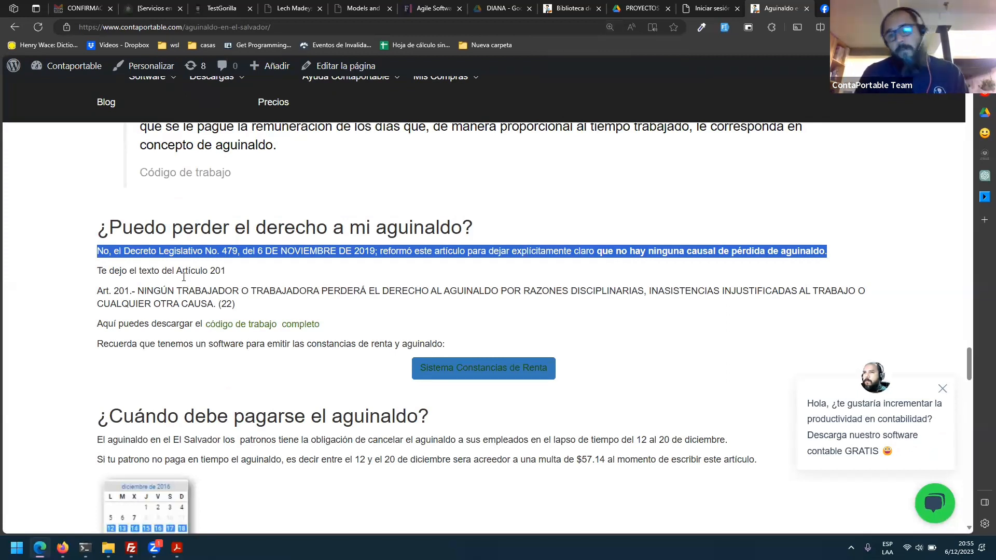
double_click(182, 292)
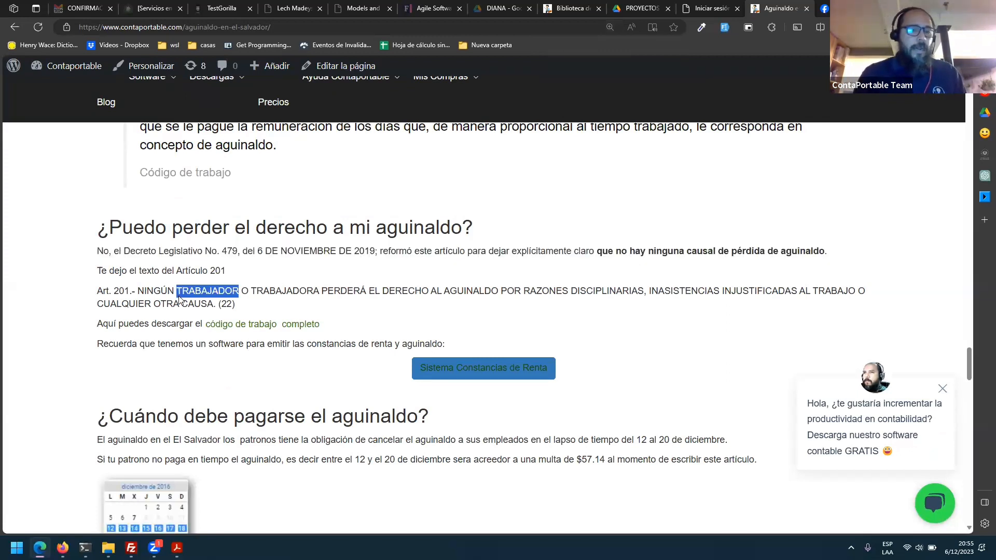
- Highlight the Art. 201 text, its ending from "INJUSTIFICADAS", the full article again, and the line introducing Artículo 201
left_click(136, 295)
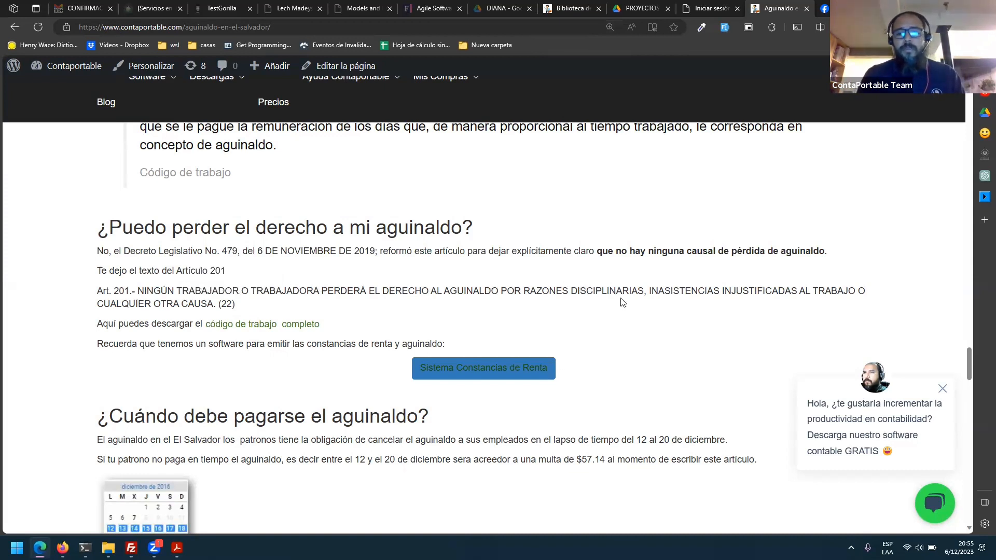
triple_click(669, 293)
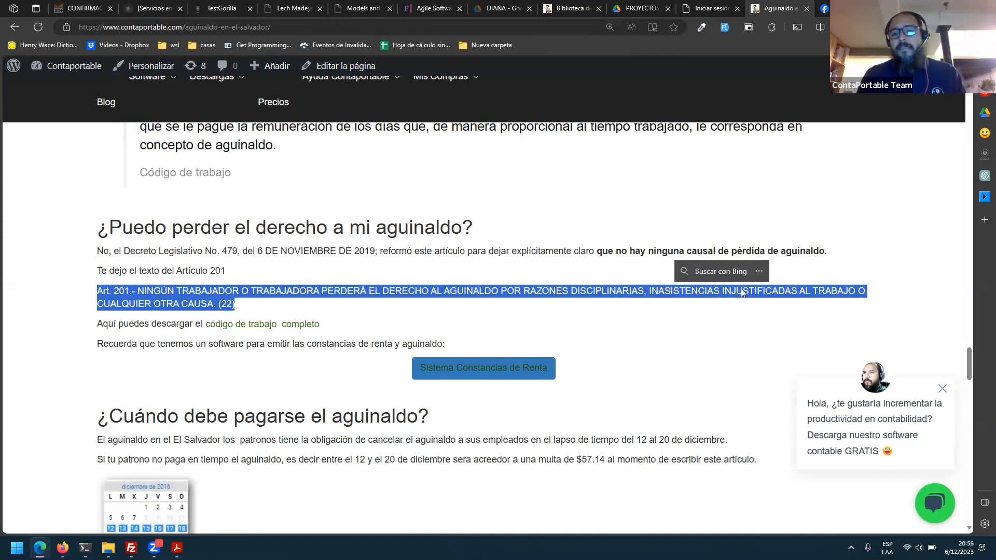
left_click_drag(742, 290, 806, 291)
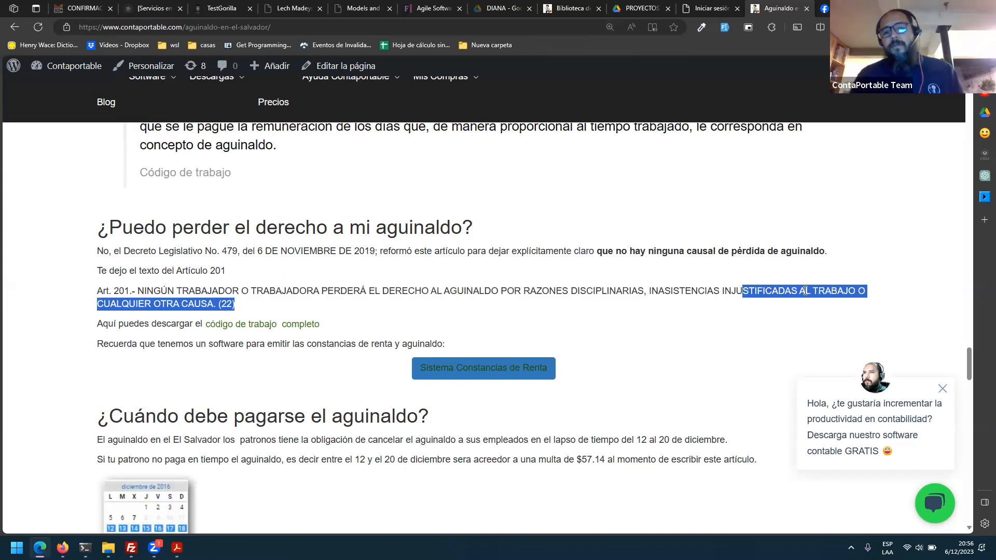
triple_click(199, 304)
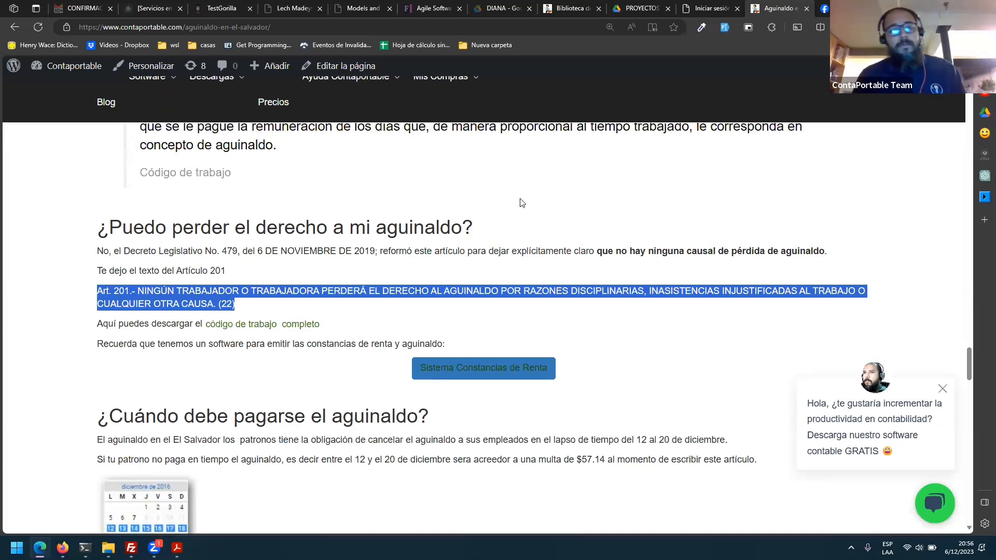
triple_click(222, 270)
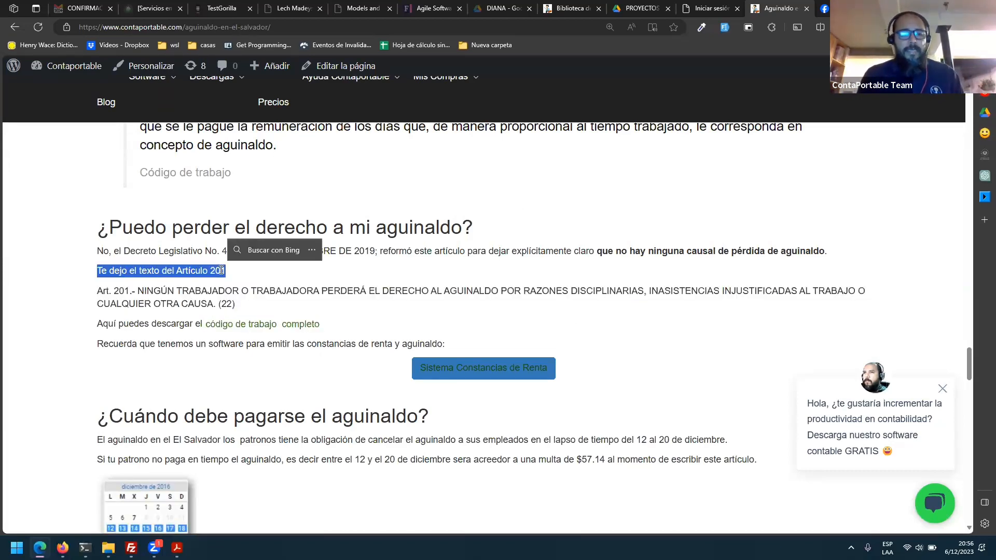
- Enlarge the page to 150% and highlight the word "CAUSA" in the Art. 201 text
key("ctrl+plus")
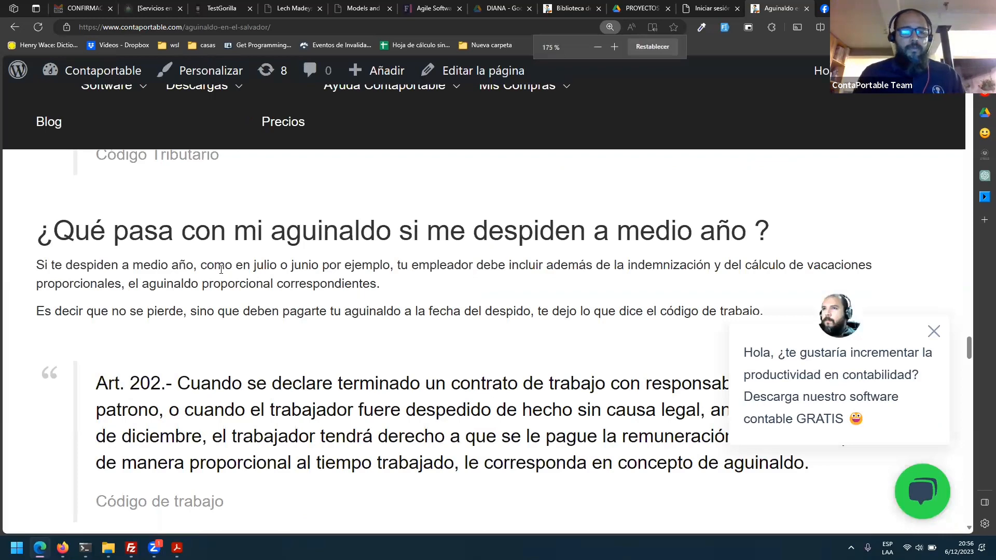
key("ctrl+minus")
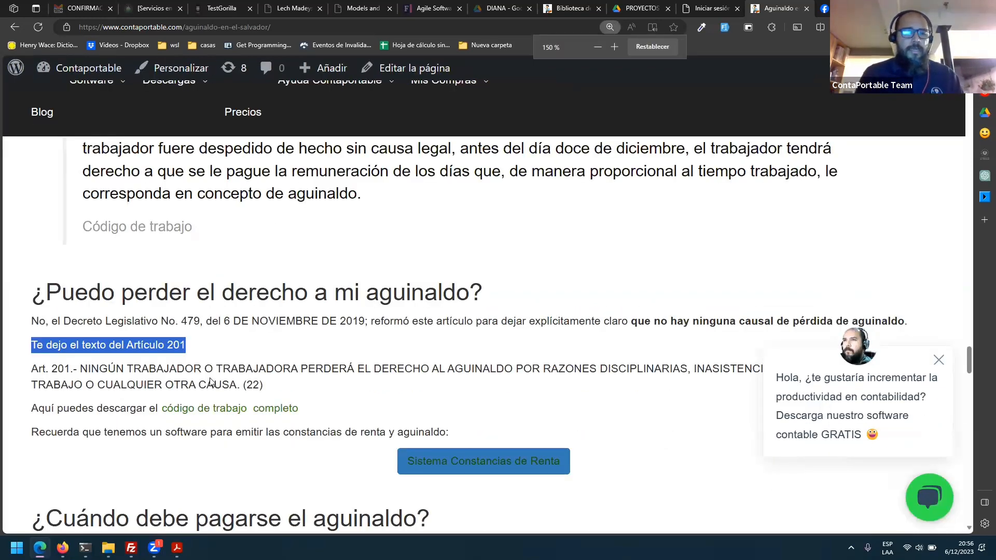
left_click(211, 382)
double_click(211, 383)
- In the section on when the aguinaldo must be paid, highlight "12", "20" and "diciembre" in the late-payment fine sentence
scroll(211, 383, "down", 4)
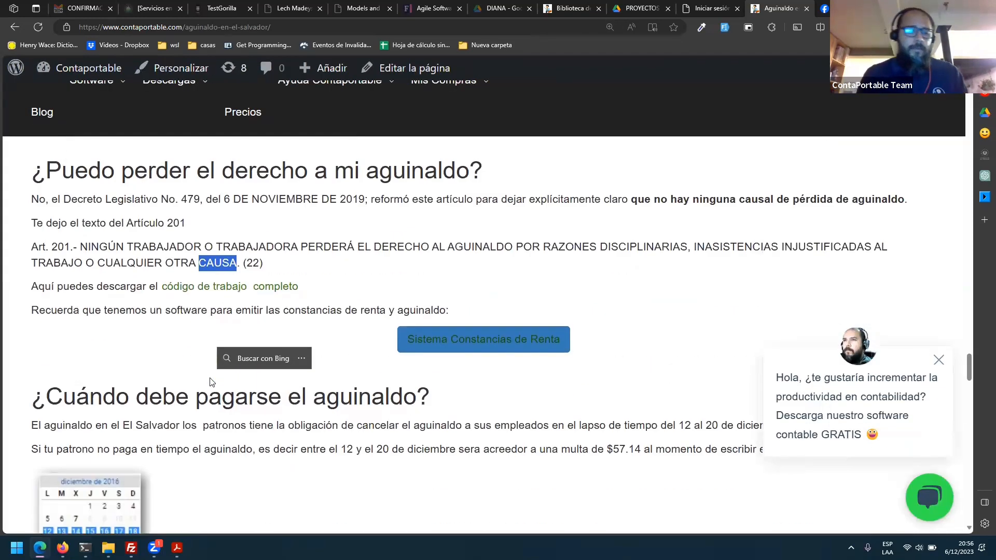
scroll(211, 382, "down", 1)
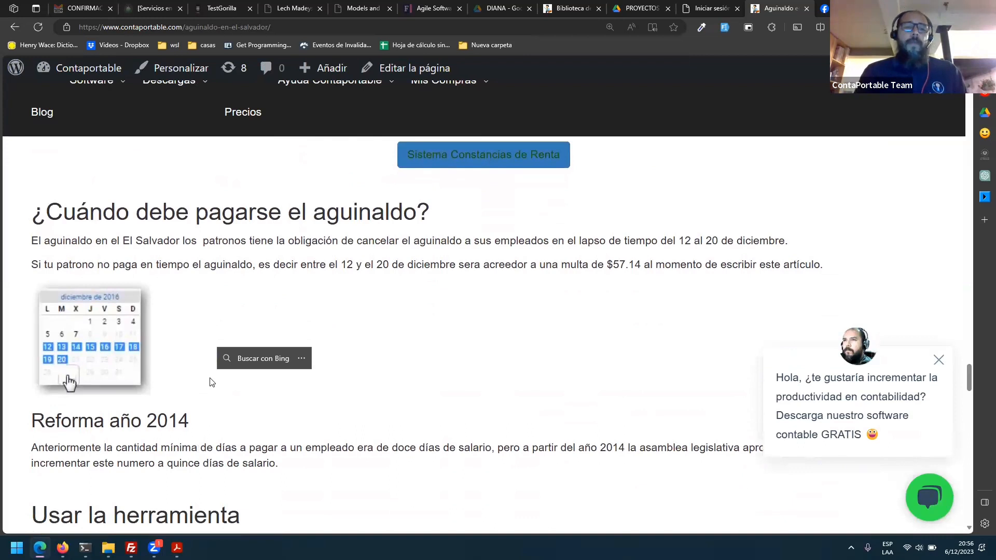
double_click(336, 265)
left_click_drag(374, 265, 371, 266)
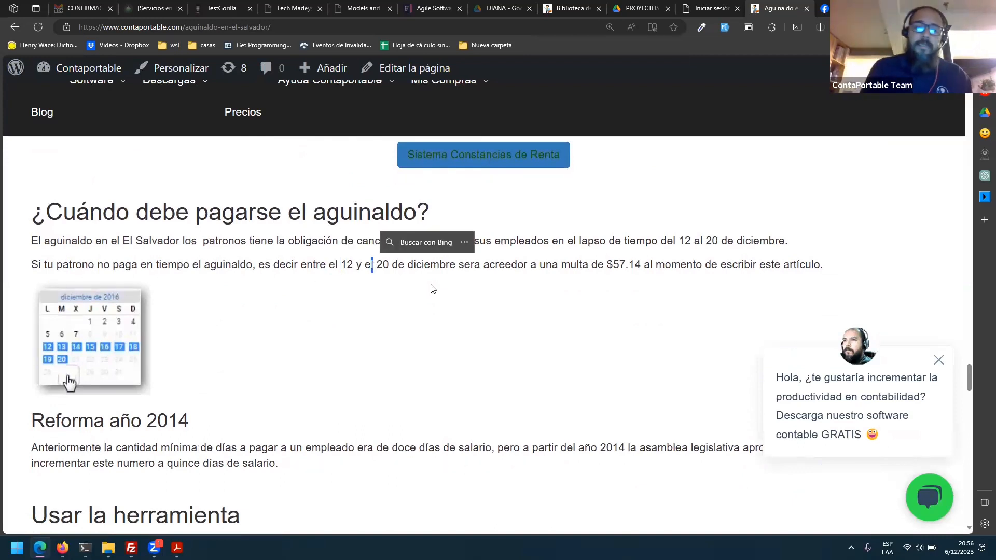
double_click(346, 266)
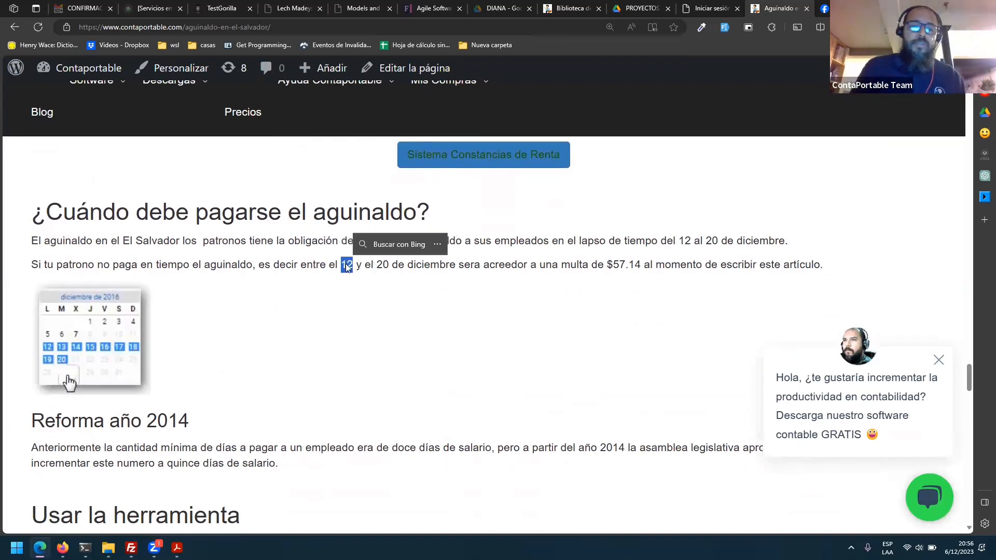
left_click(385, 265)
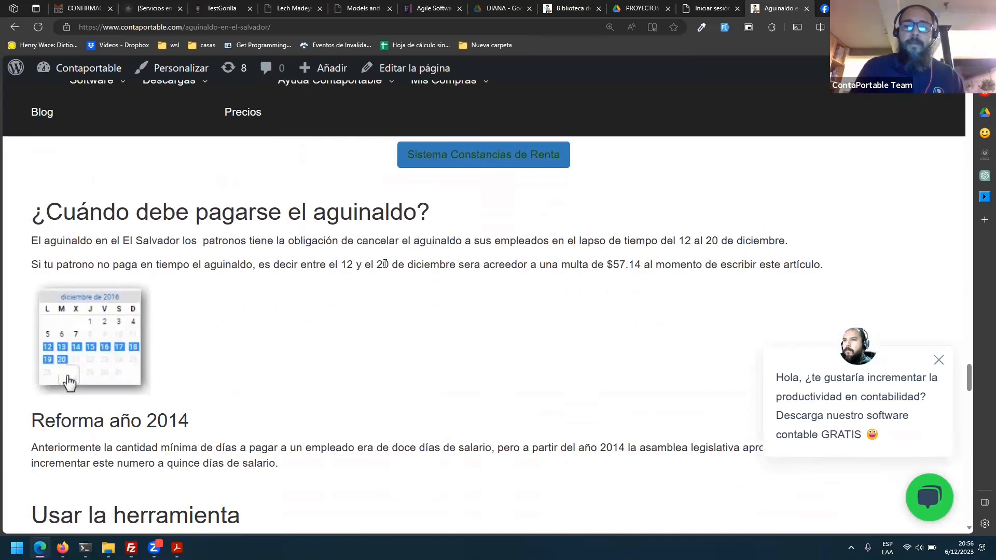
double_click(385, 264)
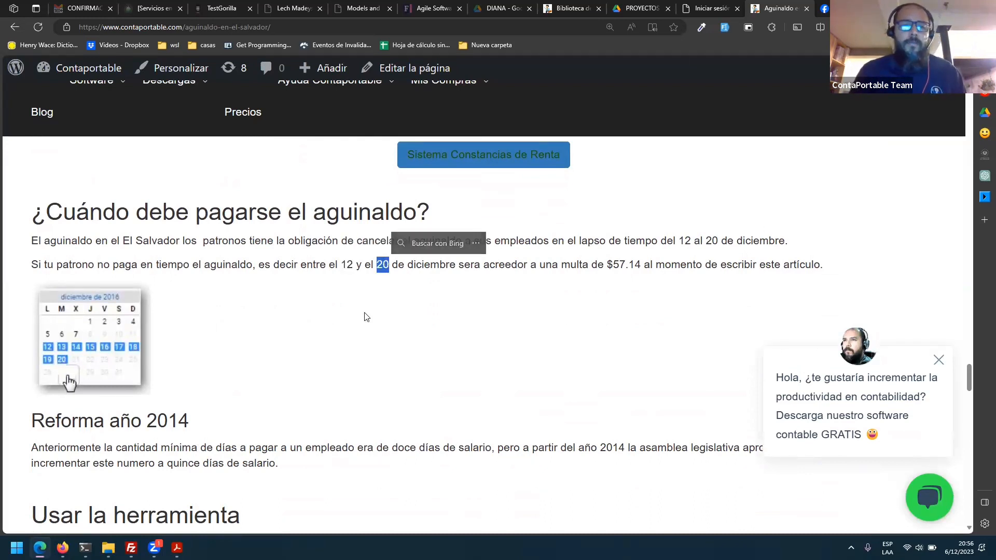
double_click(429, 266)
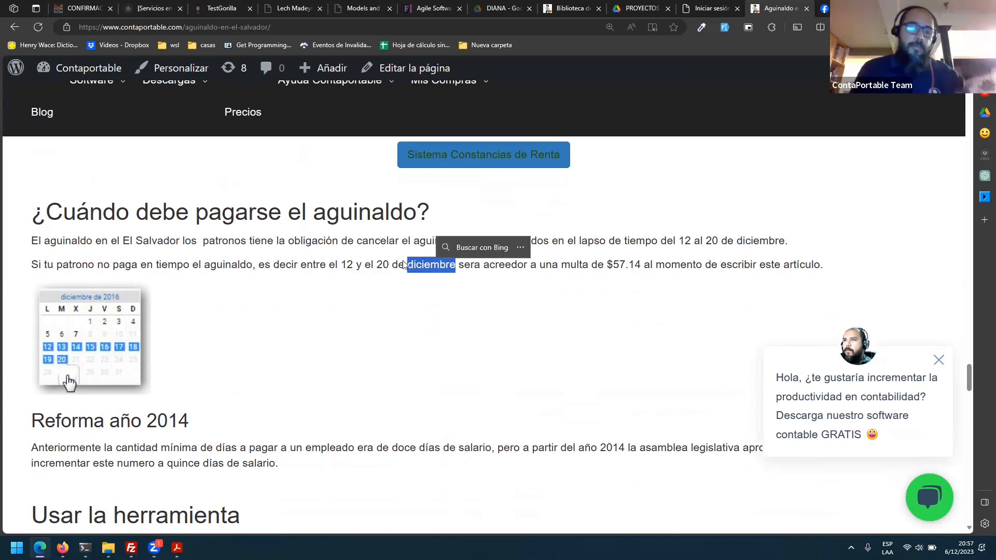
double_click(382, 264)
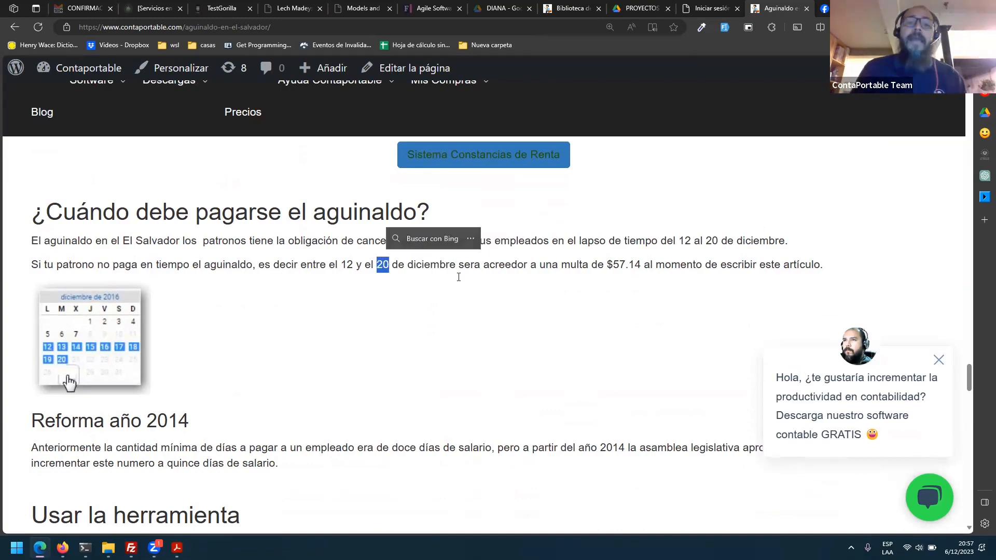
- Open the Plantilla Aguinaldo page linked in the section "¿Cómo calcular la renta al aguinaldo?"
scroll(458, 277, "down", 7)
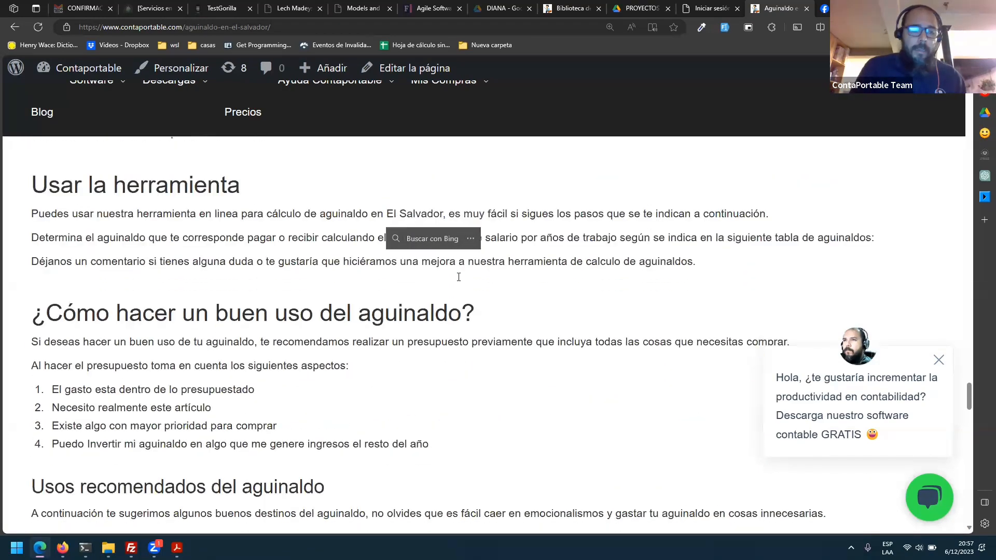
scroll(459, 277, "down", 2)
scroll(459, 277, "down", 7)
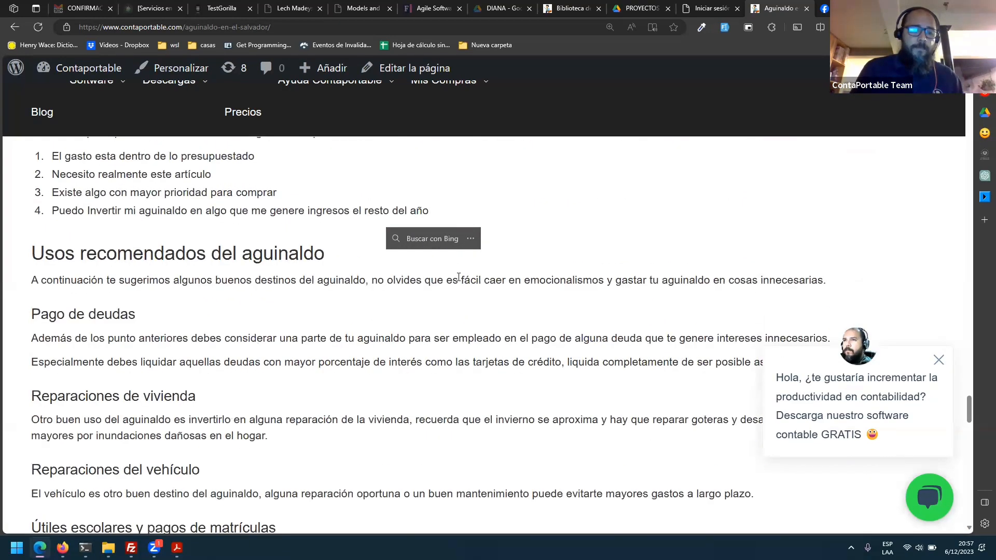
scroll(459, 277, "up", 20)
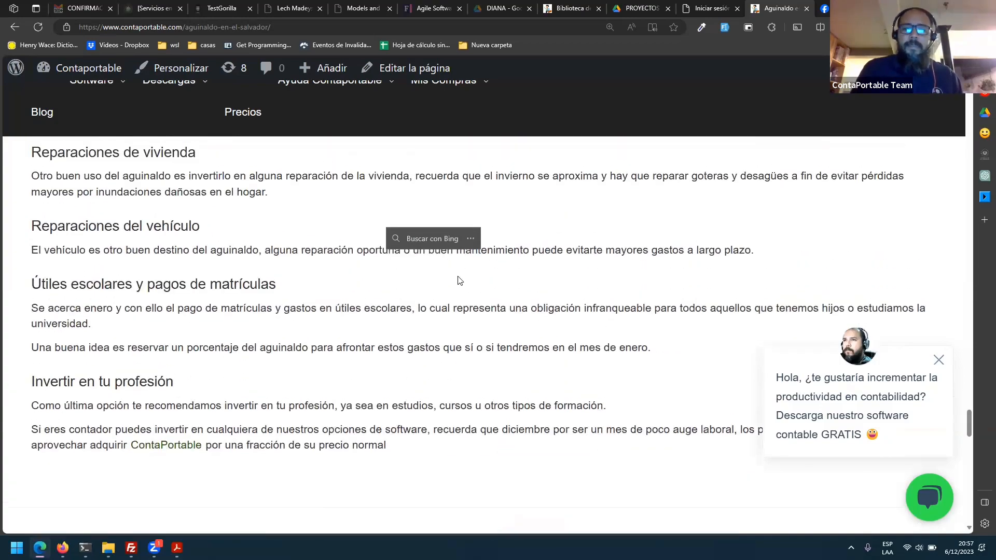
scroll(459, 277, "up", 20)
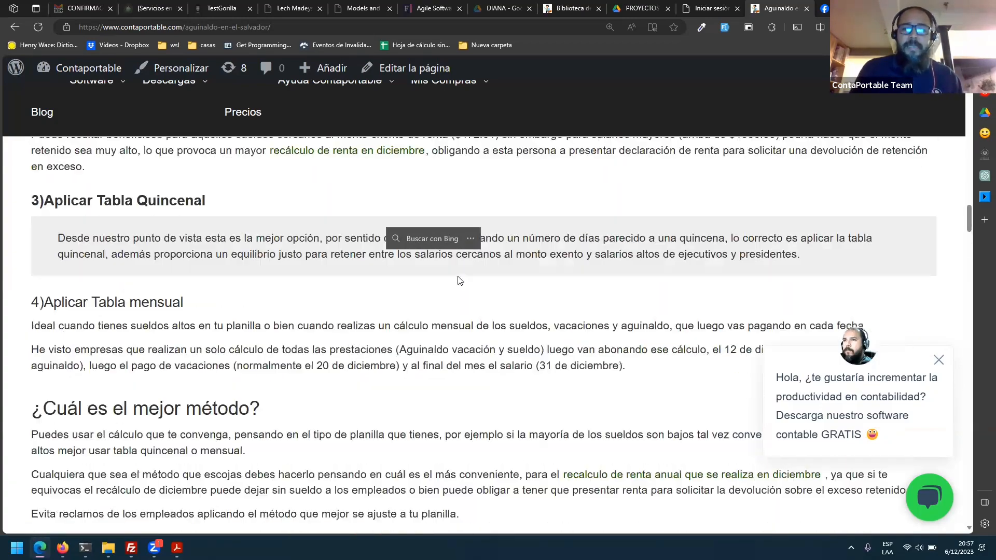
scroll(458, 280, "up", 4)
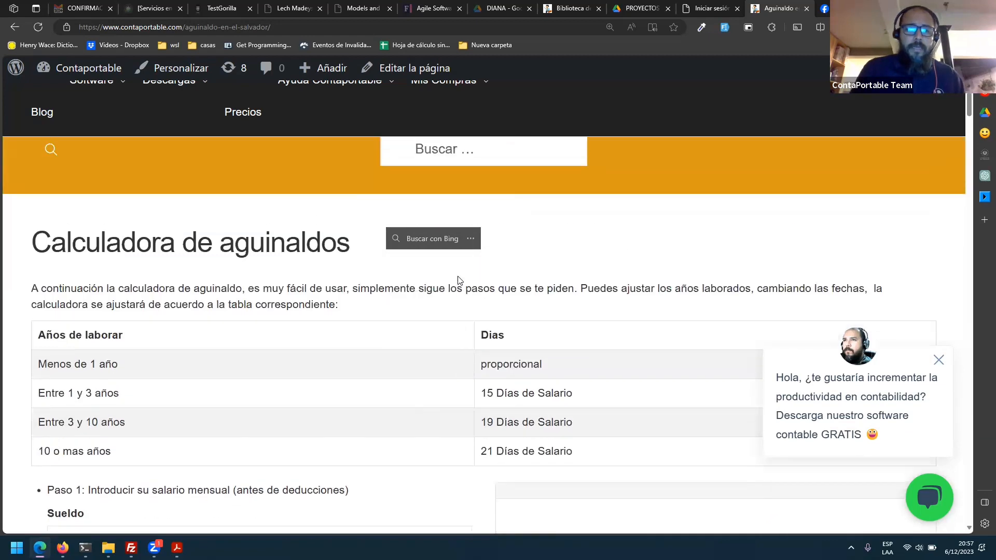
scroll(459, 280, "down", 14)
scroll(459, 280, "down", 7)
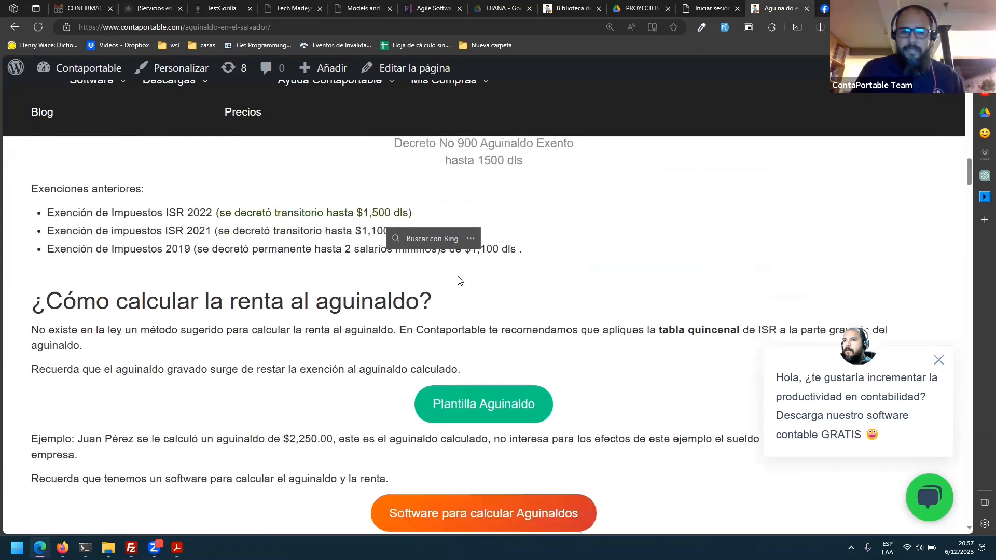
left_click(516, 384)
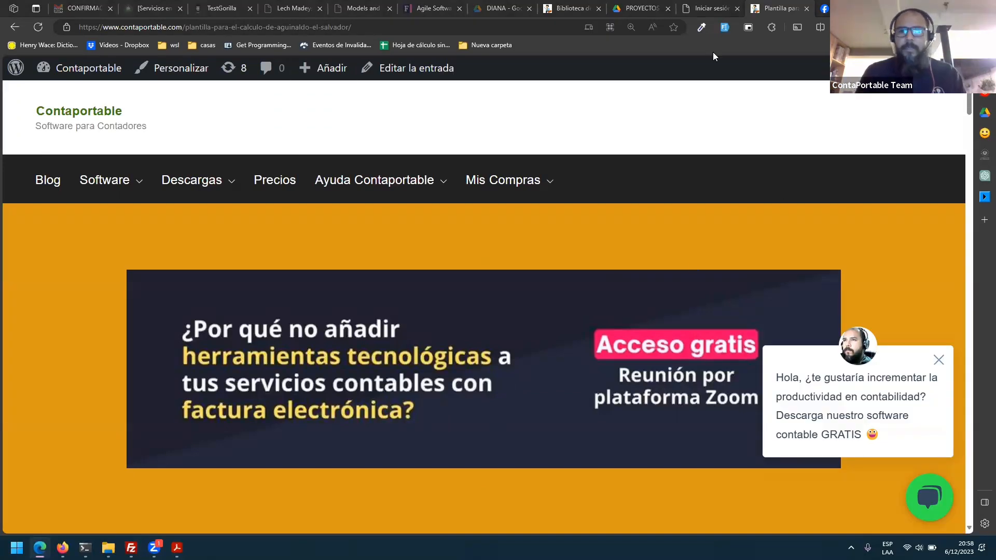
- Review the Excel template article, from its title and explanation of the income tax calculation to the Aguinaldo.xls download
left_click(571, 8)
left_click(778, 9)
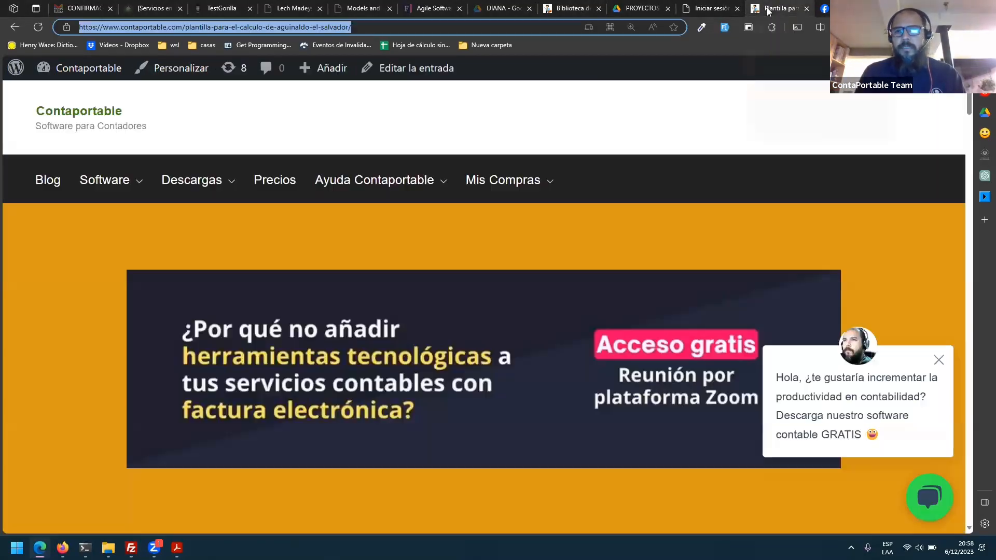
scroll(282, 207, "down", 10)
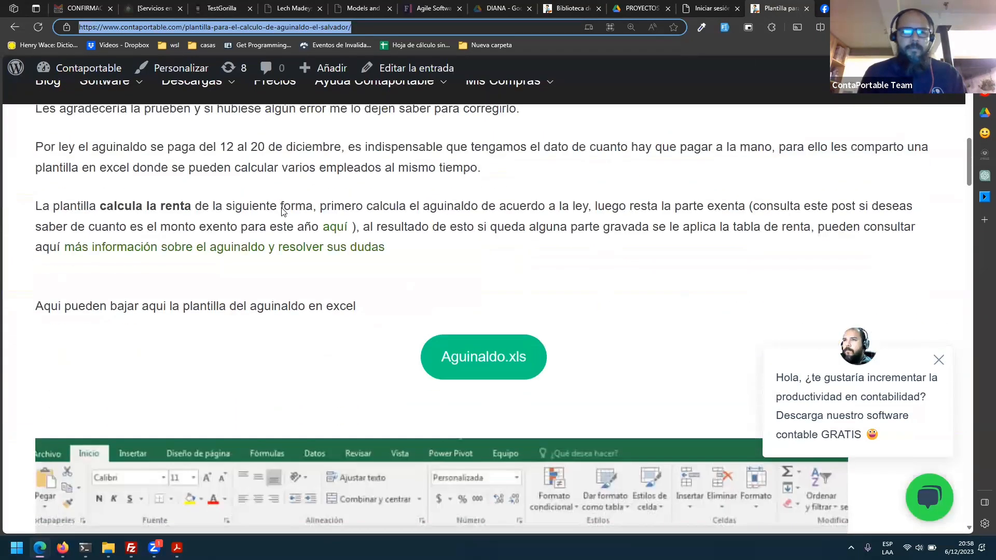
left_click(503, 384)
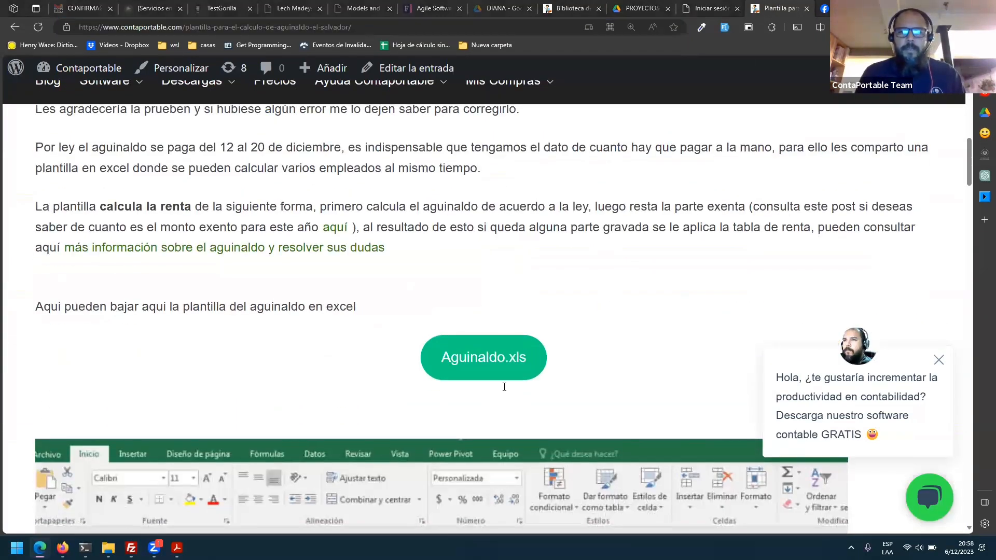
scroll(504, 387, "down", 1)
scroll(504, 387, "up", 5)
scroll(505, 388, "down", 2)
scroll(504, 387, "up", 1)
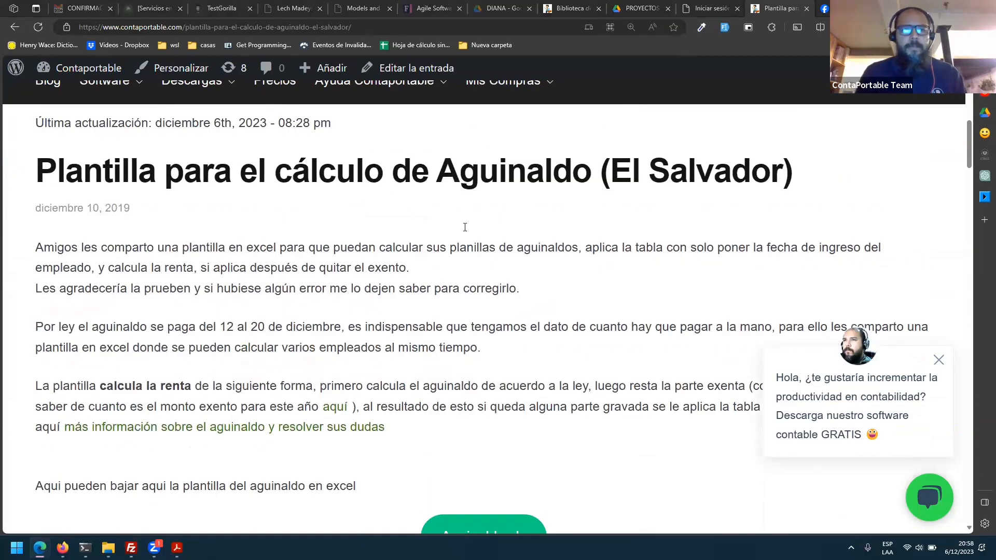
scroll(465, 227, "down", 4)
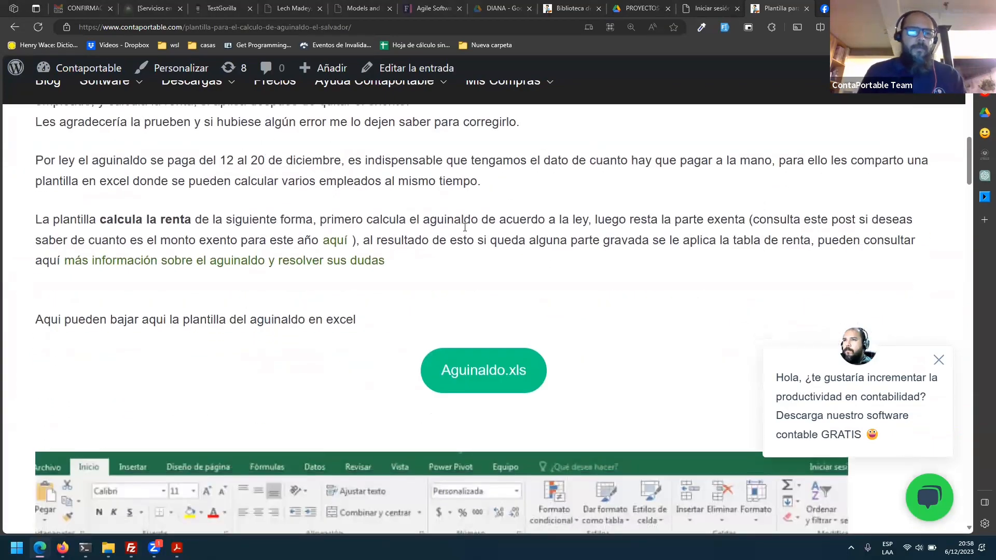
- Download the Aguinaldo.xls template from the page and save it as PlantillaAguinaldos (1).xlsx in the Descargas folder
scroll(446, 319, "down", 1)
left_click(514, 251)
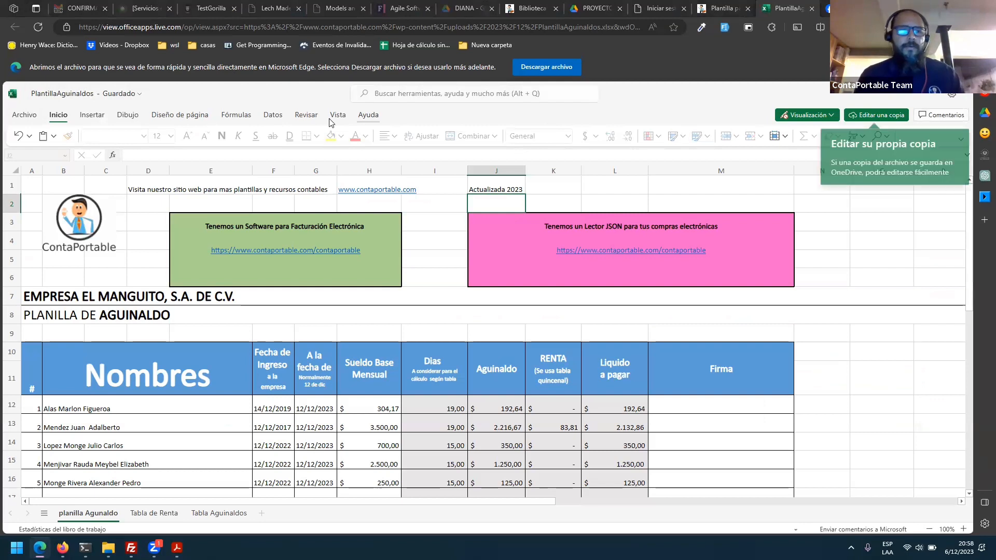
left_click(571, 72)
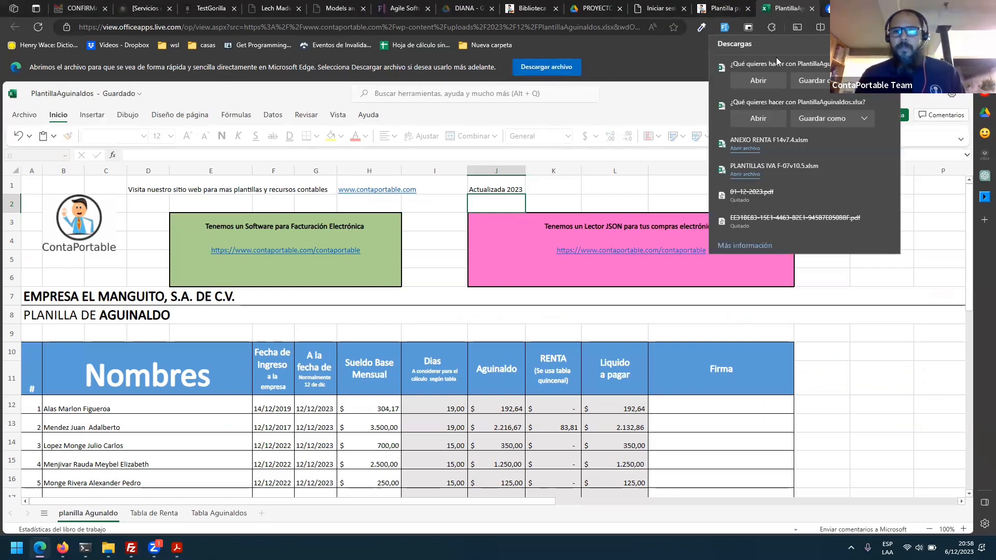
left_click(821, 118)
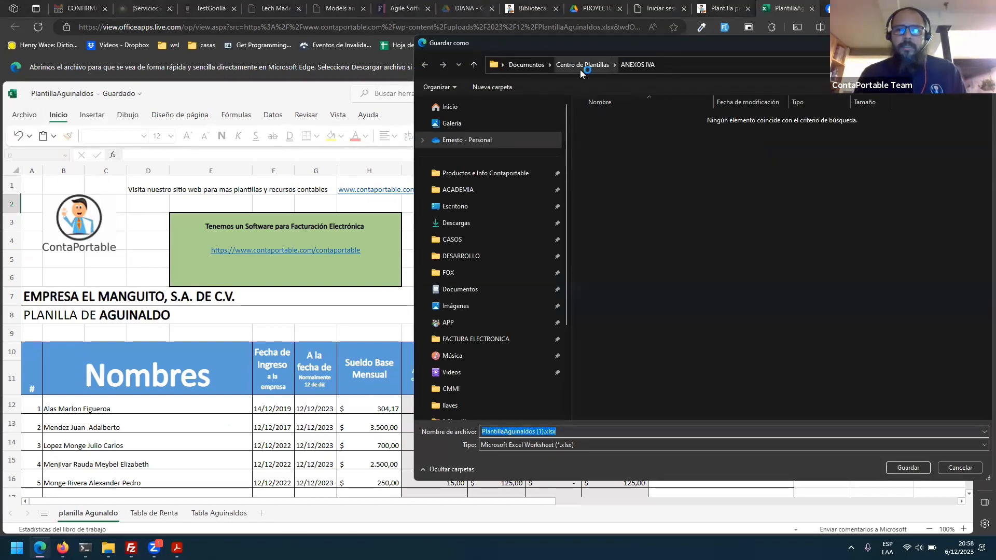
left_click(498, 222)
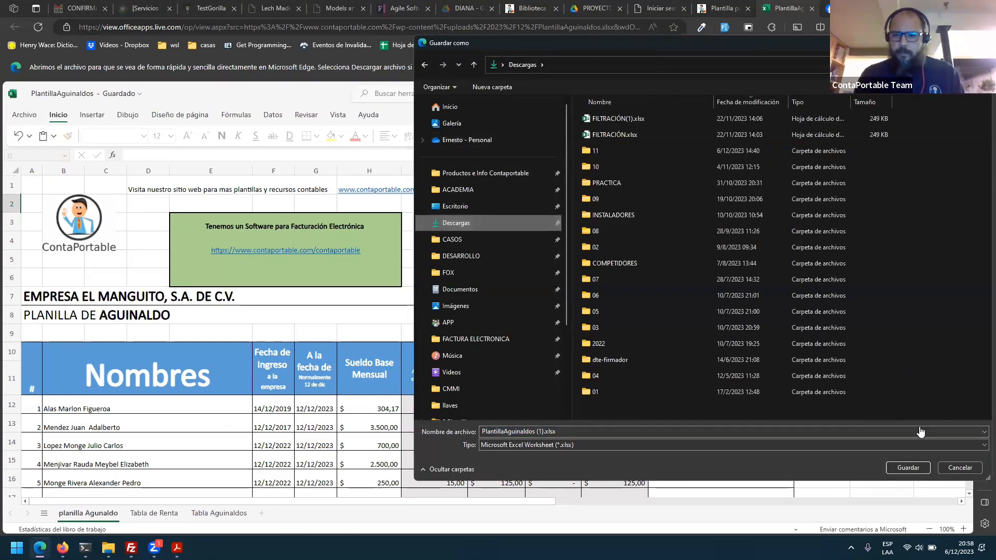
left_click(913, 466)
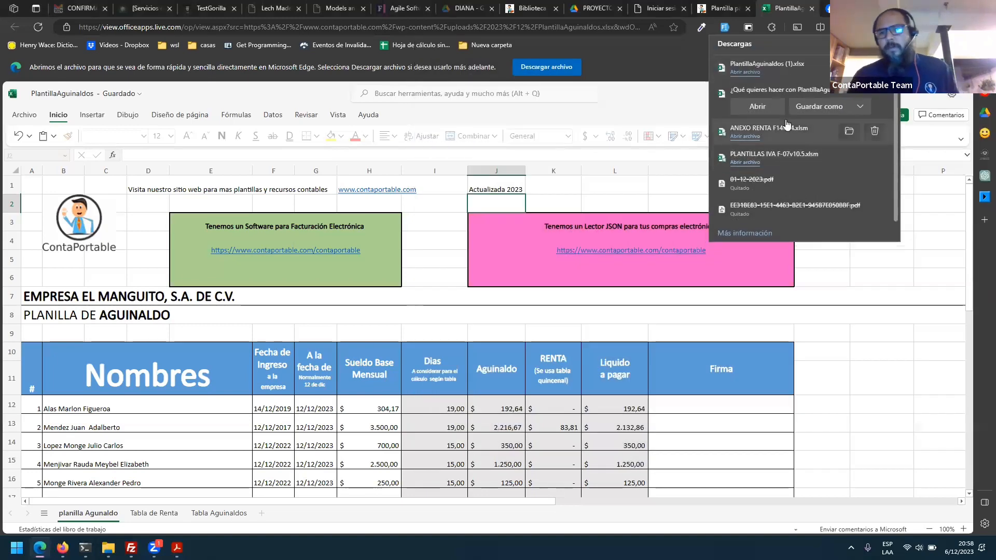
- Open the downloaded PlantillaAguinaldos (1).xlsx in Excel and enable editing
left_click(747, 73)
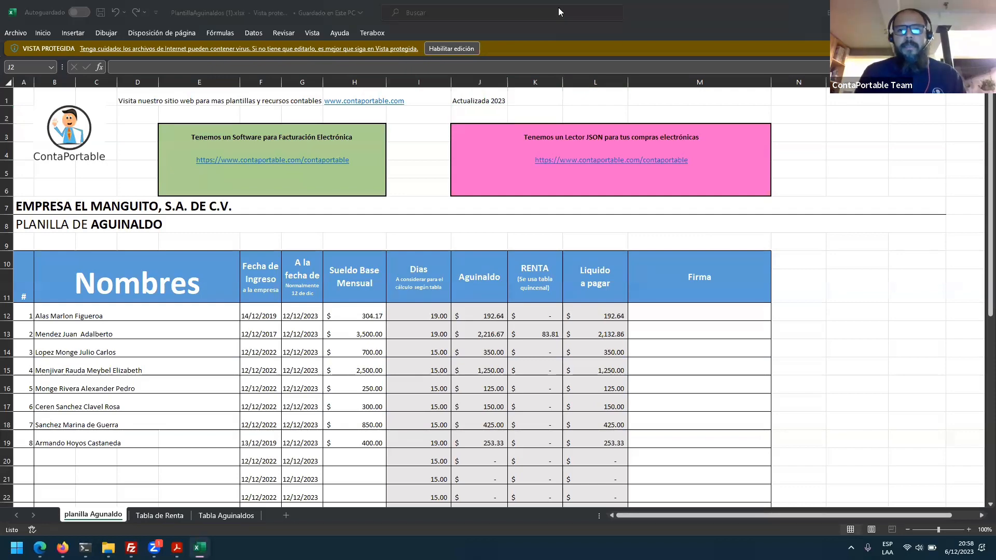
left_click(465, 52)
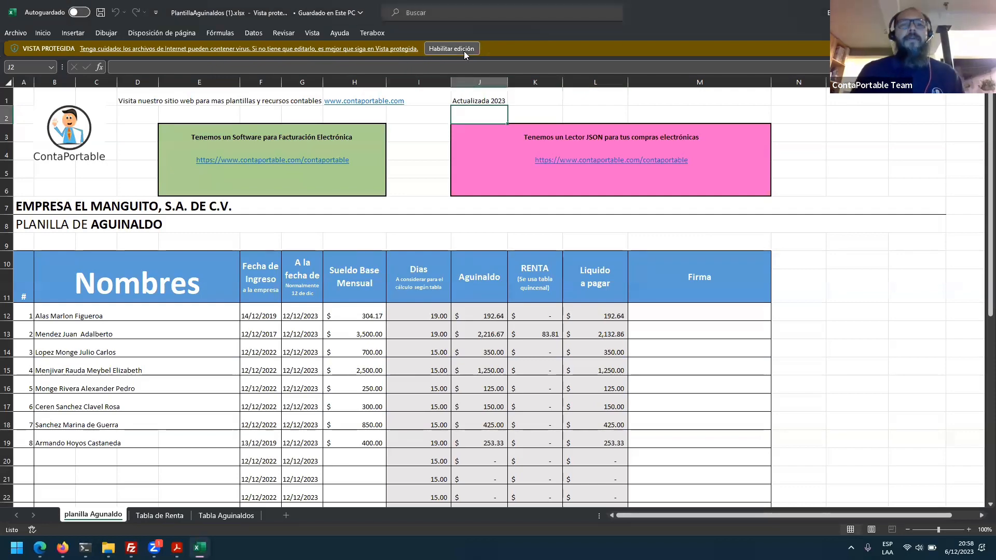
left_click(464, 51)
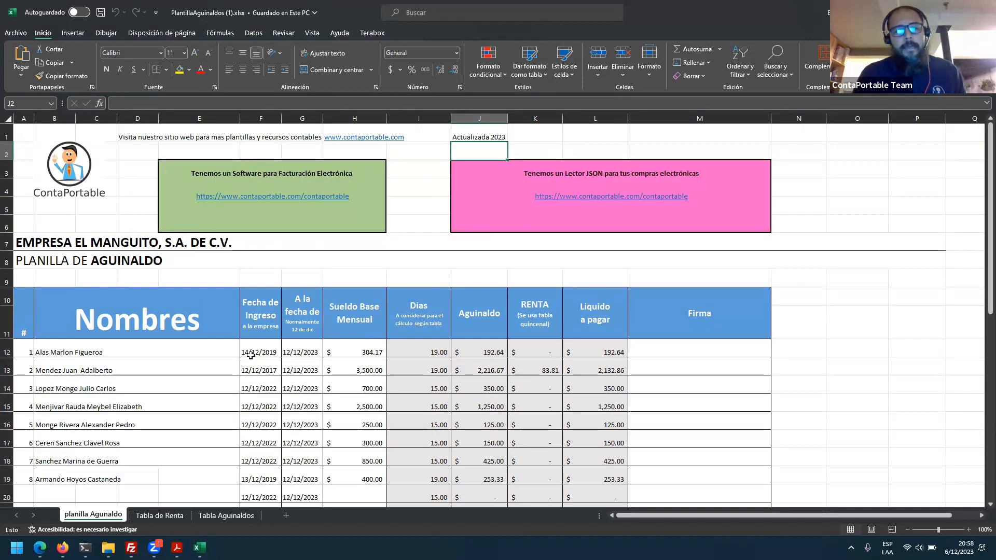
- Look through the "A la fecha de" column of the aguinaldo payroll, down to the TOTAL row and back up
left_click(292, 376)
key("Down")
key("Down")
key("Down")
key("Down")
key("Down")
key("Down")
key("Down")
key("Down")
key("Down")
key("Down")
key("Down")
key("Down")
key("Down")
key("Down")
key("Down")
key("Down")
key("Down")
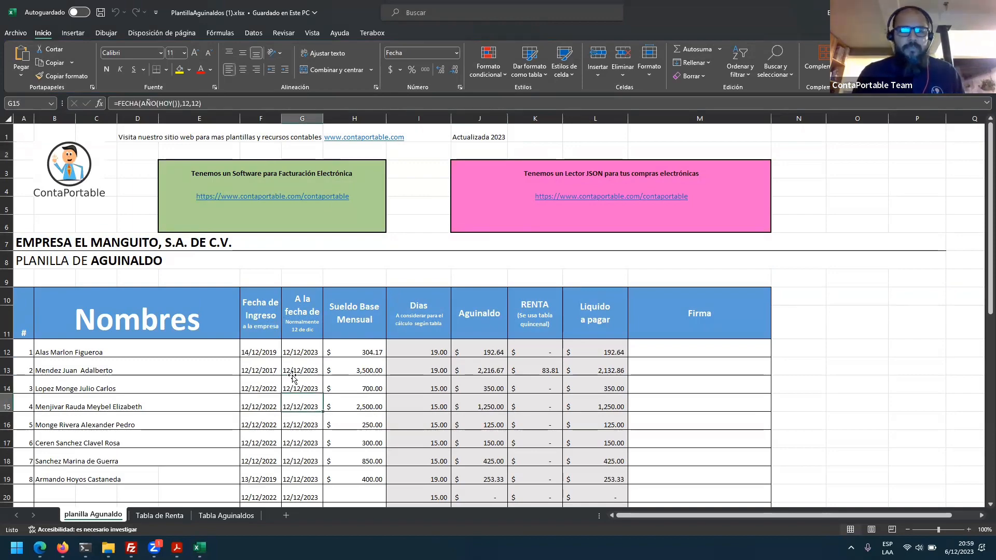
key("Up")
key("Up")
key("Up")
key("Up")
key("Up")
key("Up")
key("Up")
key("Up")
key("Up")
key("Up")
key("Up")
key("Up")
key("Up")
key("Up")
key("Up")
key("Up")
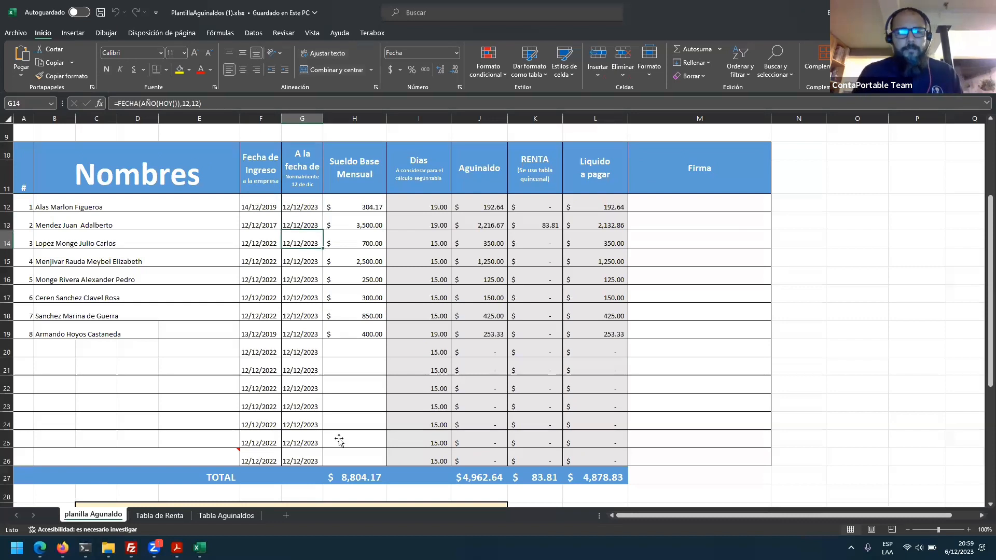
- Examine the employee names and the first employee's hire date and cut-off date in row 12
left_click(102, 208)
left_click(143, 277)
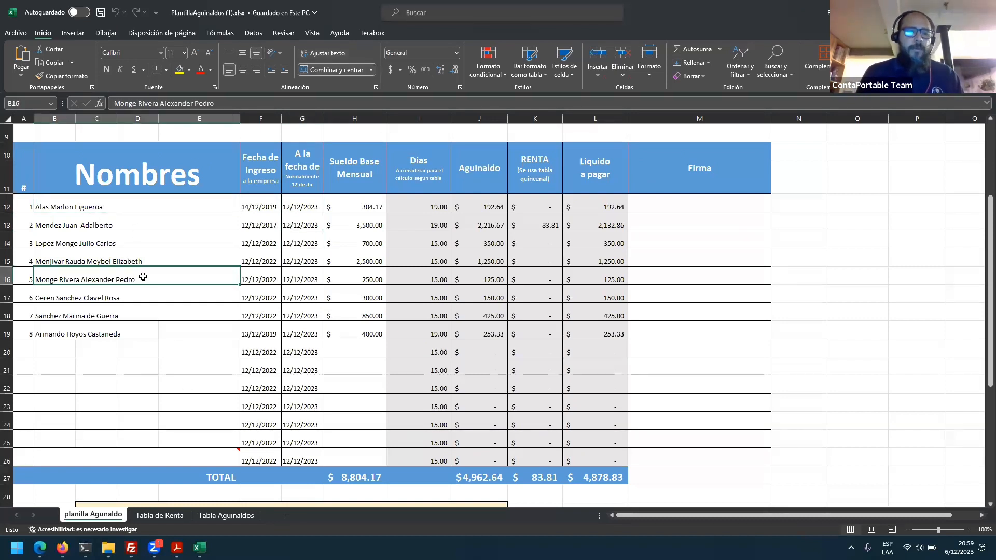
left_click(272, 208)
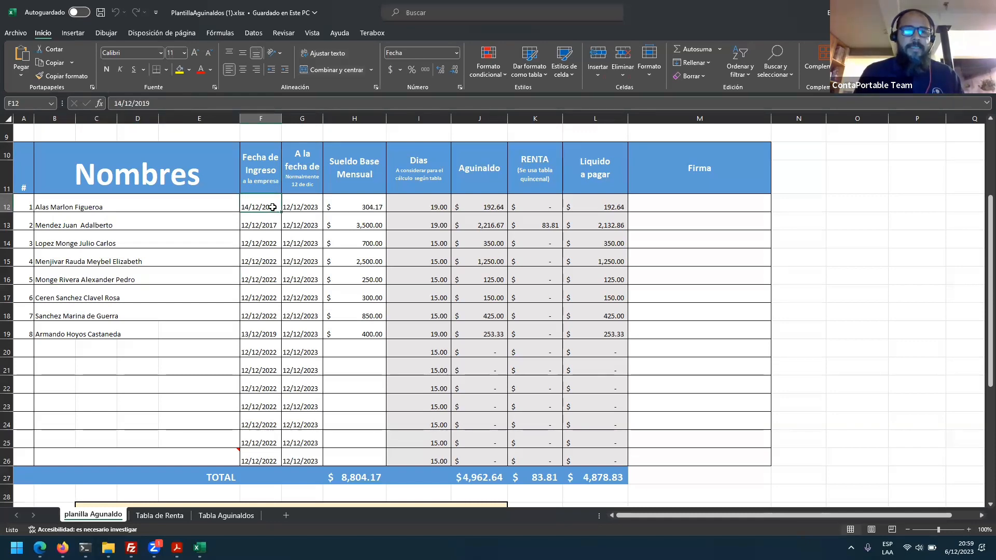
left_click(106, 208)
key("Right")
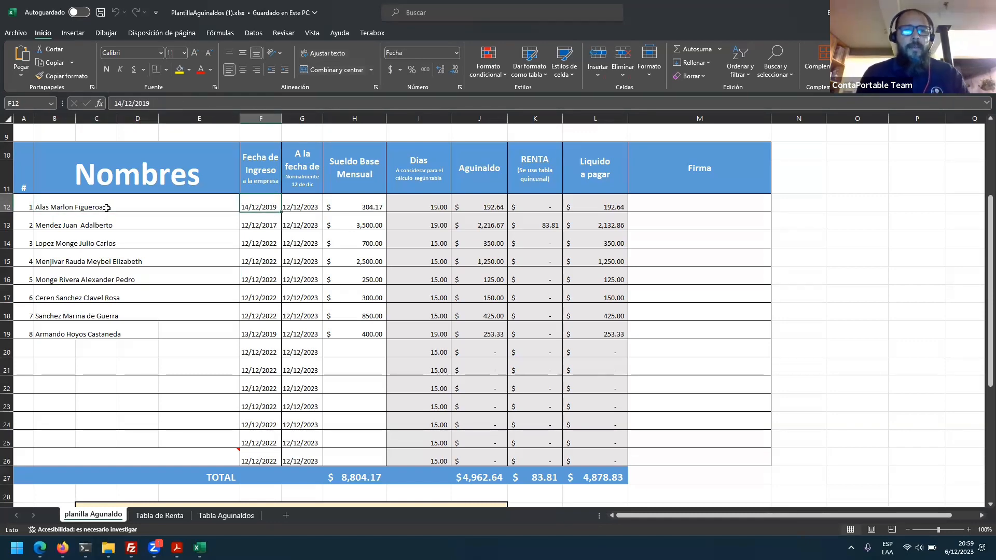
left_click(268, 211)
double_click(268, 207)
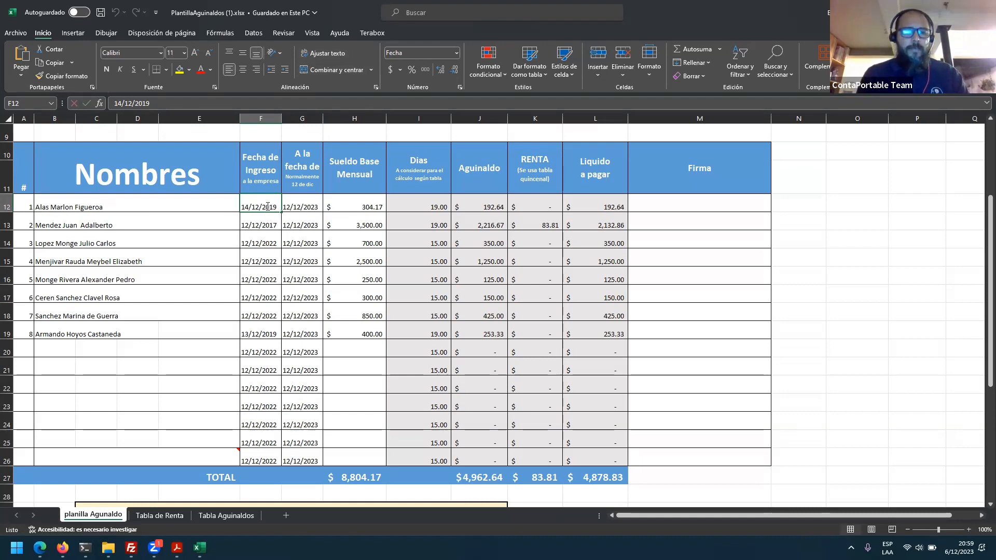
key("Escape")
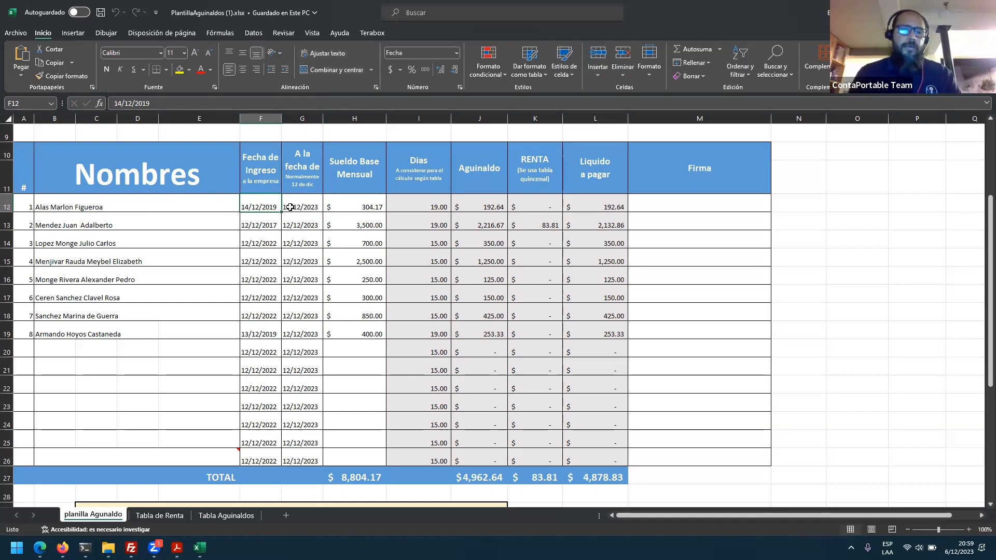
left_click(290, 207)
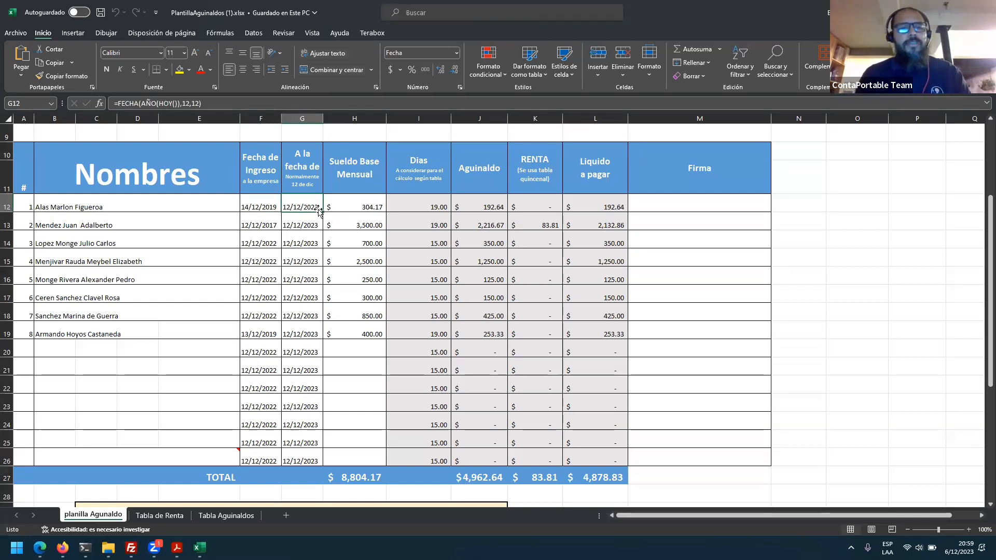
- Set the first employee's monthly base salary in H12 to 700
left_click(374, 211)
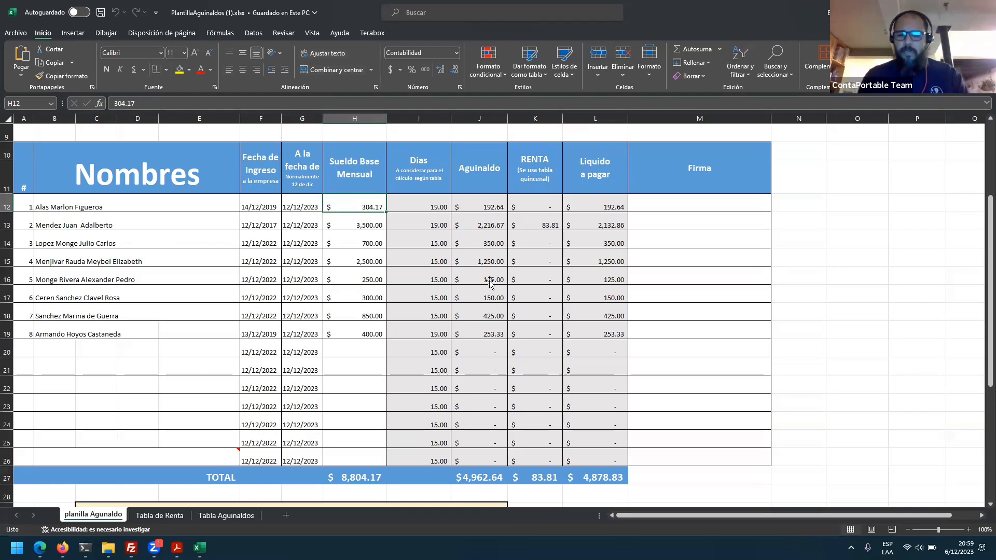
type("700")
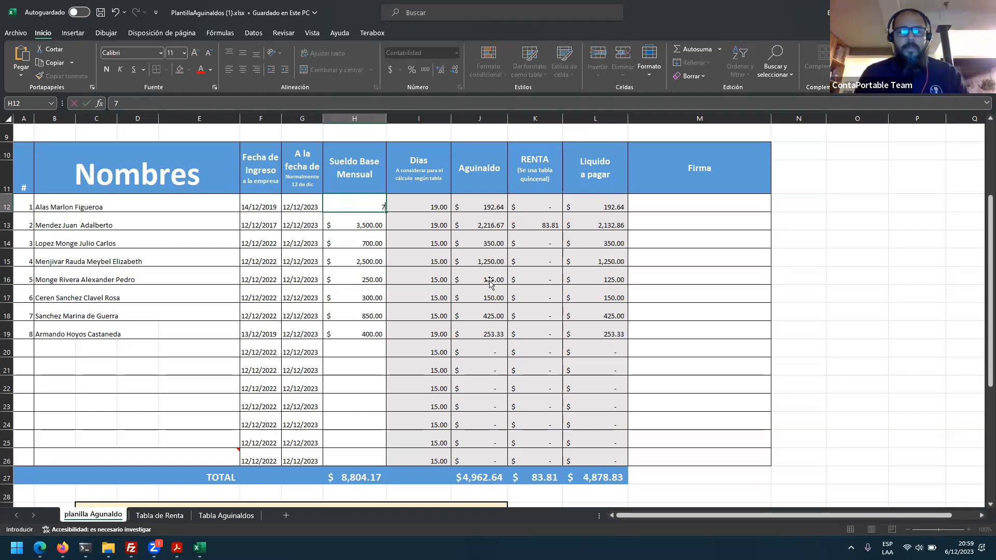
key("Return")
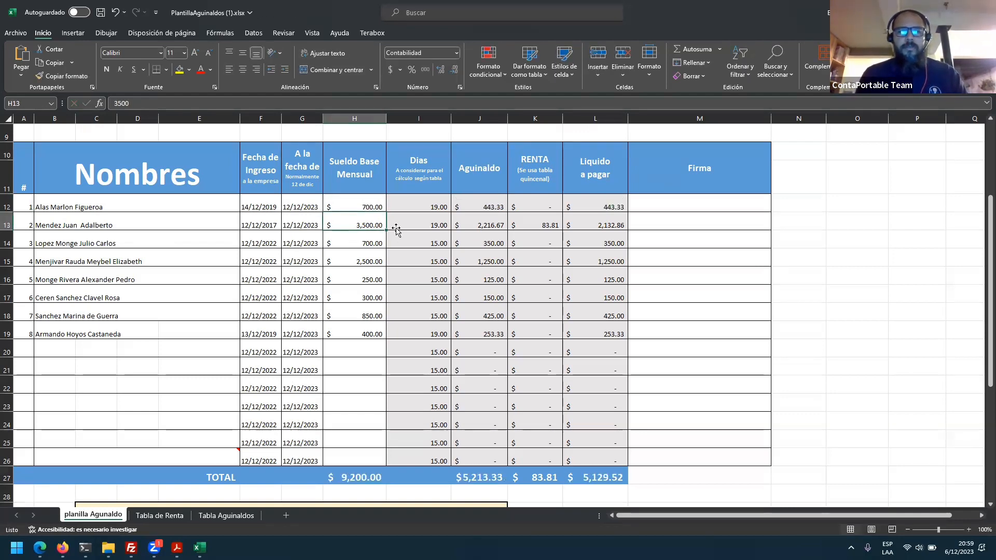
- Inspect the first employee's days, aguinaldo, RENTA and net pay formulas in row 12
left_click(413, 210)
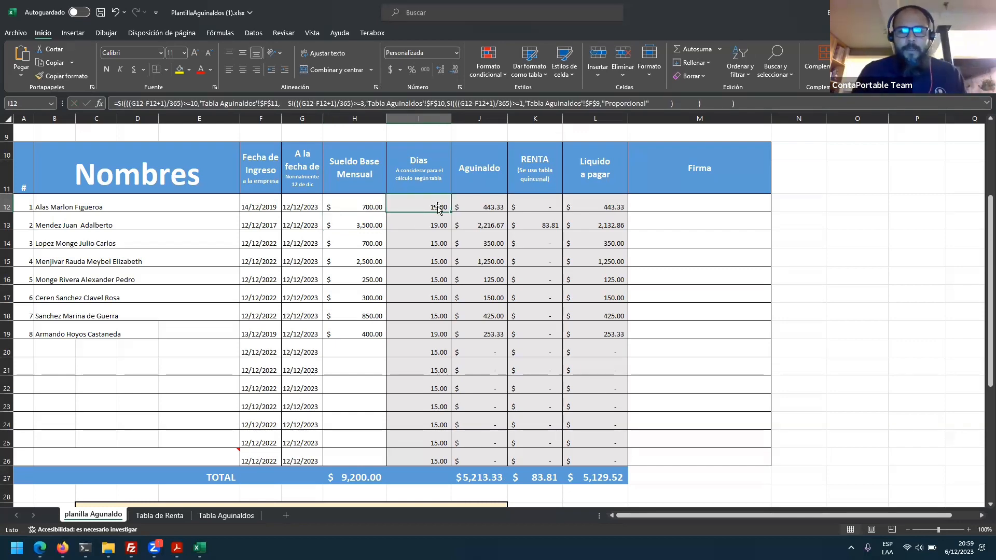
left_click(469, 210)
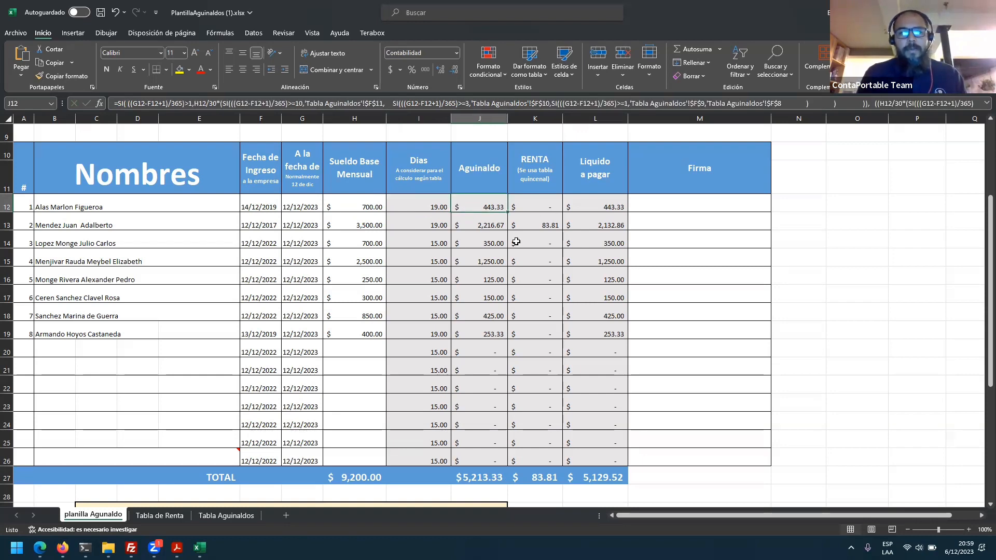
left_click(545, 208)
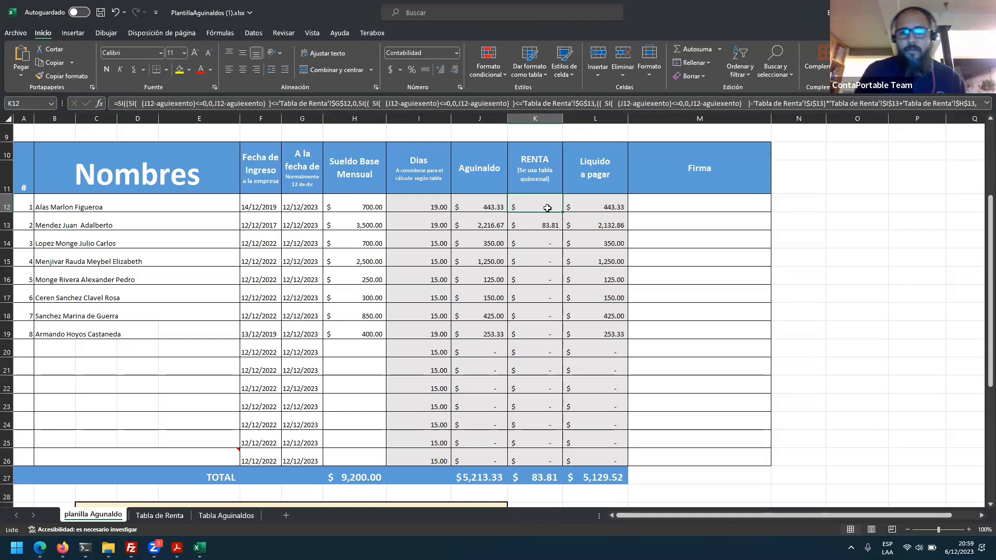
left_click(590, 208)
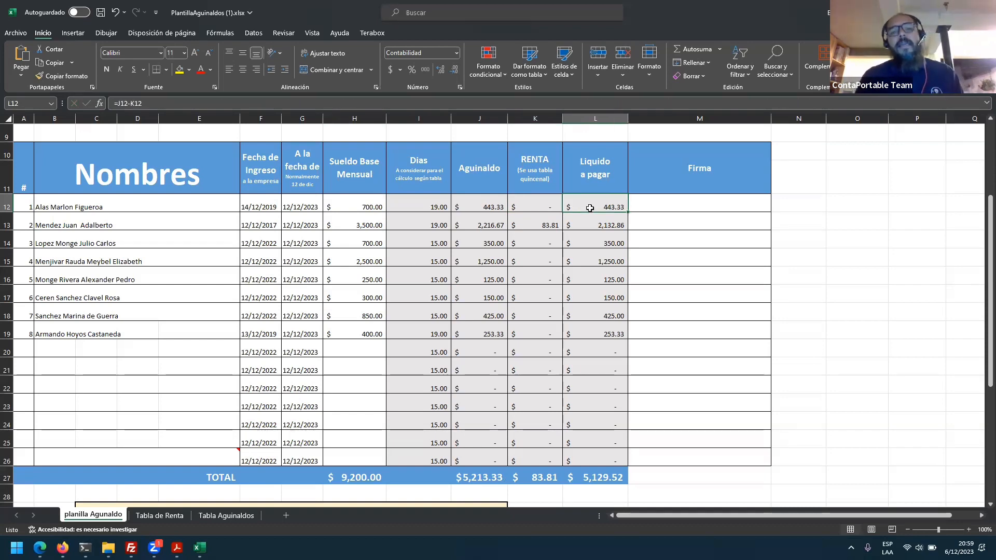
left_click(481, 208)
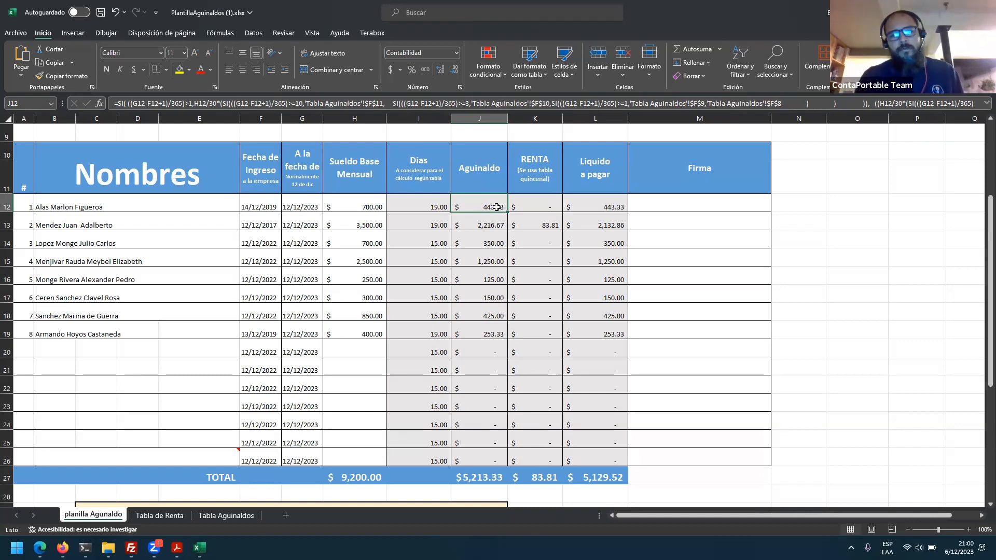
left_click(537, 207)
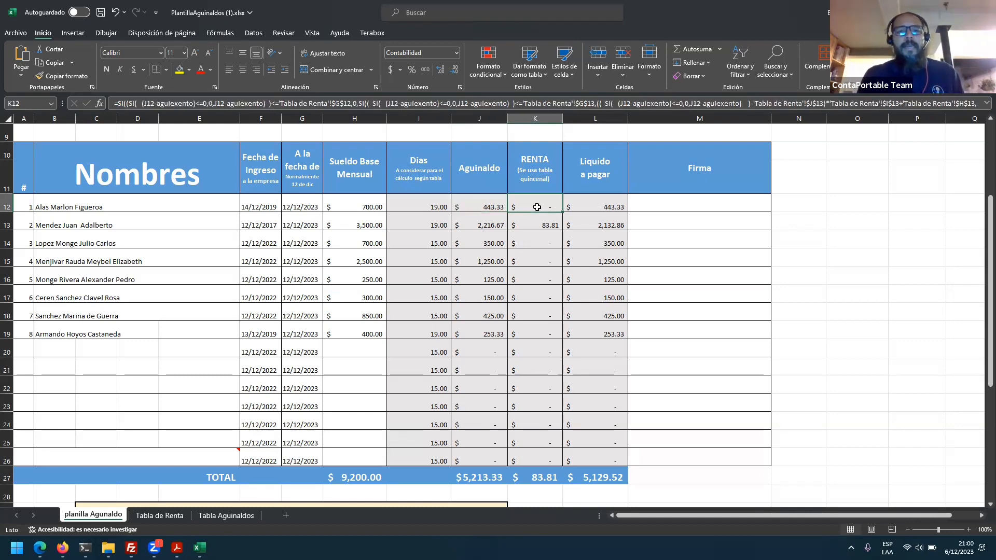
left_click(594, 207)
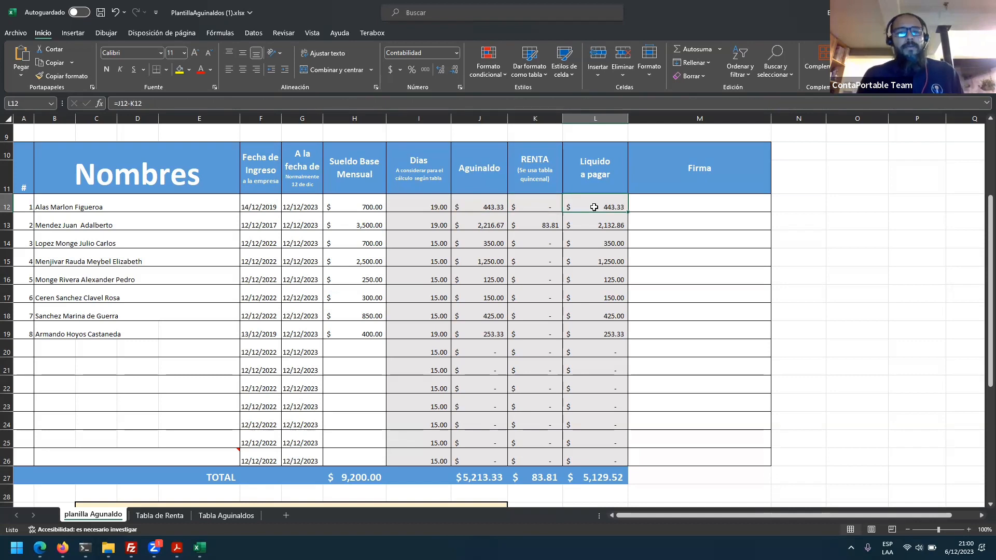
- Review the second employee's name, dates, base salary, aguinaldo and RENTA cells in row 13
left_click(354, 226)
left_click(76, 228)
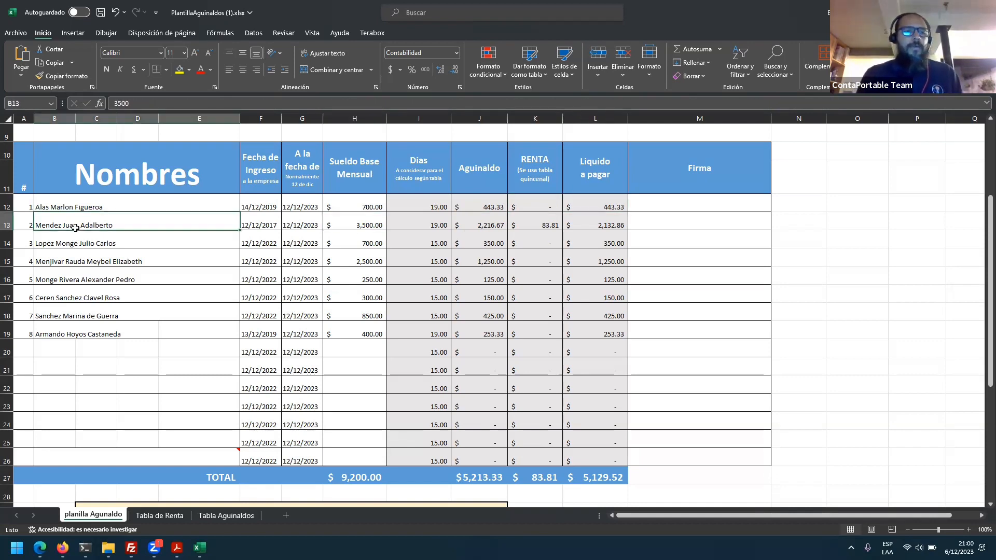
left_click(273, 226)
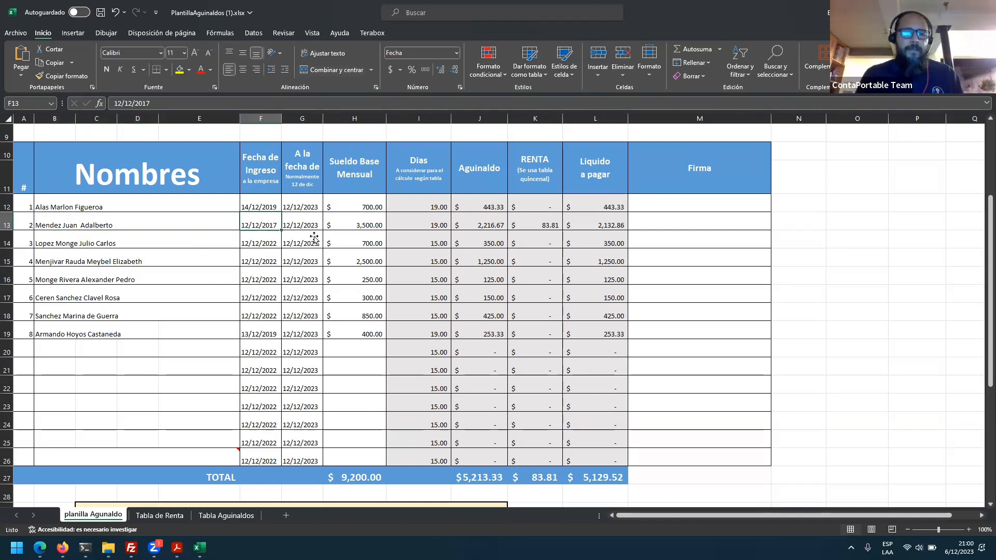
left_click(297, 226)
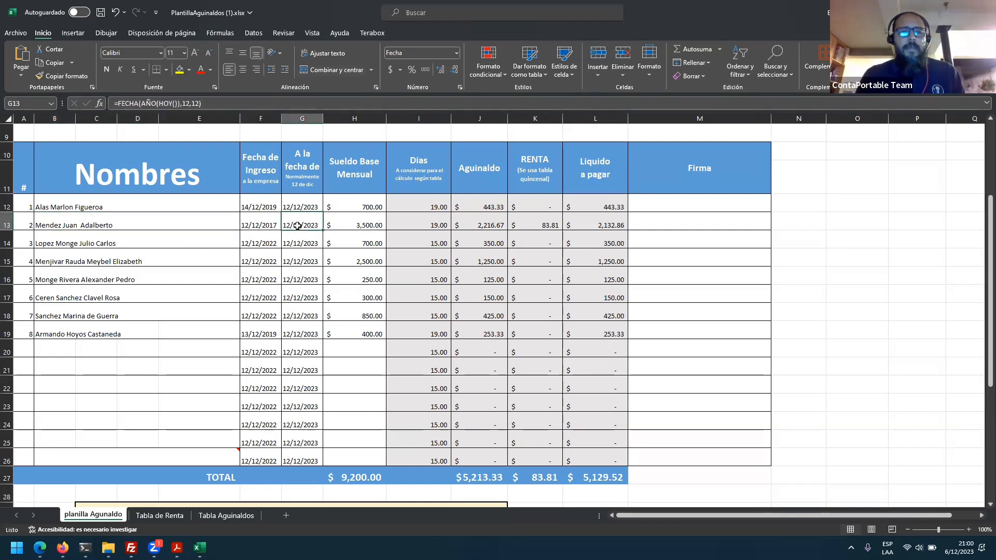
left_click(354, 226)
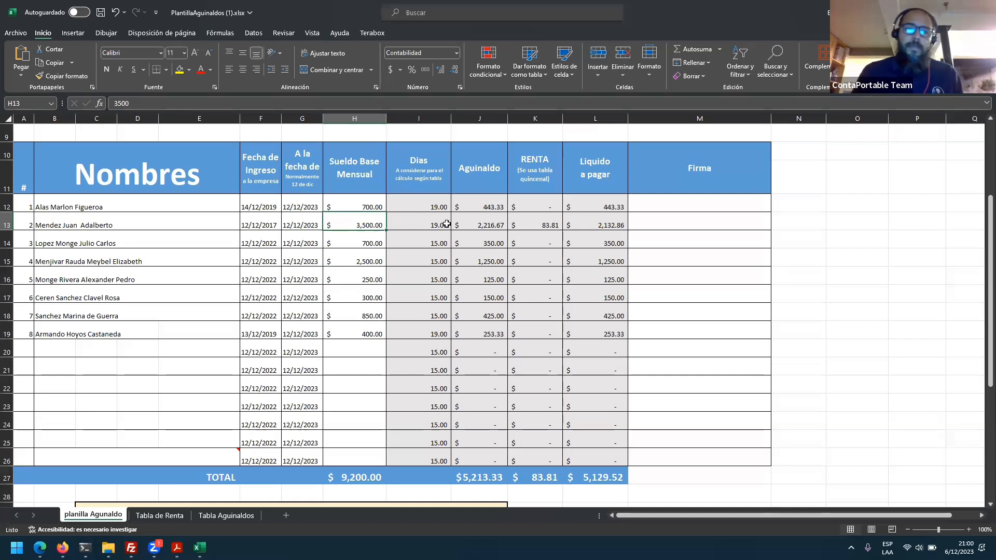
left_click(493, 226)
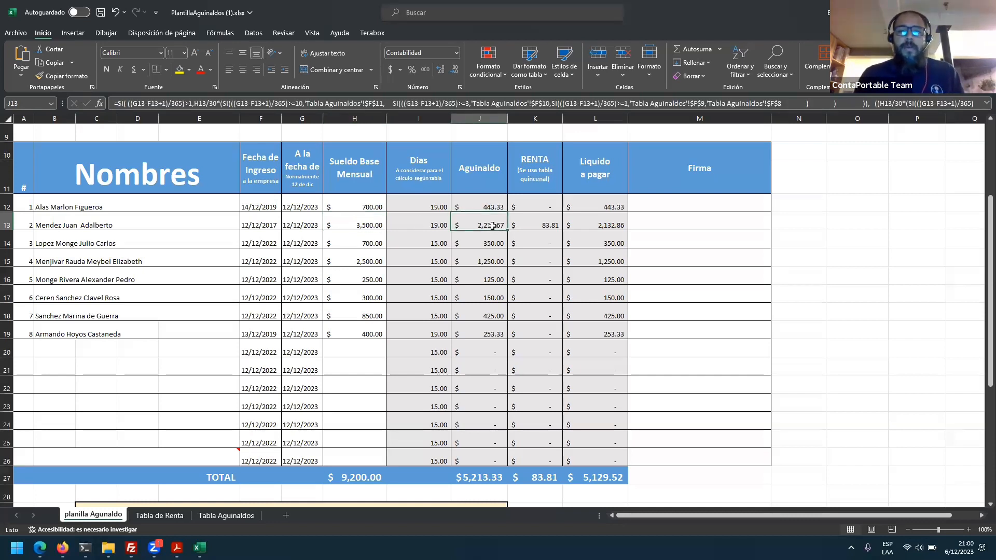
left_click(546, 229)
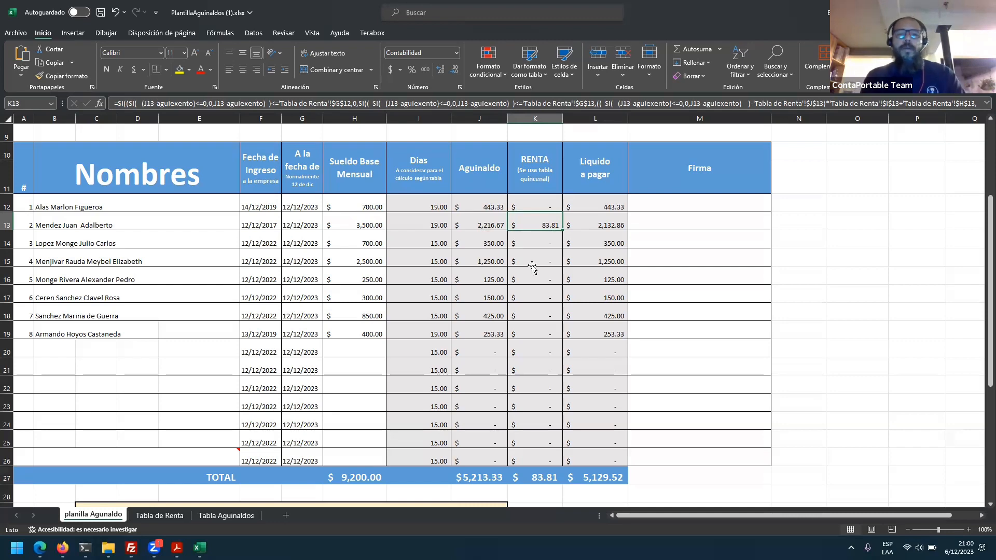
- Switch to the Edge window showing the online PlantillaAguinaldos.xlsx workbook
key("alt+Tab")
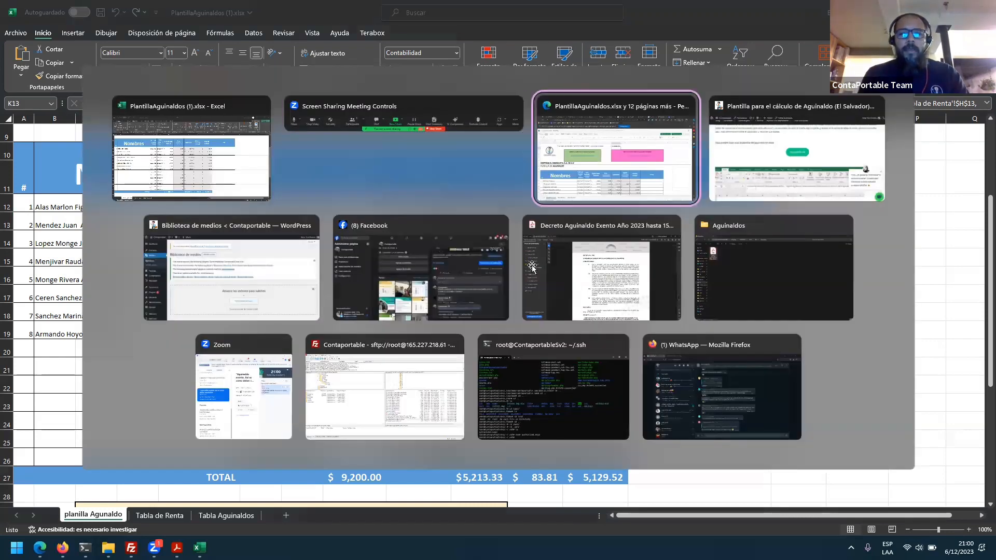
key("alt+shift+Tab")
key("alt+Tab")
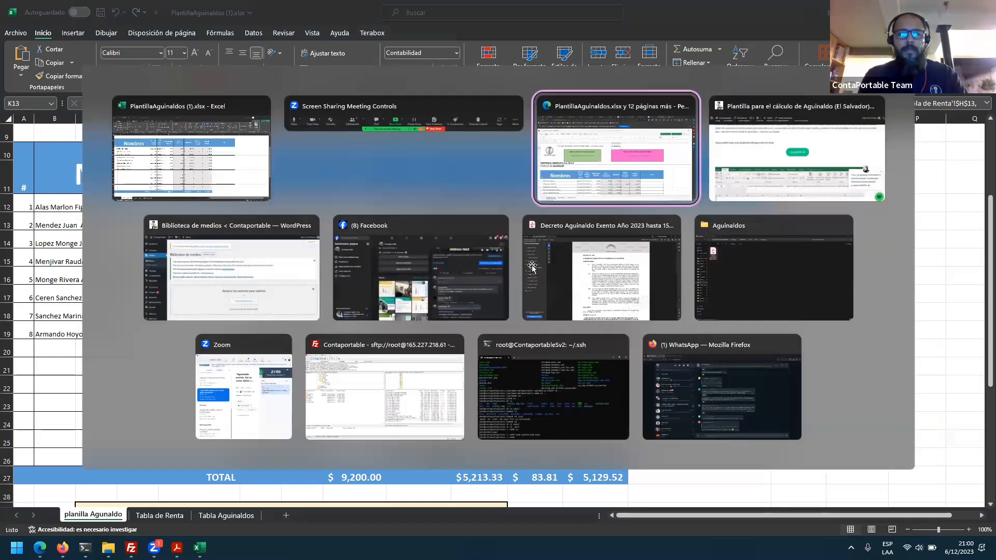
key("alt+shift+Tab")
key("alt+Tab")
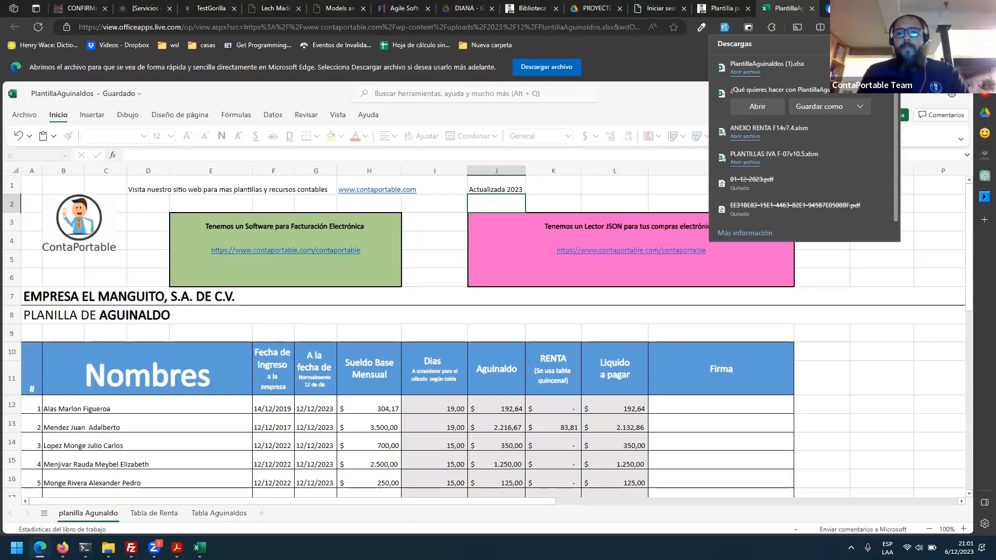
- Close the online workbook tab and return to the contaportable.com aguinaldo-en-el-salvador article in the browser
left_click(812, 8)
left_click(812, 9)
left_click(732, 12)
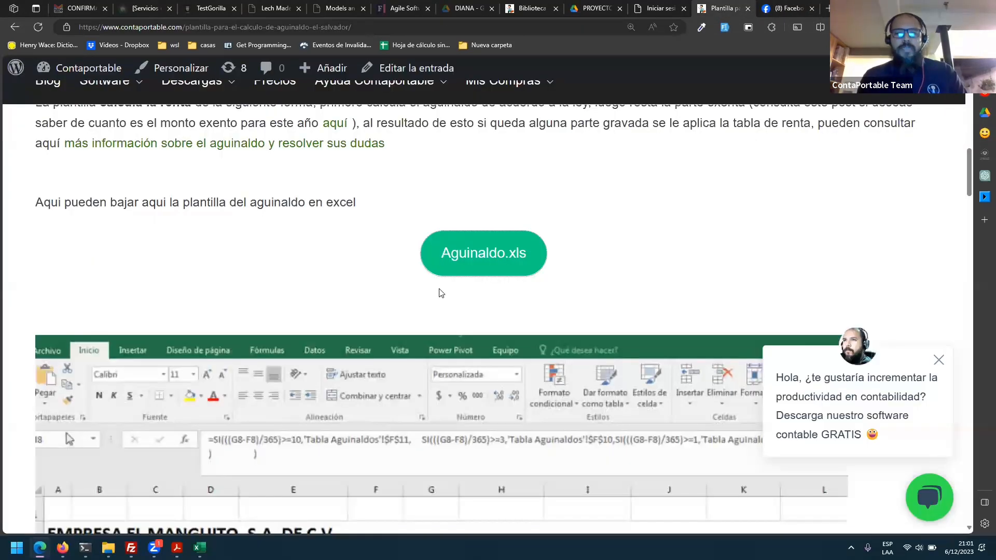
left_click(430, 273)
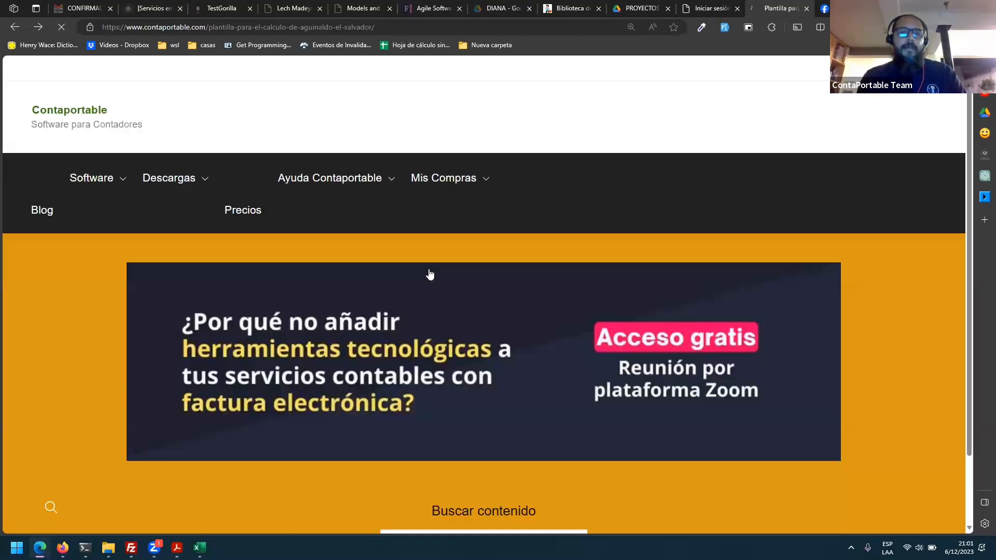
scroll(430, 274, "up", 10)
scroll(430, 273, "up", 3)
scroll(429, 273, "down", 10)
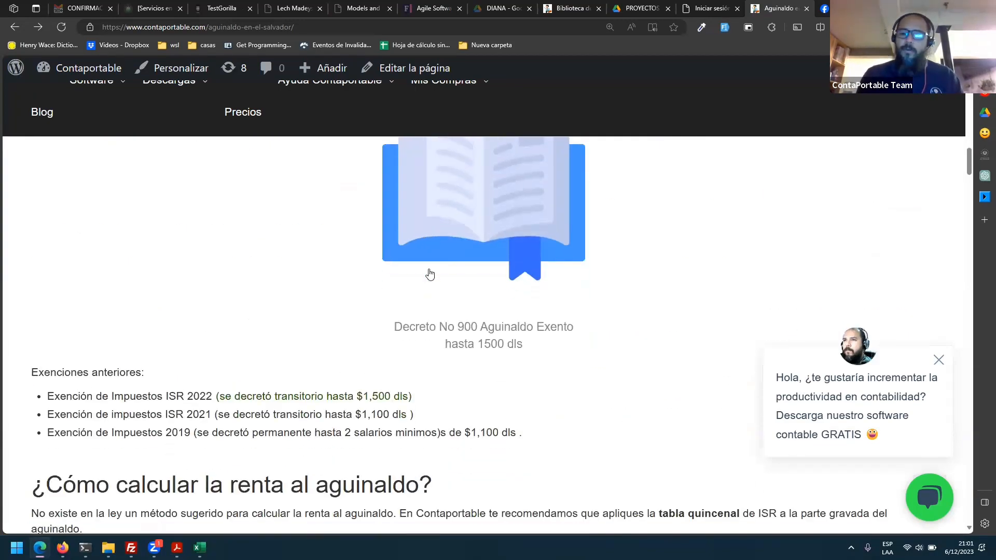
- Zoom out the article and find the "¿Que Tabla aplicar al aguinaldo?" section, highlighting its heading and introductory sentence
key("ctrl+minus")
key("ctrl+minus")
scroll(429, 273, "down", 2)
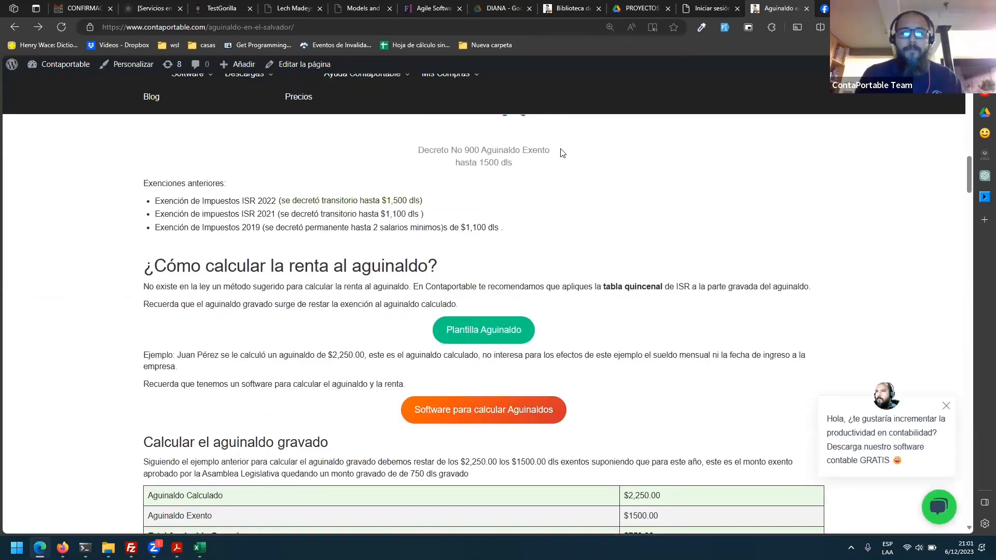
scroll(518, 269, "down", 2)
scroll(518, 268, "down", 5)
scroll(517, 269, "down", 1)
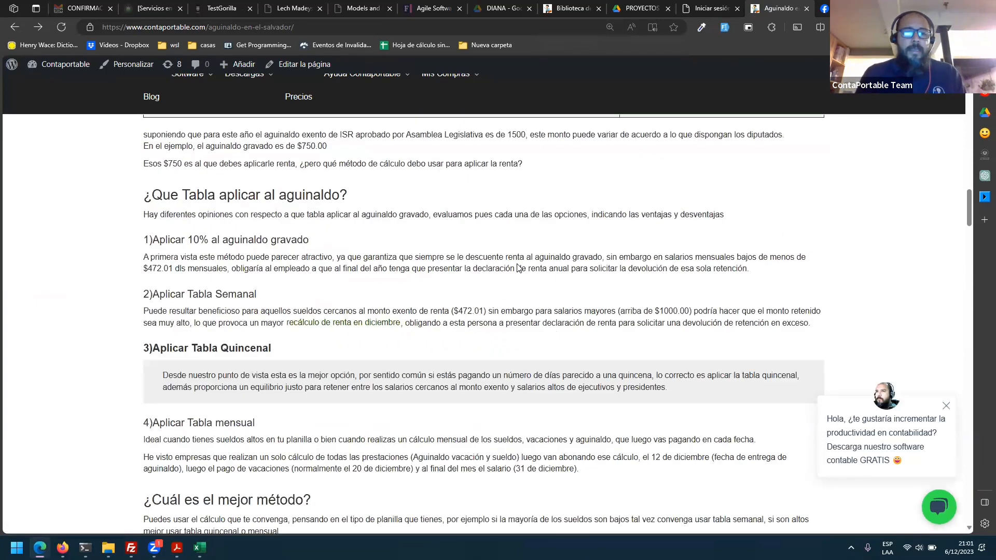
double_click(255, 201)
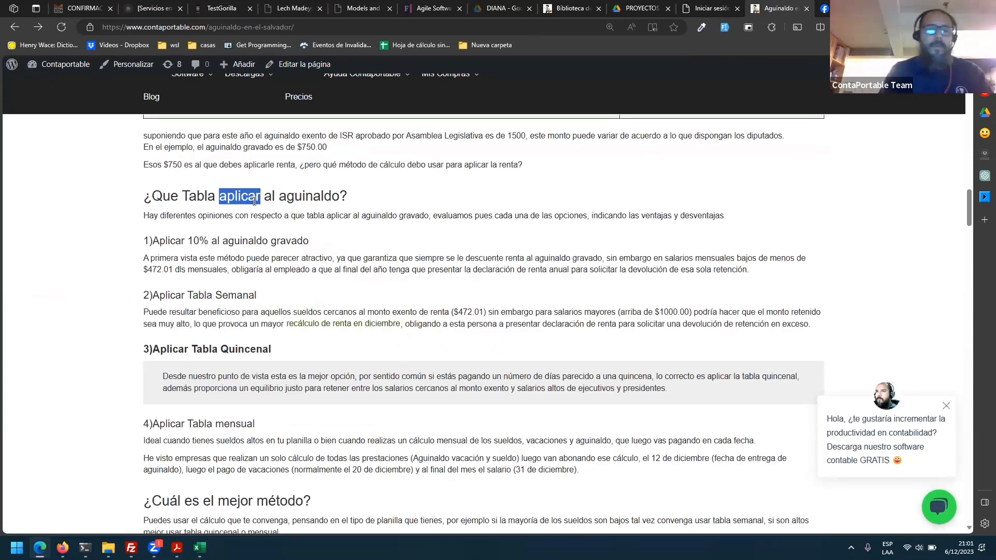
triple_click(254, 200)
triple_click(241, 217)
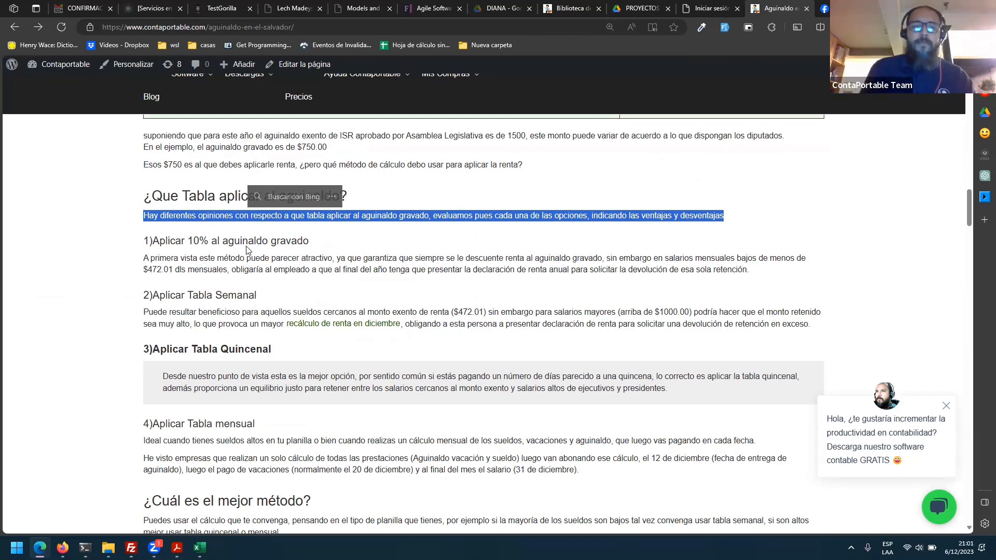
- Switch to the Excel workbook and review the second employee's base salary, aguinaldo and RENTA cells in row 13
key("alt+Tab")
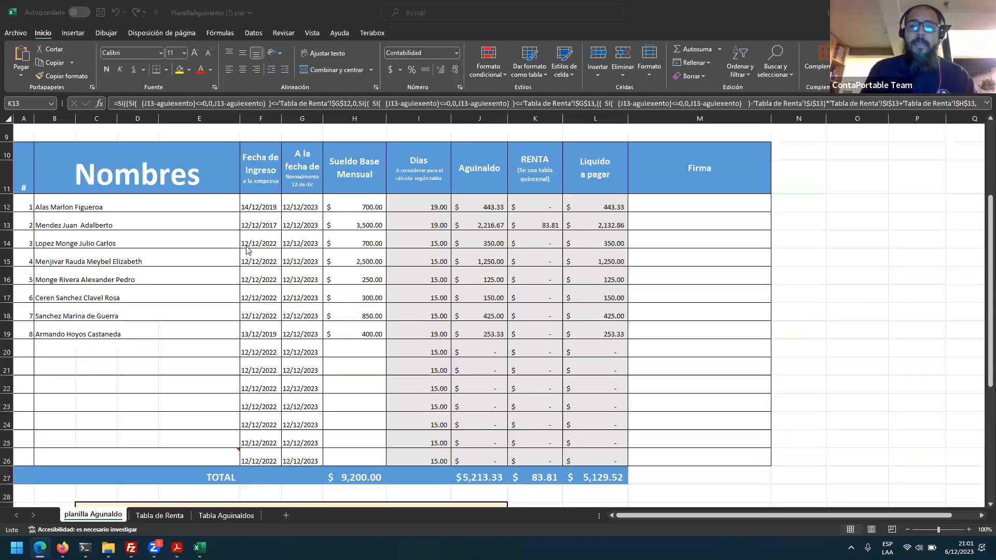
left_click(371, 229)
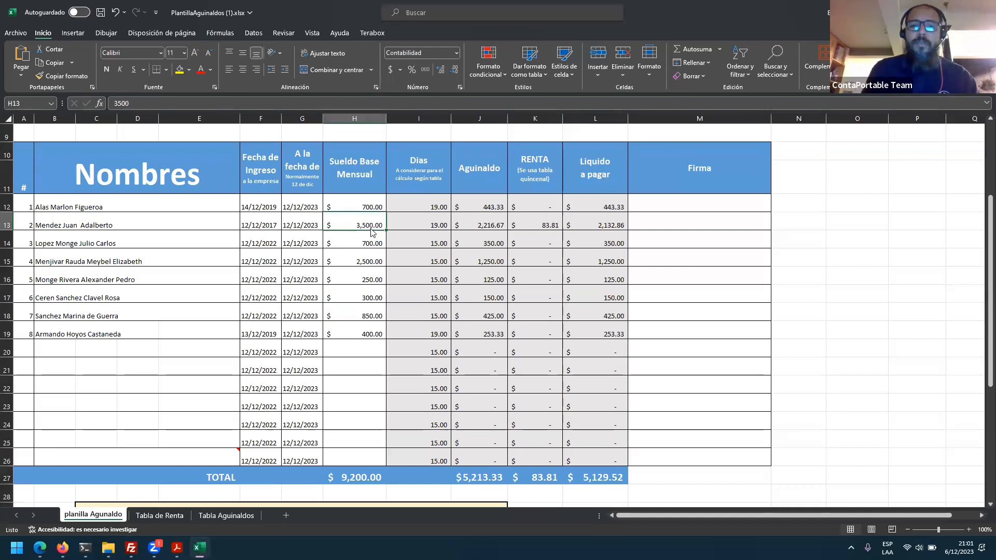
left_click(499, 226)
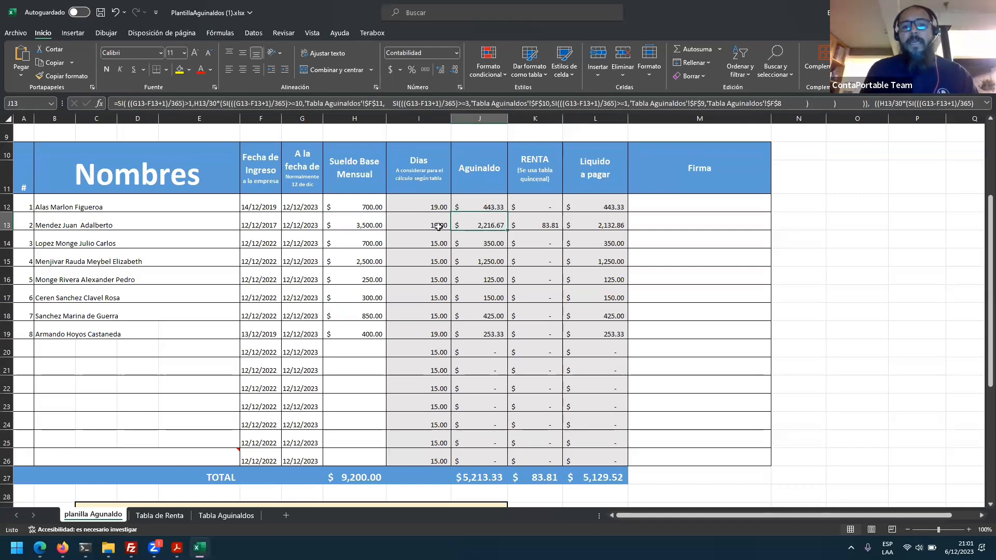
left_click(553, 227)
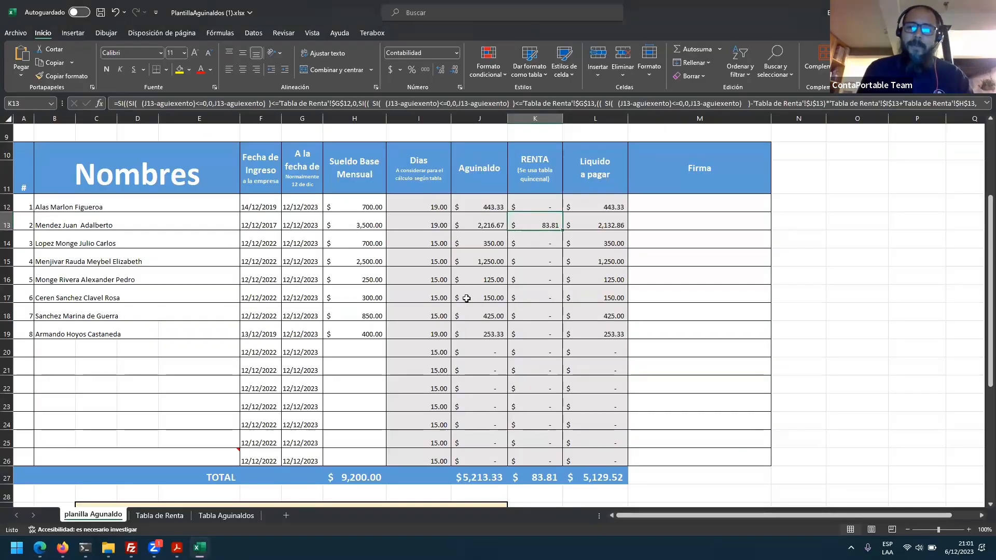
- Switch back to the article in Edge and examine option 1, "Aplicar 10% al aguinaldo gravado", highlighting its heading and explanation
key("alt+Tab")
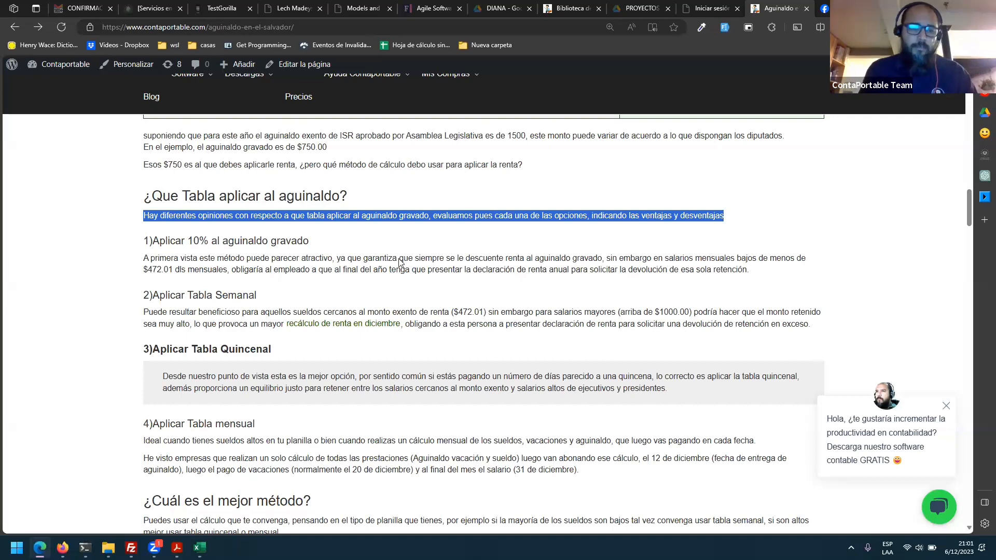
left_click(338, 272)
left_click_drag(338, 272, 336, 259)
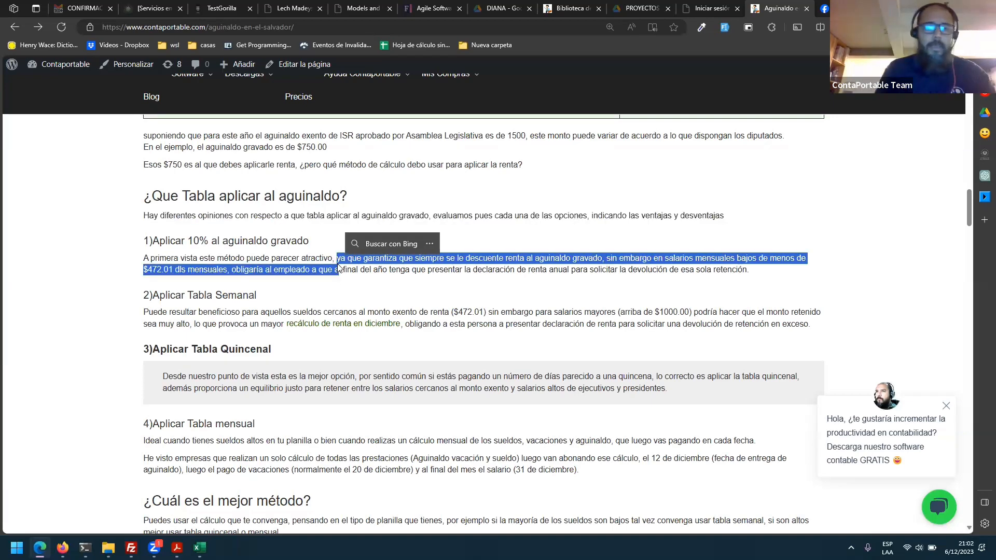
triple_click(256, 240)
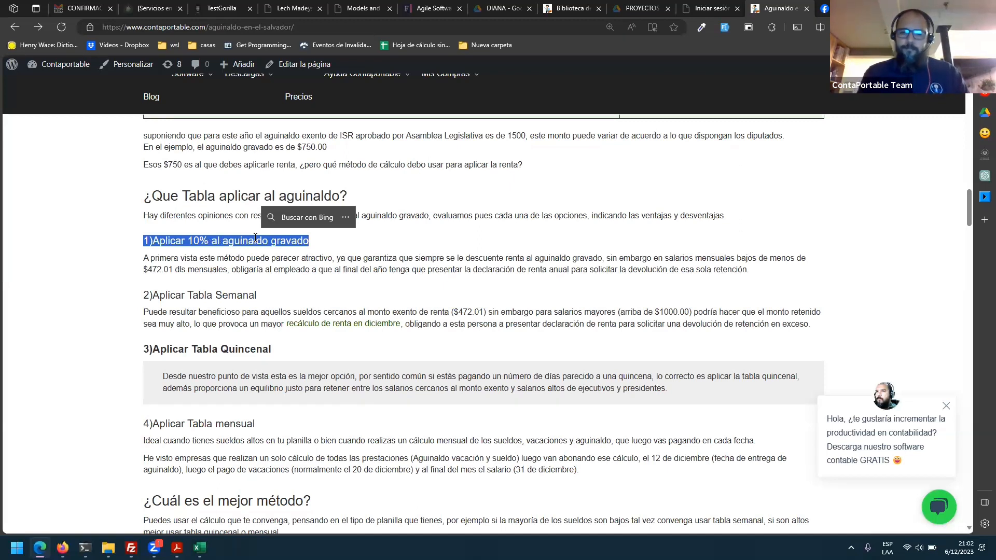
left_click(207, 245, "shift")
triple_click(207, 245)
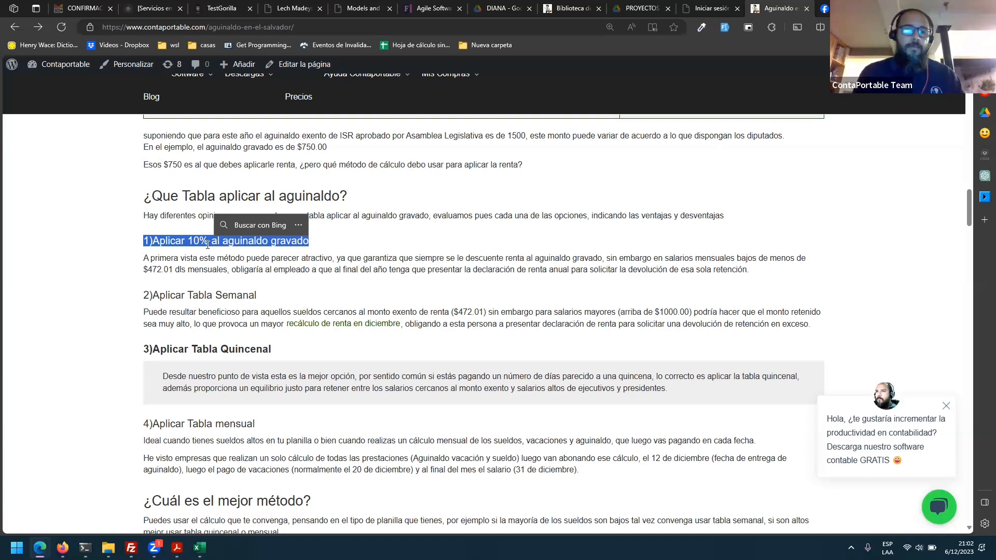
triple_click(254, 274)
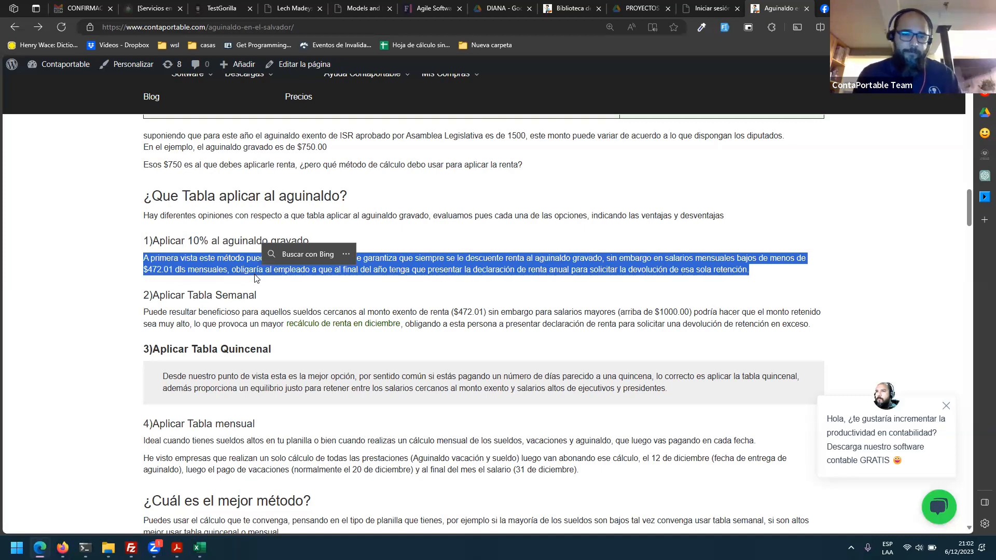
left_click(380, 283)
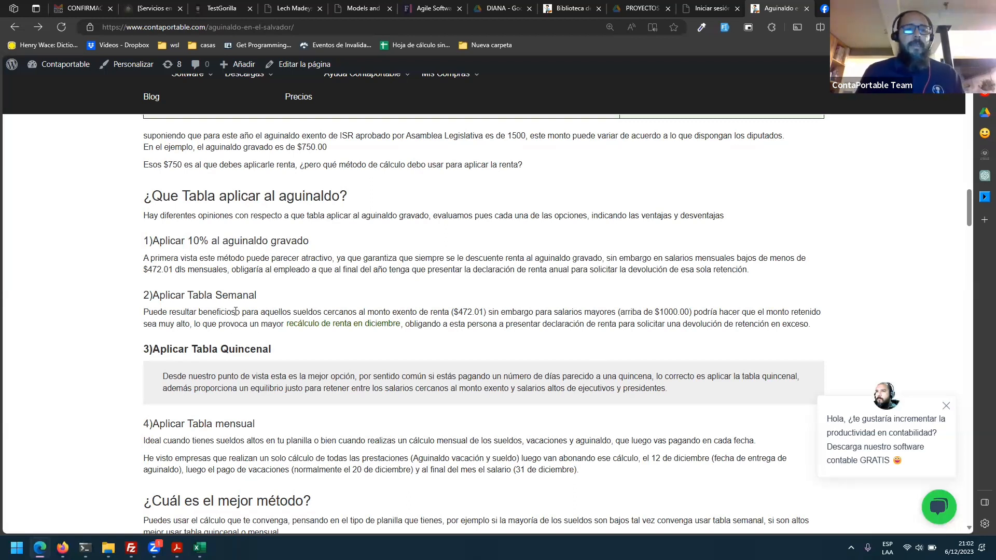
- Examine option 2, "Aplicar Tabla Semanal", highlighting its heading and explanatory paragraph
double_click(218, 312)
triple_click(196, 294)
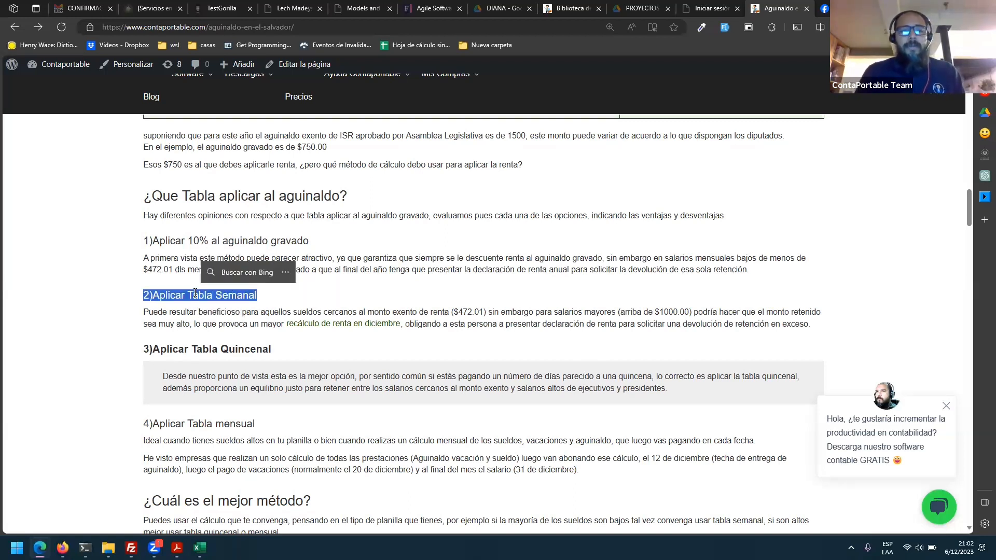
triple_click(469, 312)
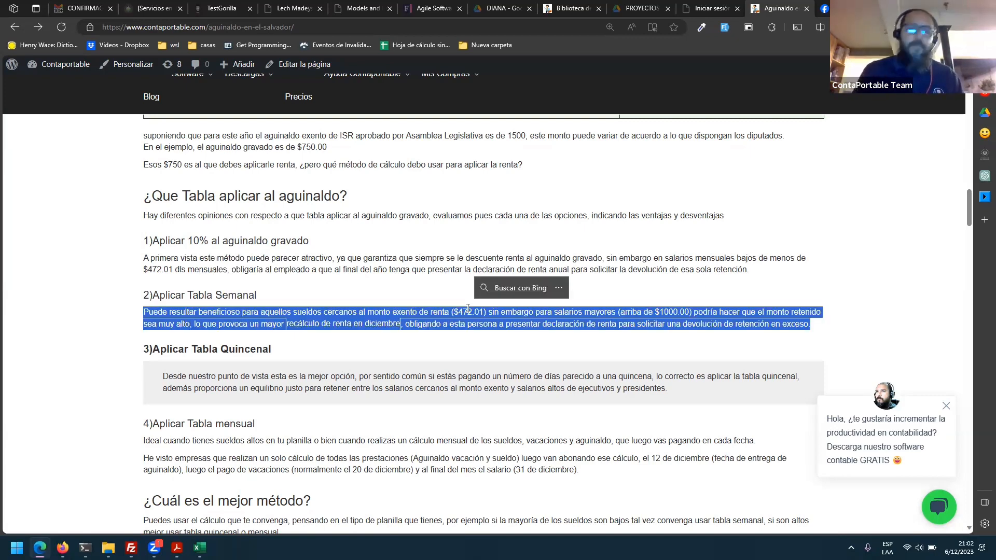
- Examine option 3, "Aplicar Tabla Quincenal", highlighting its heading and the explanation in the grey box
triple_click(239, 350)
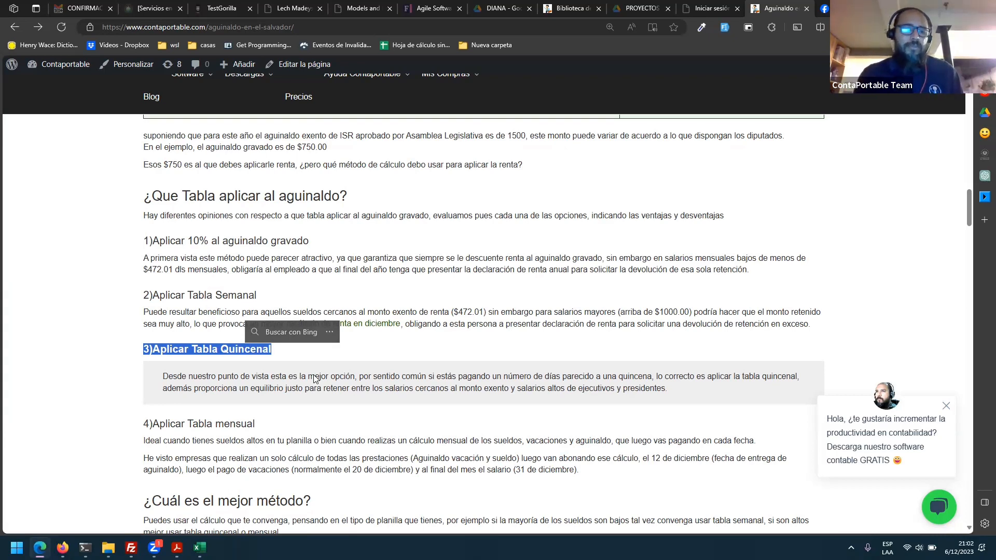
double_click(223, 353)
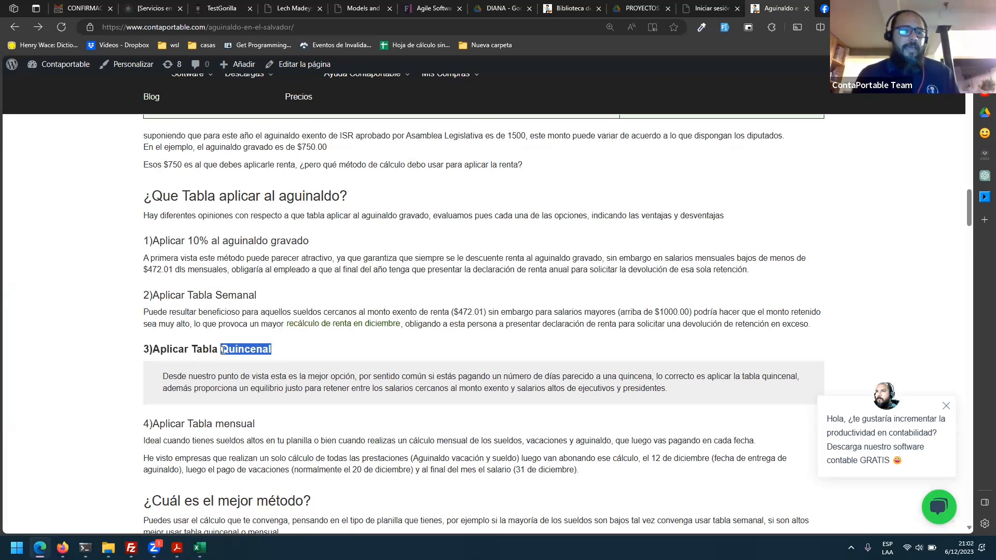
triple_click(363, 380)
scroll(566, 377, "down", 2)
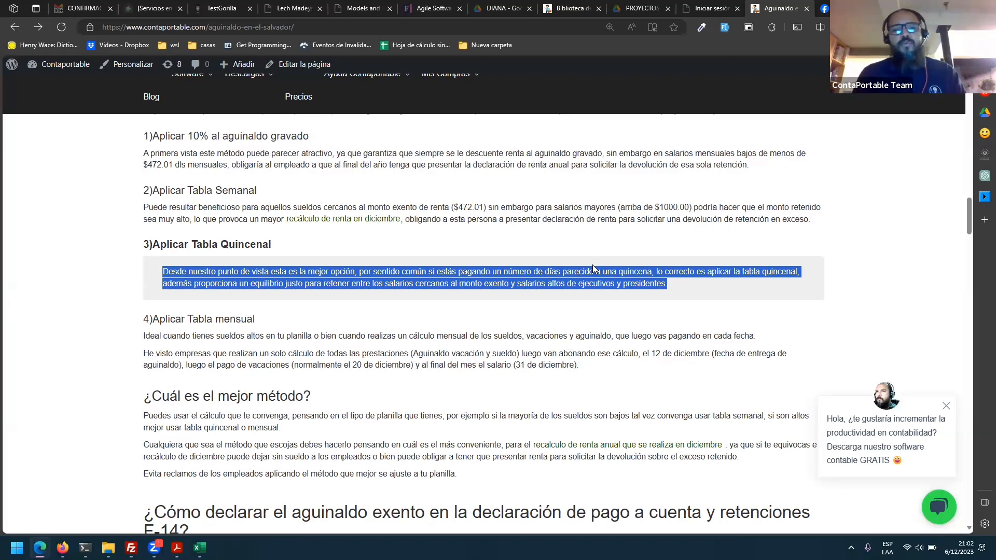
triple_click(251, 246)
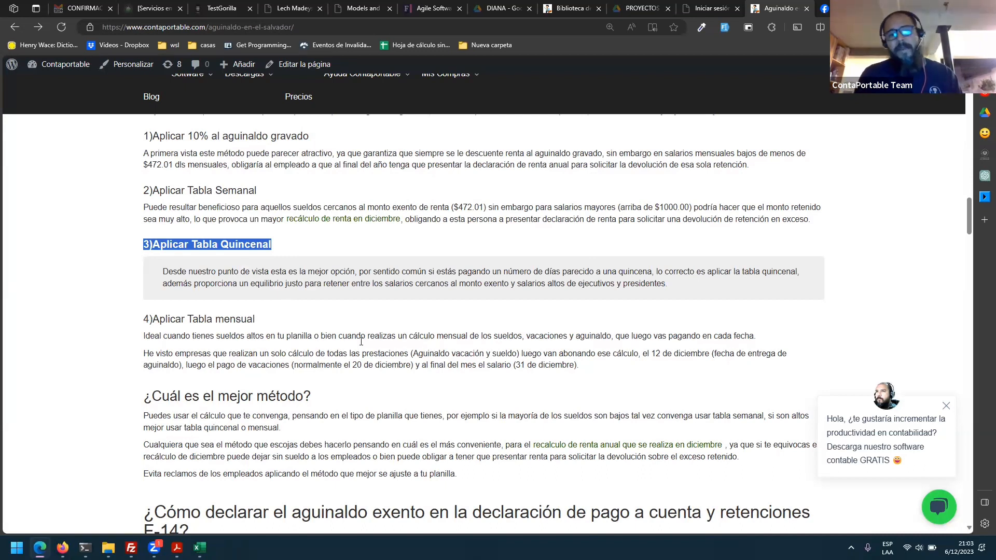
- Compare option 4, "Aplicar Tabla mensual", with the "Aplicar Tabla Quincenal" option by highlighting their headings
triple_click(236, 320)
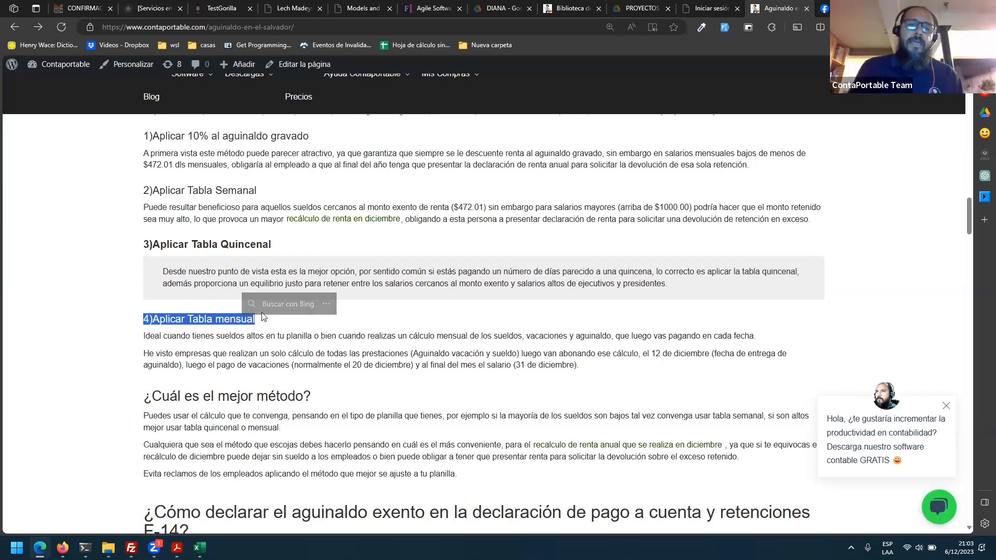
triple_click(209, 330)
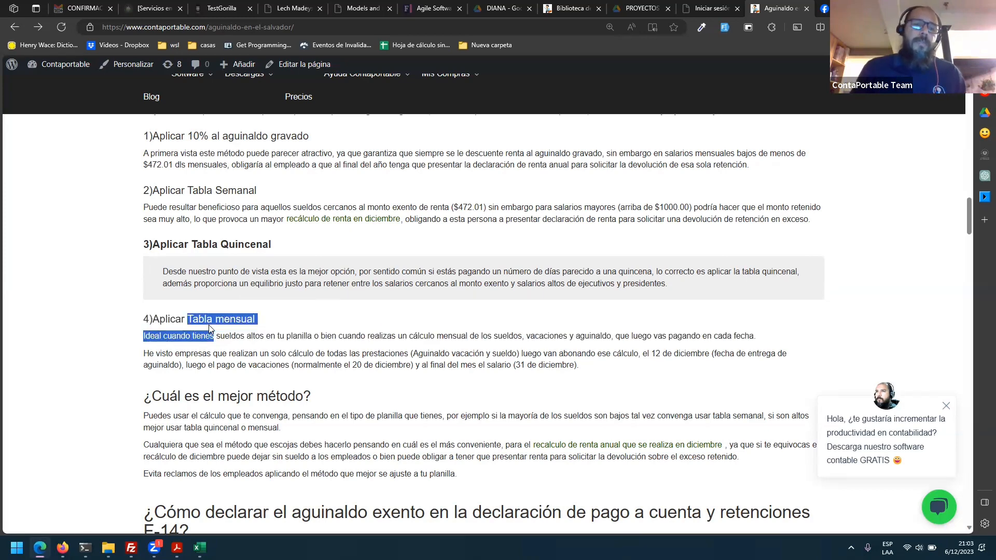
triple_click(209, 326)
left_click(269, 246)
triple_click(269, 246)
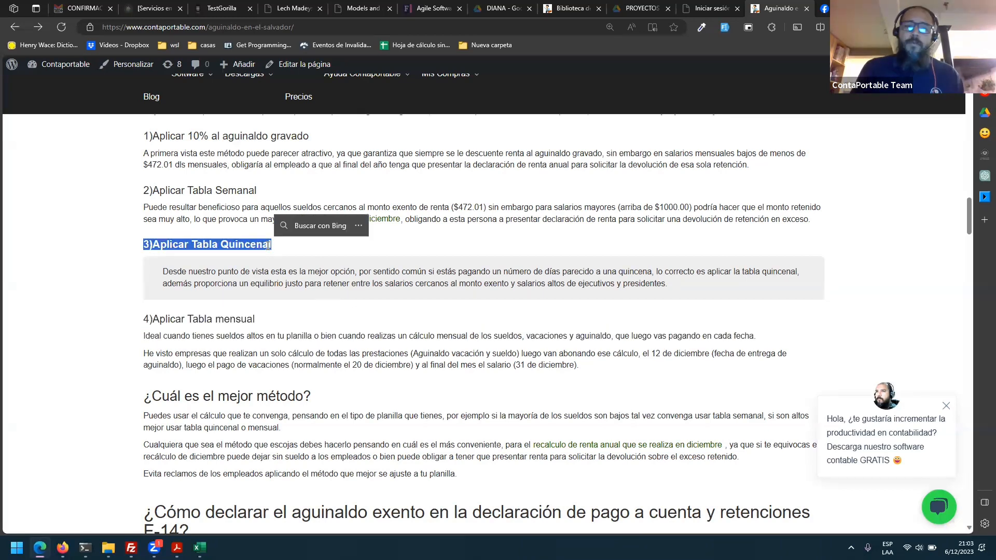
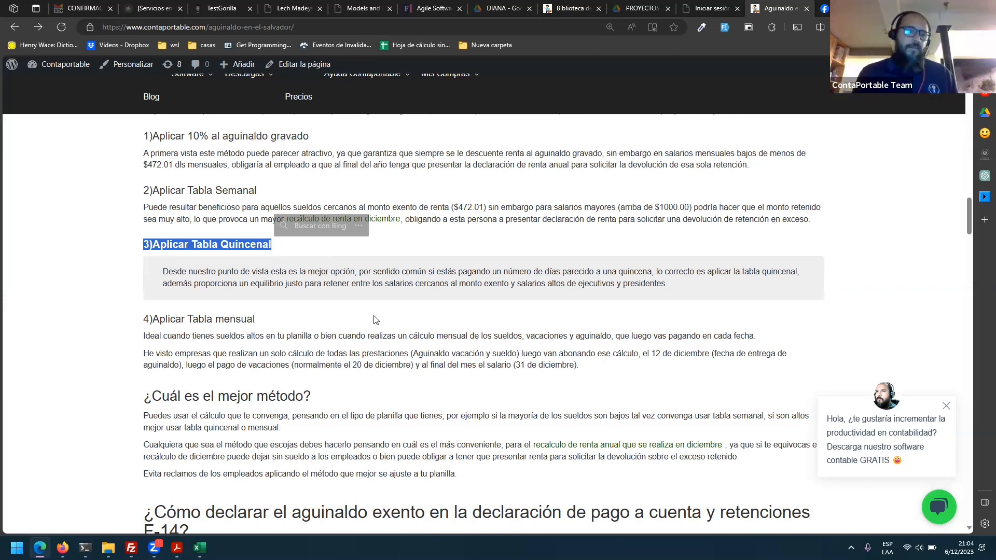
- Compare the weekly table, 10% and biweekly table options by highlighting each heading in turn
triple_click(221, 189)
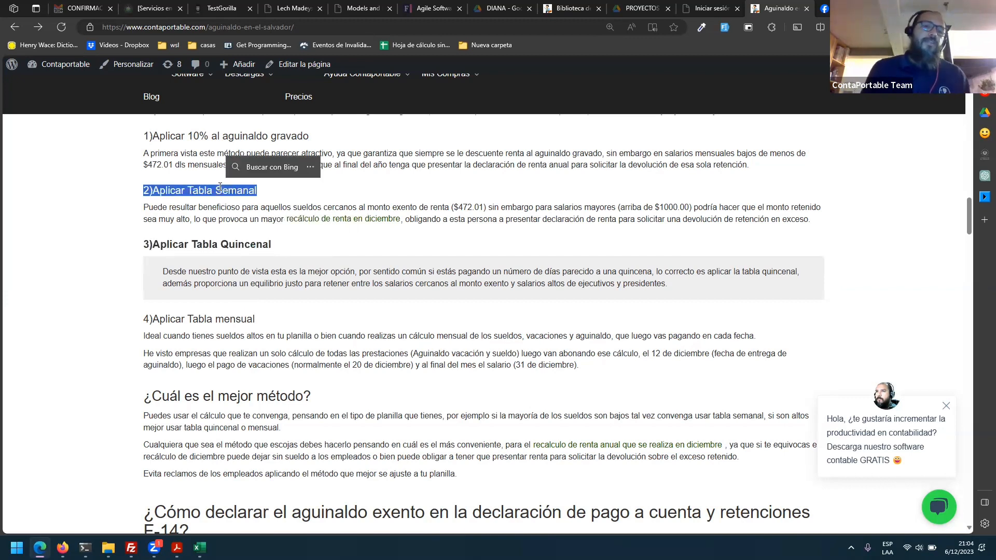
triple_click(200, 135)
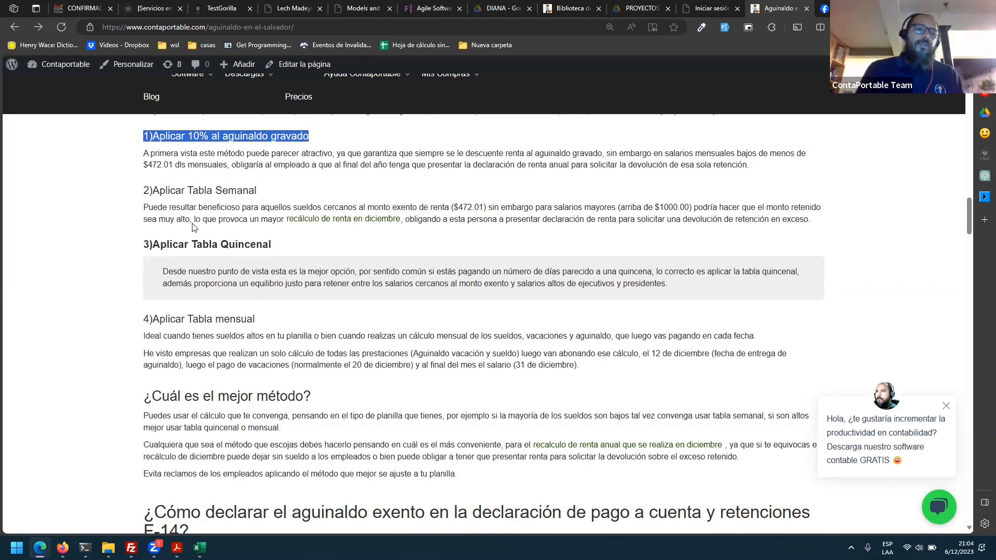
triple_click(209, 190)
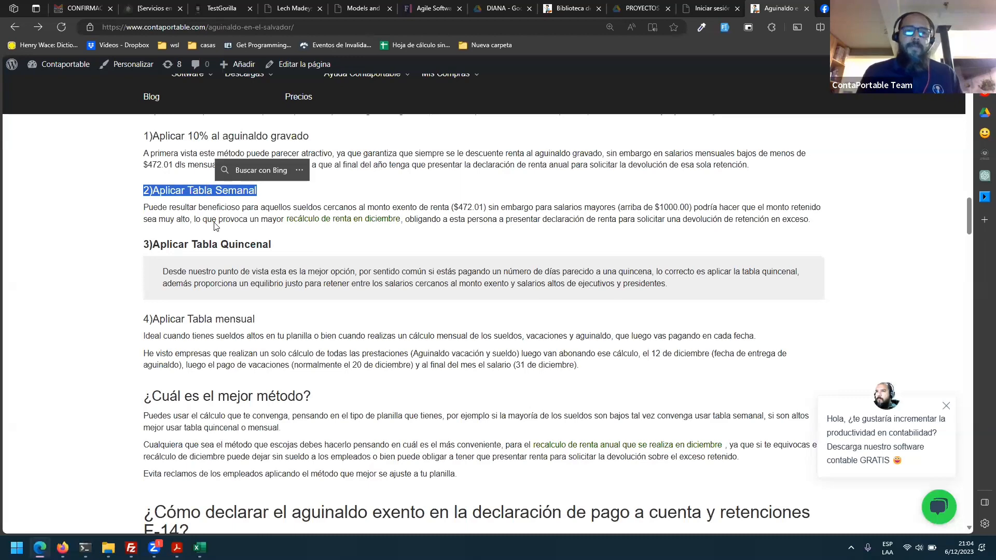
triple_click(212, 246)
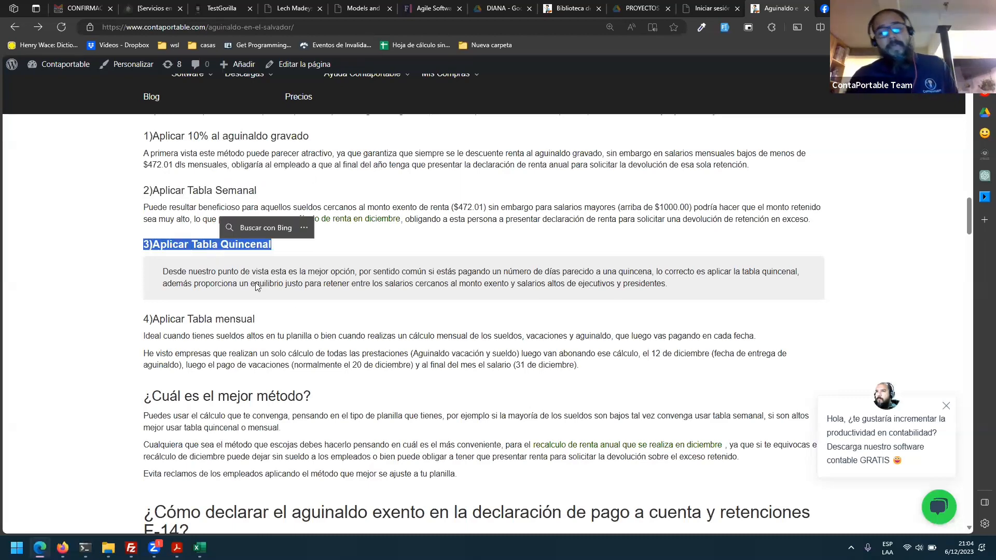
- Review the section on declaring the exempt aguinaldo in form F-14, highlighting its heading, and return to the table options
scroll(298, 311, "down", 7)
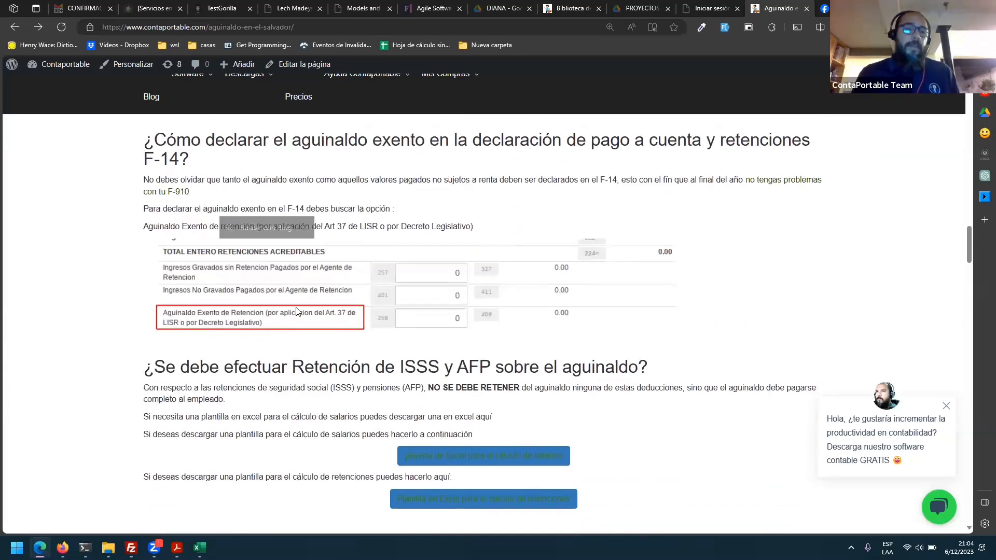
triple_click(328, 126)
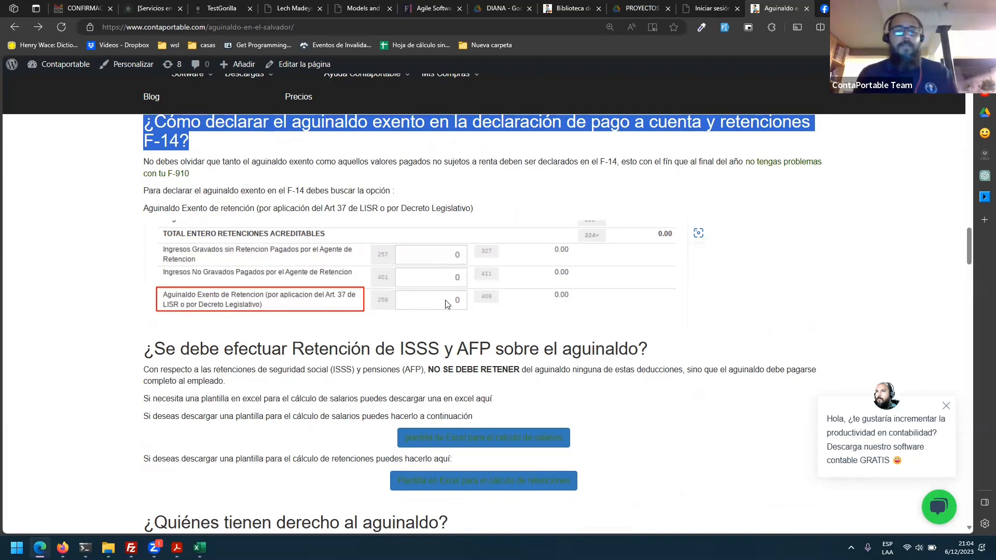
scroll(298, 261, "up", 2)
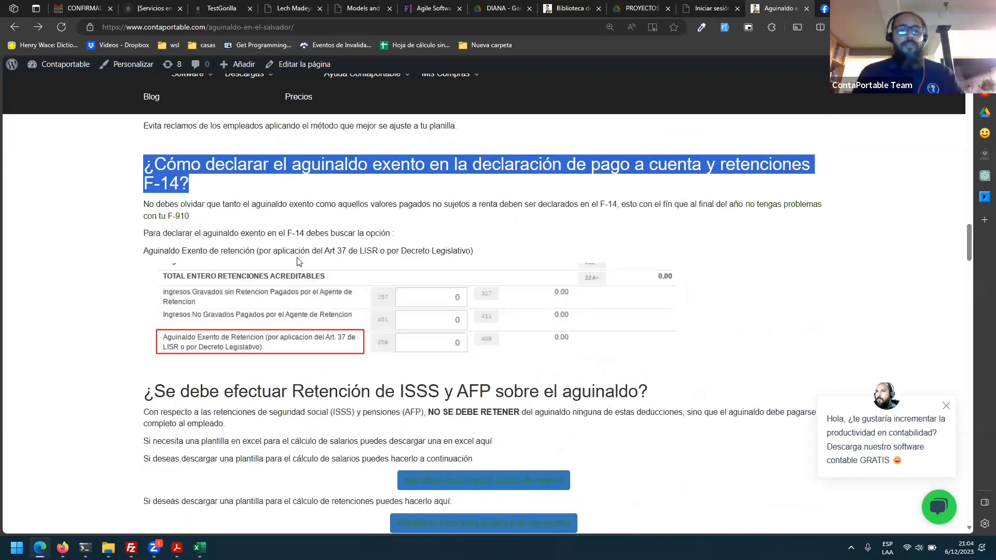
scroll(299, 262, "up", 6)
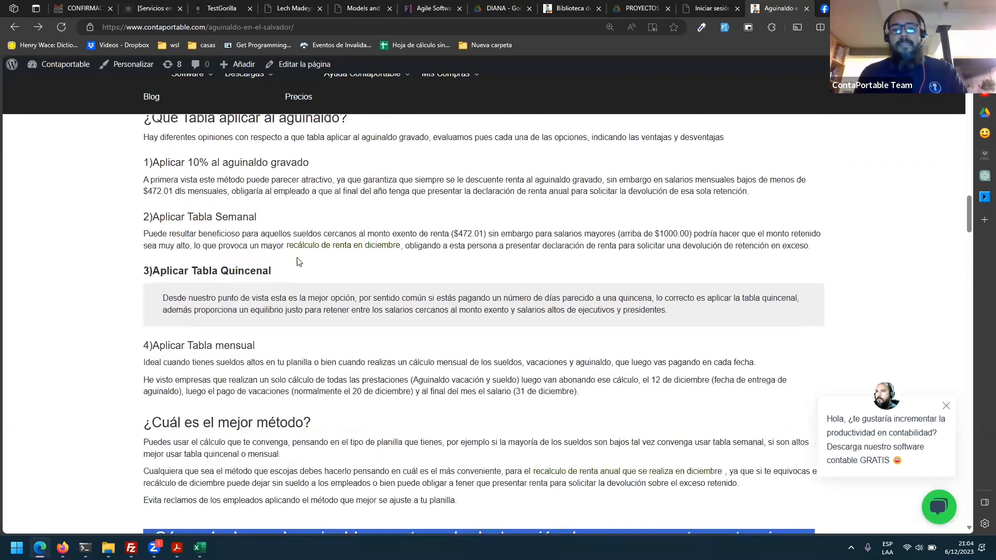
- Switch to the PlantillaAguinaldos workbook in Excel and inspect the RENTA formula in K13 without altering it
key("alt+Tab")
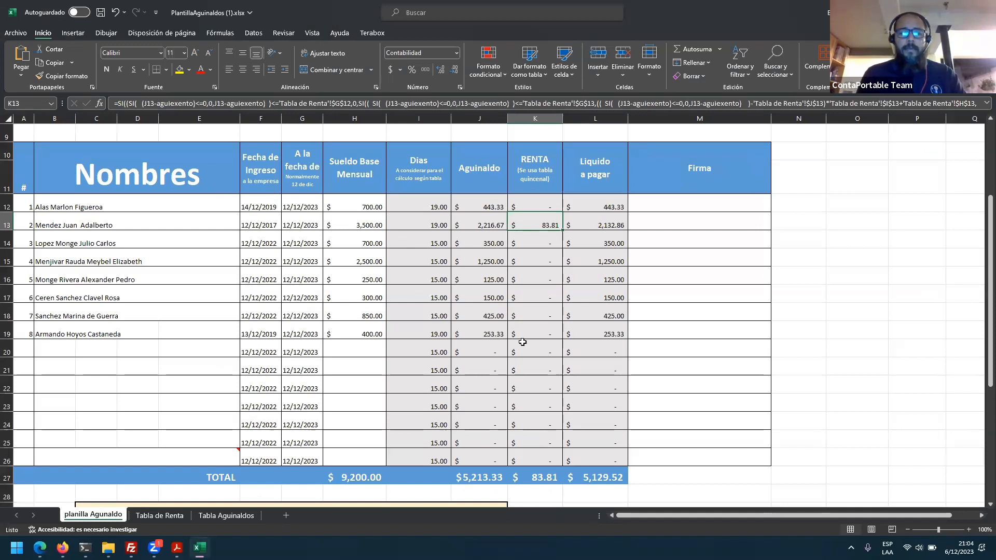
double_click(549, 226)
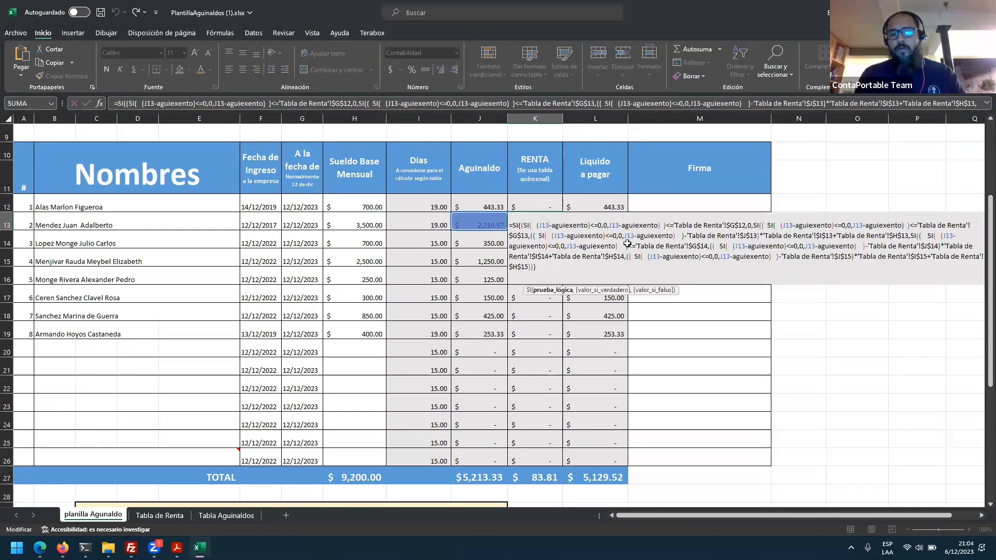
key("Escape")
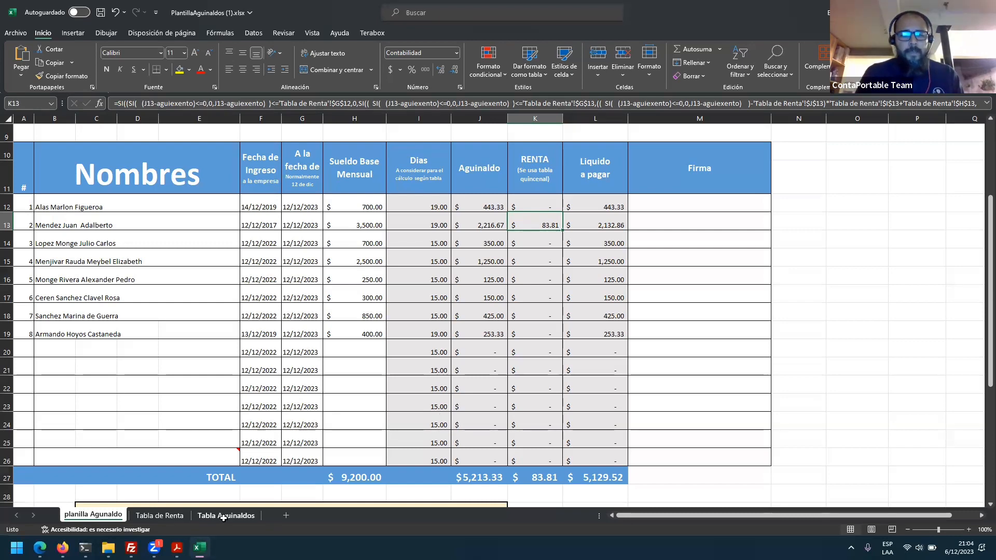
- Review the Tabla de Renta sheet, then the days to pay and exempt amount on the Tabla Aguinaldos sheet
left_click(157, 517)
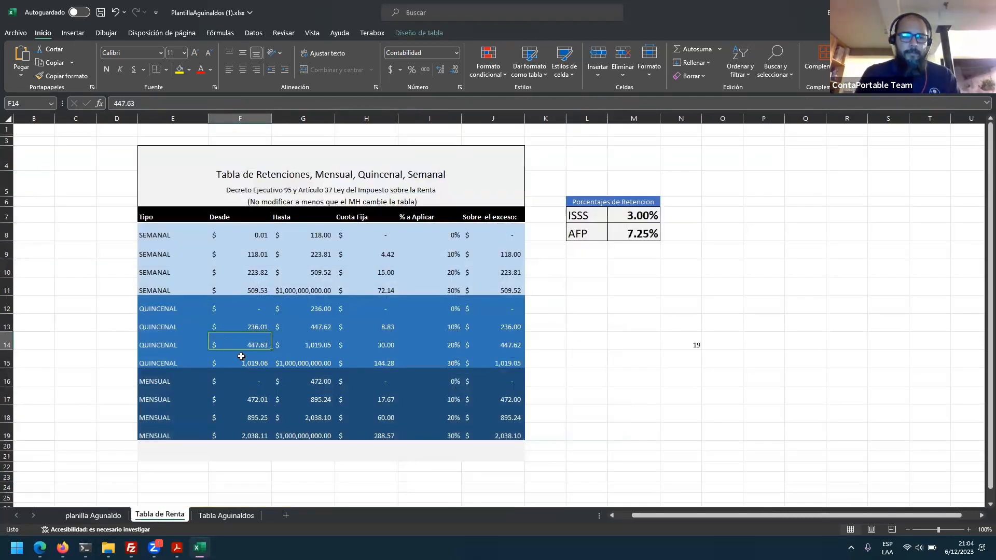
left_click(226, 516)
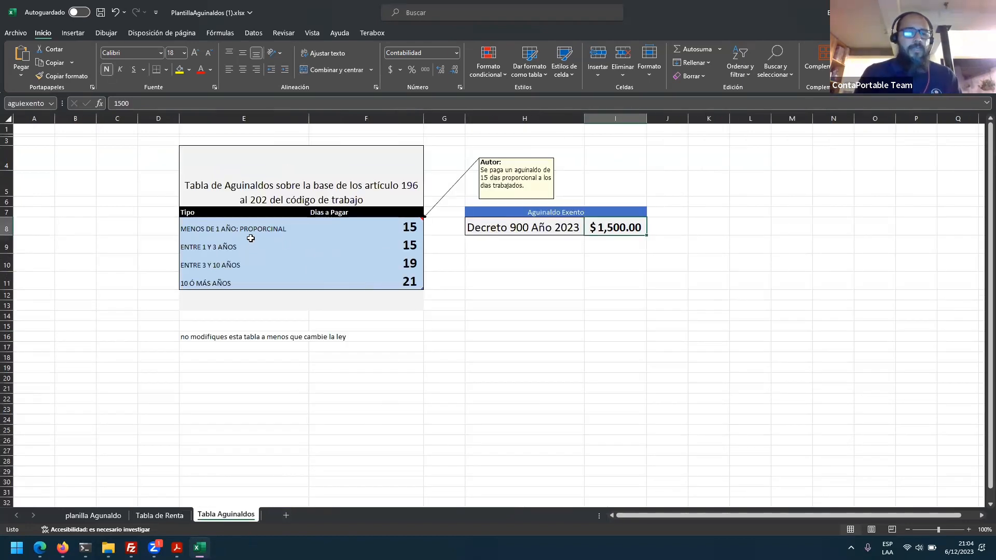
left_click(403, 222)
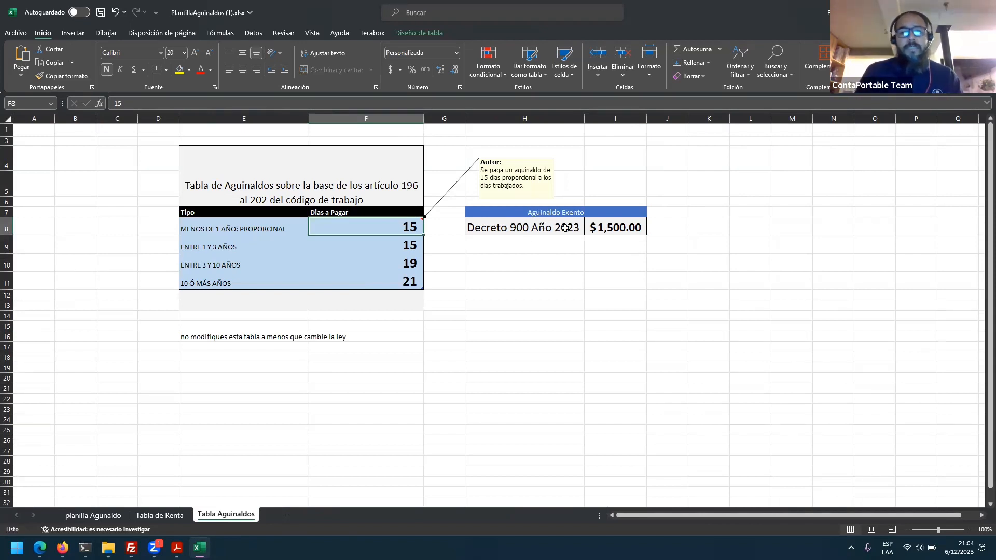
left_click(592, 227)
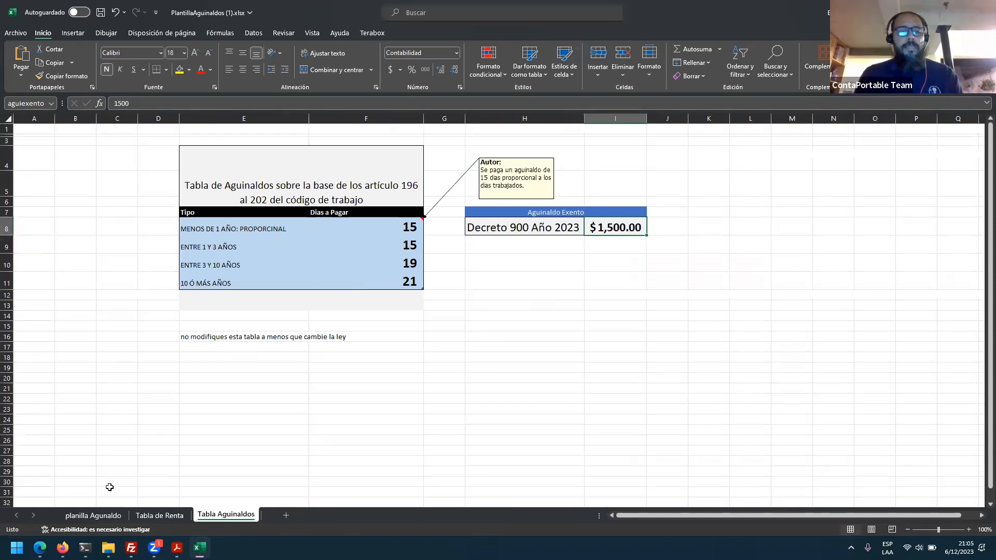
left_click(95, 516)
left_click(223, 516)
- Try an Aguinaldo Exento amount of 765 in I8 and set it back to 1500
left_click(603, 236)
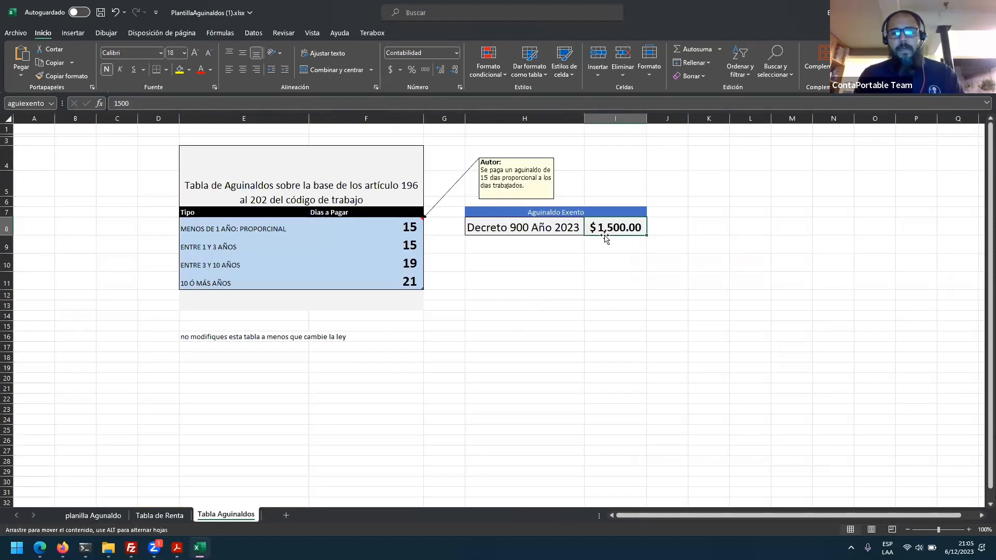
left_click(604, 235)
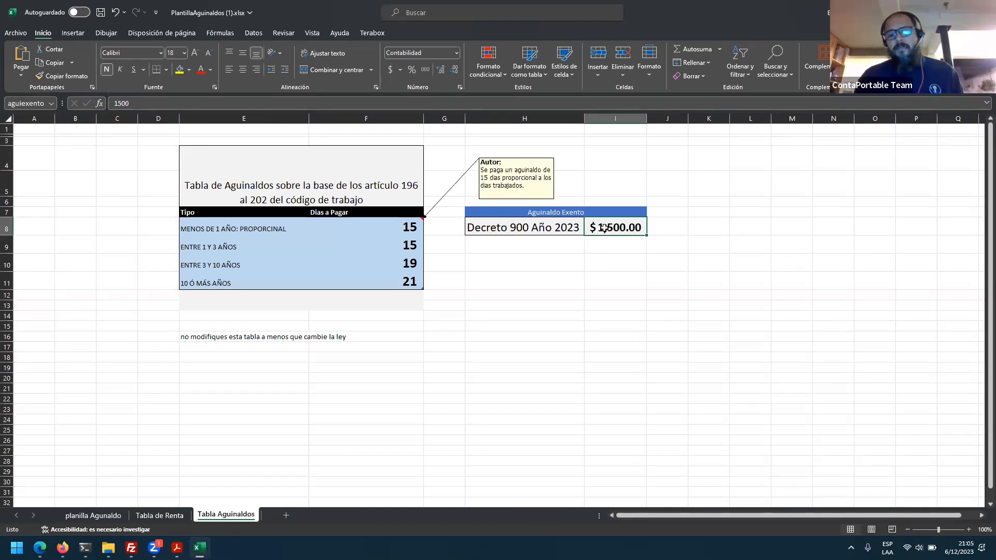
type("765")
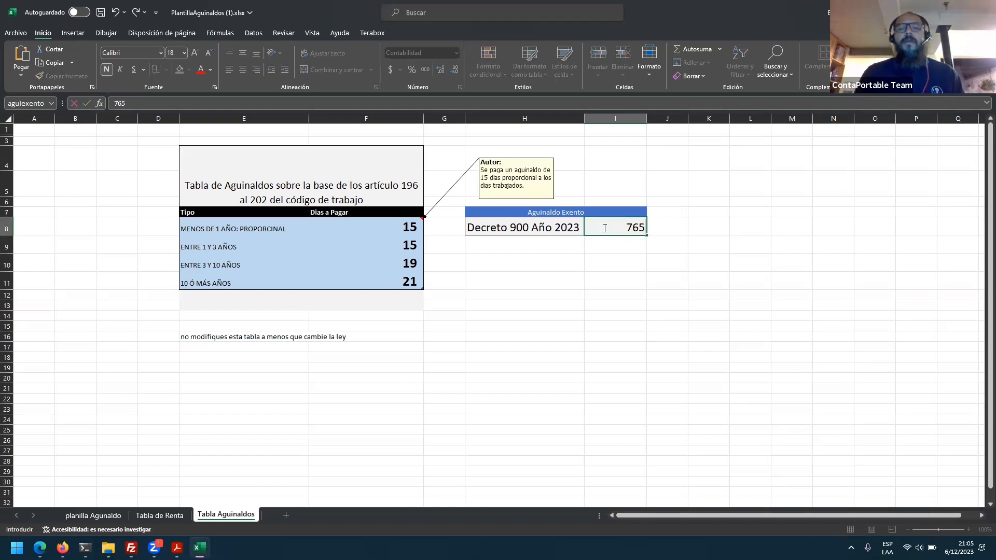
key("ctrl+Return")
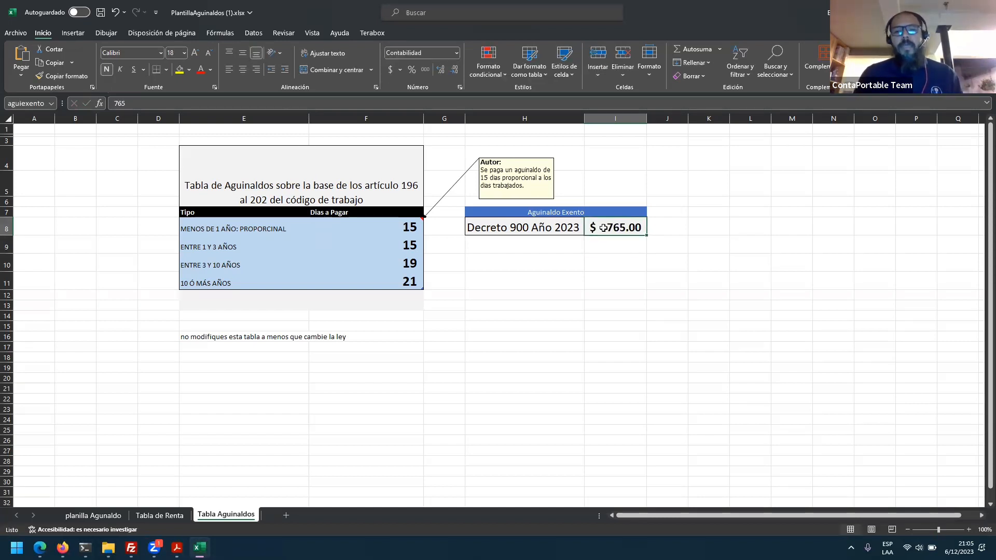
type("1500")
key("Return")
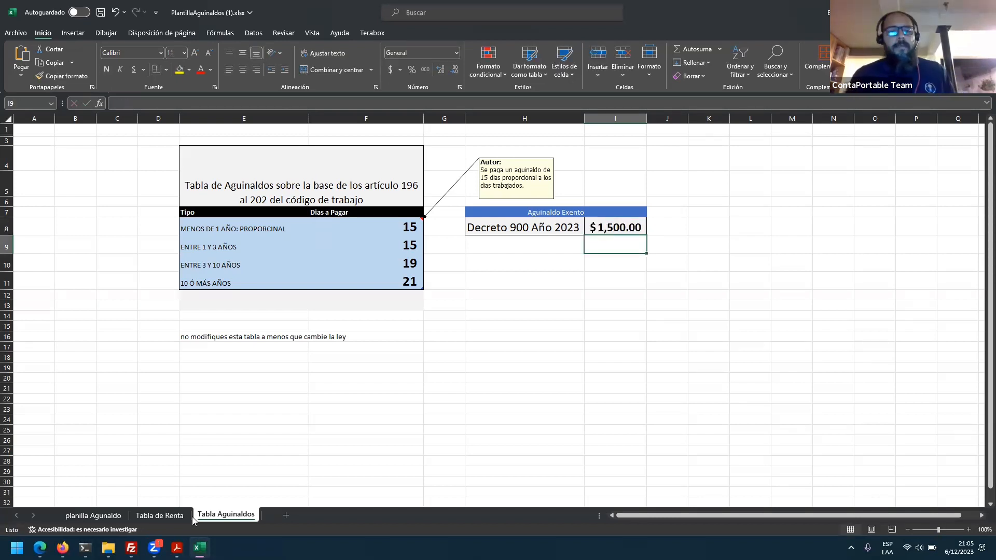
- On the planilla Agunaldo sheet, compare base salaries in H16, H18 and H13 with the RENTA withheld in K13
left_click(124, 516)
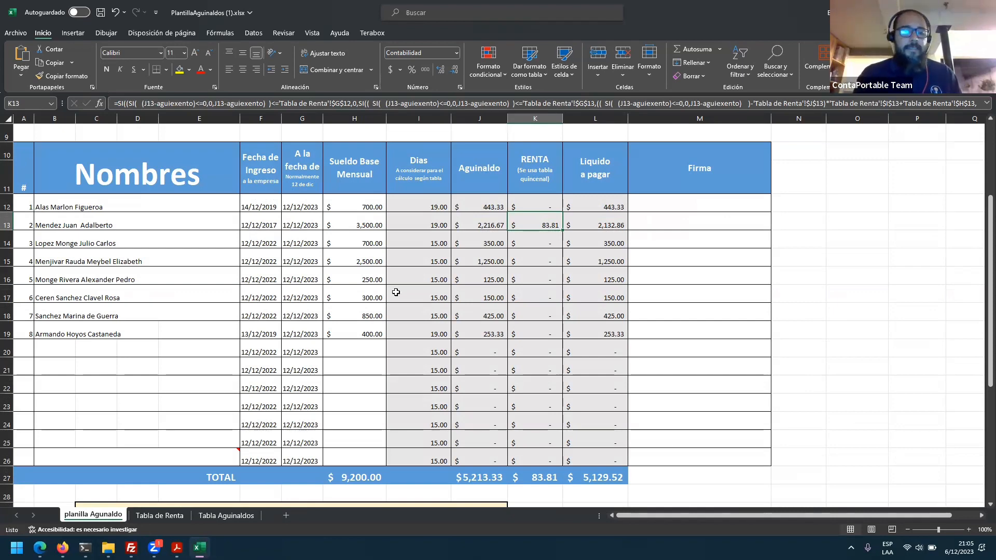
left_click(350, 269)
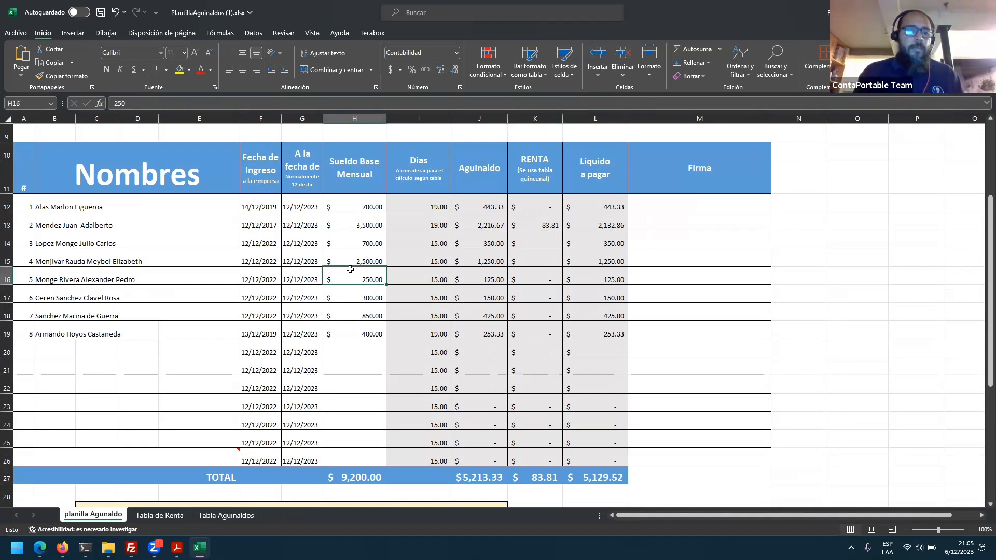
left_click(365, 311)
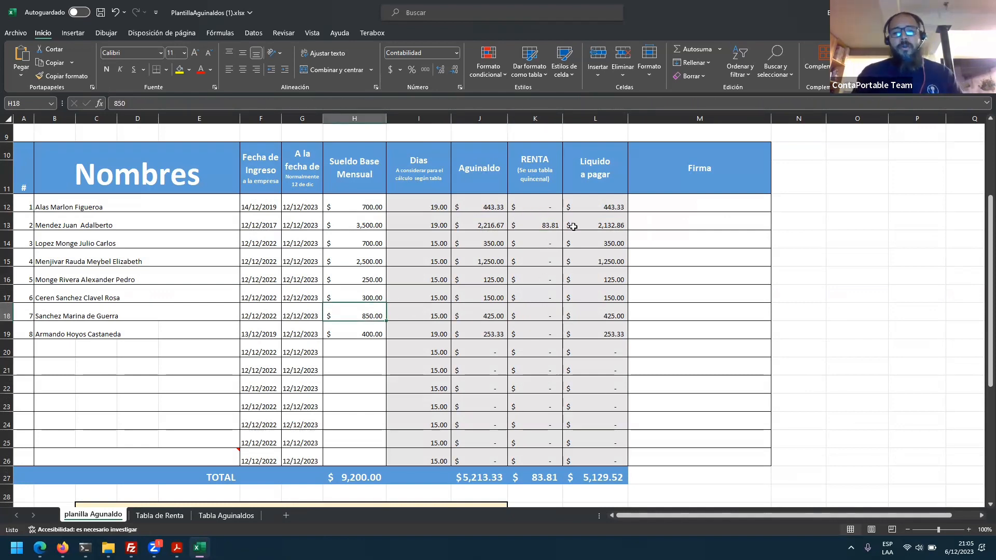
left_click(371, 226)
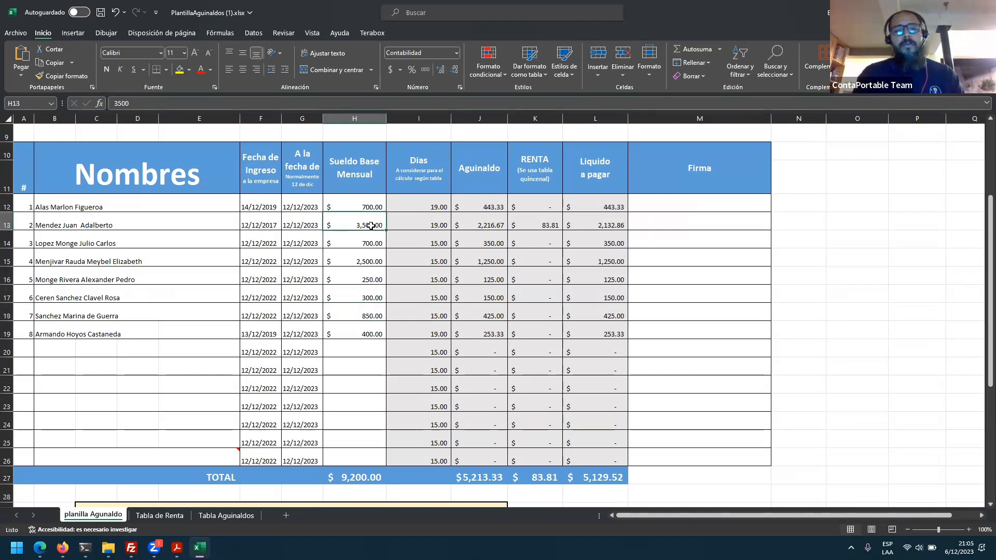
left_click(555, 224)
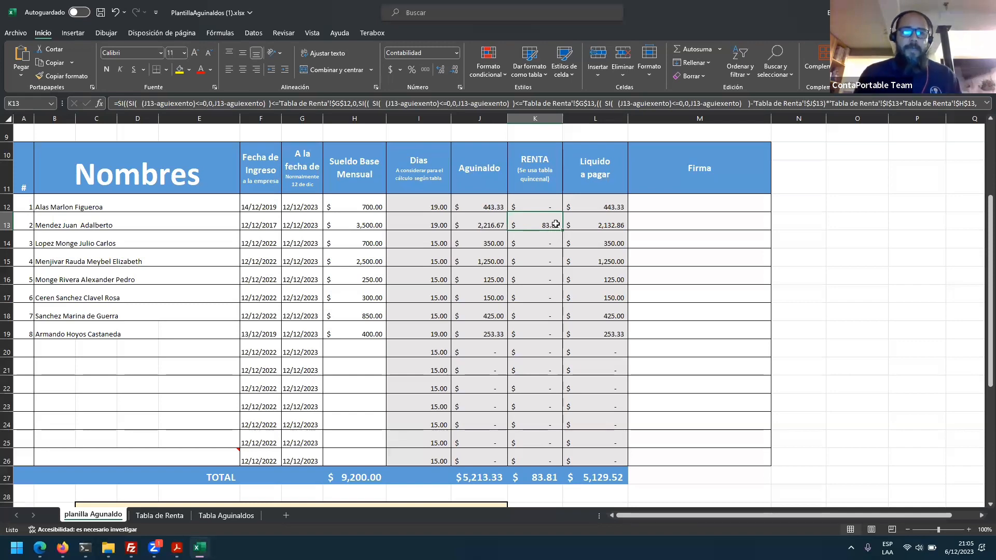
- Highlight the QUINCENAL brackets on the Tabla de Renta sheet and look again at the Tabla Aguinaldos sheet
scroll(441, 283, "up", 2)
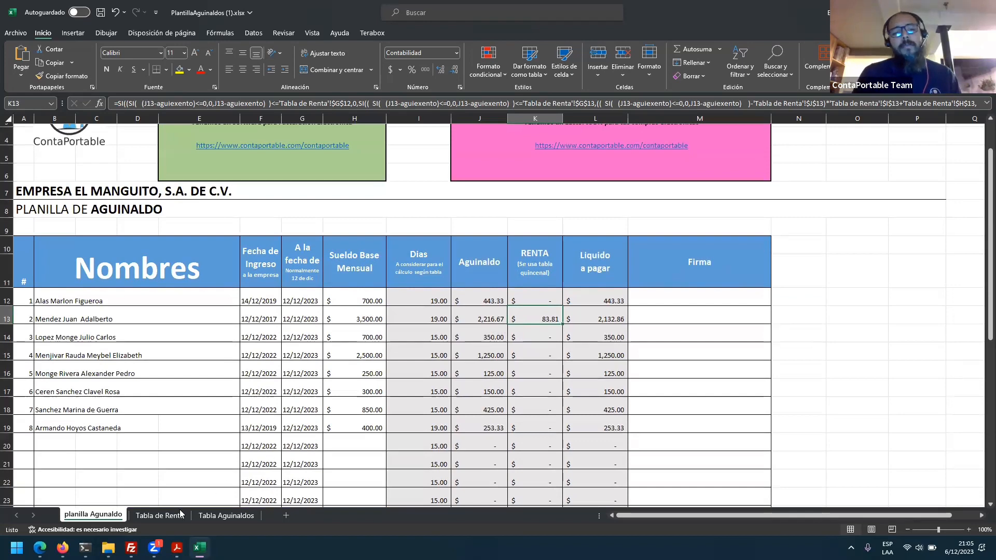
left_click(161, 515)
left_click_drag(159, 308, 514, 363)
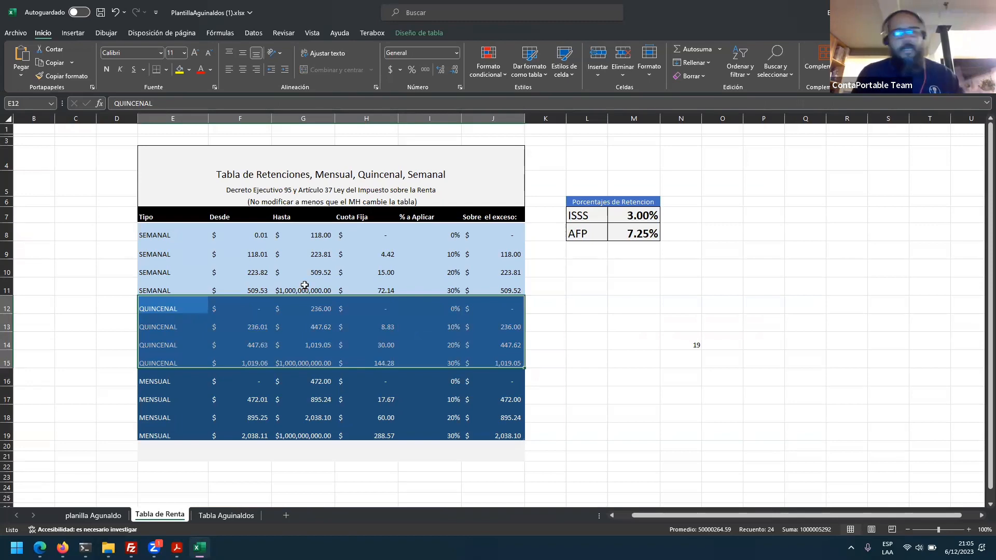
left_click(203, 516)
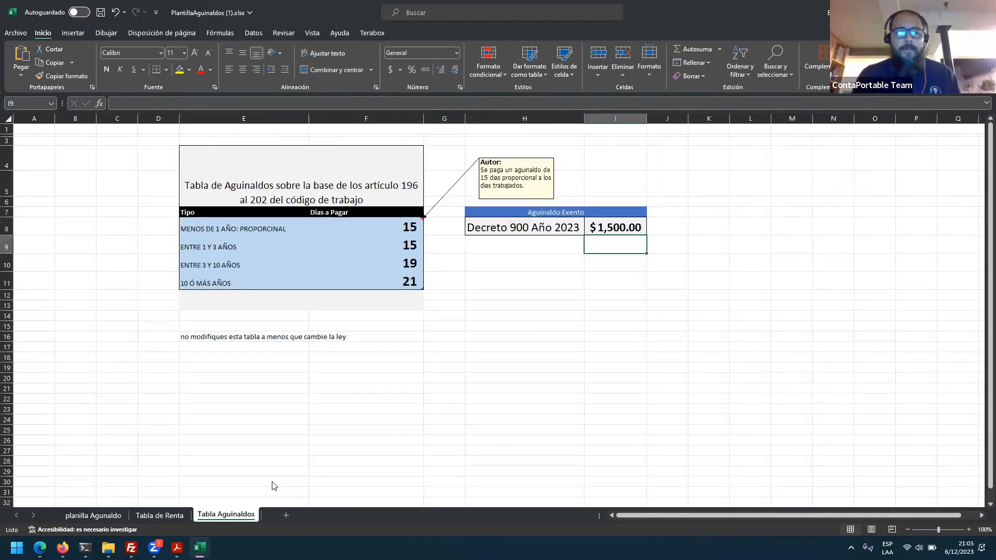
- Enter the formula =J14*10% as the RENTA in K14 of the planilla Agunaldo sheet
left_click(96, 515)
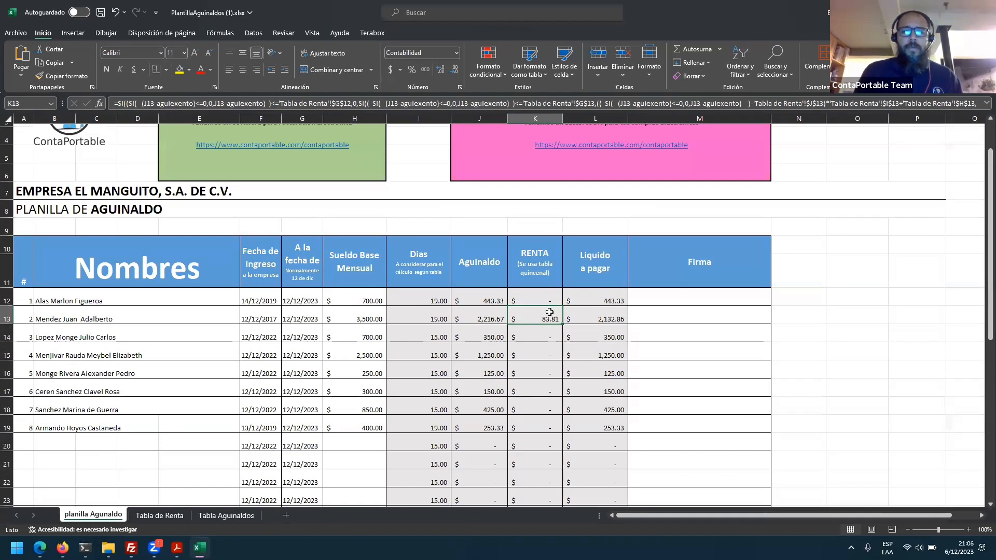
key("Down")
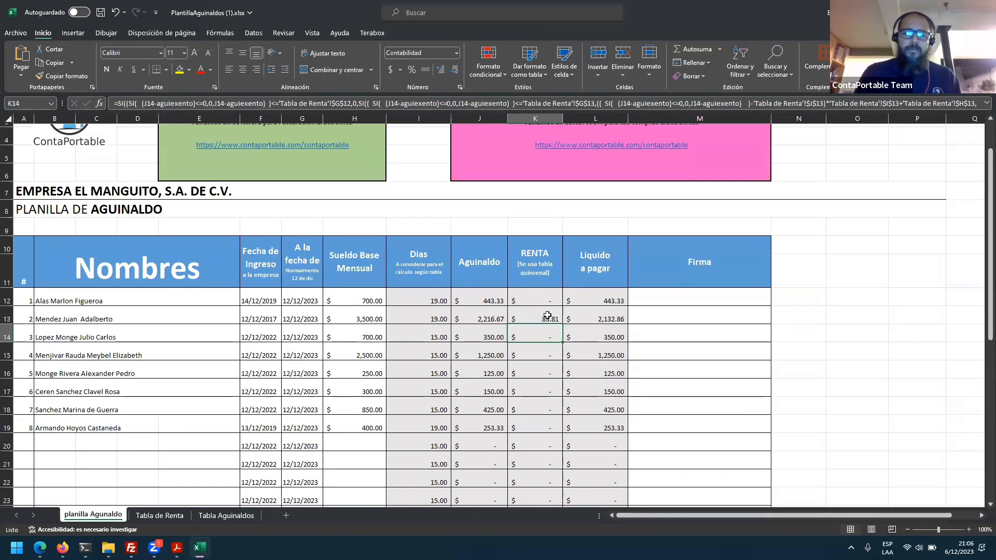
type("=")
key("Left")
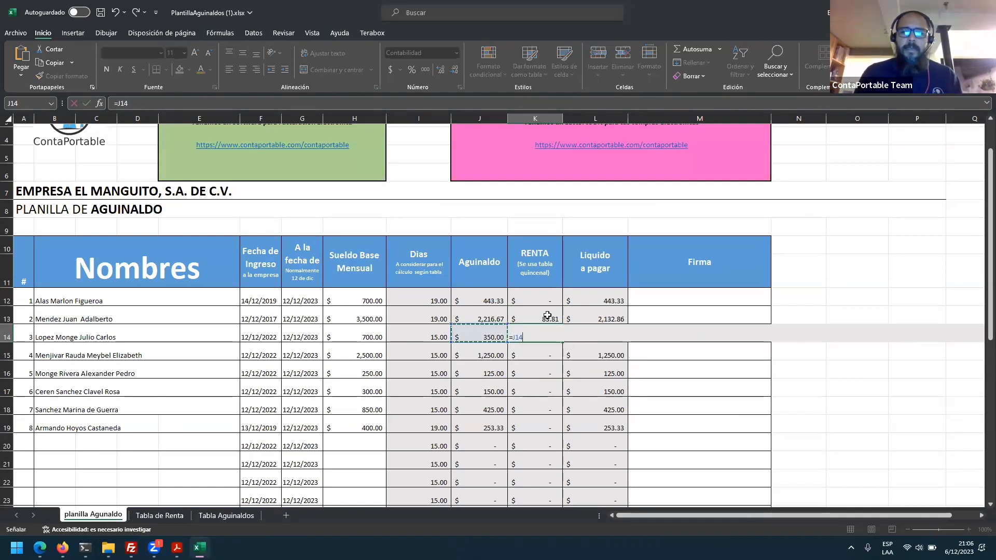
type("*10%")
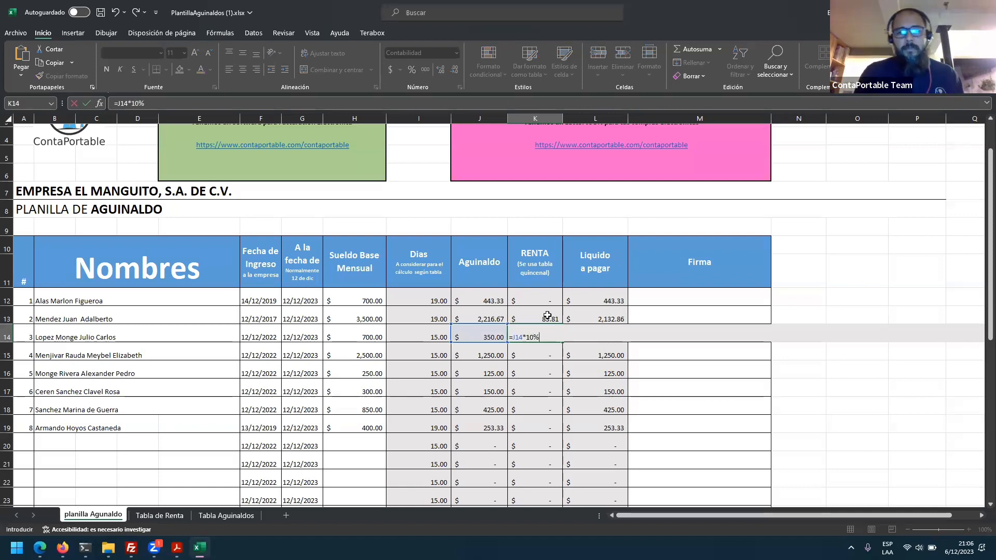
key("ctrl+Return")
- Copy the 10% formula from K14 into the RENTA cells K15 to K19
key("ctrl+c")
key("Down")
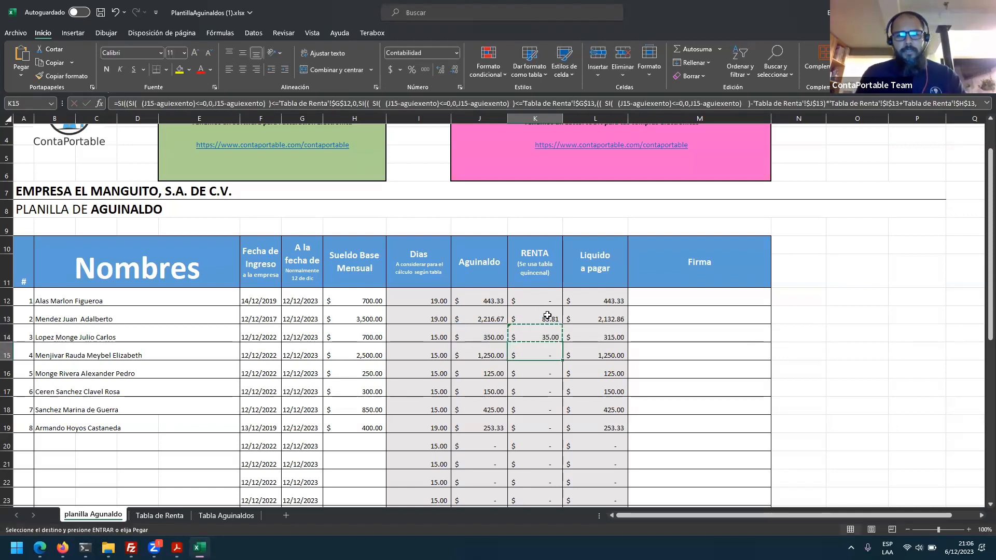
key("shift+Down")
key("shift+Down")
key("shift+Down")
key("shift+Down")
key("ctrl+v")
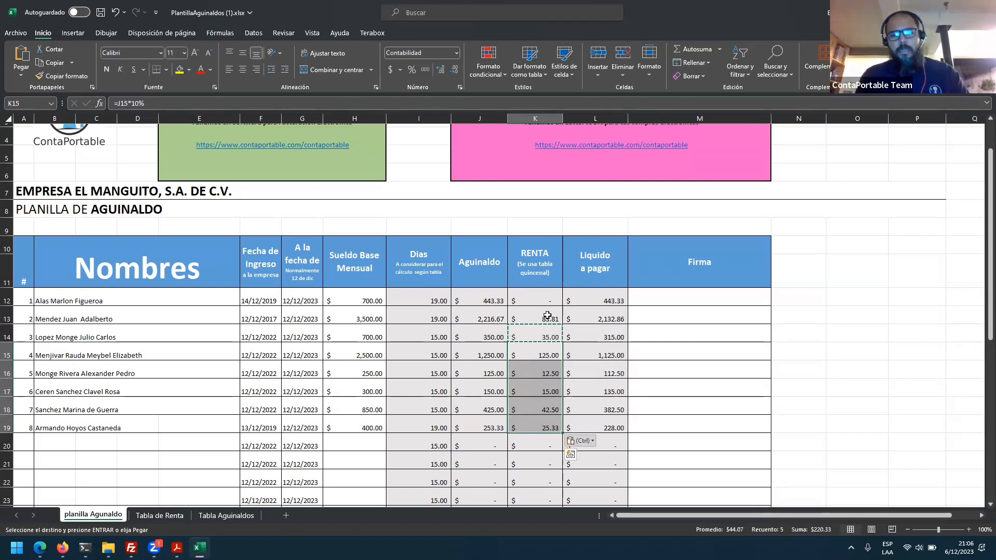
key("Escape")
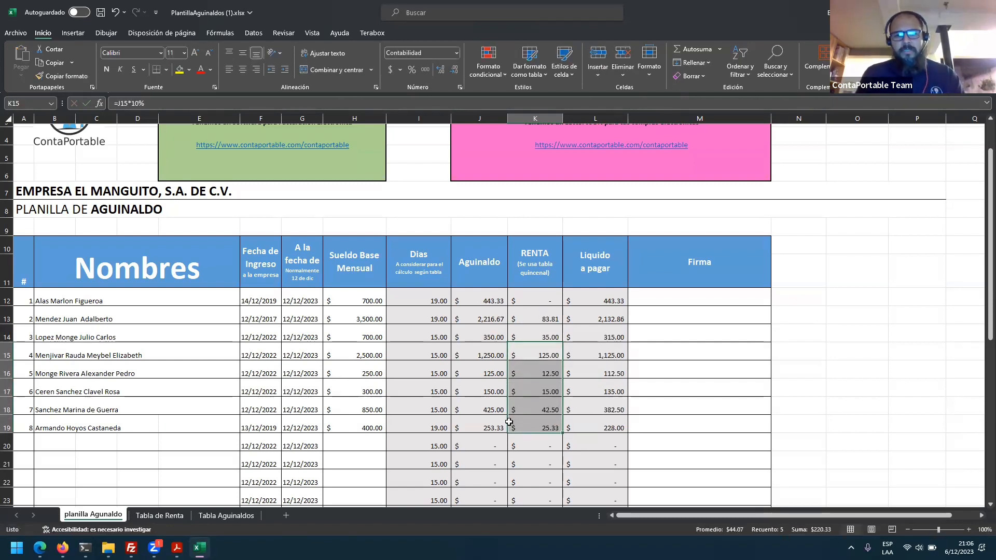
- Compare the Aguinaldo amounts in column J with the 10% RENTA calculation in K14
left_click(494, 356)
left_click_drag(484, 260, 488, 356)
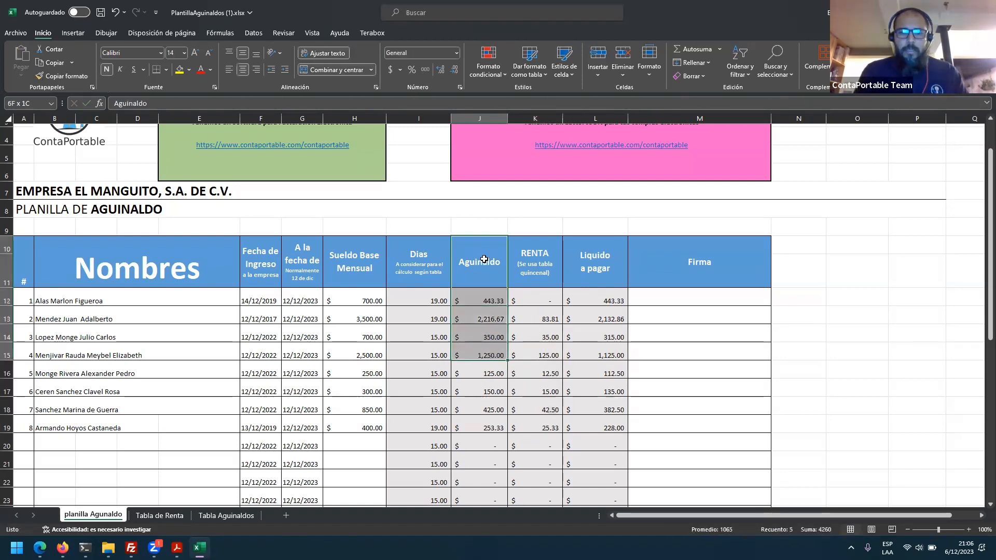
left_click(545, 337)
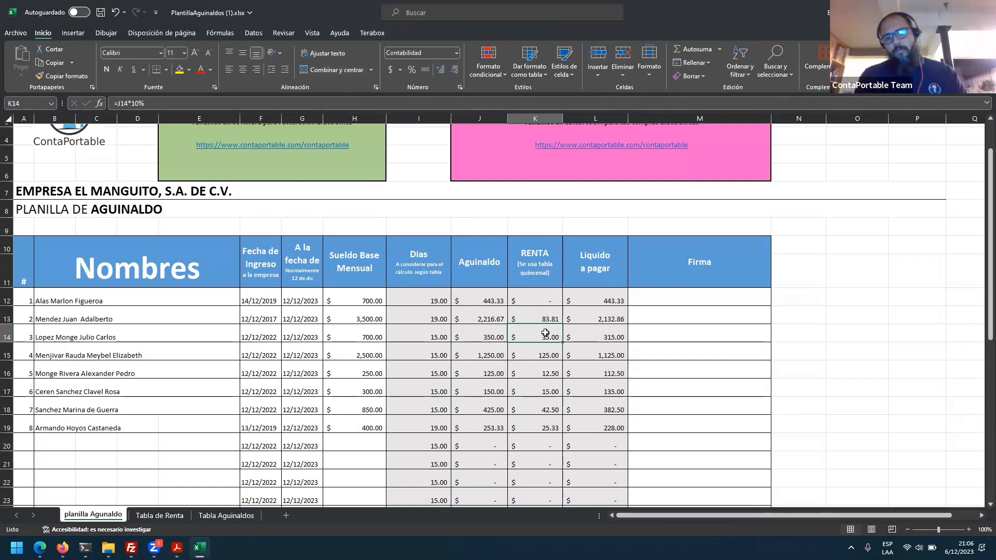
- Undo the 10% RENTA formulas in K14 to K19 and check the net pay formula in L14
key("ctrl+c")
key("ctrl+z")
key("ctrl+z")
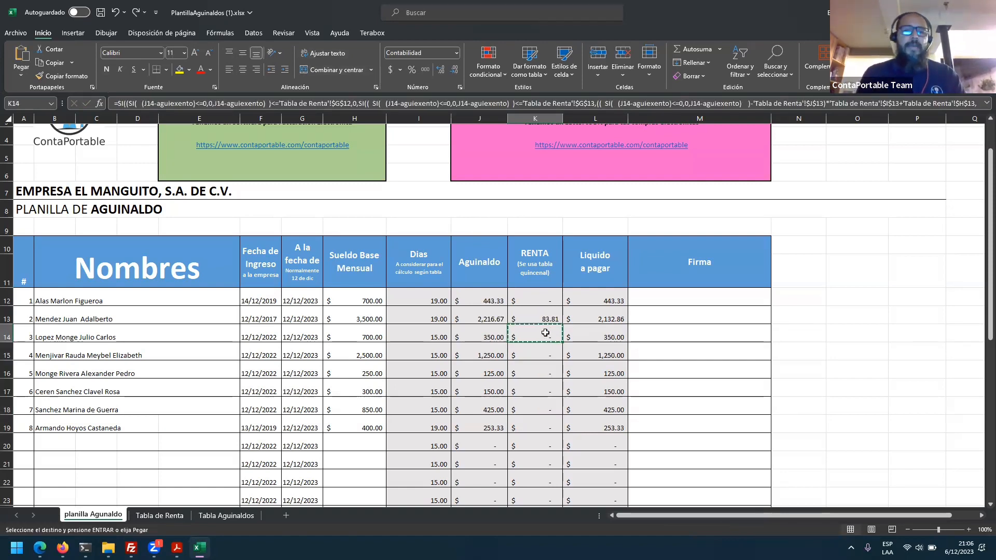
key("Escape")
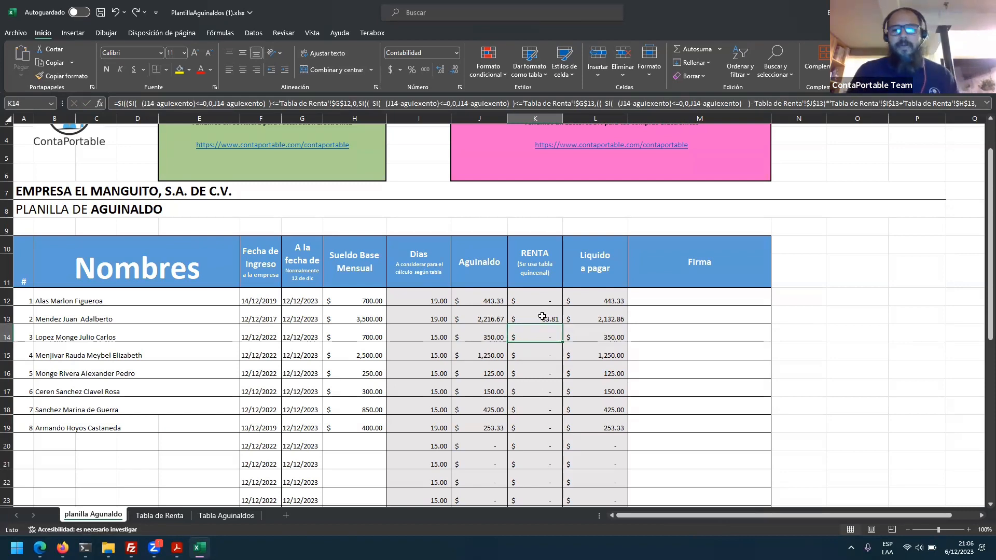
left_click(607, 338)
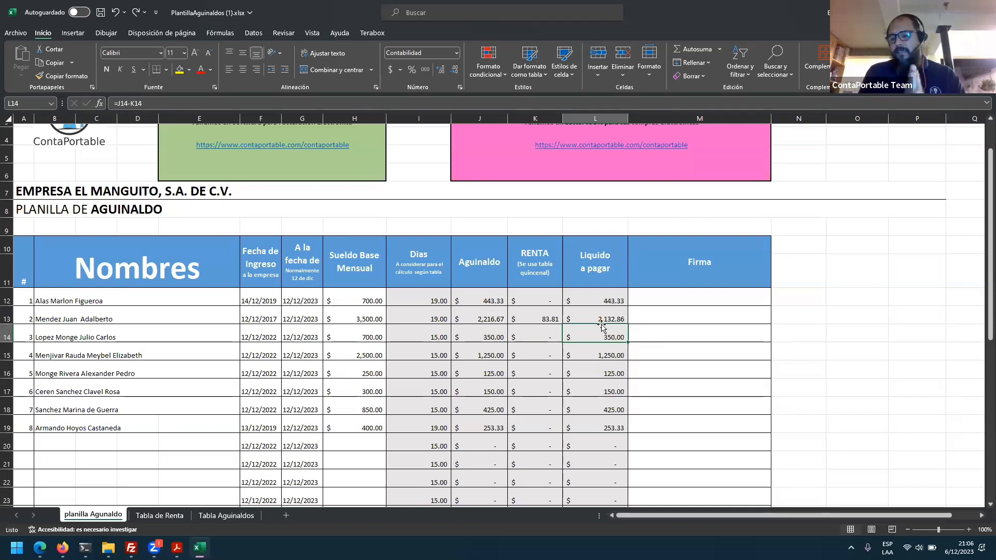
left_click(287, 358)
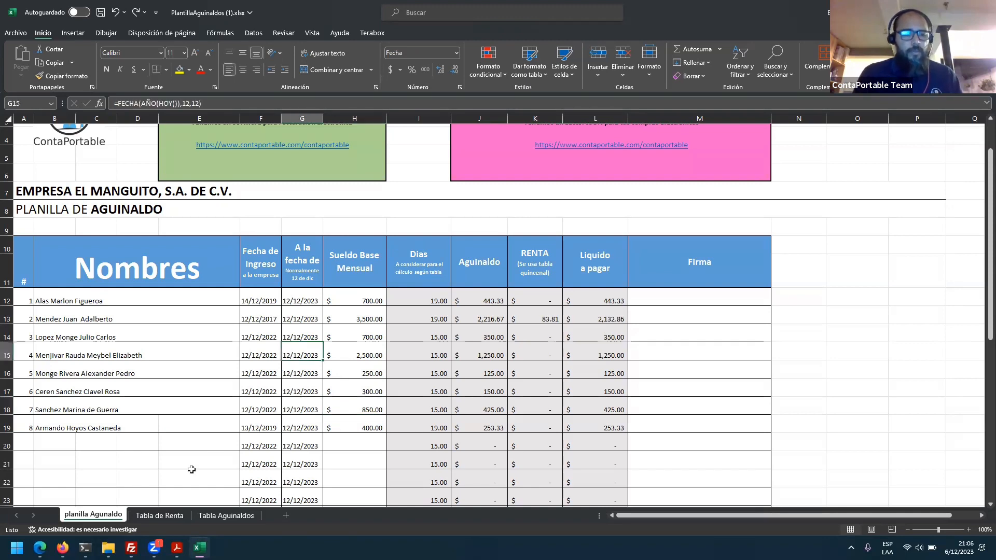
- Switch to File Explorer and launch PymePro from the ContaPortable folder in Documentos
left_click(108, 548)
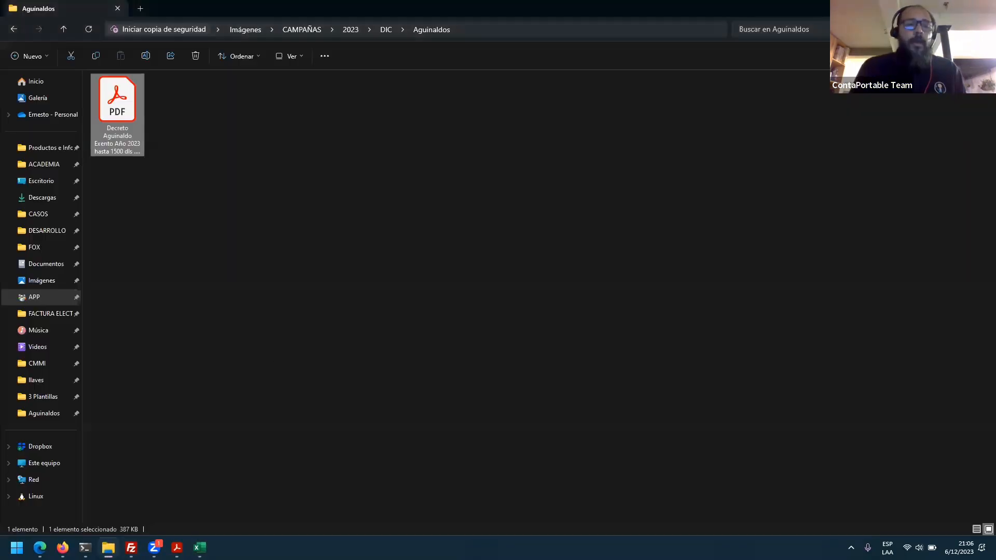
left_click(51, 268)
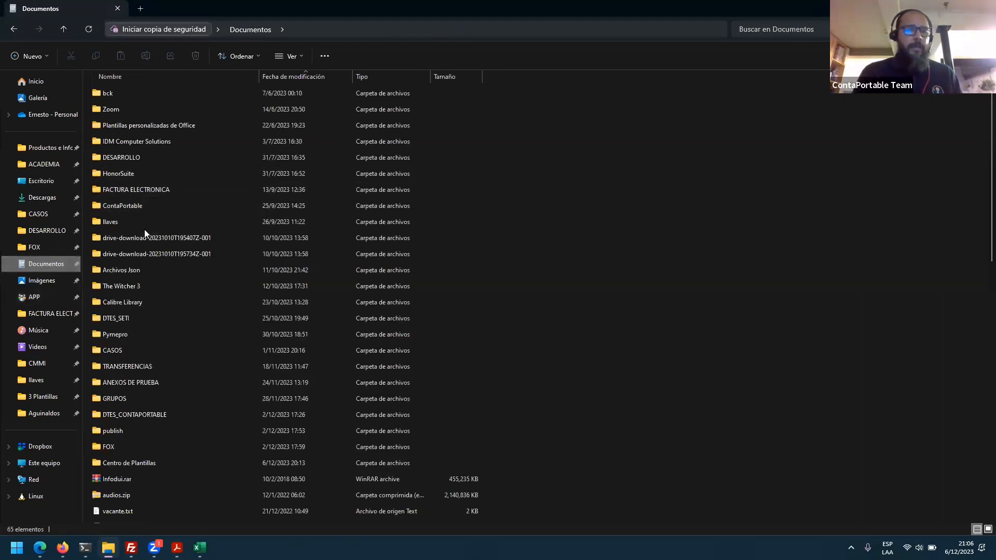
double_click(144, 208)
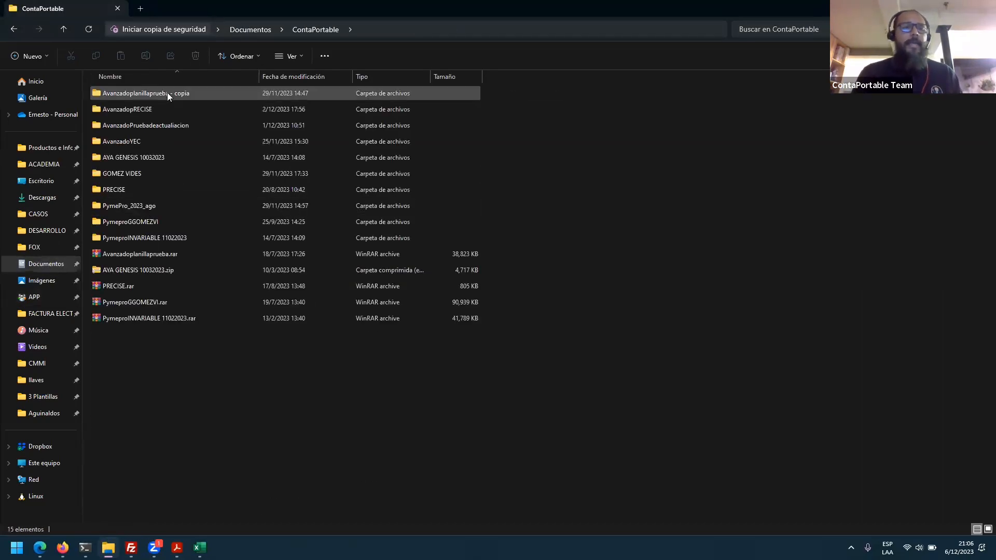
double_click(168, 92)
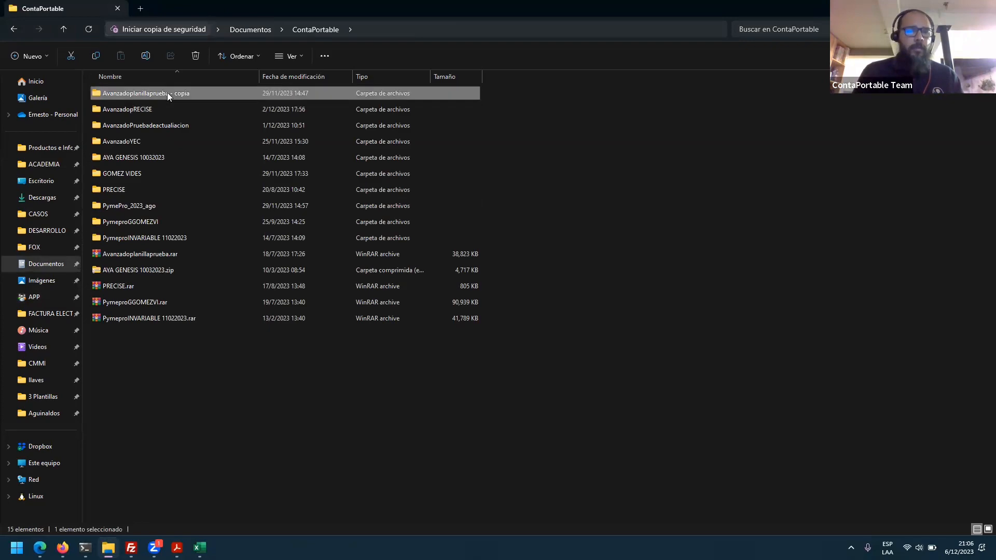
key("Down")
key("Down")
key("Down")
key("Down")
key("Down")
key("Down")
key("Down")
key("Return")
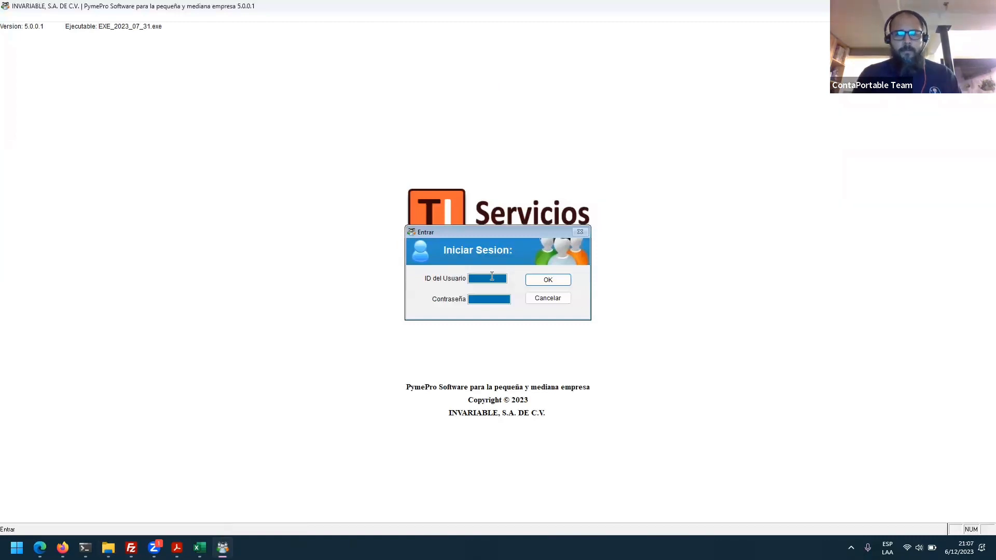
- Log in to PymePro with the user ID and account password, and continue past the welcome form
key("Caps_Lock")
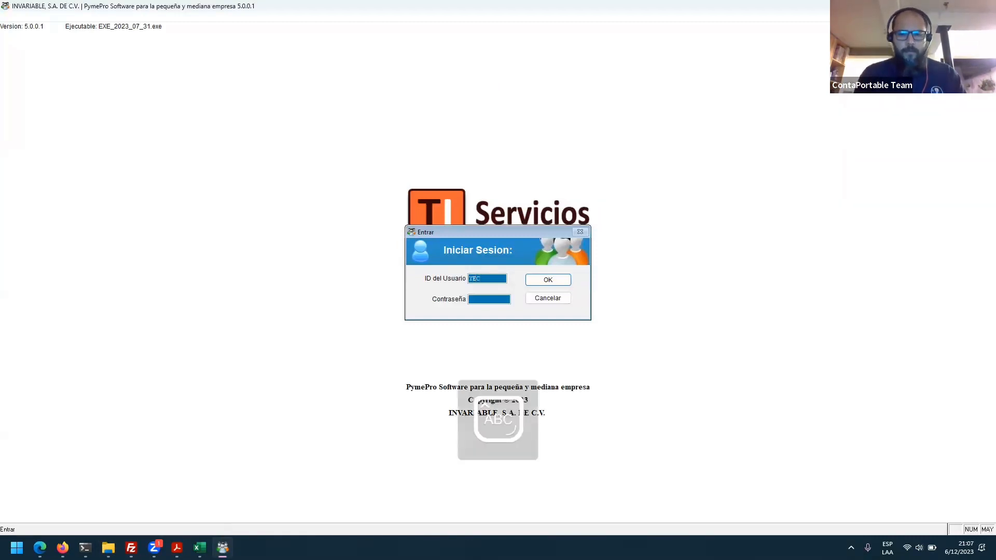
key("Return")
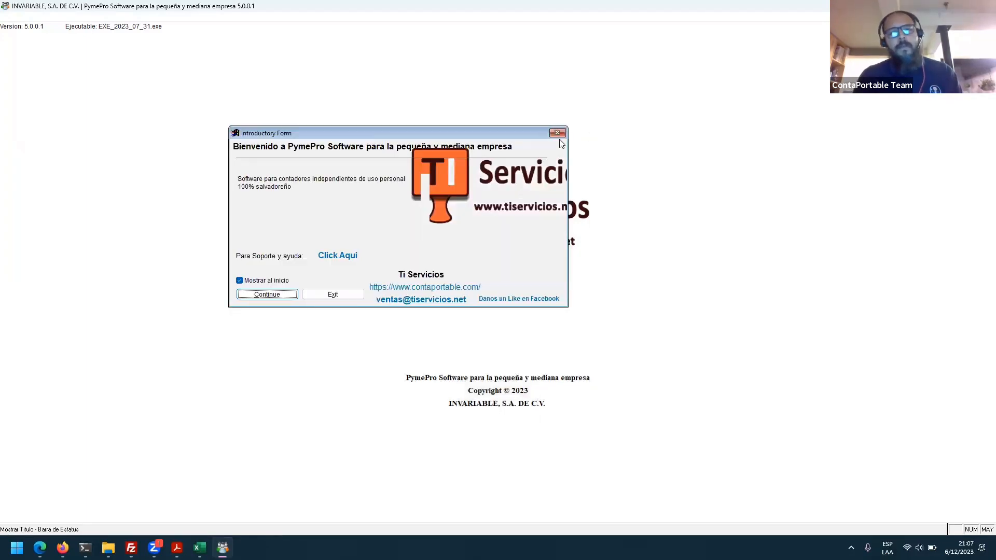
left_click(256, 295)
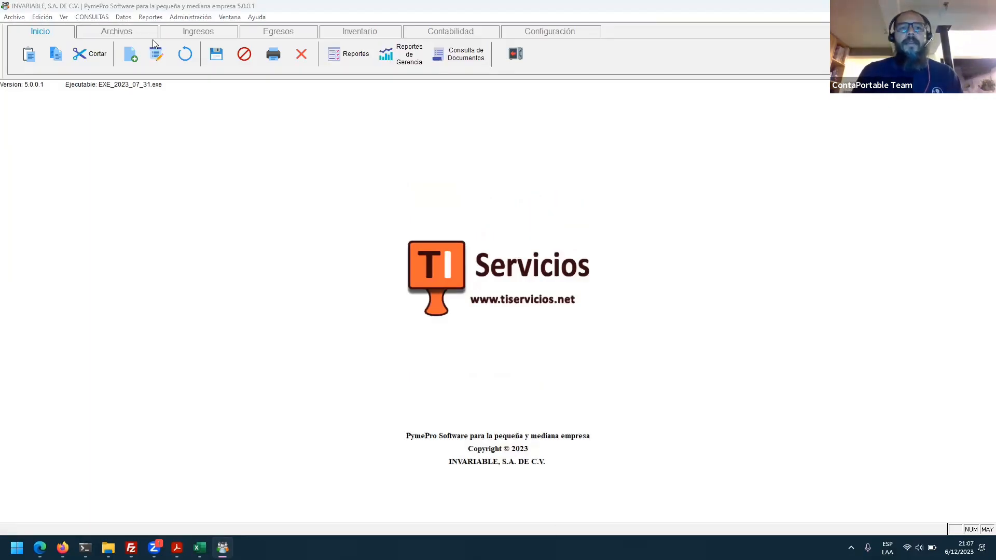
- Open the Planillas list, show the 2022 payrolls and create a new planilla
left_click(127, 33)
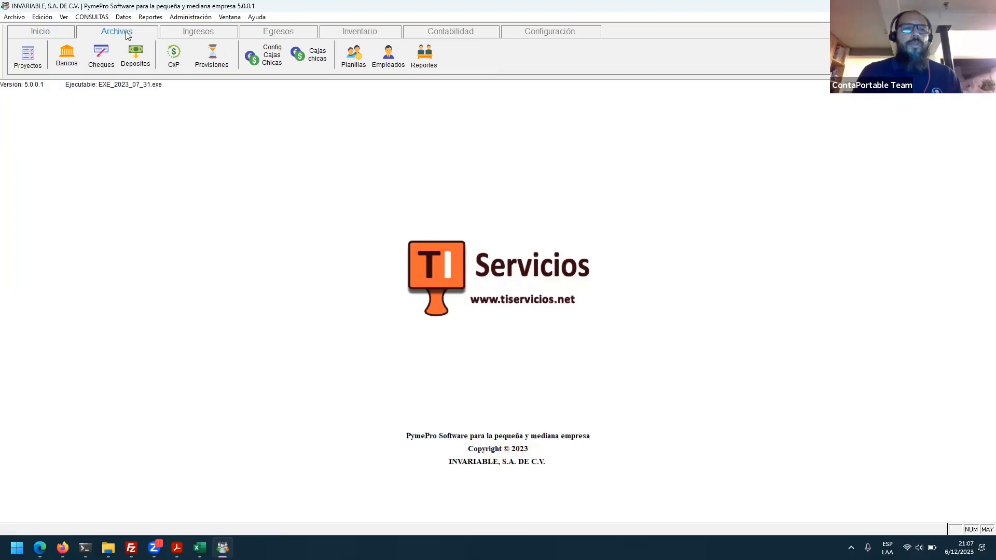
left_click(353, 68)
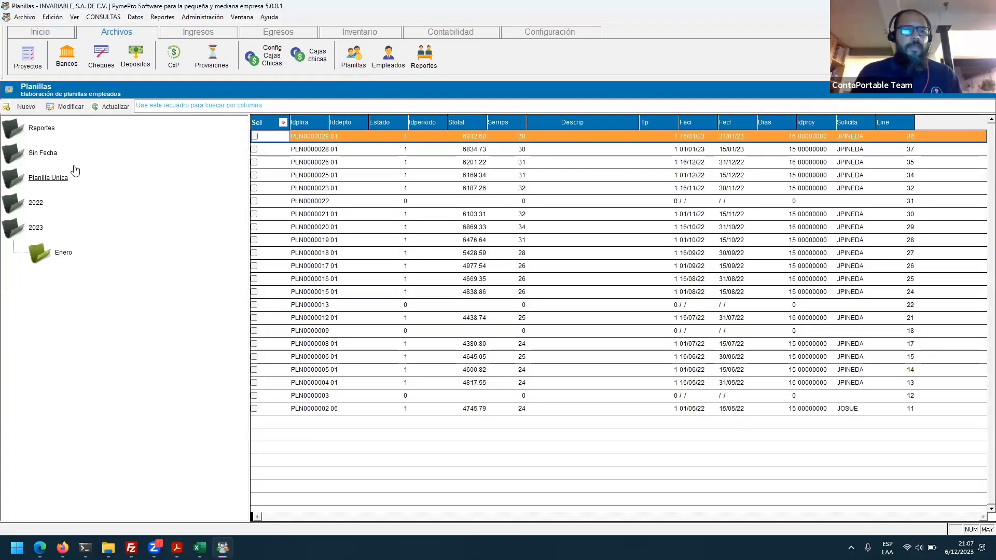
left_click(36, 202)
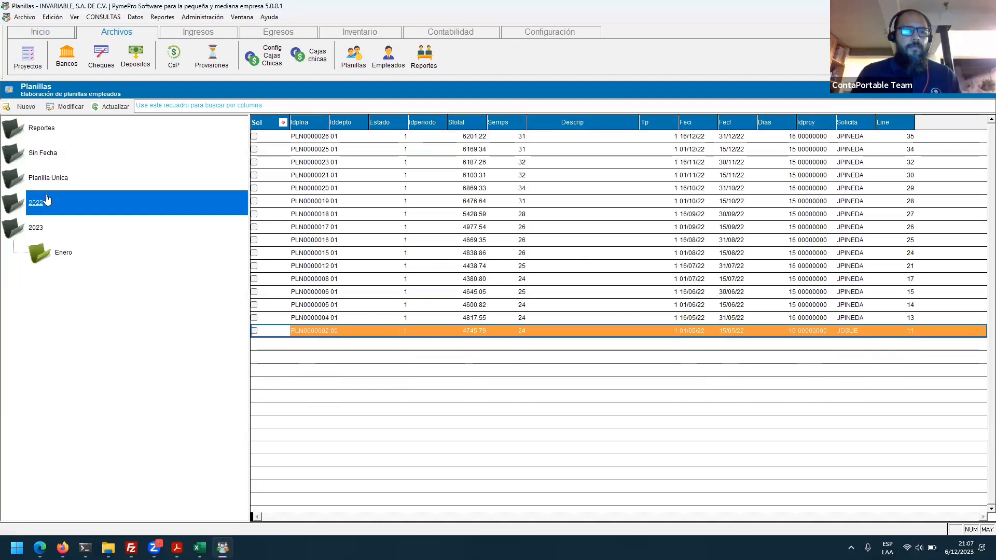
left_click(26, 107)
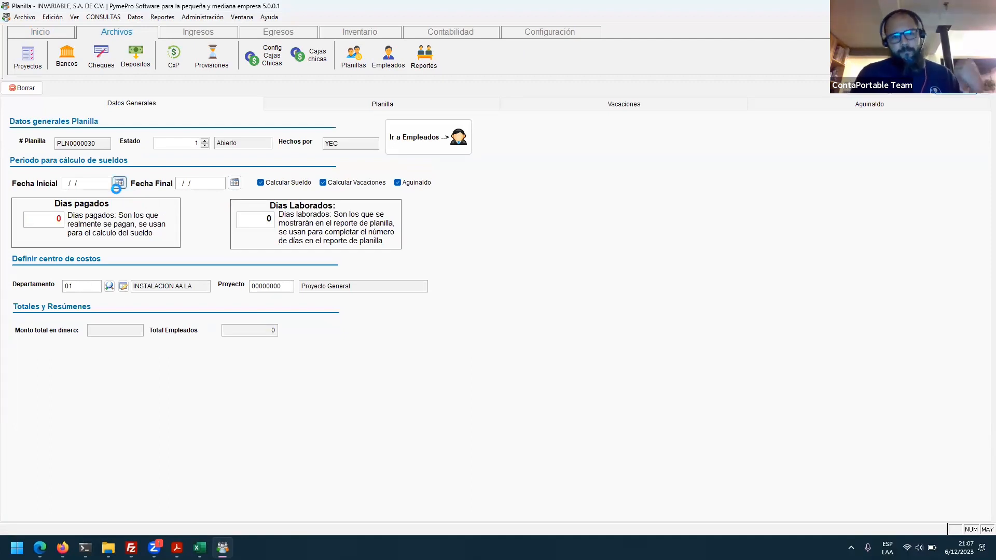
- Set the planilla's Fecha Inicial to 01/12/2023 and its Fecha Final to 12/12/2023
left_click(117, 184)
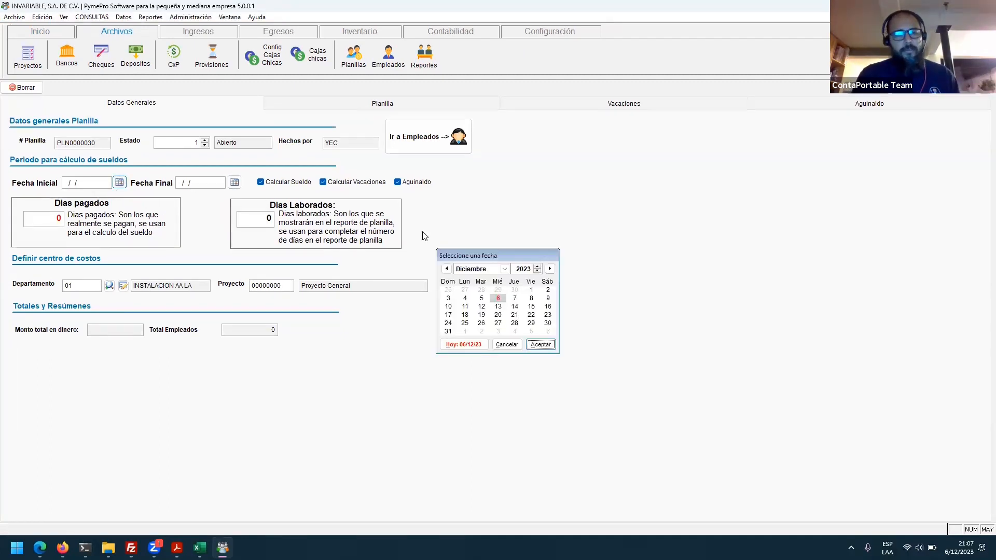
left_click(531, 290)
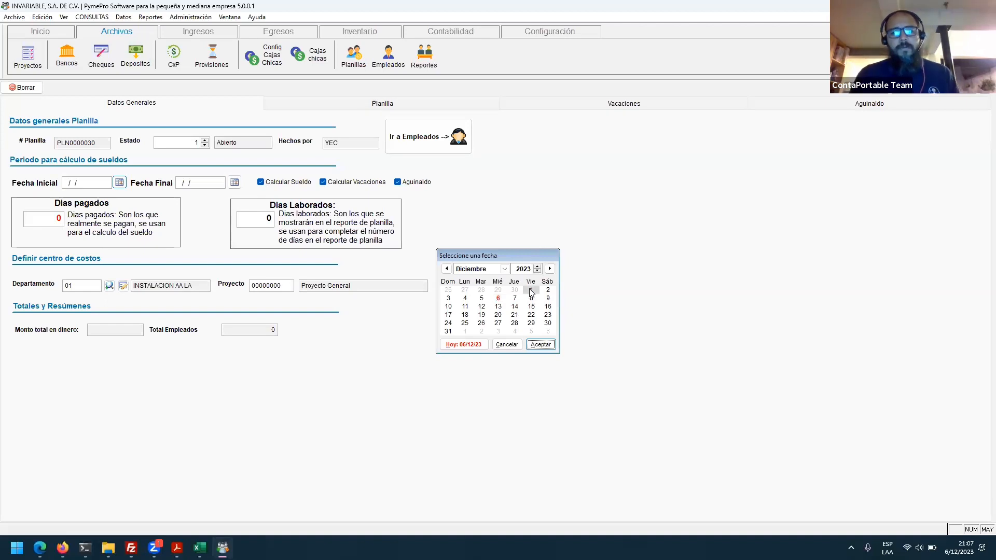
left_click(541, 344)
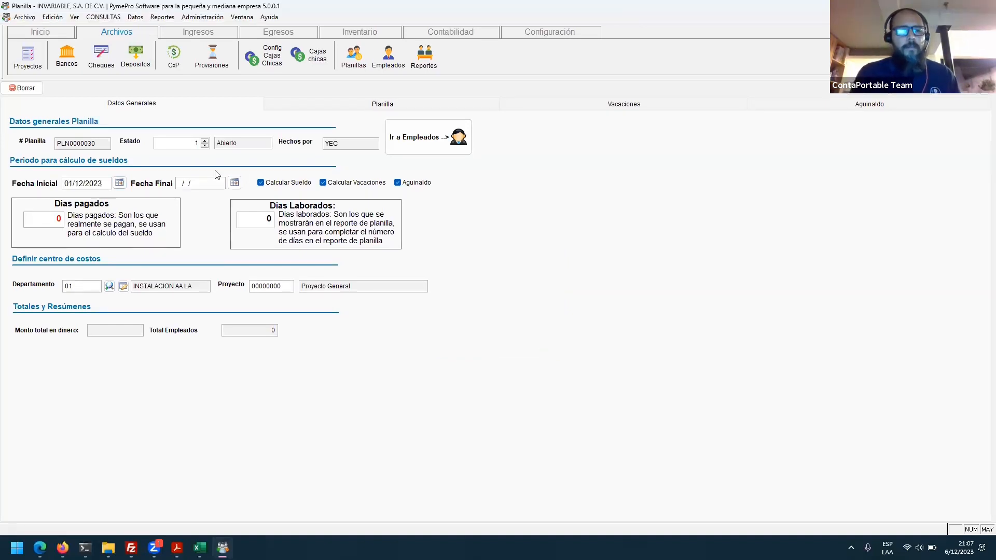
left_click(235, 183)
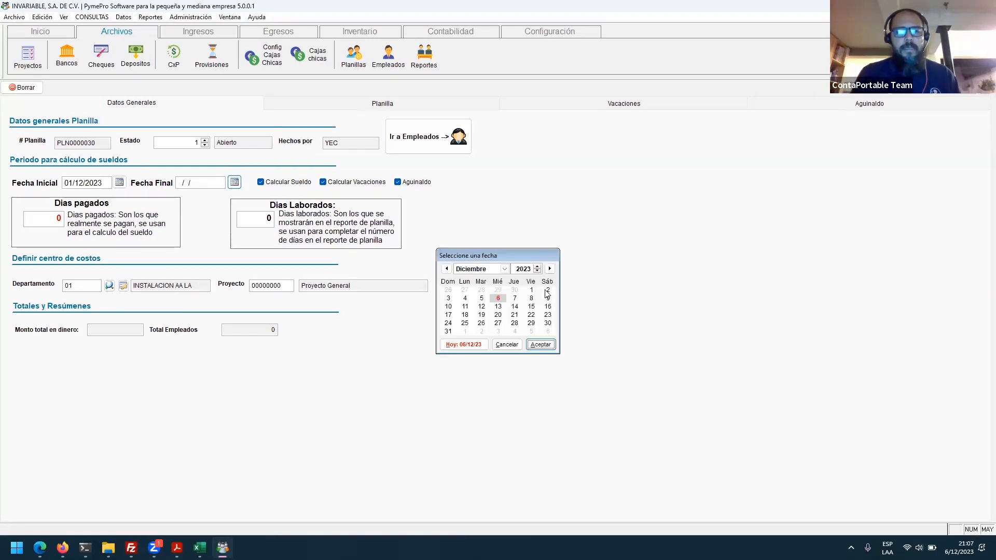
left_click(482, 307)
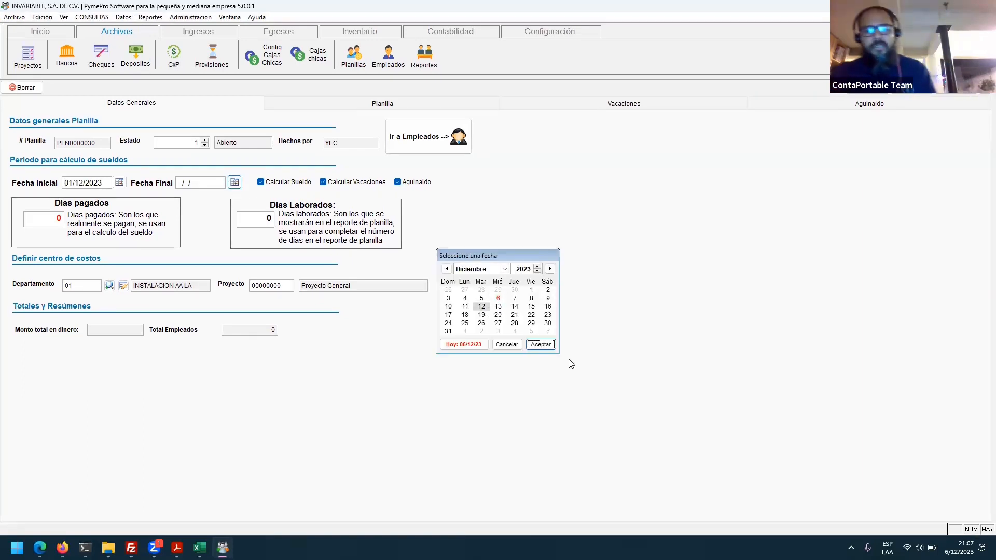
left_click(544, 346)
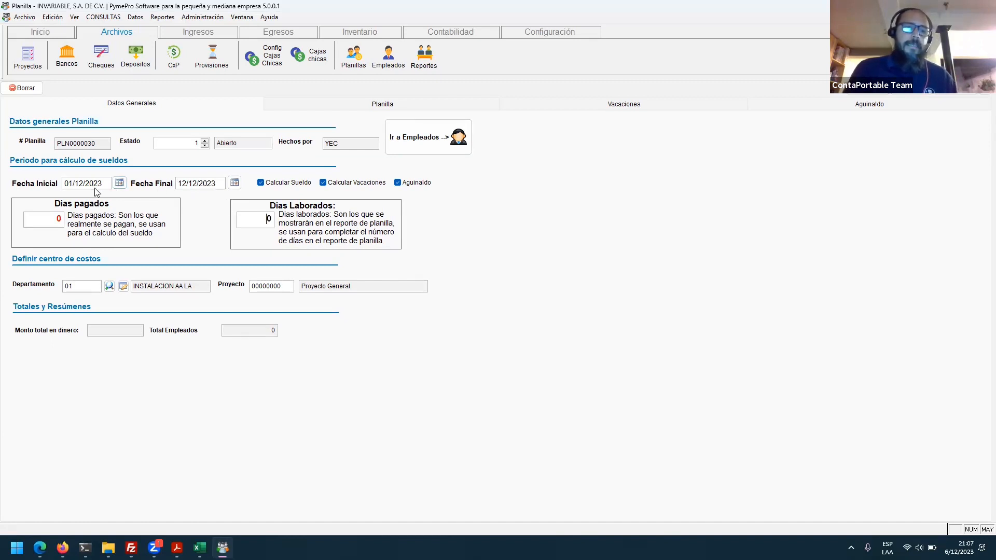
- Turn off Aguinaldo, reselect 01/12/2023 as Fecha Inicial and set Fecha Final to 15/12/2023
left_click(427, 185)
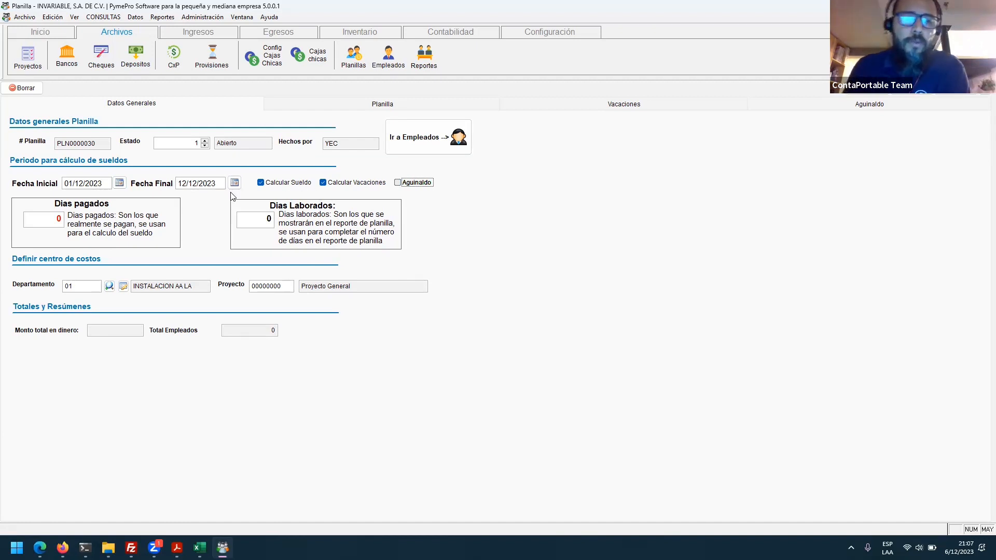
double_click(214, 184)
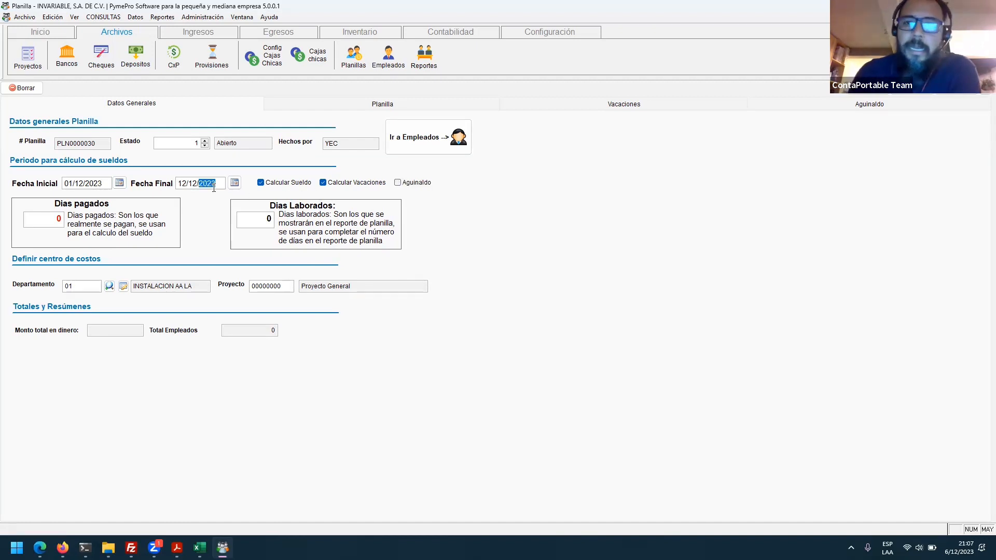
double_click(93, 185)
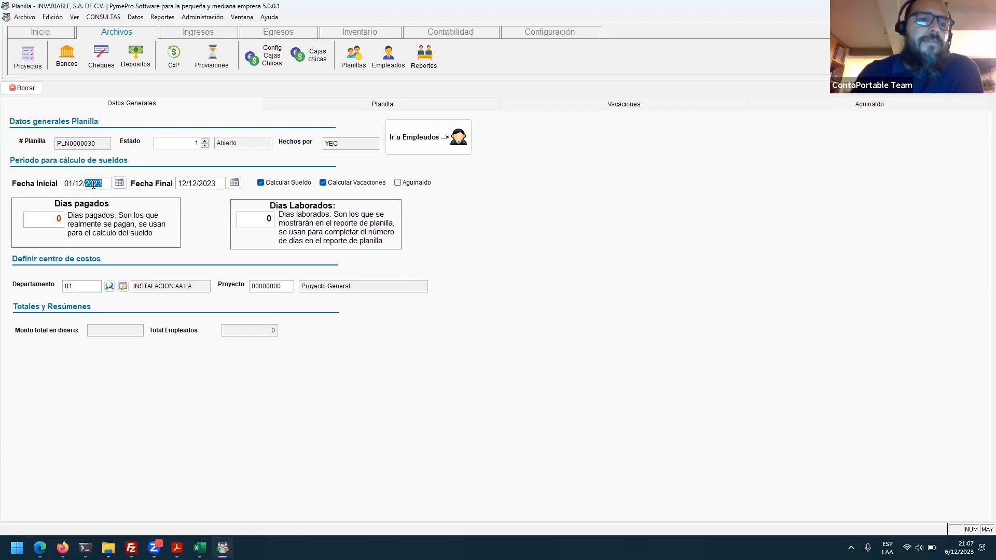
left_click(119, 183)
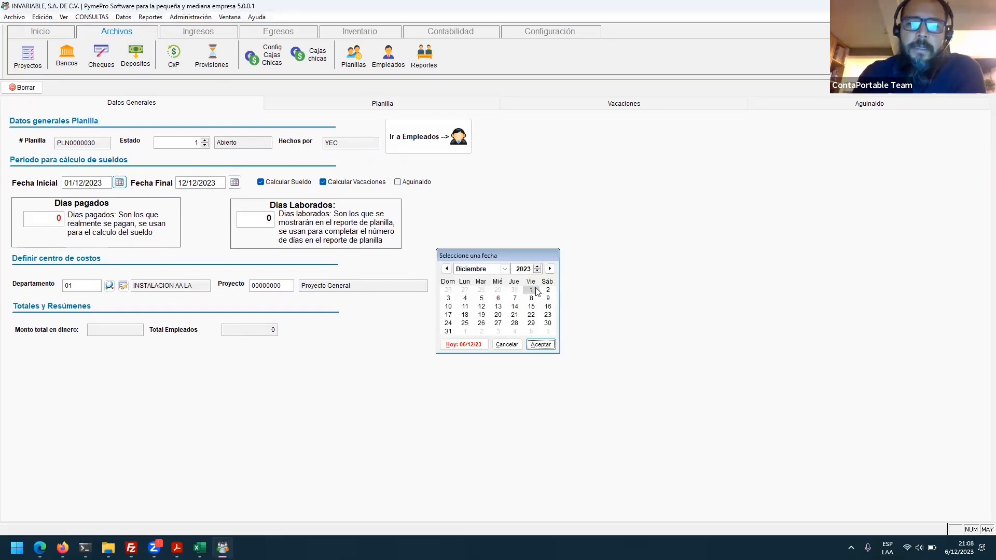
left_click(540, 344)
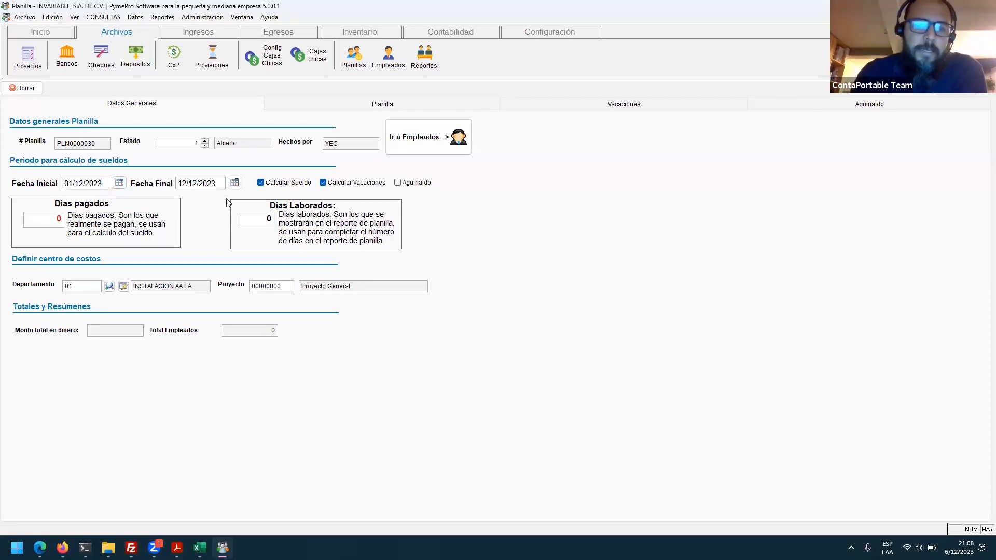
left_click(234, 183)
left_click(534, 307)
left_click(541, 344)
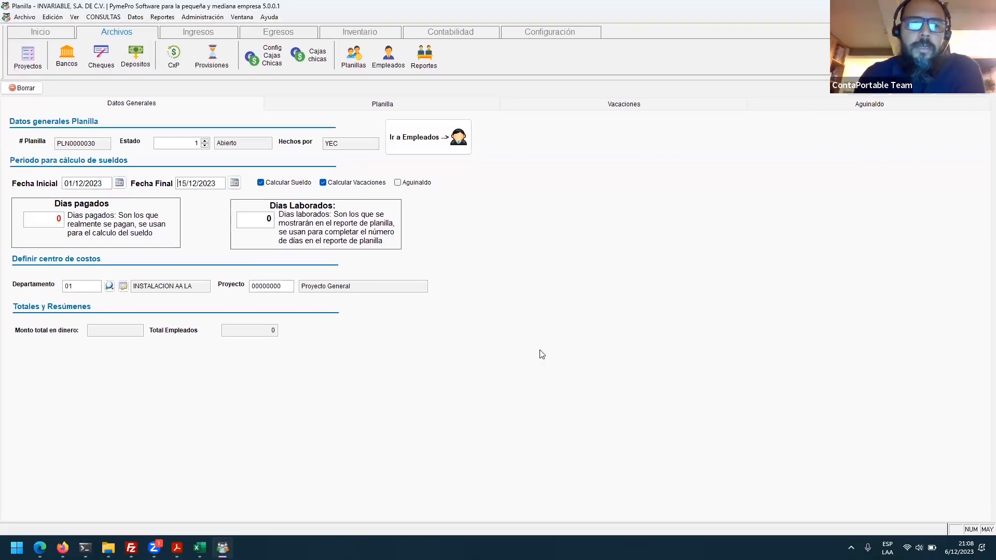
- Set both Dias pagados and Dias Laborados of the planilla to 15
left_click(58, 214)
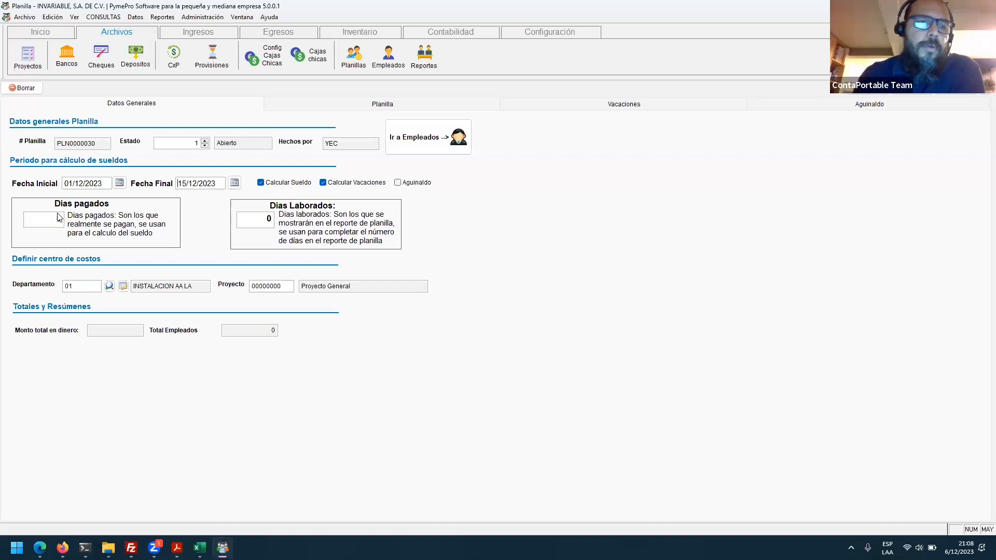
left_click(246, 225)
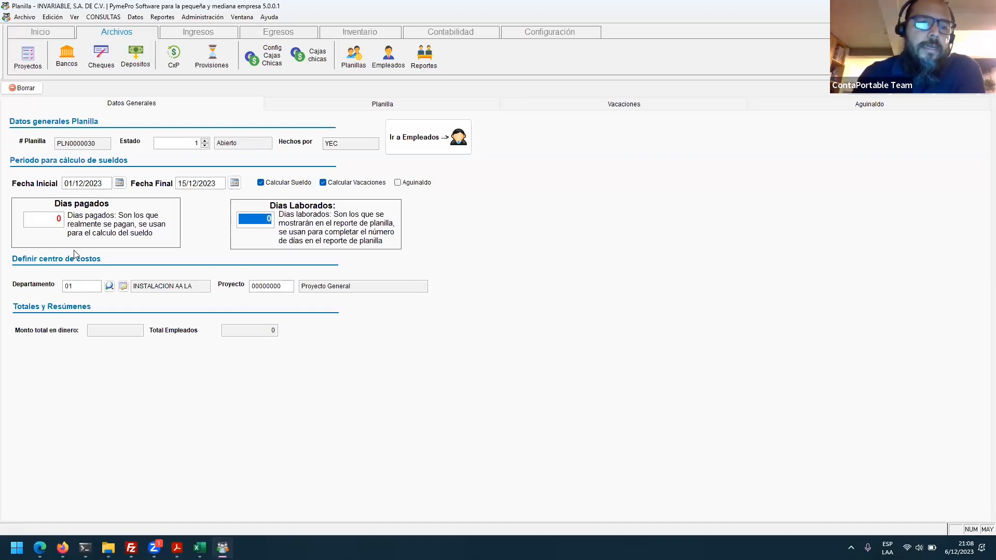
left_click(53, 226)
double_click(53, 228)
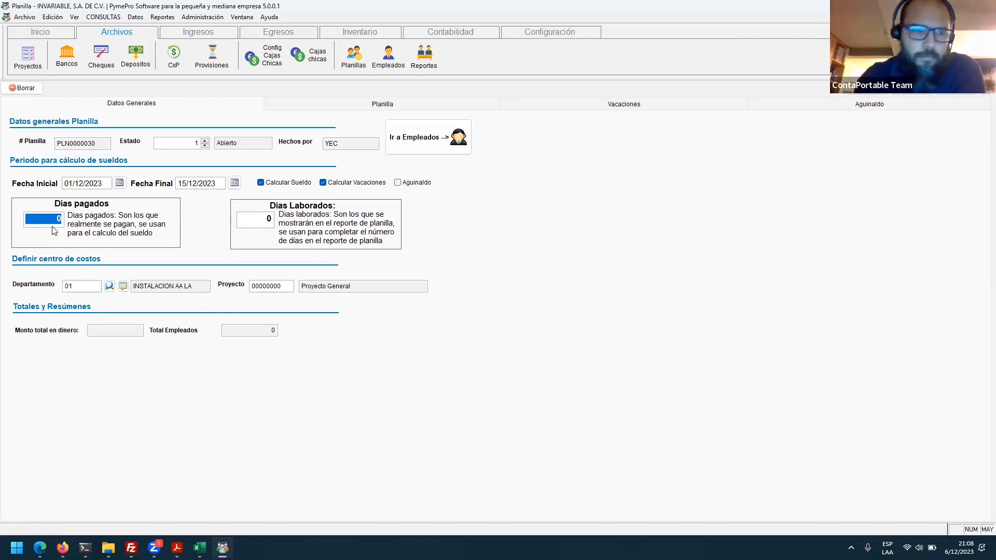
type("15")
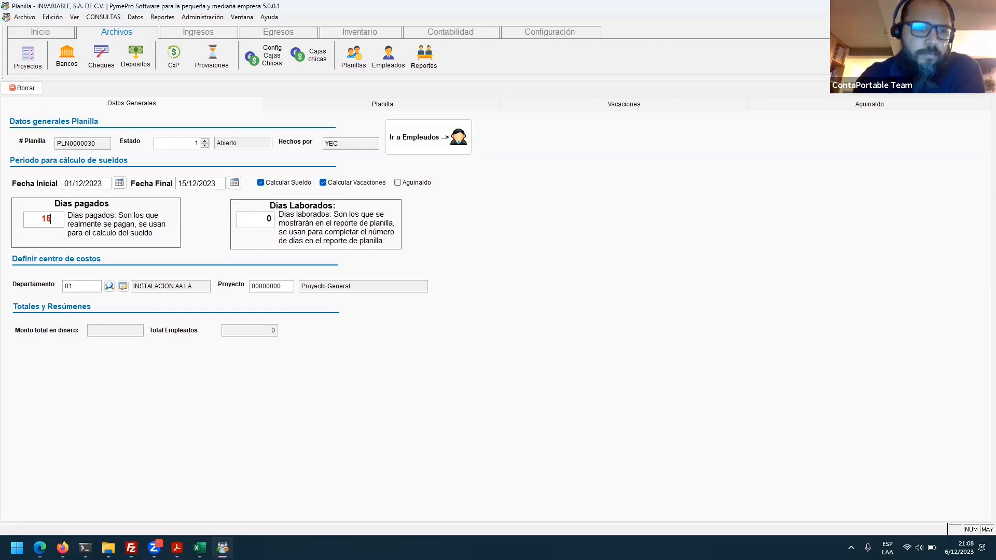
double_click(265, 217)
type("15")
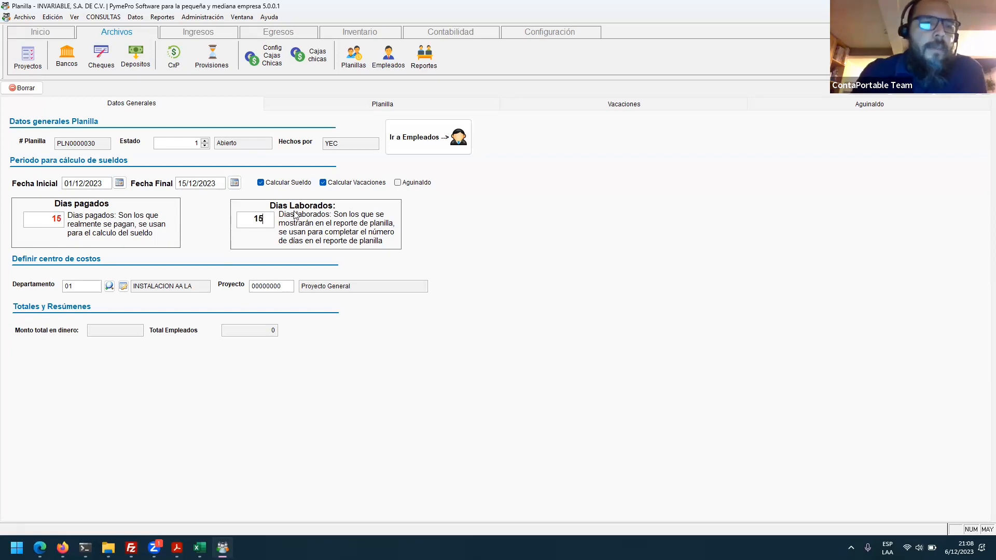
- Turn off Calcular Vacaciones and Calcular Sueldo, and turn on Aguinaldo for the planilla
left_click(337, 185)
left_click(308, 185)
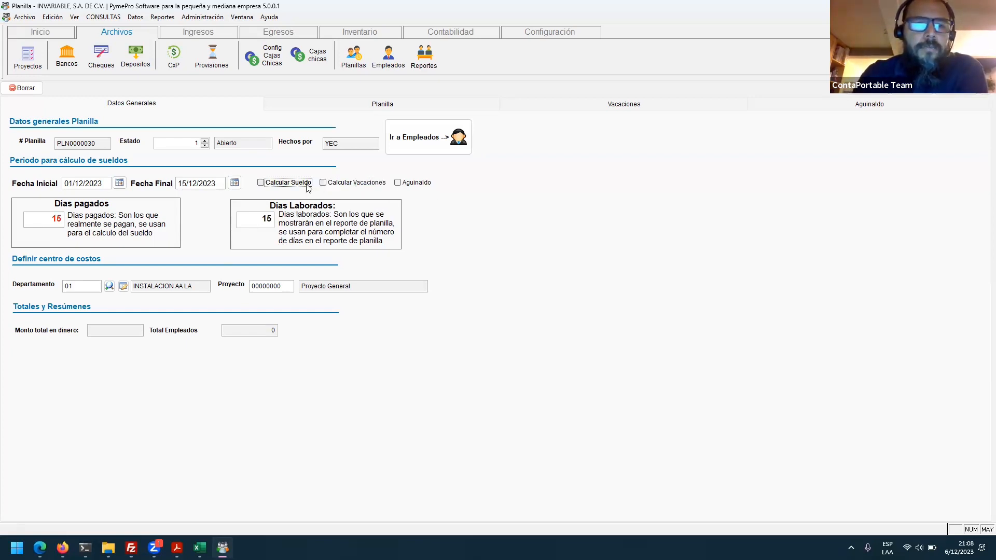
left_click(429, 185)
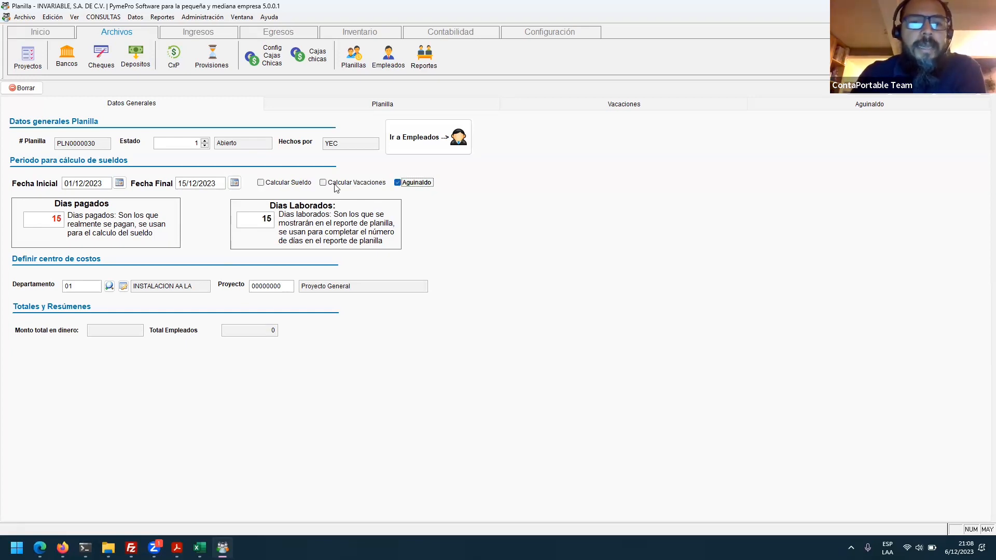
- Go to the planilla's employee list and add all active employees to it
left_click(441, 145)
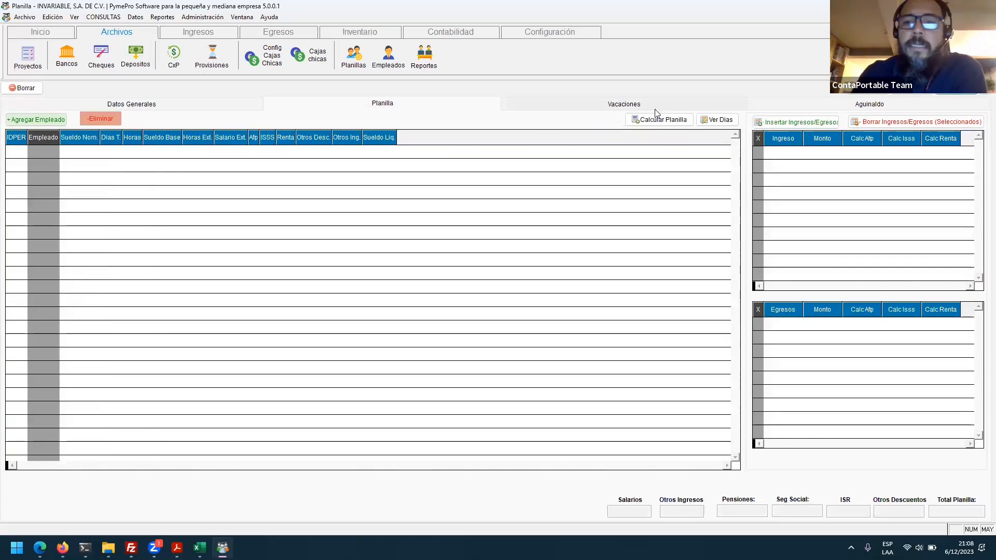
left_click(57, 120)
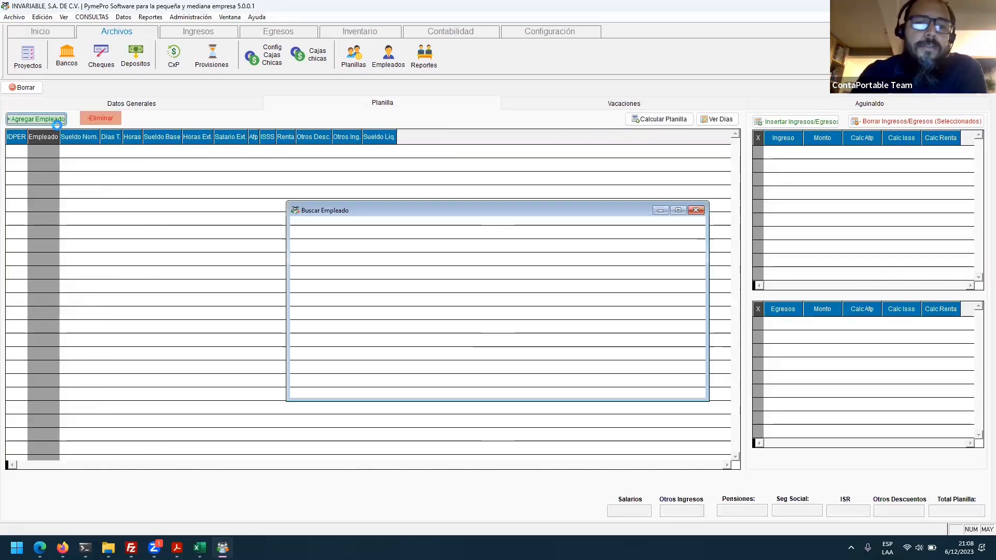
left_click(662, 233)
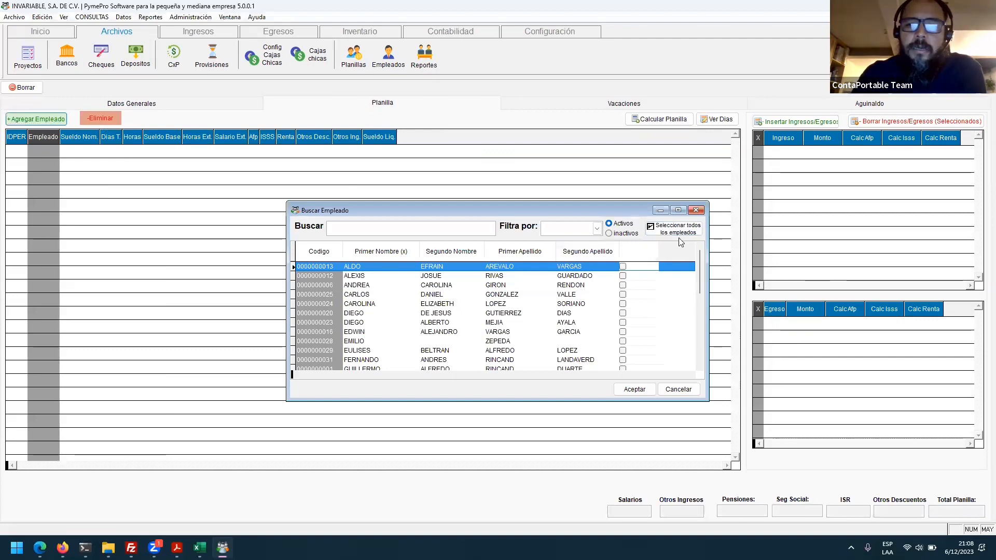
left_click(666, 230)
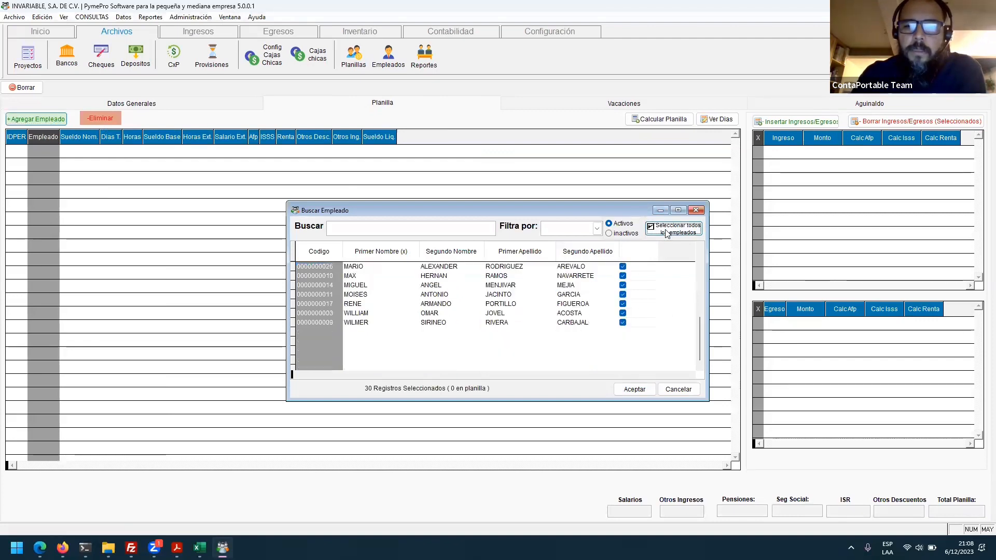
left_click(635, 389)
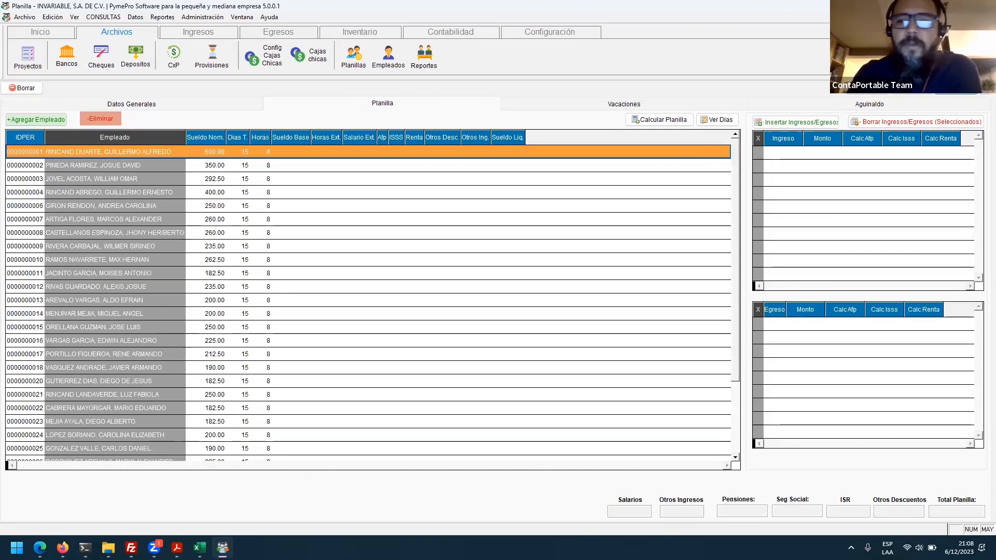
- Add all active employees to the planilla's Aguinaldo list
left_click(880, 105)
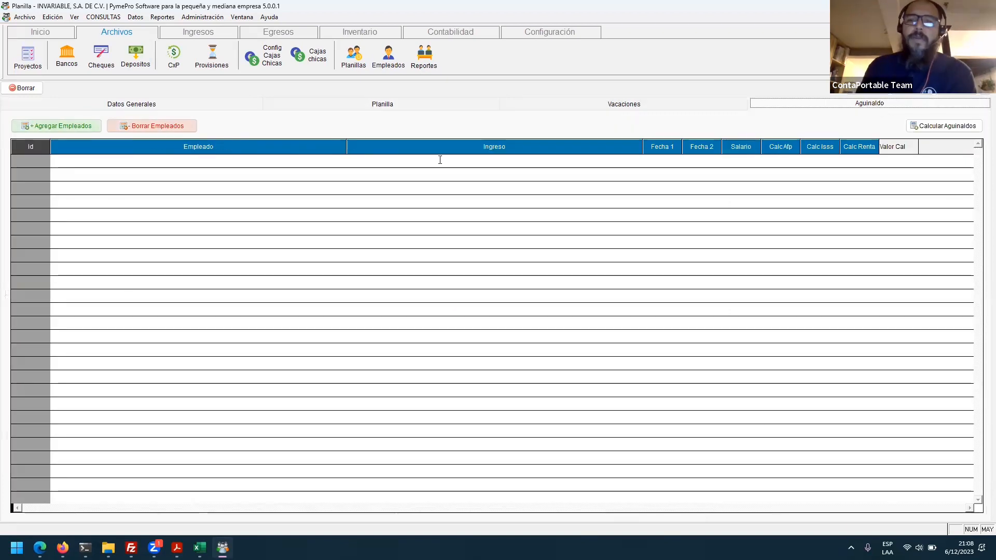
left_click(60, 126)
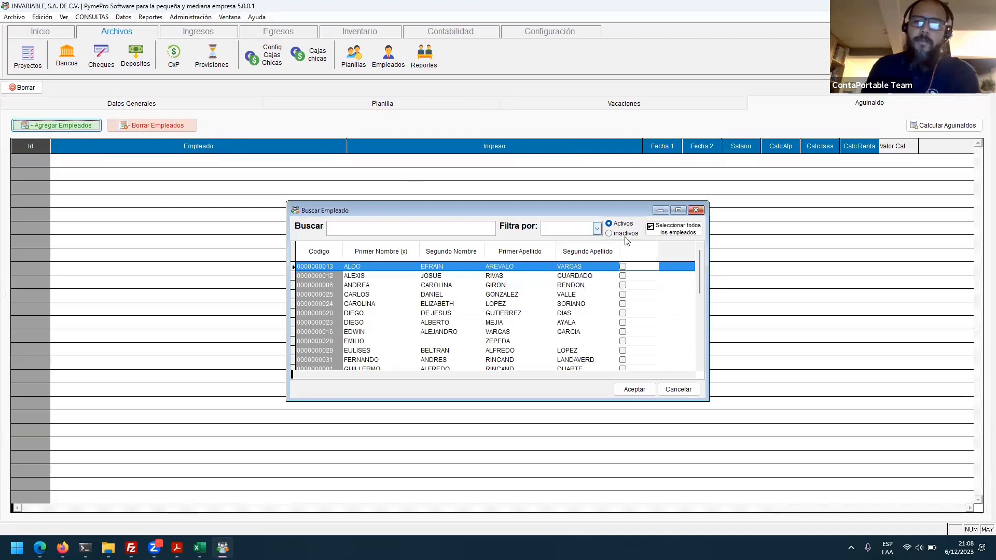
left_click(671, 231)
left_click(634, 389)
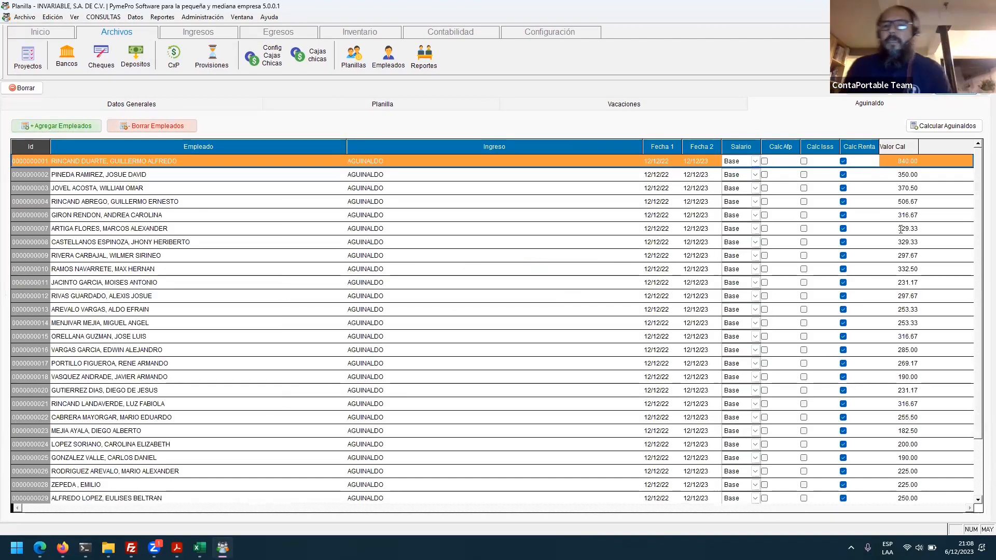
- Hide the Empleado column in the Aguinaldo list and review the Valor Cal amounts
left_click_drag(347, 145, 51, 146)
left_click(604, 202)
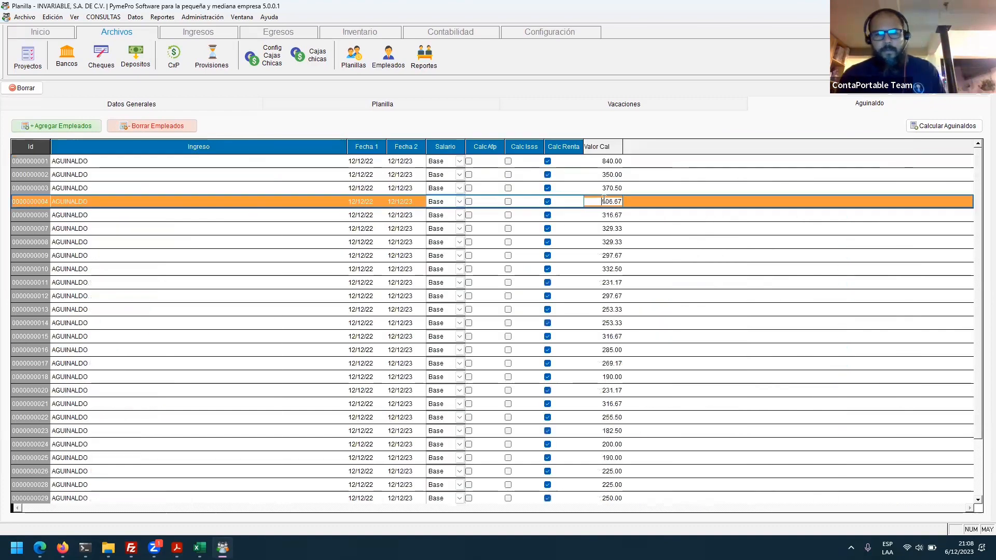
scroll(612, 288, "down", 1)
scroll(612, 288, "up", 1)
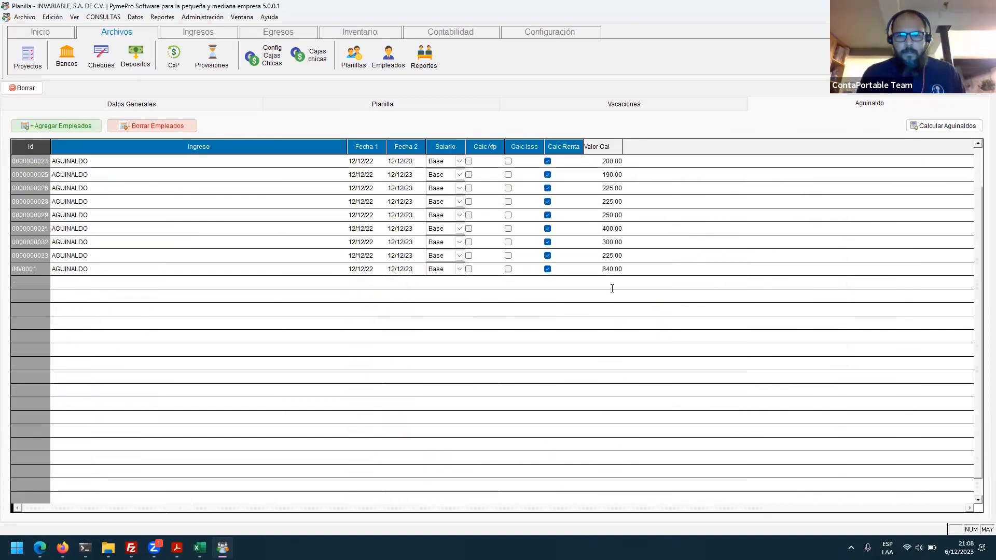
- Check the Fecha 1 and Fecha 2 dates of the employees throughout the Aguinaldo list
left_click(360, 165)
left_click(388, 323)
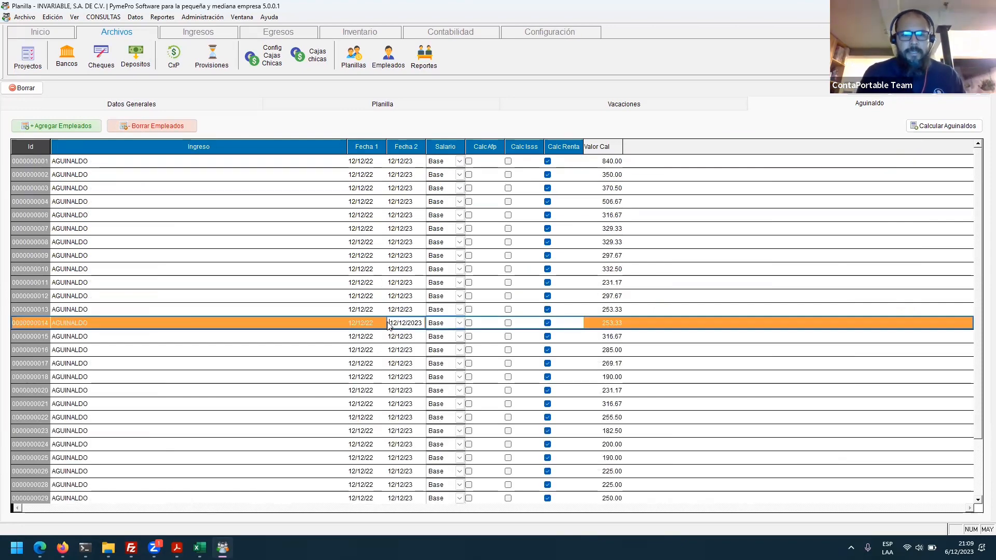
left_click(372, 390)
key("Up")
key("Up")
key("Up")
key("Up")
key("Up")
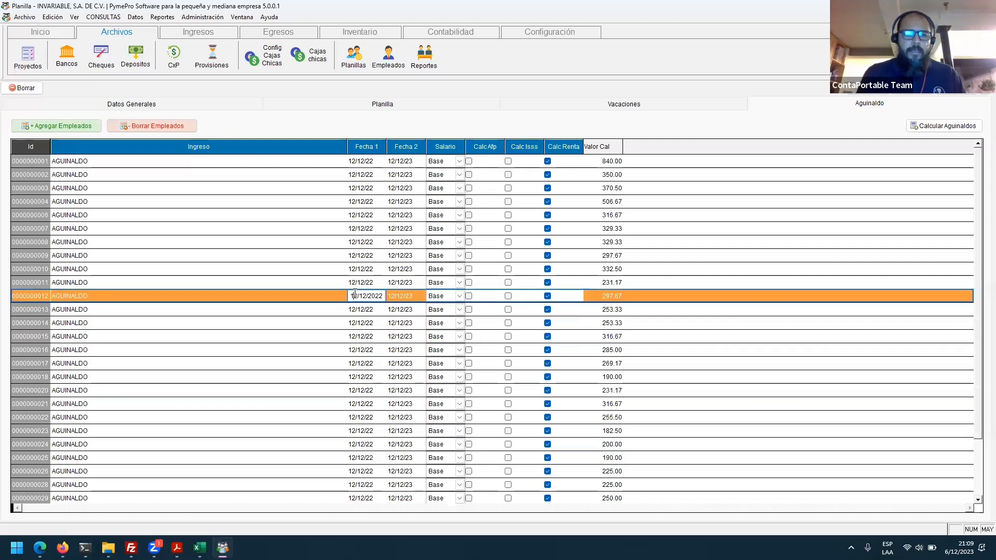
key("Down")
key("Down")
key("Down")
key("Down")
key("Down")
key("Down")
key("Down")
key("Down")
key("Down")
key("Down")
key("Down")
key("Down")
key("Down")
key("Down")
key("Down")
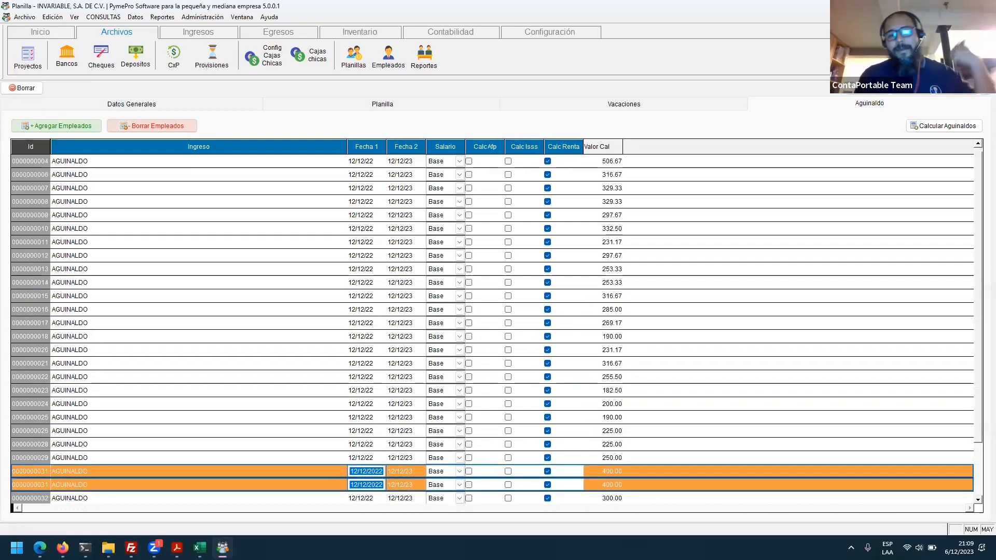
key("Down")
key("Down")
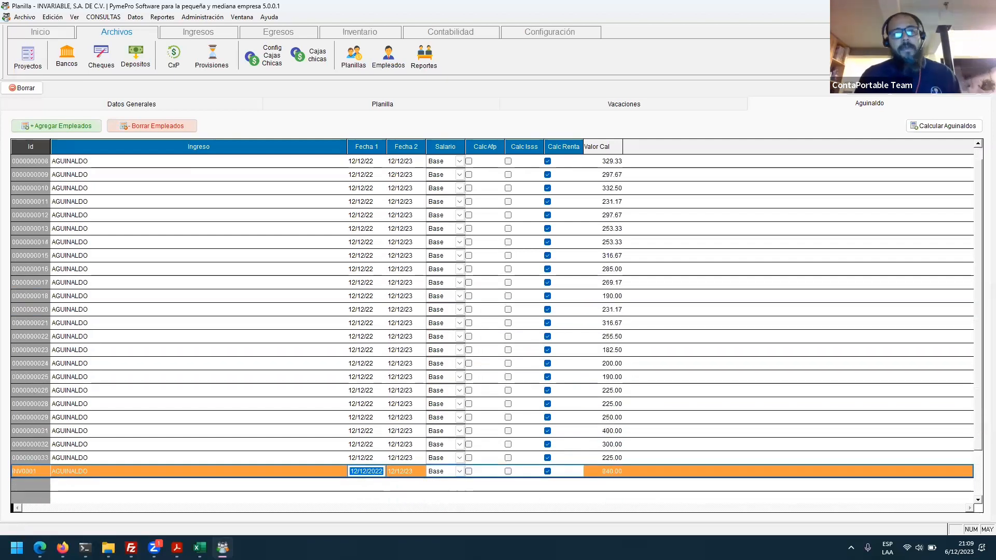
key("Up")
key("Up")
key("Up")
key("Up")
key("Up")
key("Up")
key("Up")
key("Up")
key("Up")
key("Up")
key("Up")
key("Up")
key("Up")
key("Up")
key("Up")
key("Up")
key("Up")
key("Up")
key("Up")
key("Up")
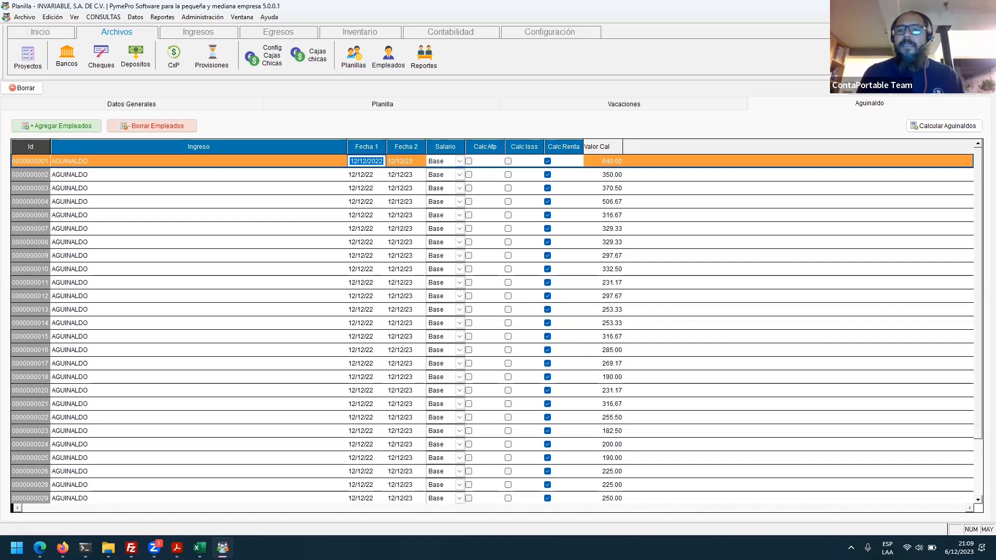
- Create a new record in Empleados, maximize its form and set Fecha de Ingreso to 01/01/2000
left_click(388, 56)
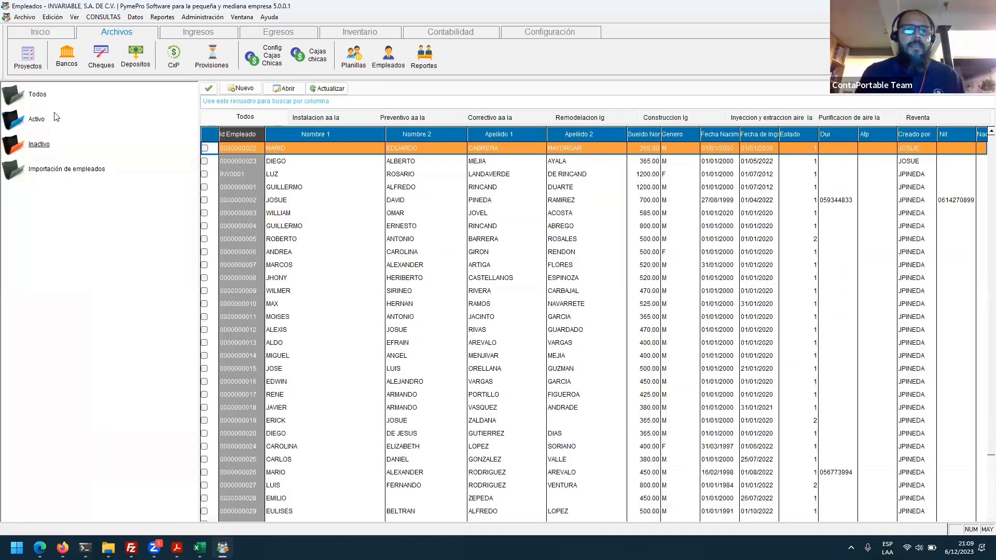
left_click(241, 88)
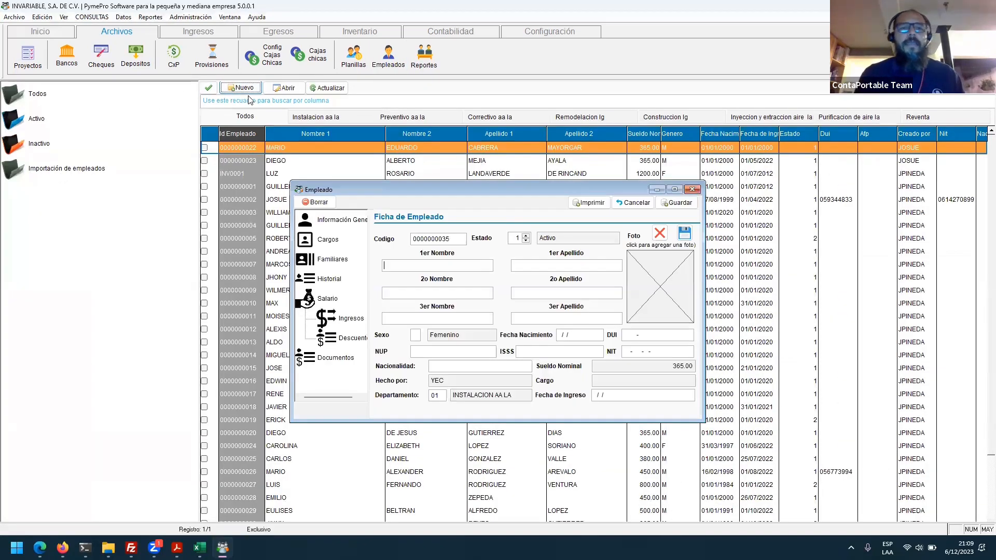
double_click(545, 195)
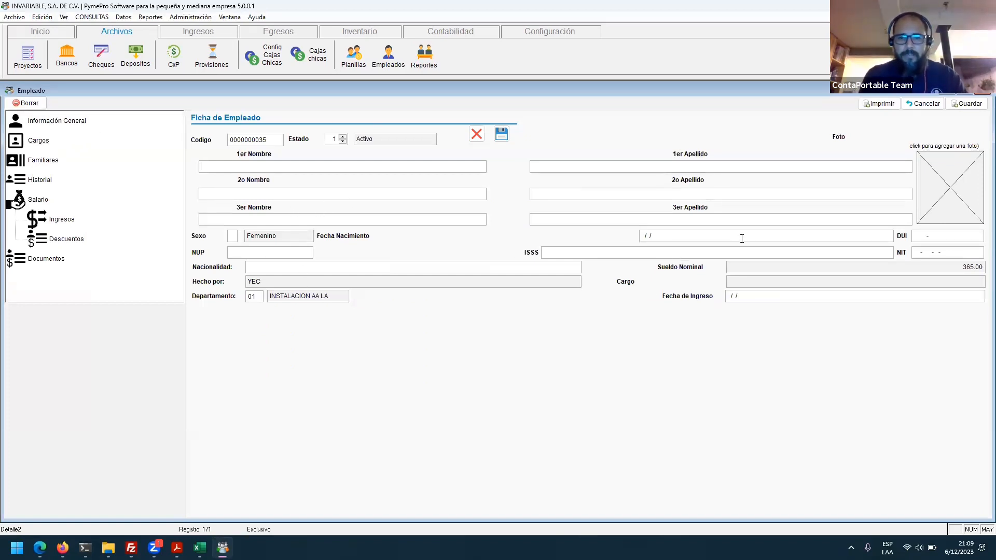
triple_click(806, 296)
type("01")
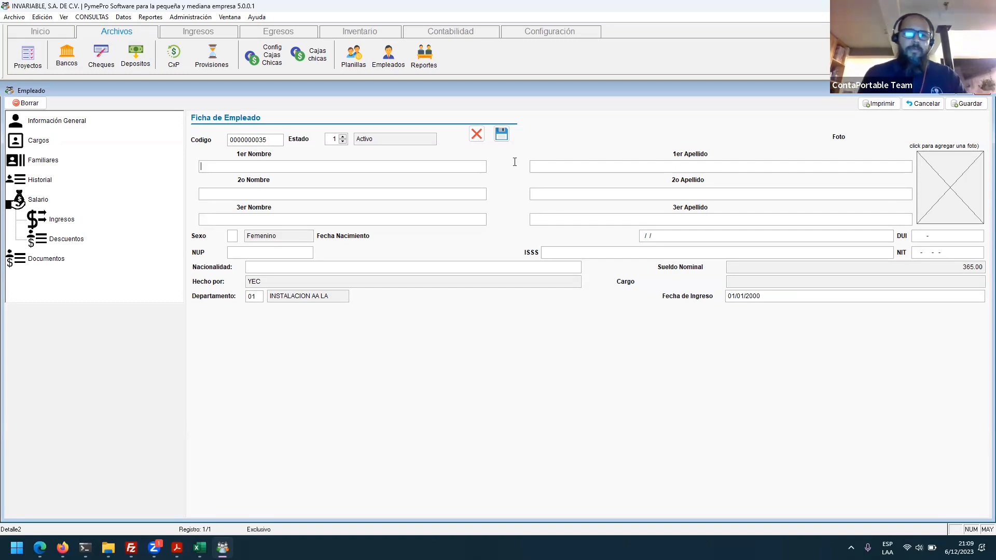
- Enter the employee's first name and surname, then try to save the record while closing it
type("RNESTO")
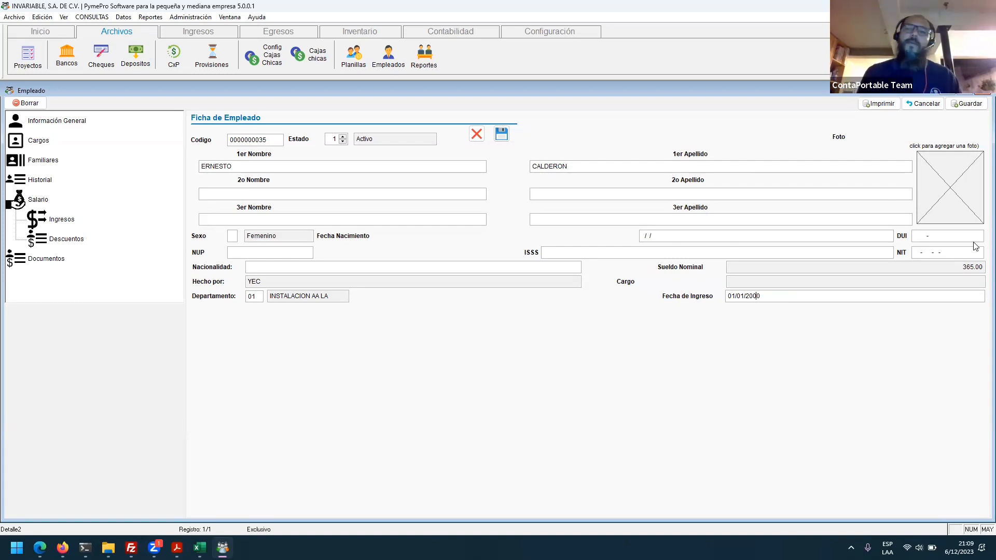
left_click(979, 91)
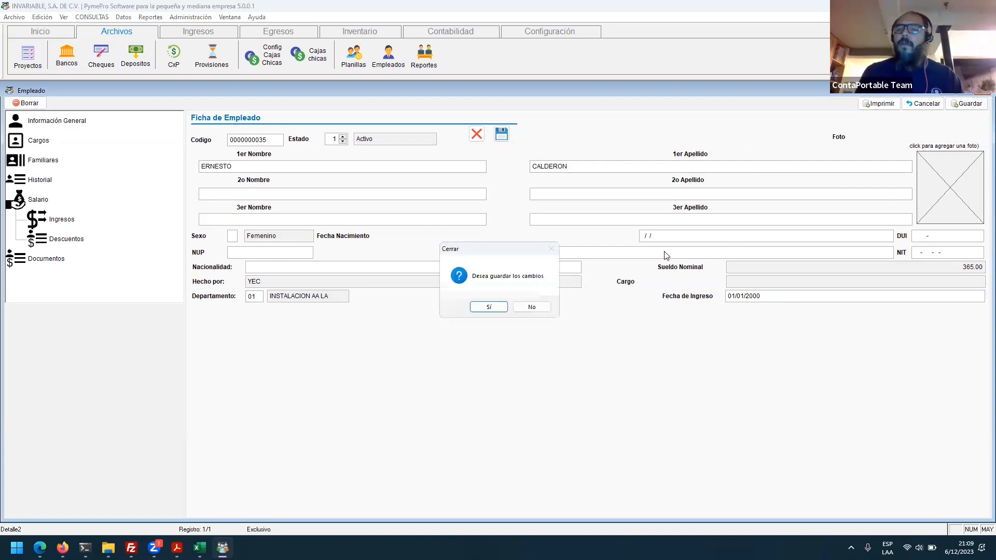
left_click(488, 309)
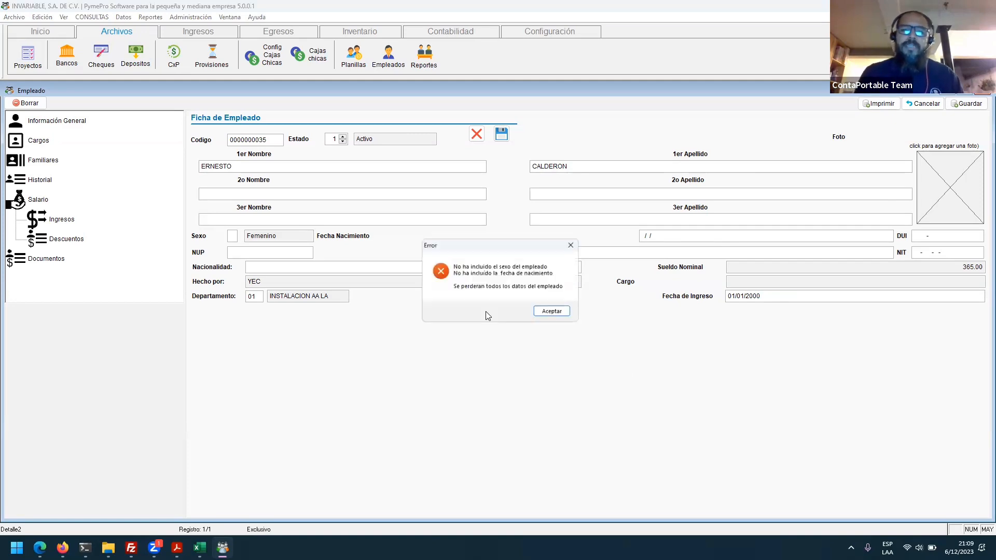
left_click(538, 313)
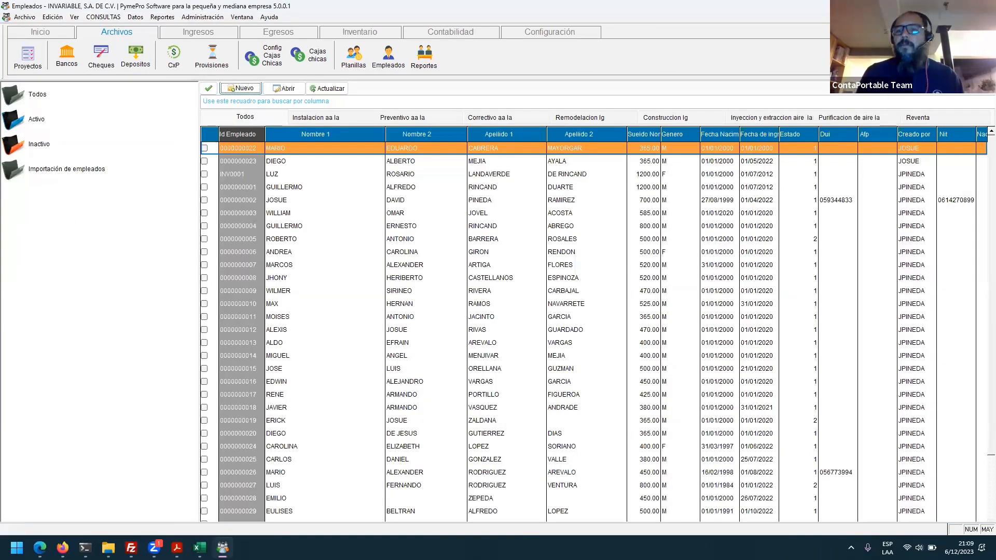
- Return to the planilla's Aguinaldo list, hide the Empleado column again and select the fourth employee's Calc Renta cell
left_click(975, 89)
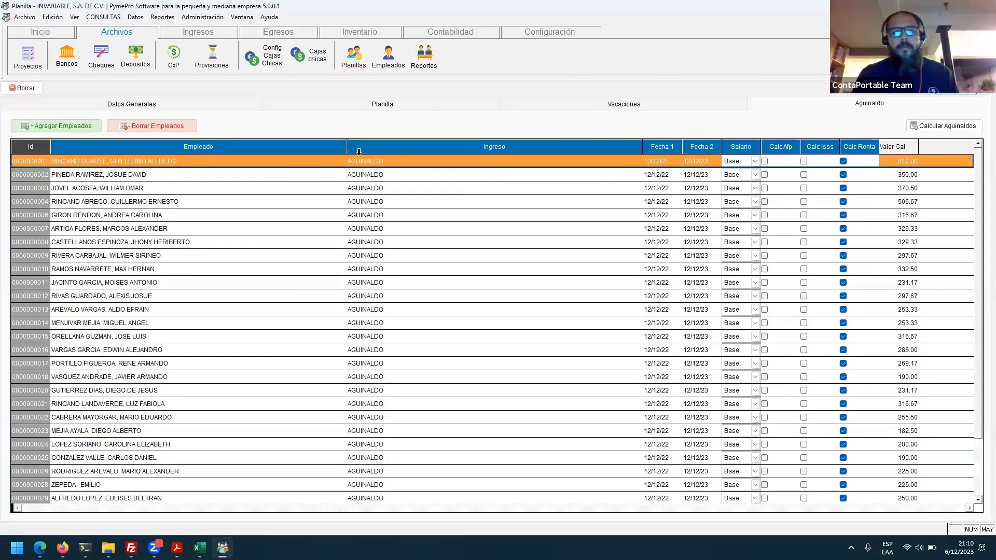
left_click_drag(350, 145, 11, 161)
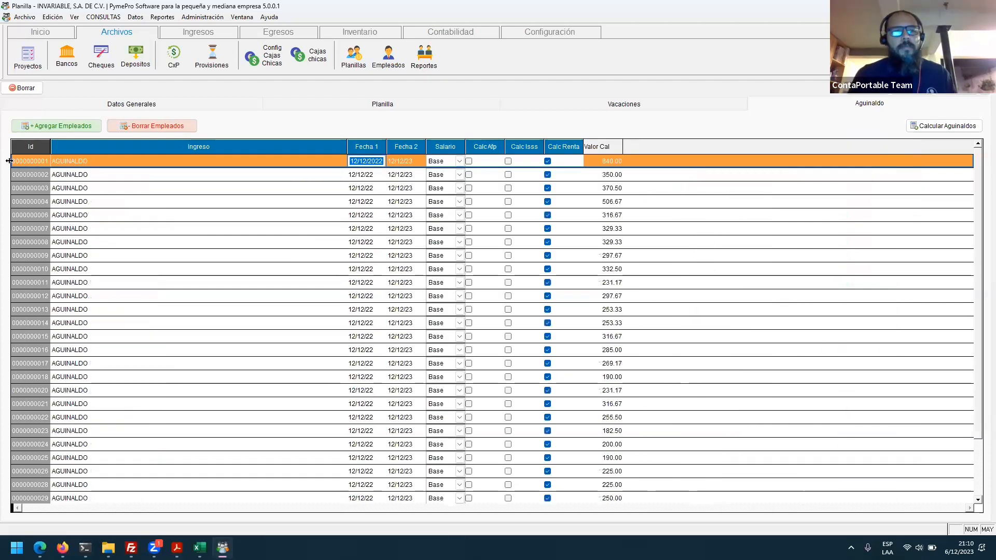
left_click(558, 204)
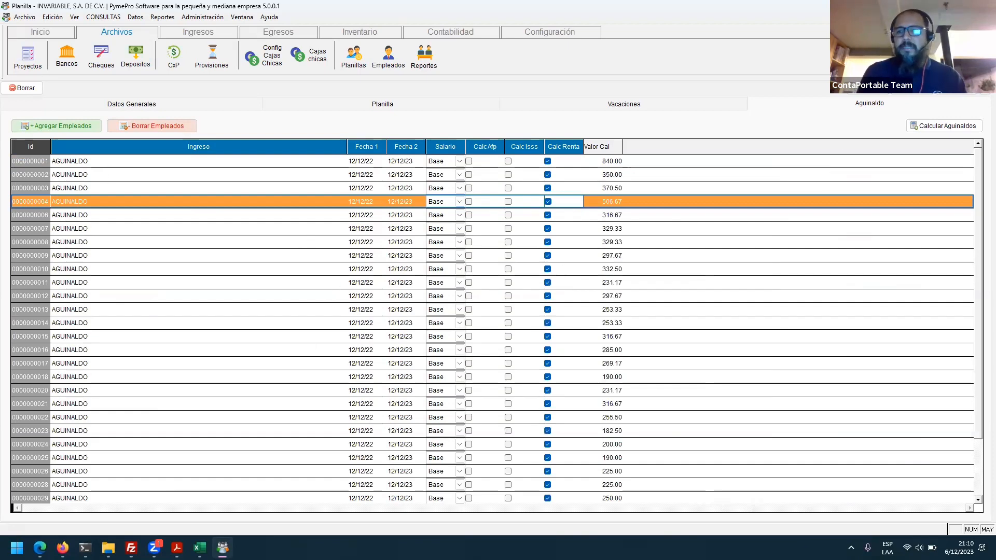
- Switch to the ContaPortable aguinaldo page in Edge, set Sueldo to 3500 and calculate the aguinaldo with the existing dates
key("alt+Tab")
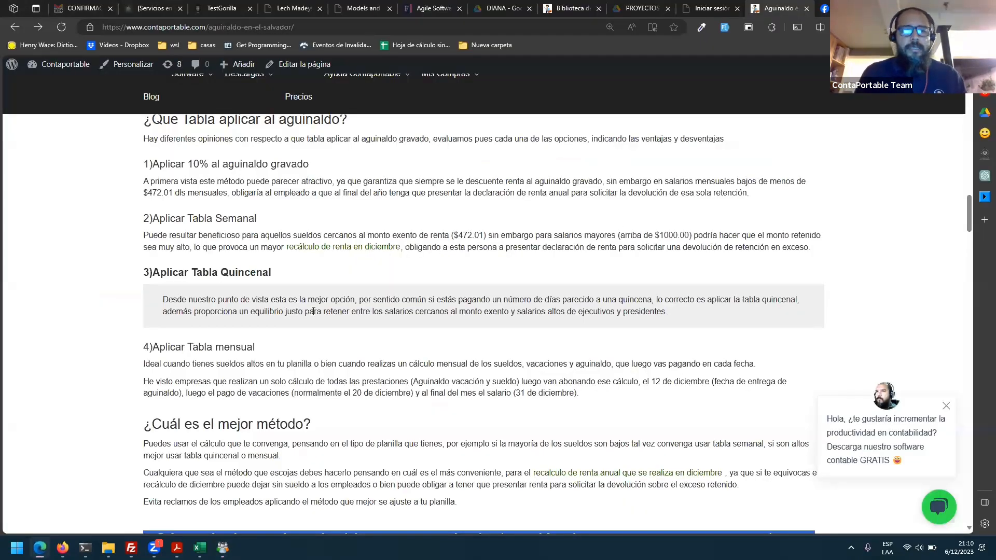
scroll(313, 311, "up", 15)
scroll(312, 316, "down", 7)
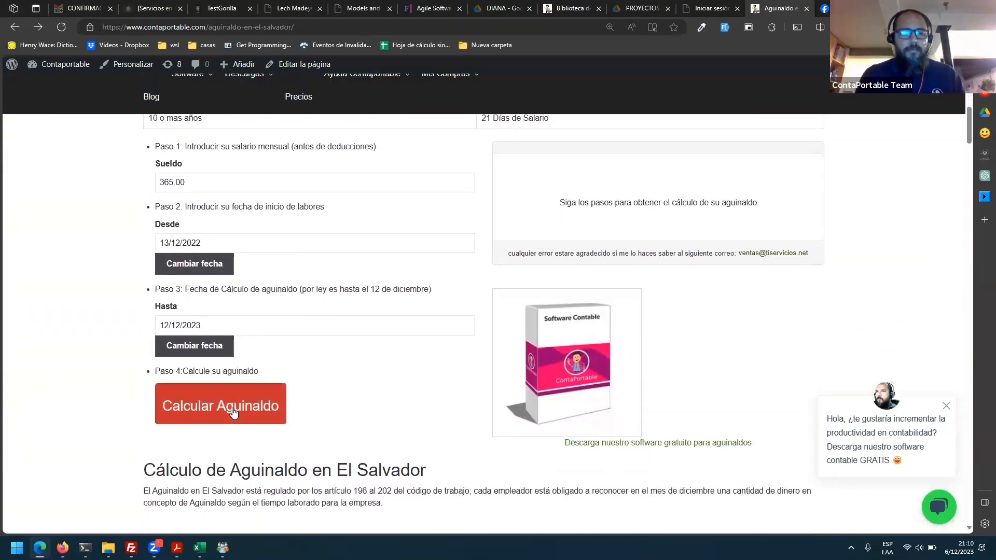
double_click(206, 185)
type("3")
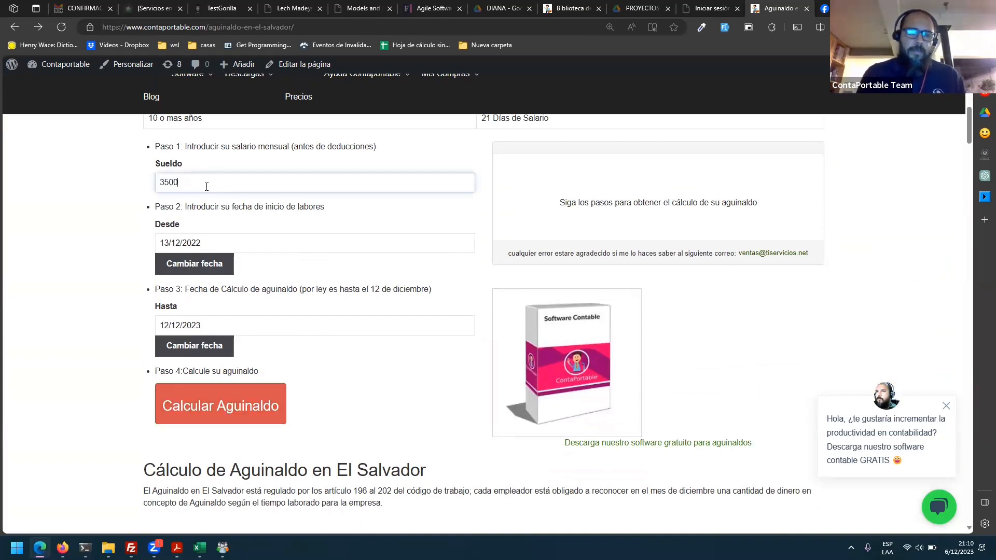
left_click(199, 243)
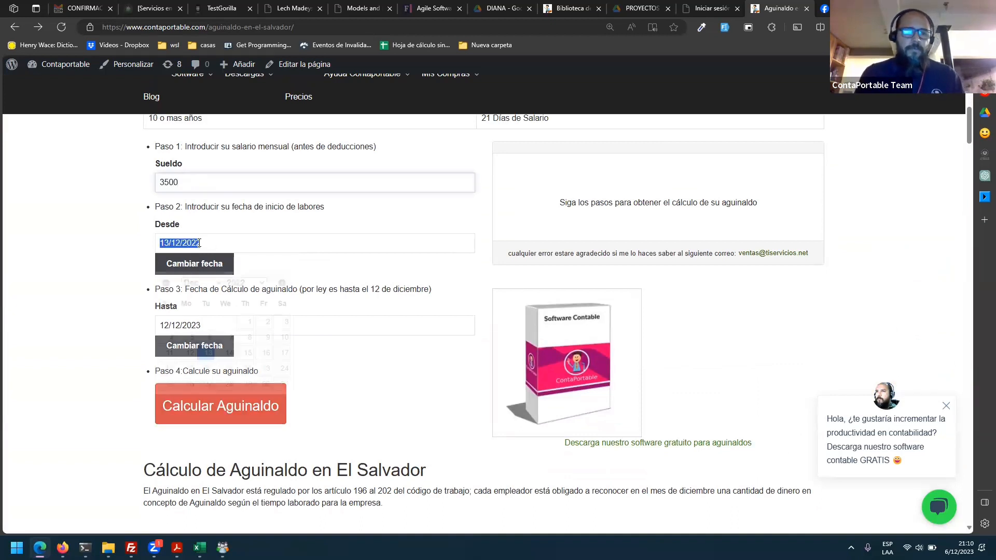
left_click(377, 396)
left_click(243, 416)
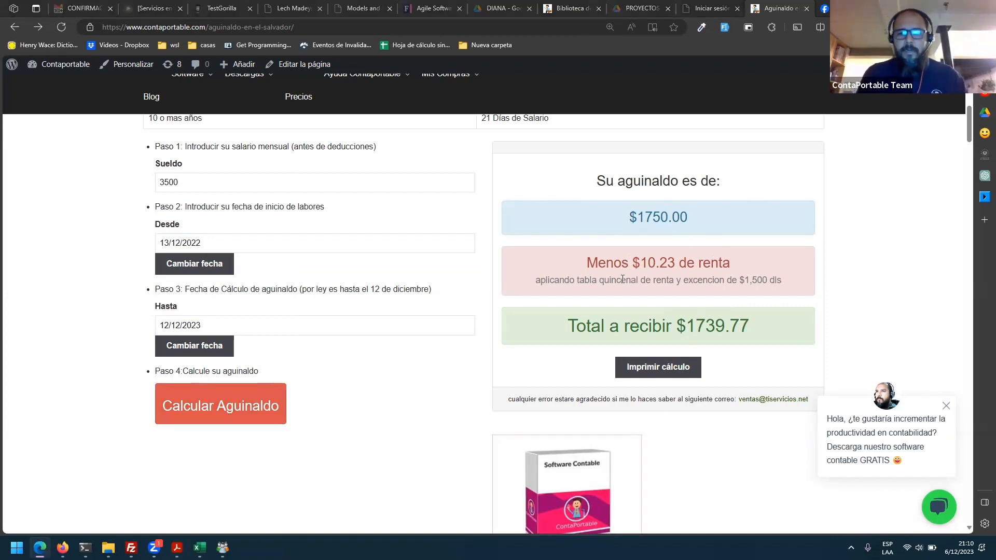
- Preview the calculation's printout, cancel printing and highlight the note about the income tax table and exemption applied
left_click(658, 373)
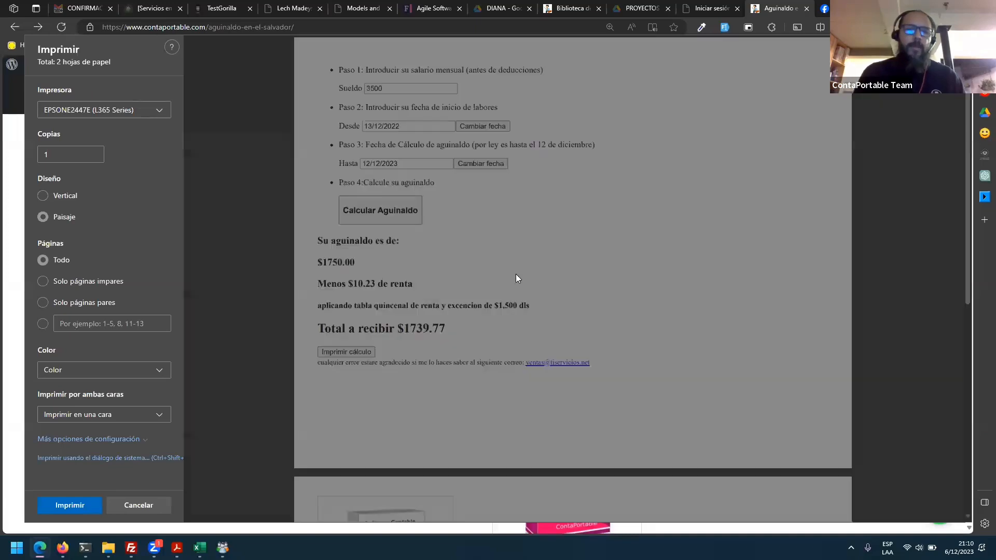
scroll(511, 331, "down", 5)
scroll(511, 331, "up", 5)
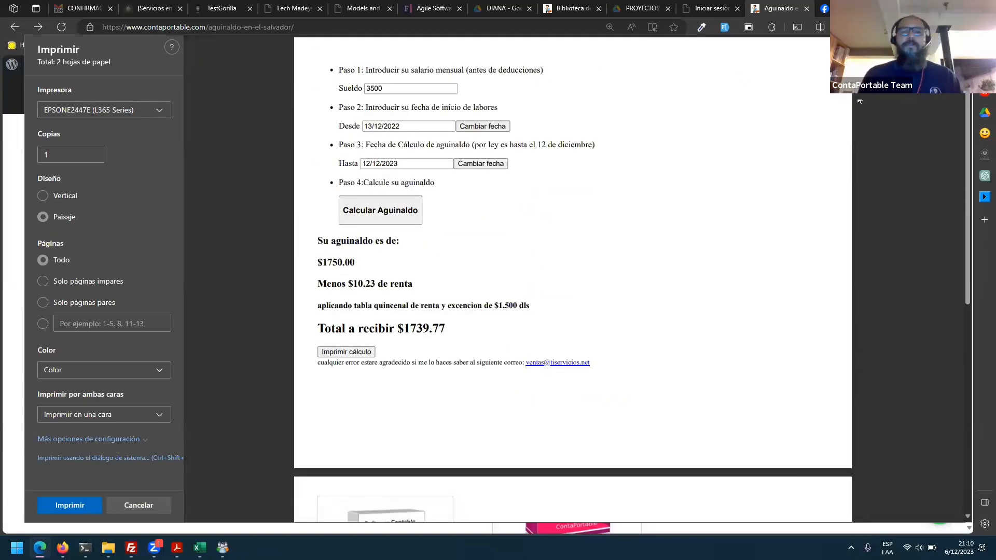
key("Escape")
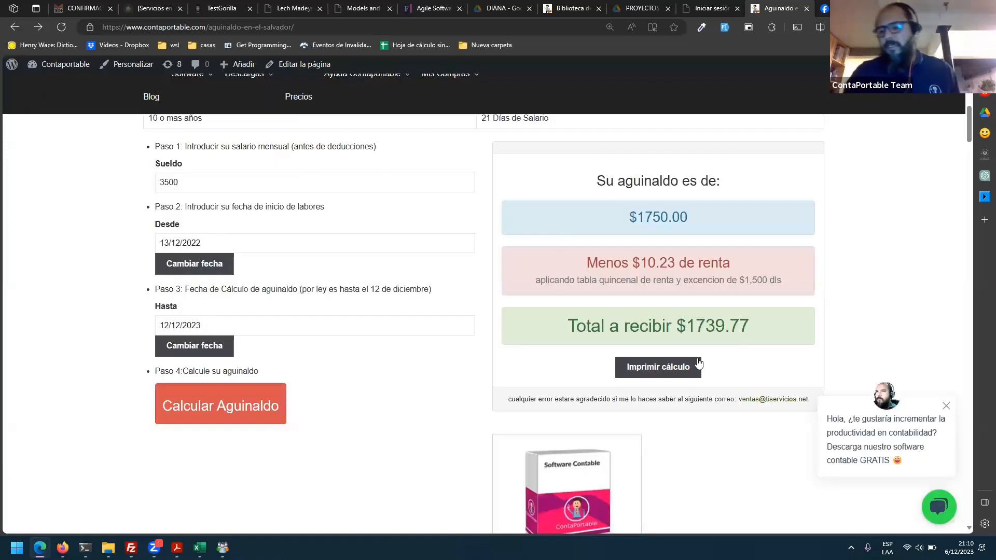
triple_click(662, 281)
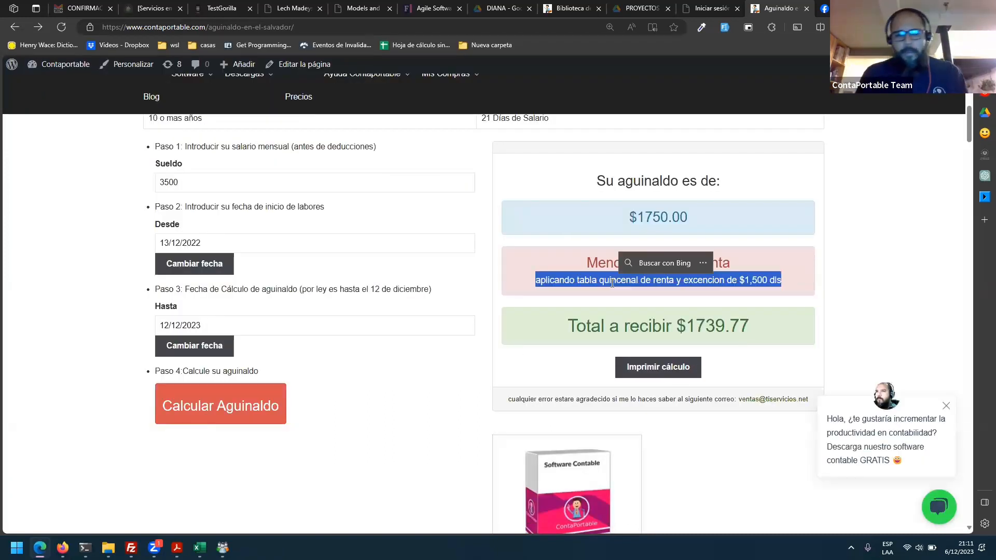
- Open the free Zoom meeting banner's ContaPortable consultancy page from the aguinaldo page, skim its content and copy its web address
scroll(467, 229, "up", 8)
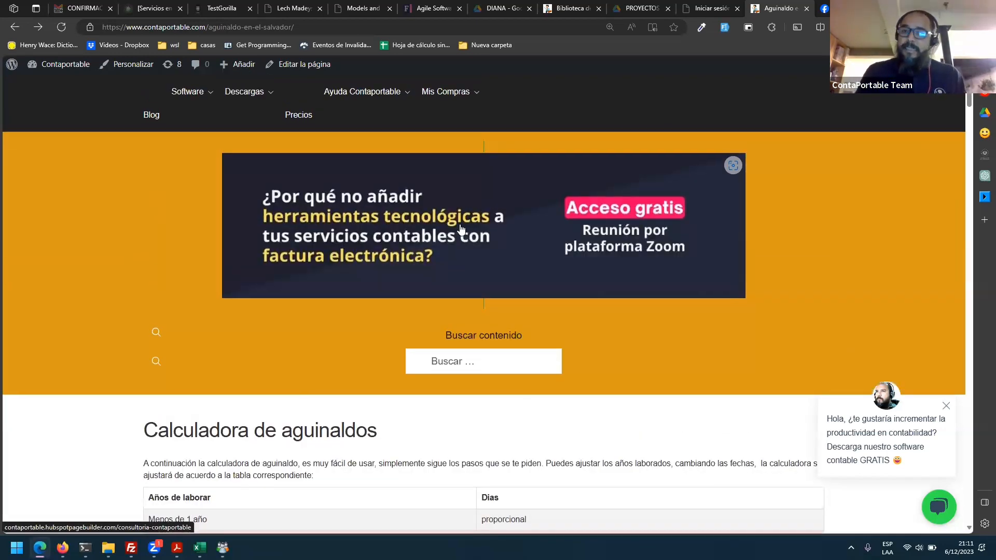
left_click(460, 229)
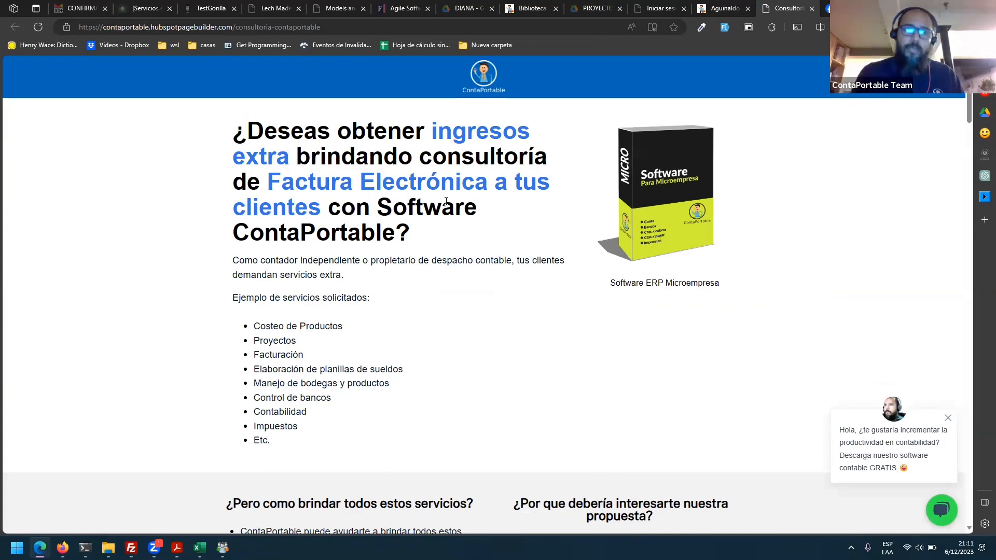
scroll(446, 201, "down", 15)
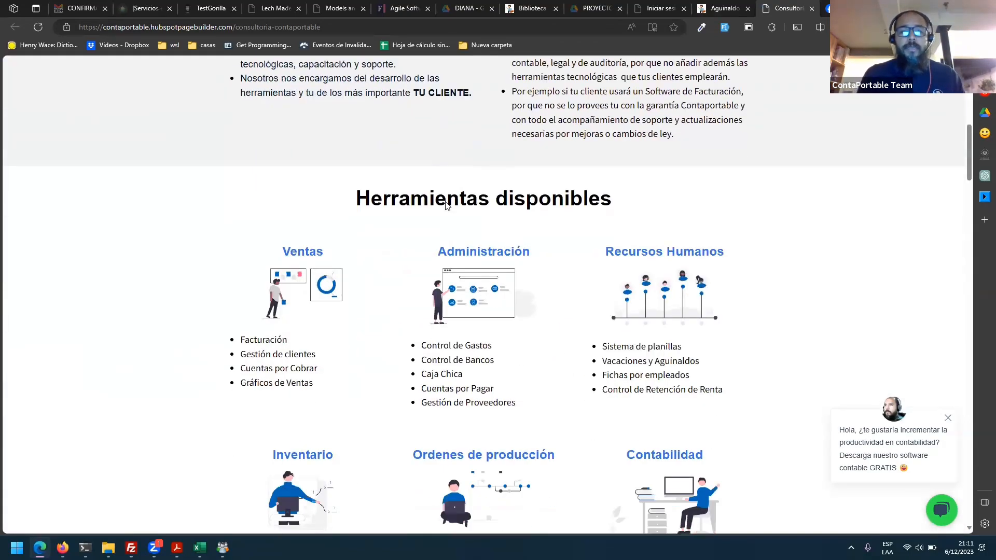
scroll(446, 201, "down", 15)
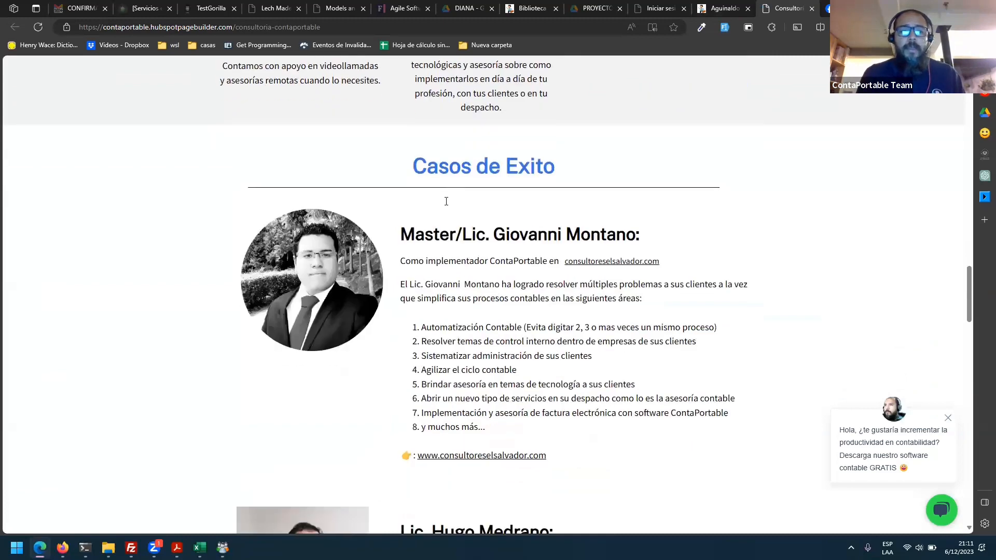
scroll(447, 201, "up", 20)
left_click(293, 32)
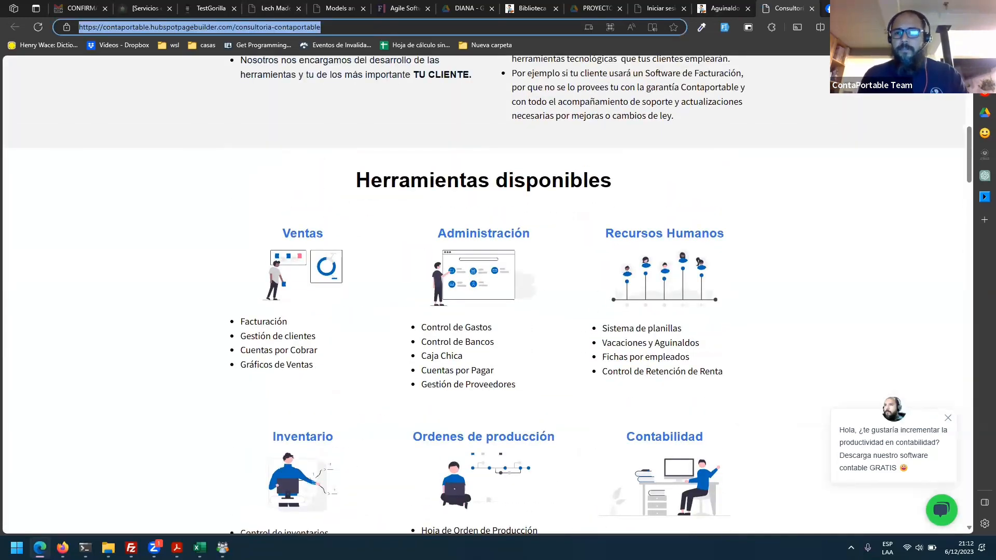
- Switch to the Contaportable Facebook page and begin a comment on the live video reading "charla para ser consultor"
key("ctrl+Tab")
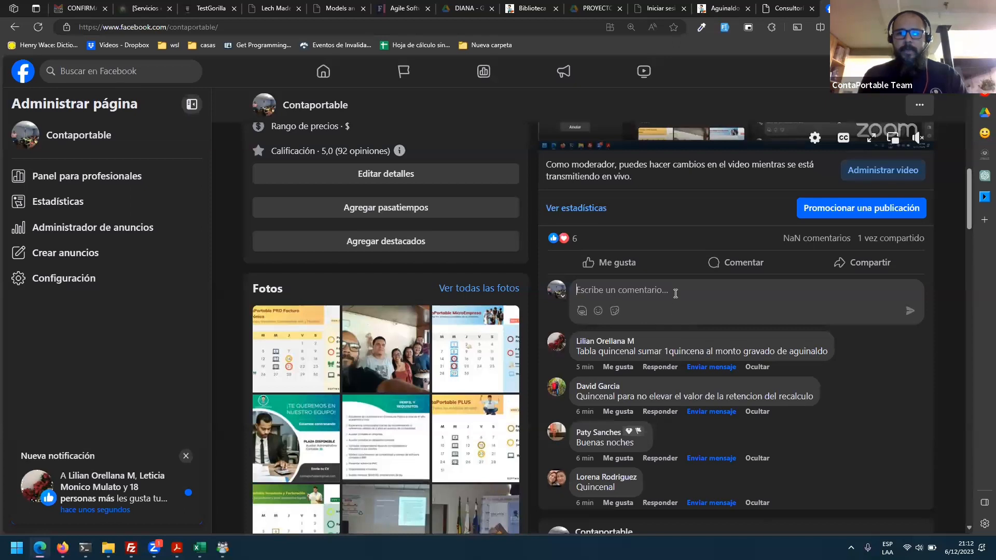
type("cHARLA")
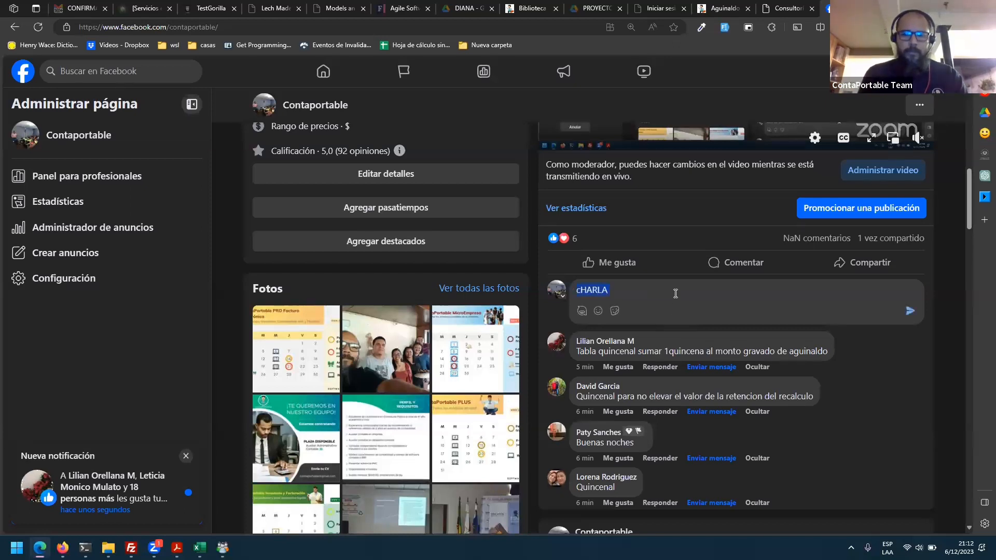
key("Caps_Lock")
key("BackSpace")
key("BackSpace")
key("BackSpace")
key("BackSpace")
key("BackSpace")
key("BackSpace")
type("harla p")
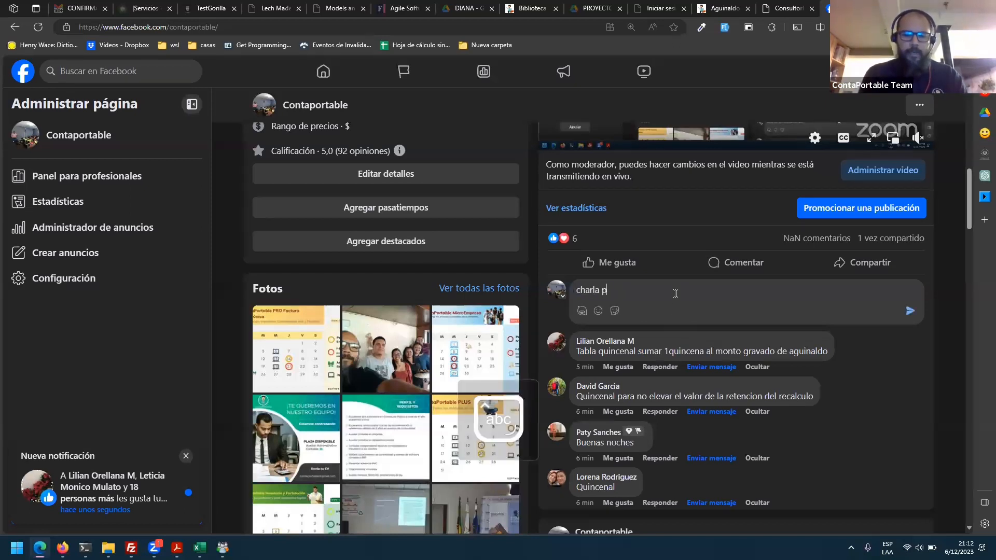
type("ara ser consultor ")
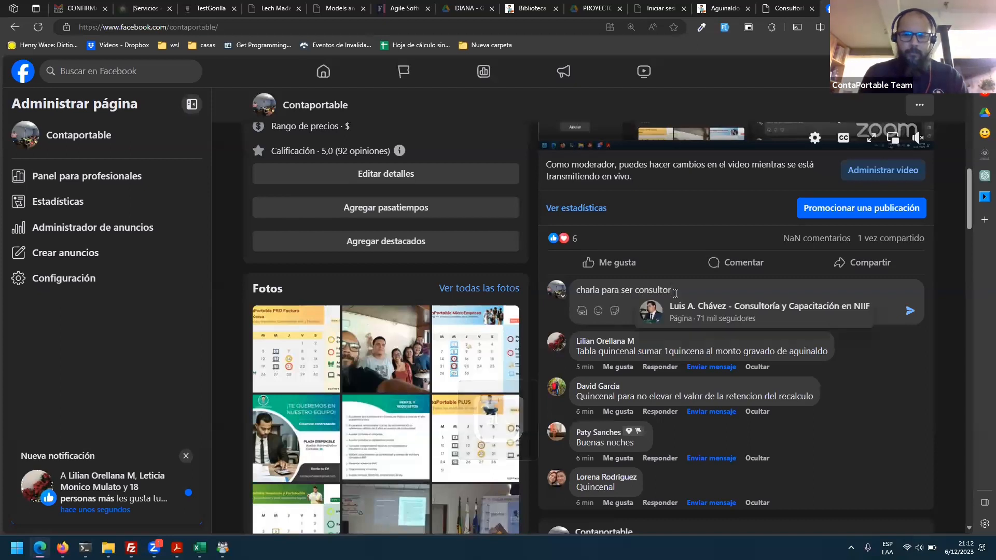
- Tag the Contaportable page in the comment, add the copied consultoria-contaportable link on a new line and publish it
type("@contapo")
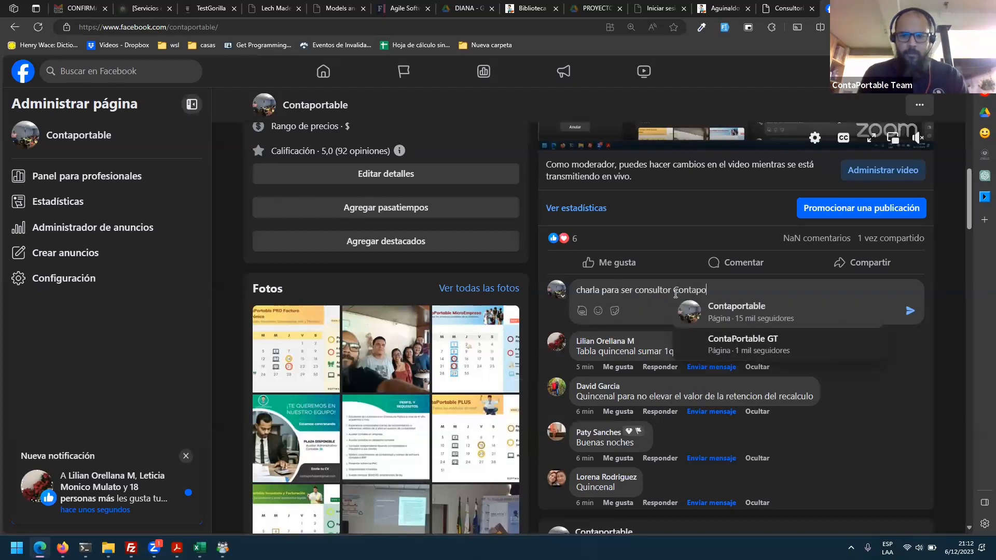
key("Return")
type("https://contaportable.hubspotpagebuilder.com/consultoria-contaportable")
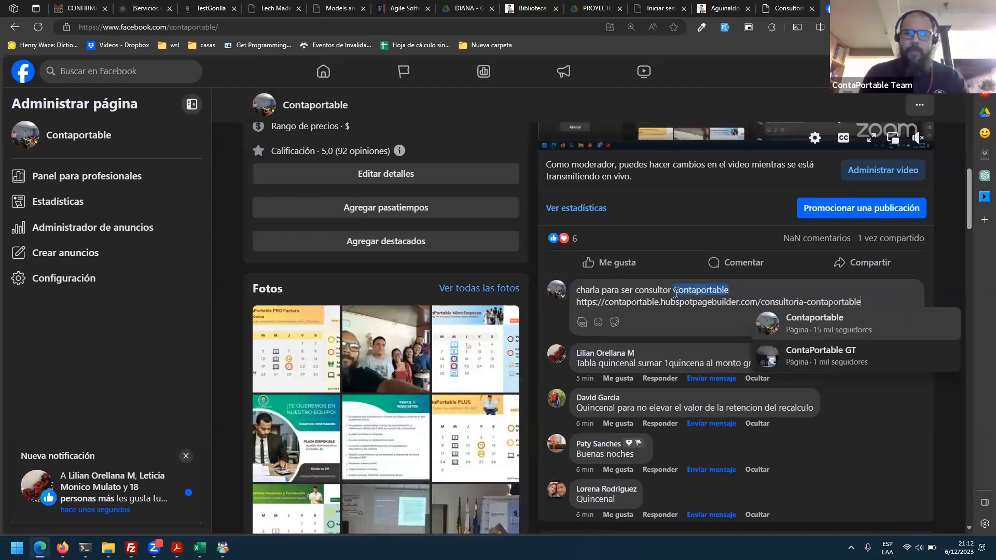
key("Return")
key("Return")
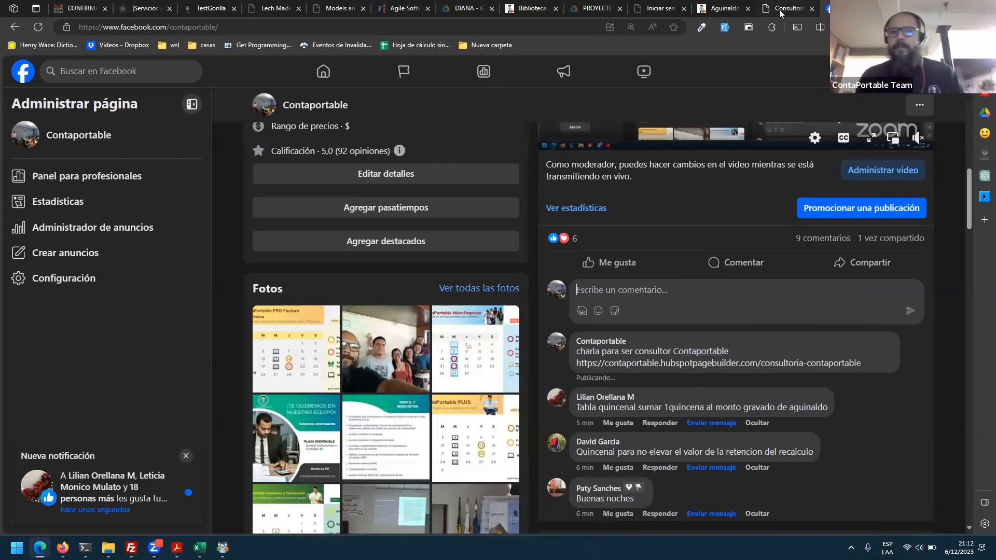
- Return to the consultancy page and highlight the Friday 01 December 2:00 pm and Saturday 02 December 11:00 am Zoom meeting times
key("ctrl+shift+Tab")
scroll(487, 312, "up", 10)
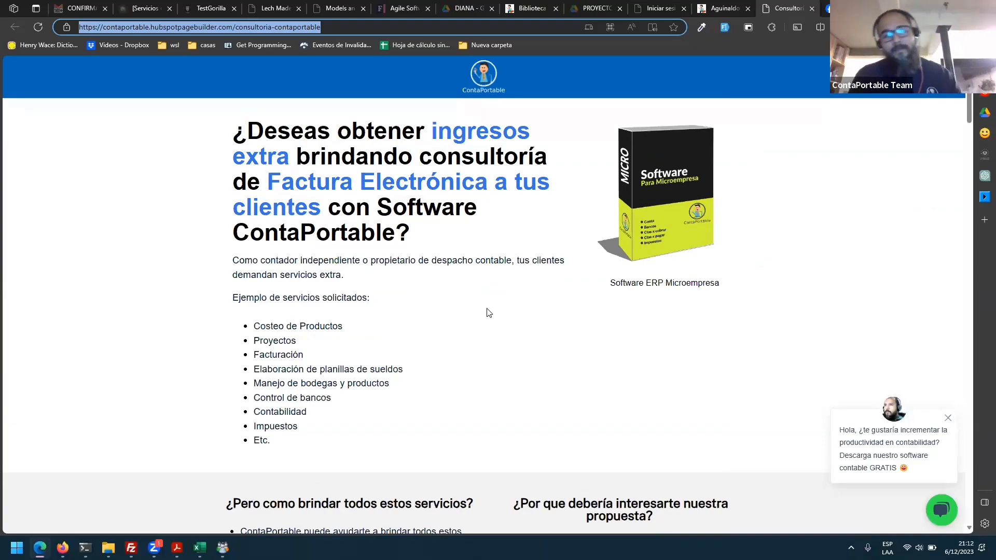
scroll(488, 313, "down", 15)
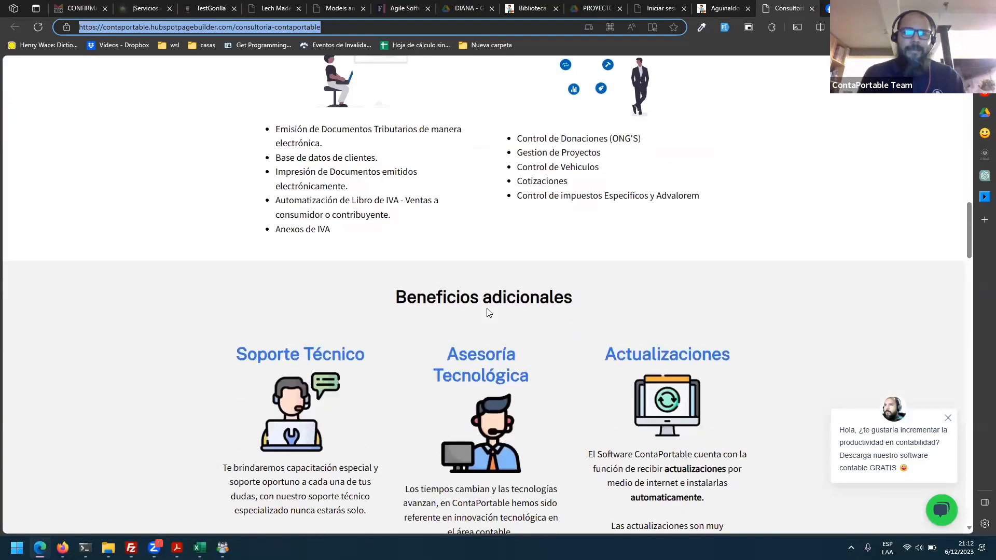
scroll(488, 312, "down", 15)
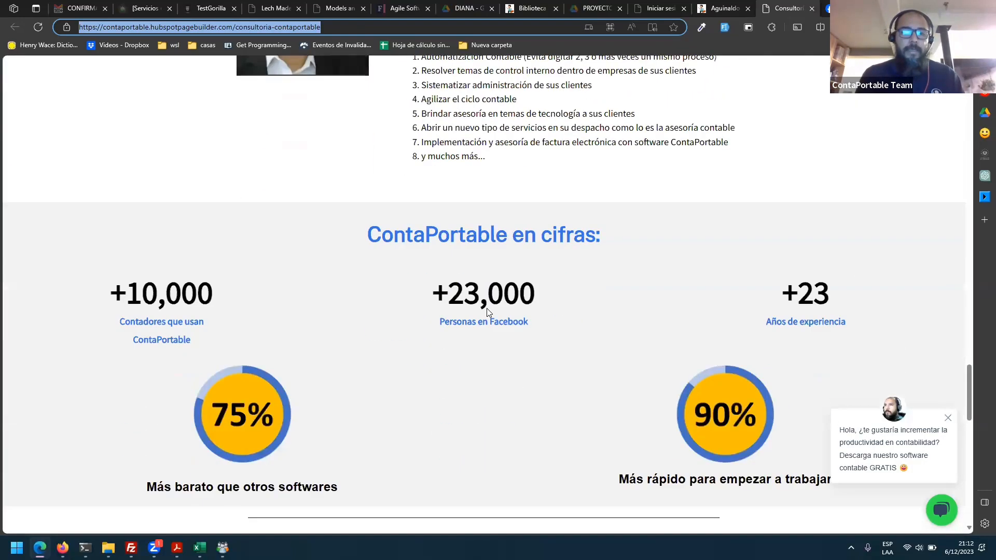
scroll(488, 313, "down", 5)
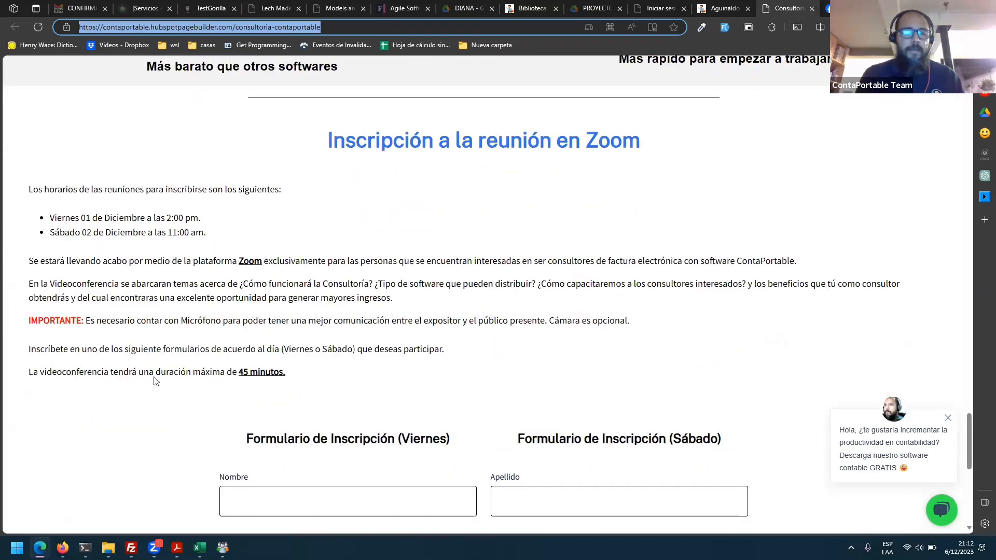
scroll(311, 311, "down", 3)
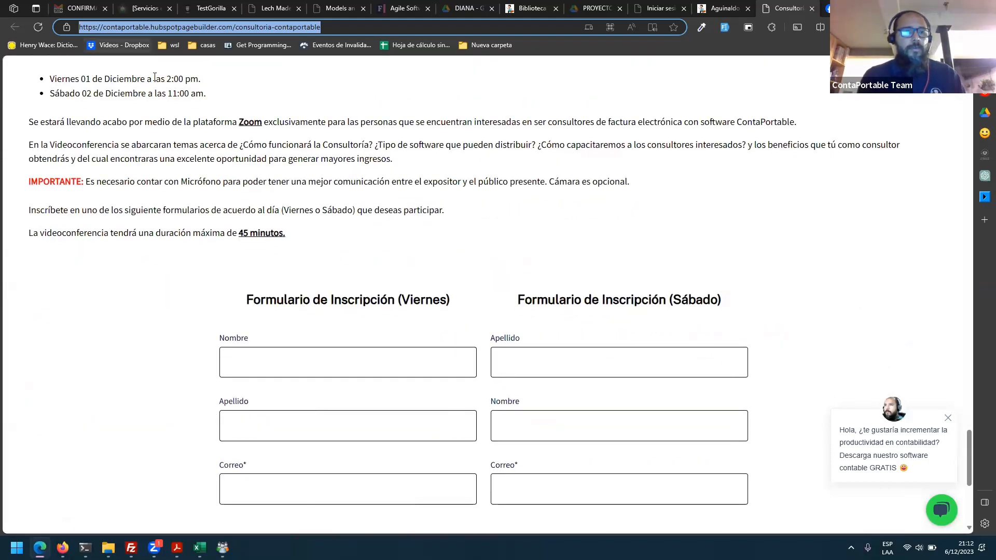
triple_click(158, 80)
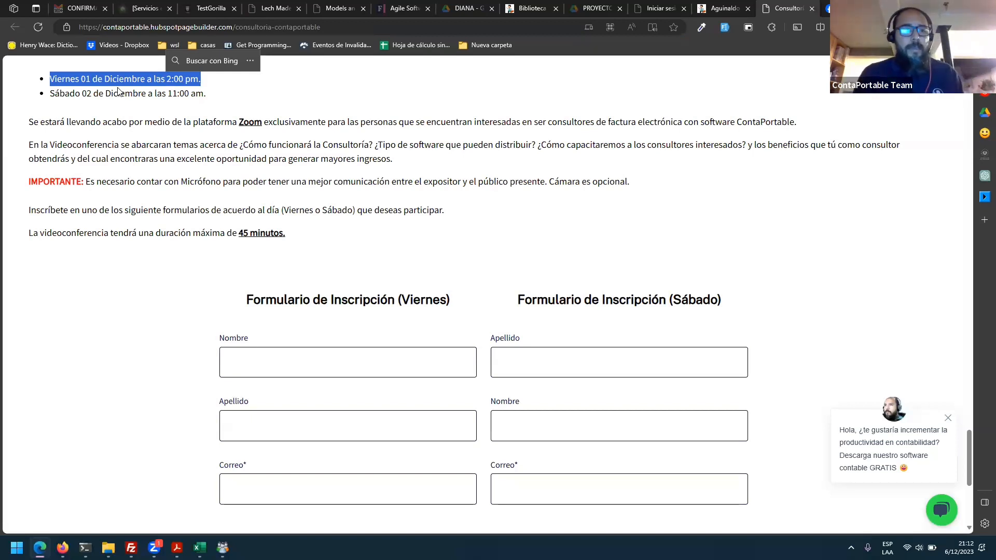
double_click(86, 93)
triple_click(174, 99)
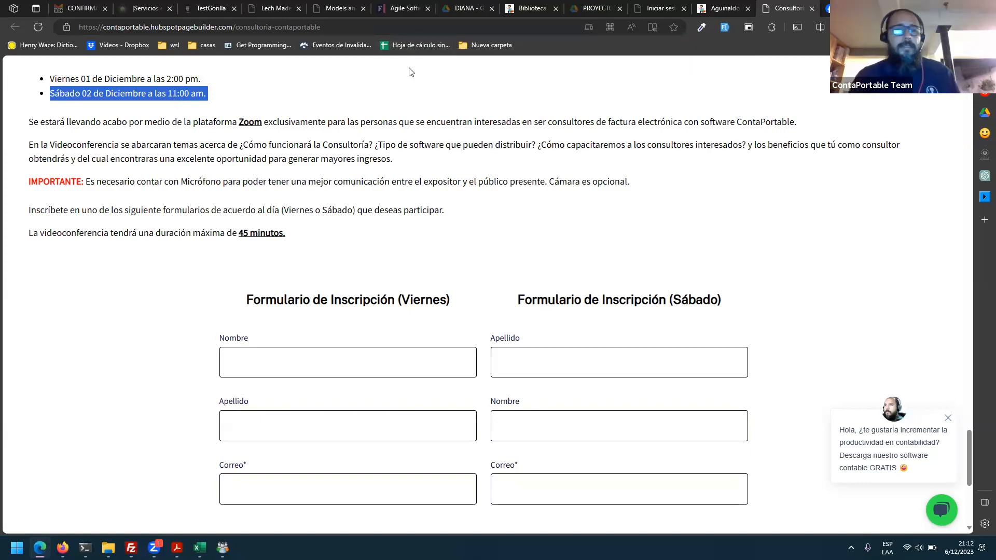
- Review the consultancy page's success cases, additional benefits, Friday and Saturday registration forms and available tools
scroll(409, 71, "up", 4)
scroll(409, 72, "up", 20)
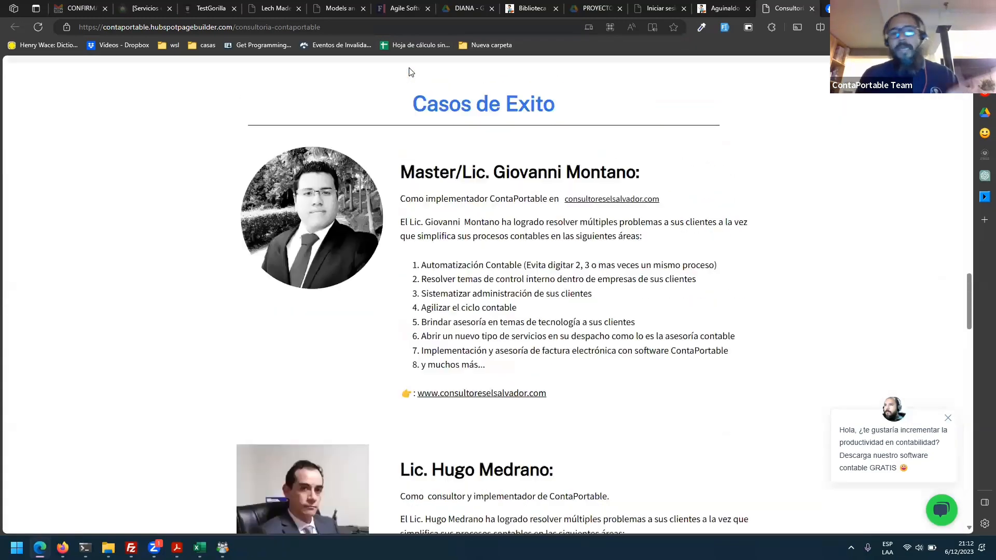
scroll(409, 72, "up", 11)
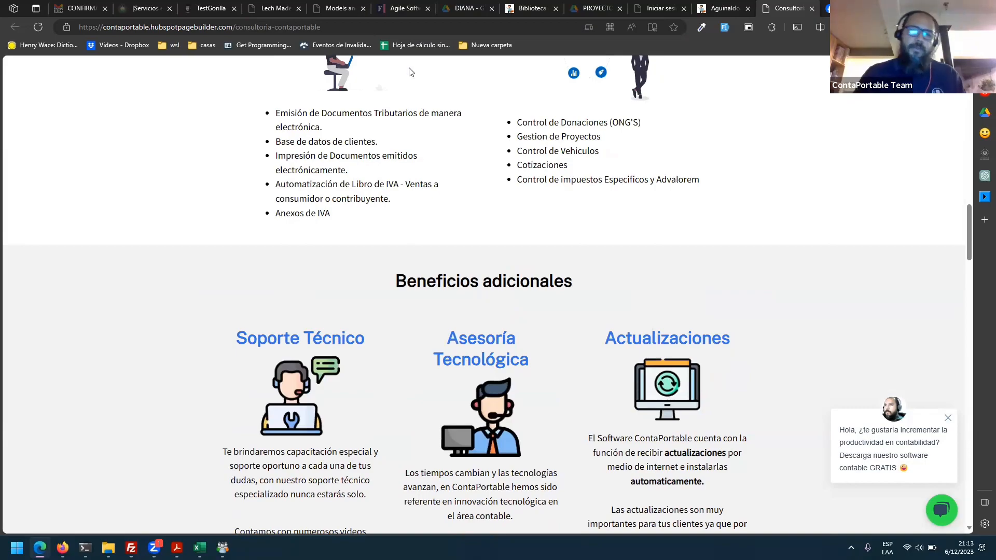
scroll(409, 72, "down", 20)
scroll(408, 72, "down", 7)
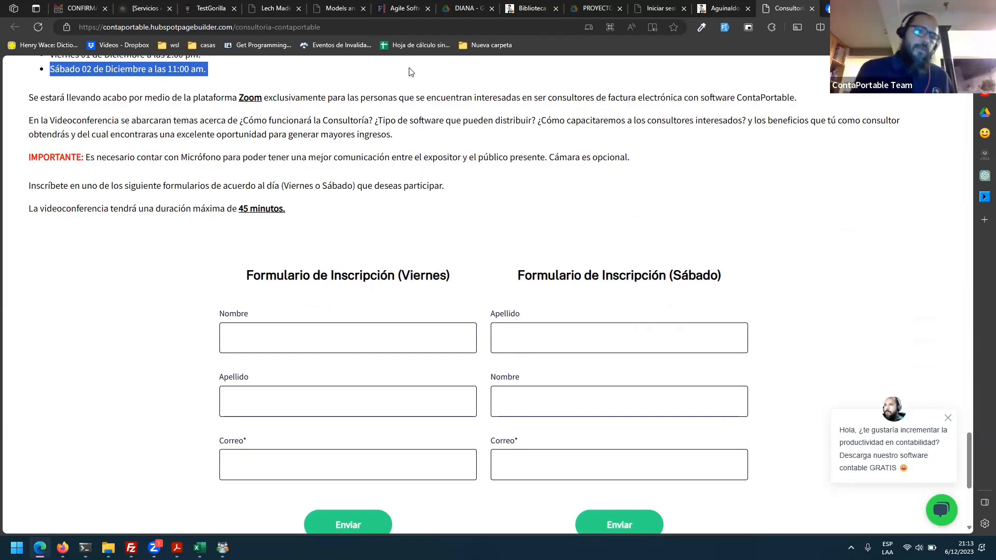
scroll(409, 71, "up", 3)
scroll(409, 71, "down", 6)
scroll(409, 72, "up", 12)
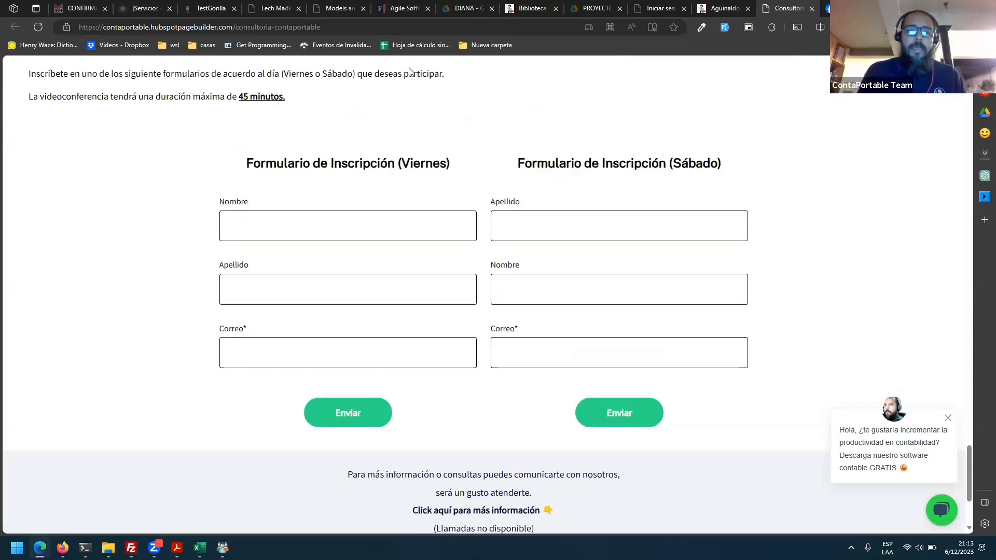
scroll(410, 71, "up", 15)
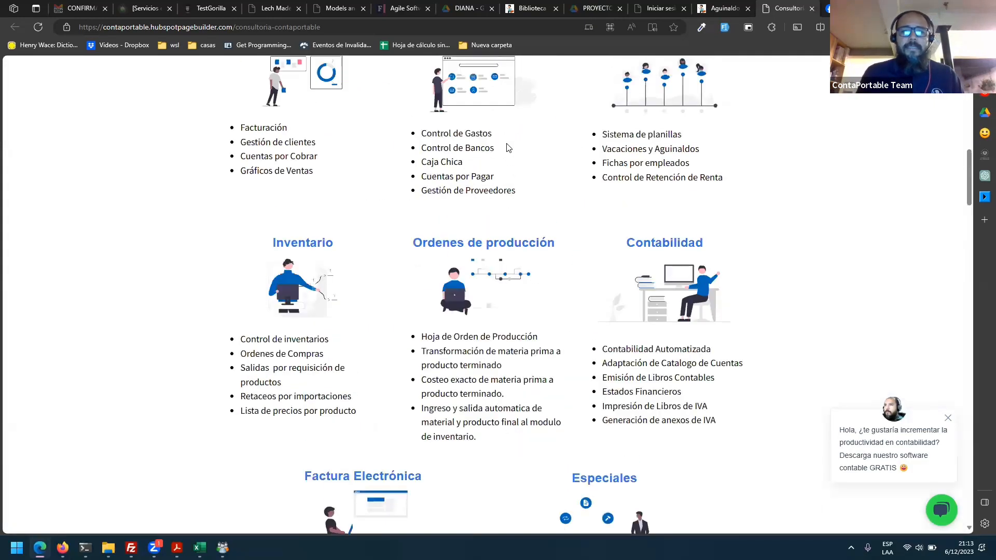
scroll(506, 148, "up", 7)
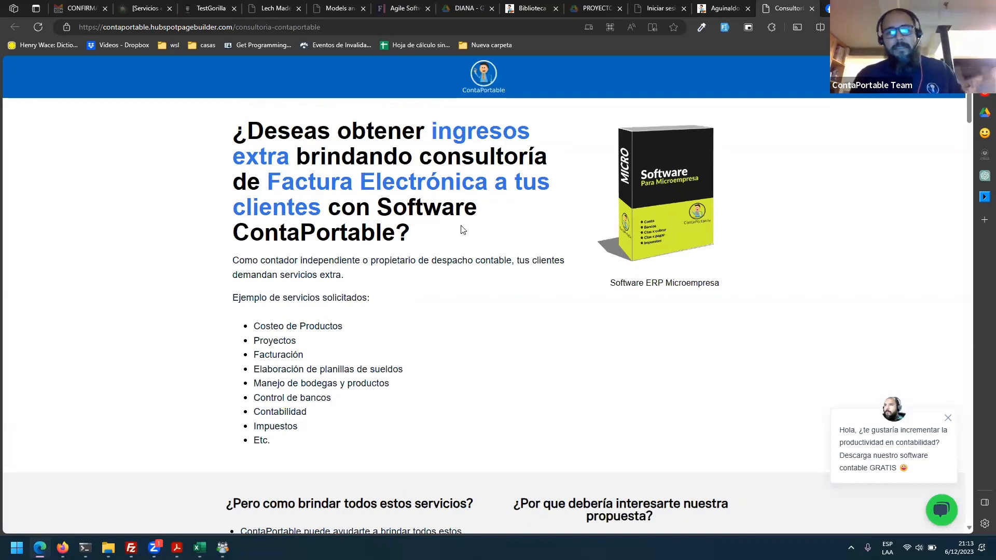
- Go over the tool modules, support benefits and consultant success cases again, highlight the page address and return to the page's introduction
scroll(463, 230, "down", 10)
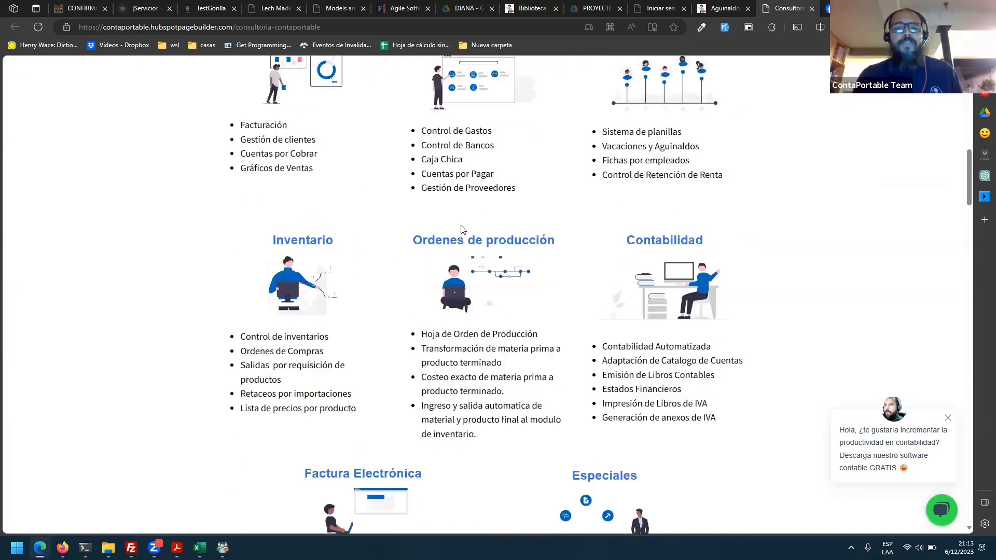
scroll(462, 229, "down", 12)
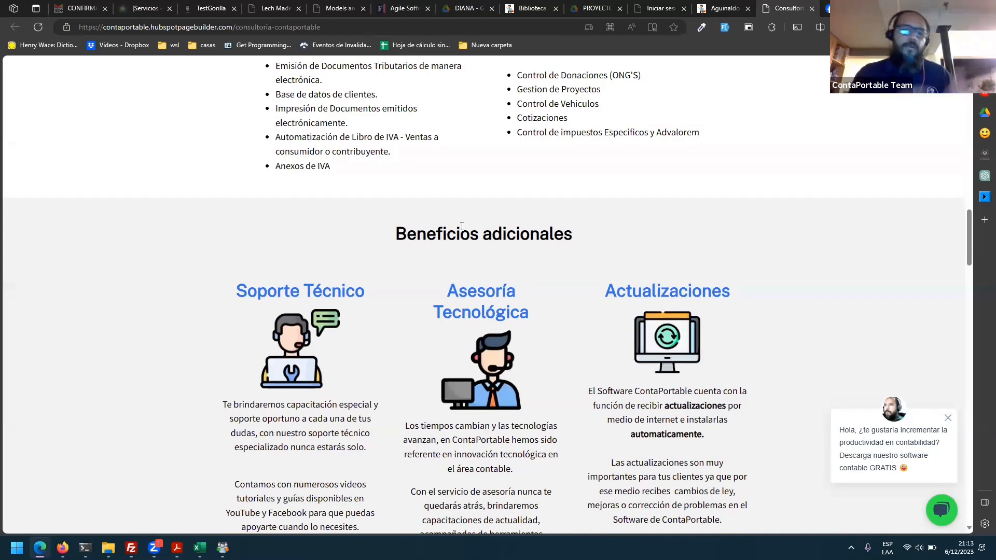
scroll(462, 227, "down", 20)
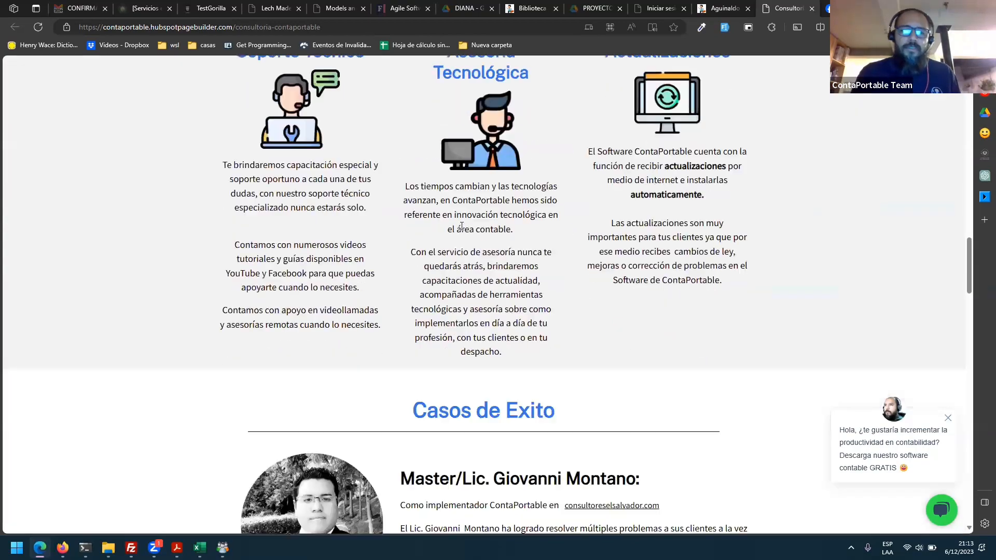
scroll(462, 226, "up", 20)
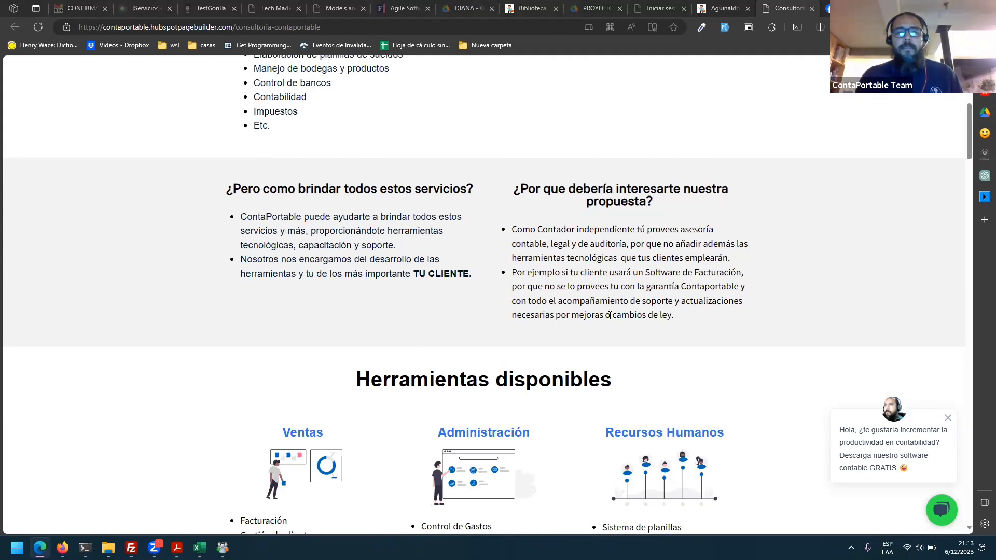
left_click(479, 25)
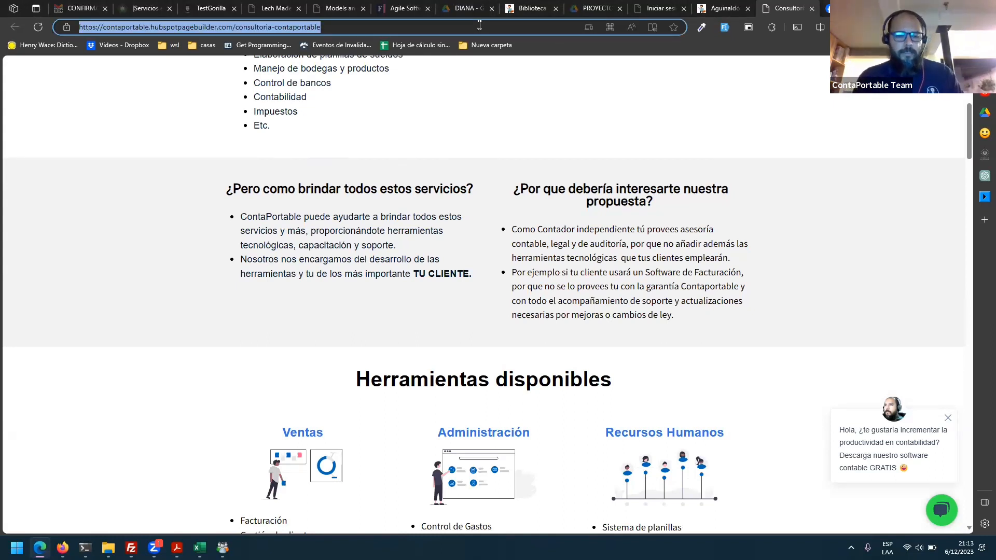
left_click(466, 153)
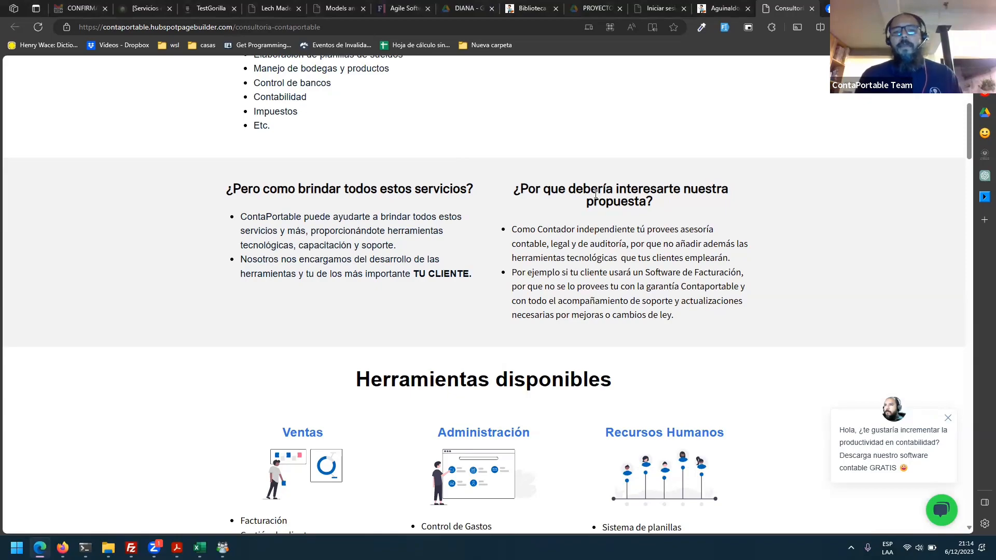
scroll(535, 240, "up", 5)
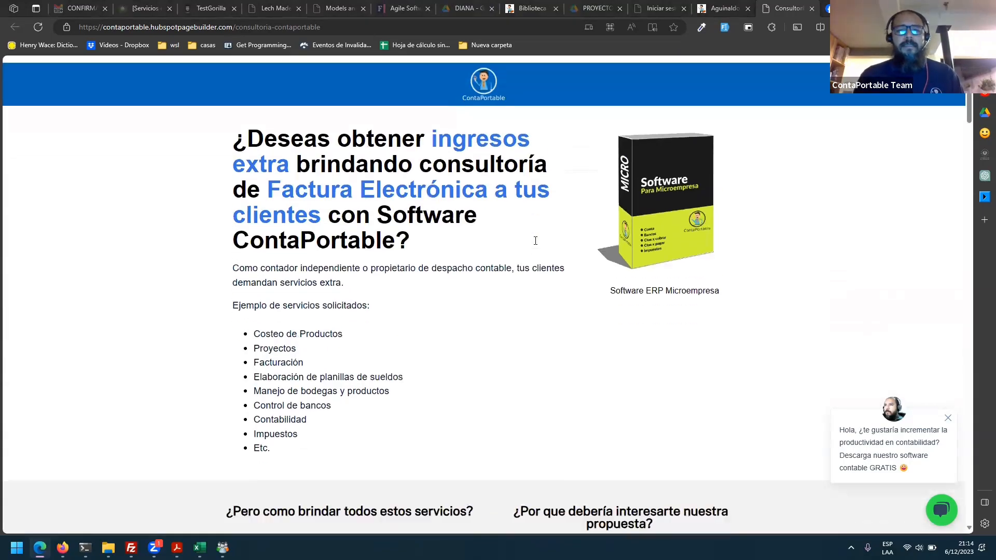
scroll(536, 240, "down", 20)
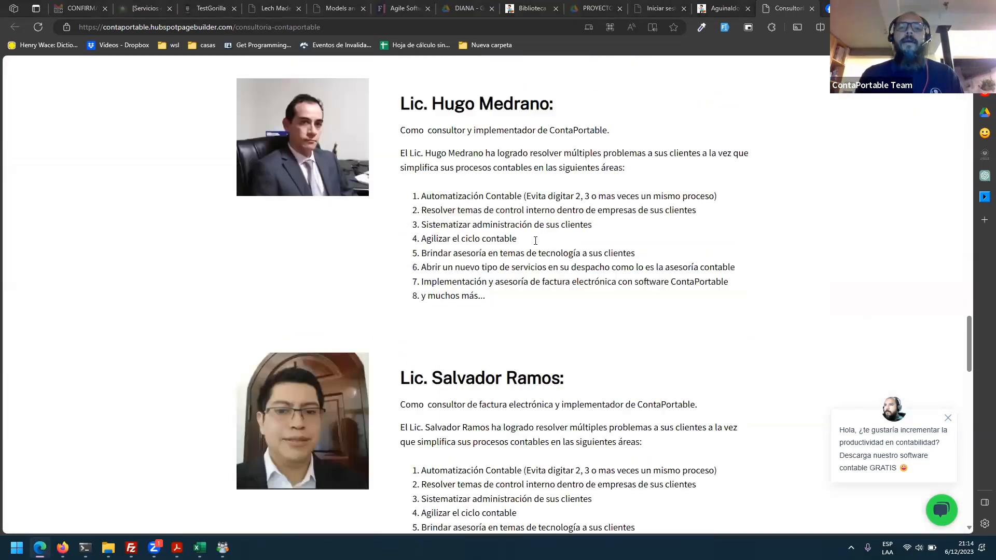
scroll(535, 240, "up", 20)
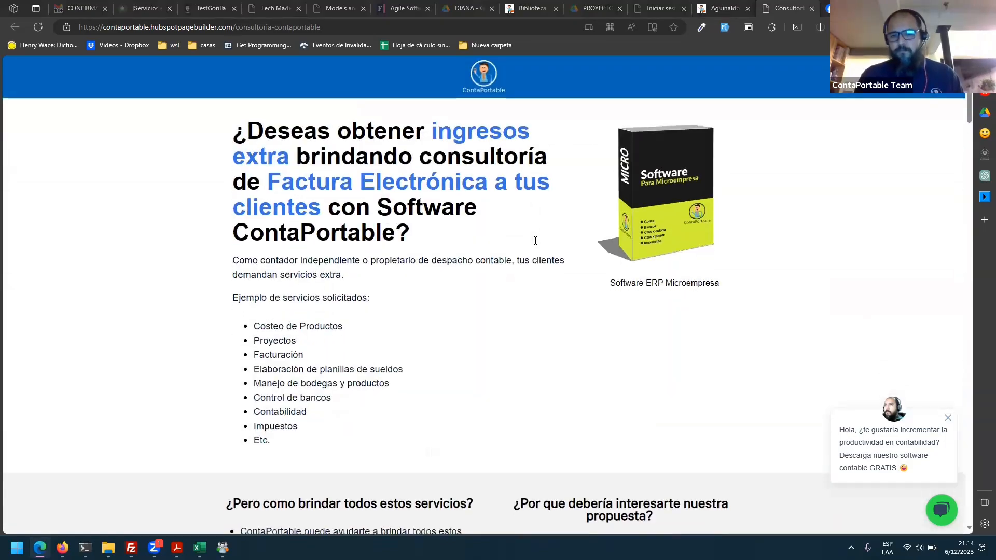